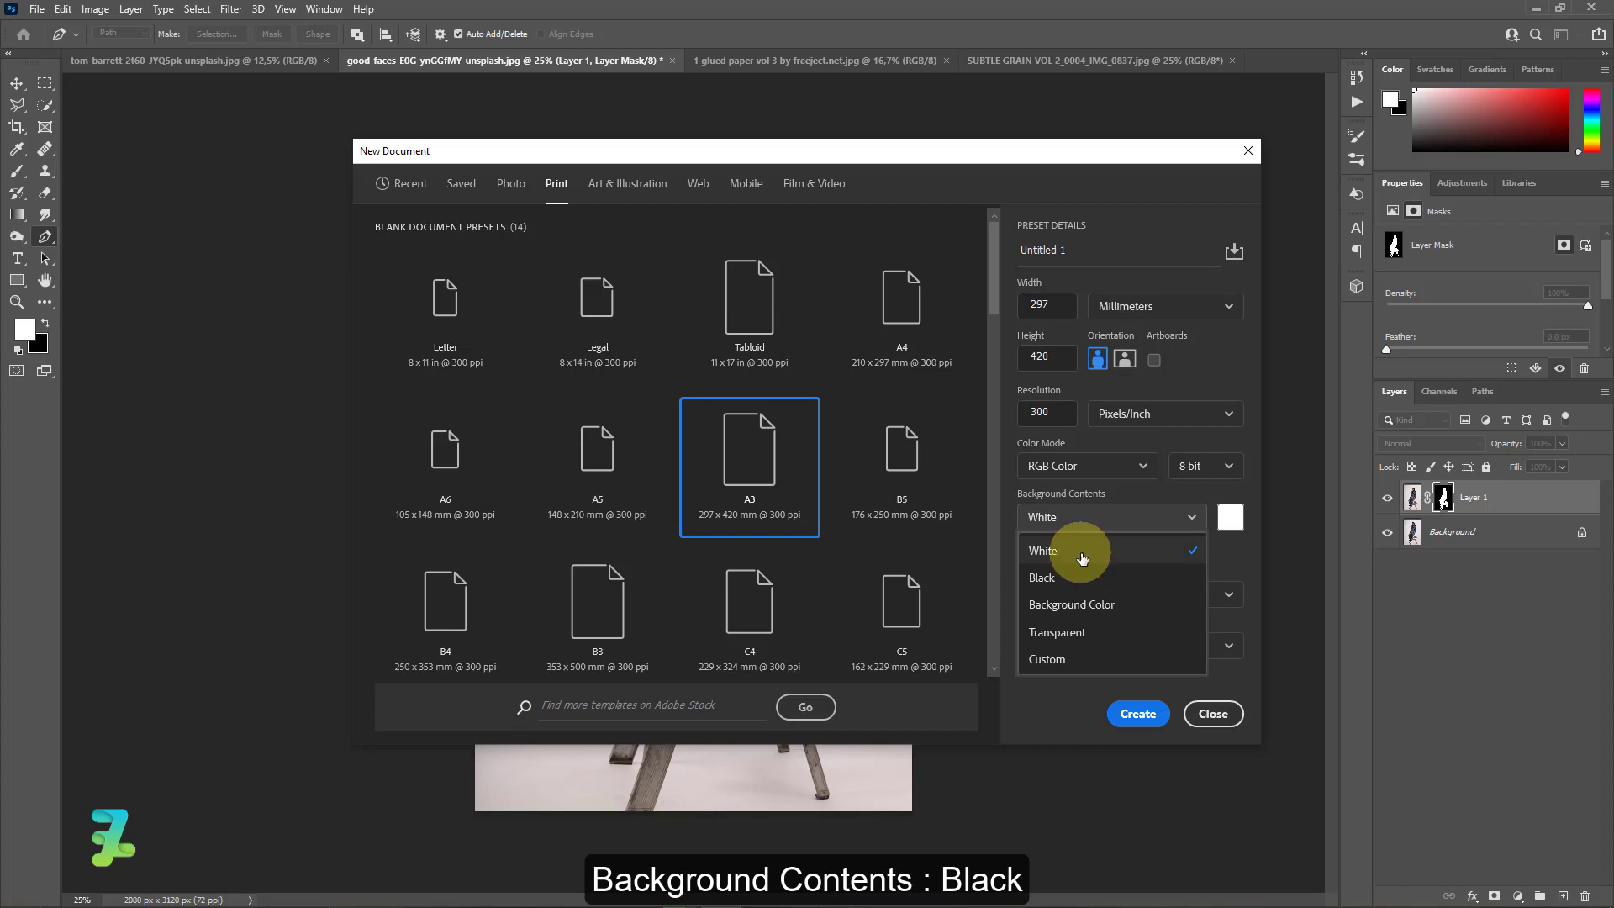
Create a new portrait A3 print document, 297 × 420 mm at 300 pixels/inch in RGB Color
click(1076, 578)
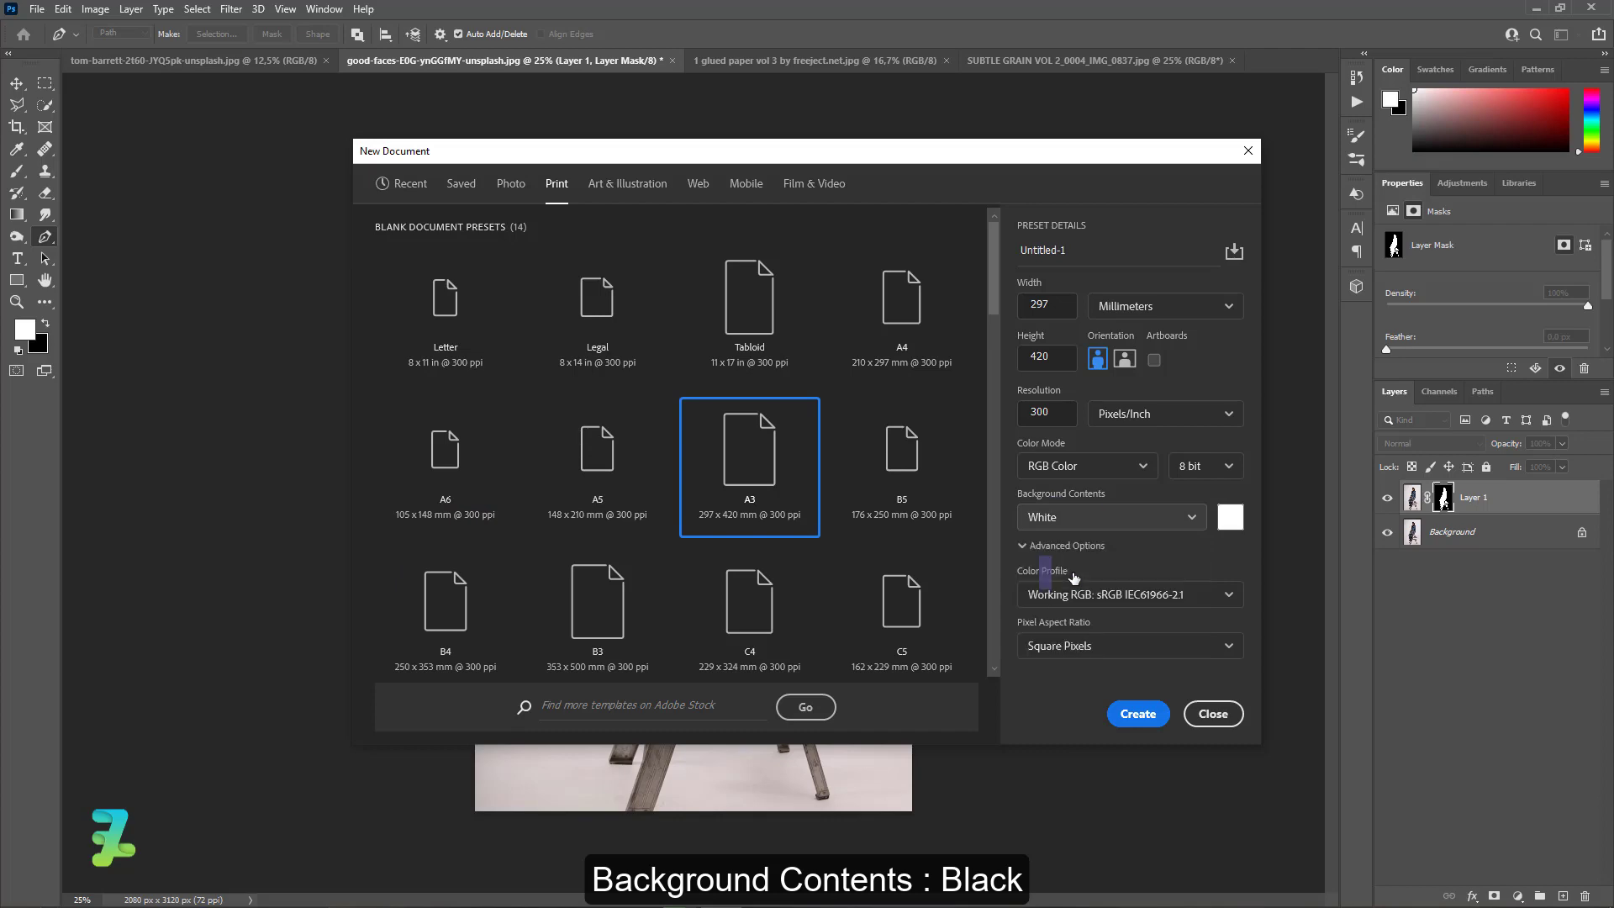
click(1137, 714)
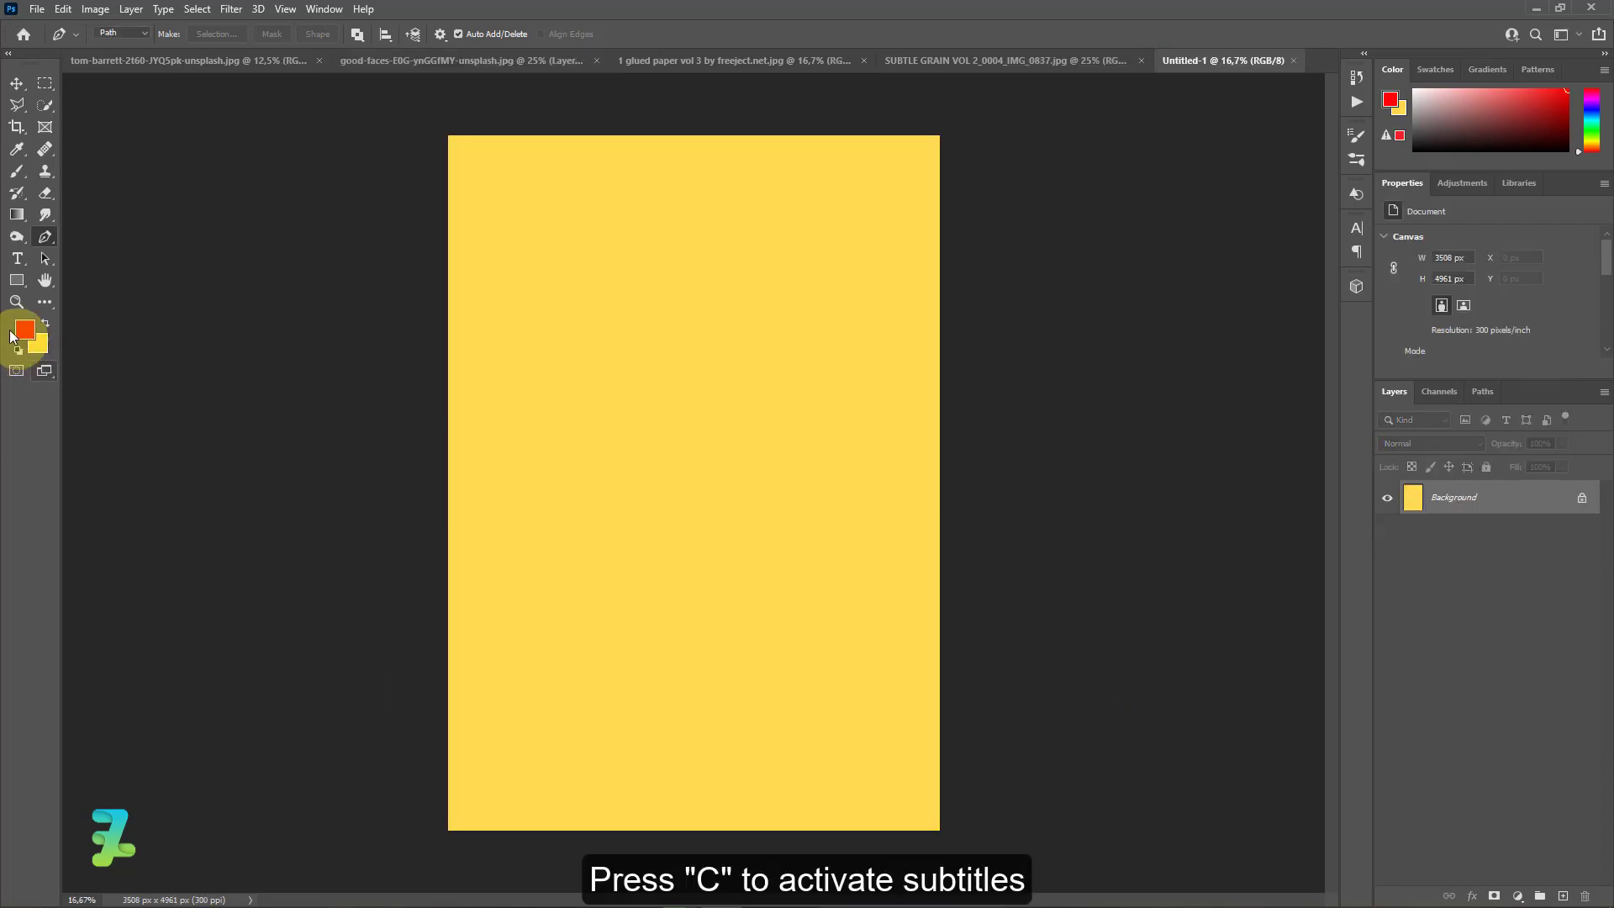
Set the foreground color to dark grey #121212
click(21, 331)
drag(827, 397, 810, 436)
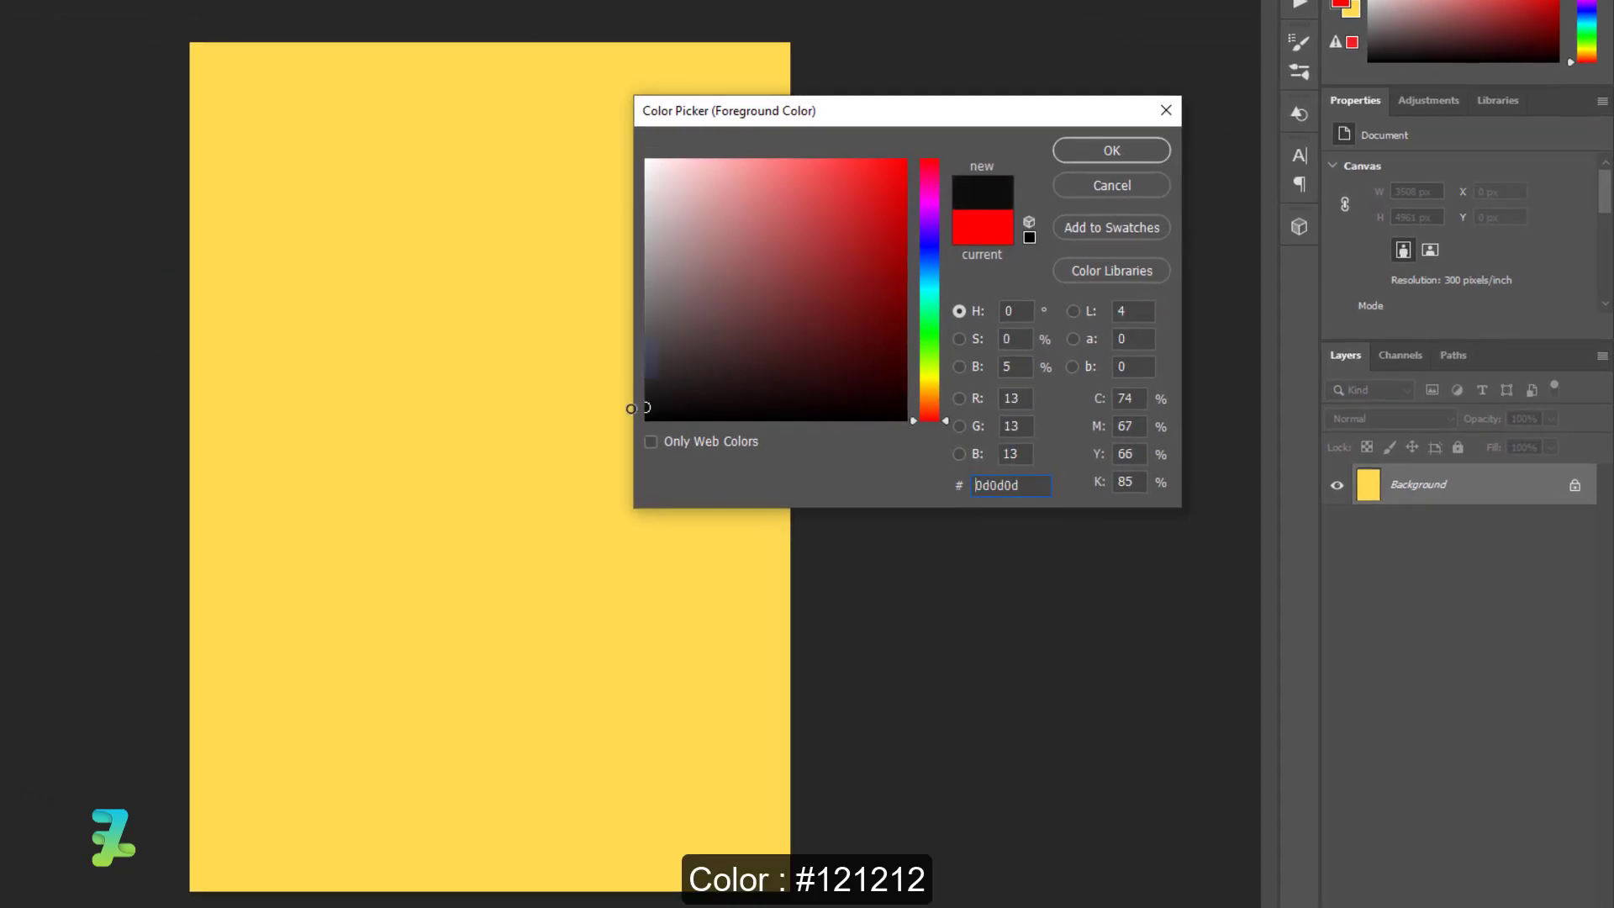
drag(658, 407, 660, 388)
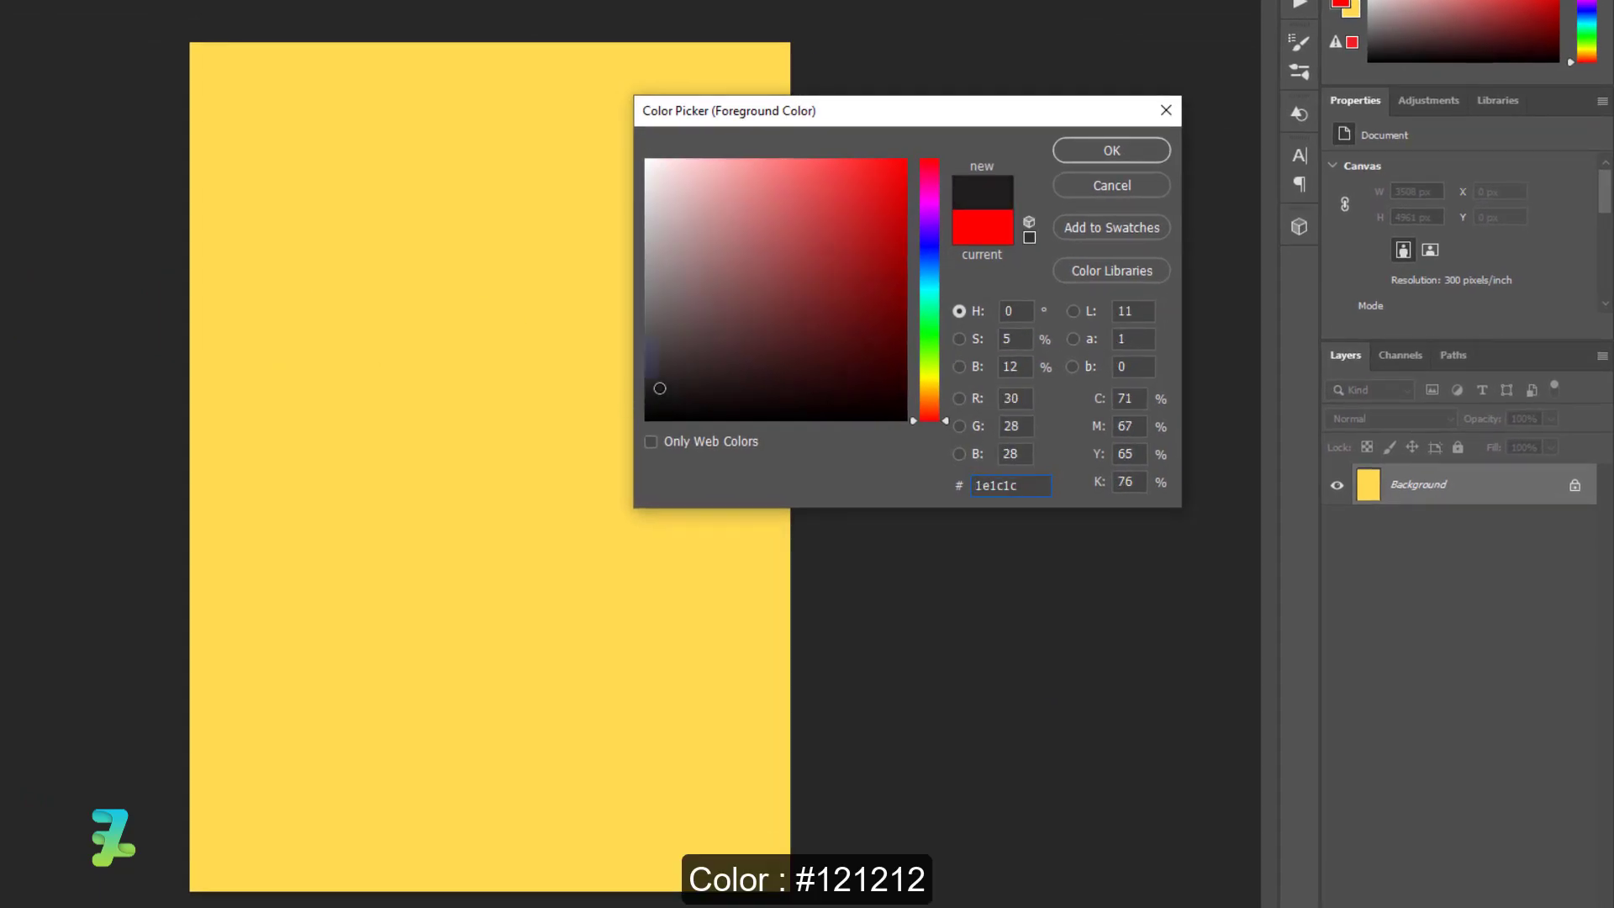
double_click(1017, 482)
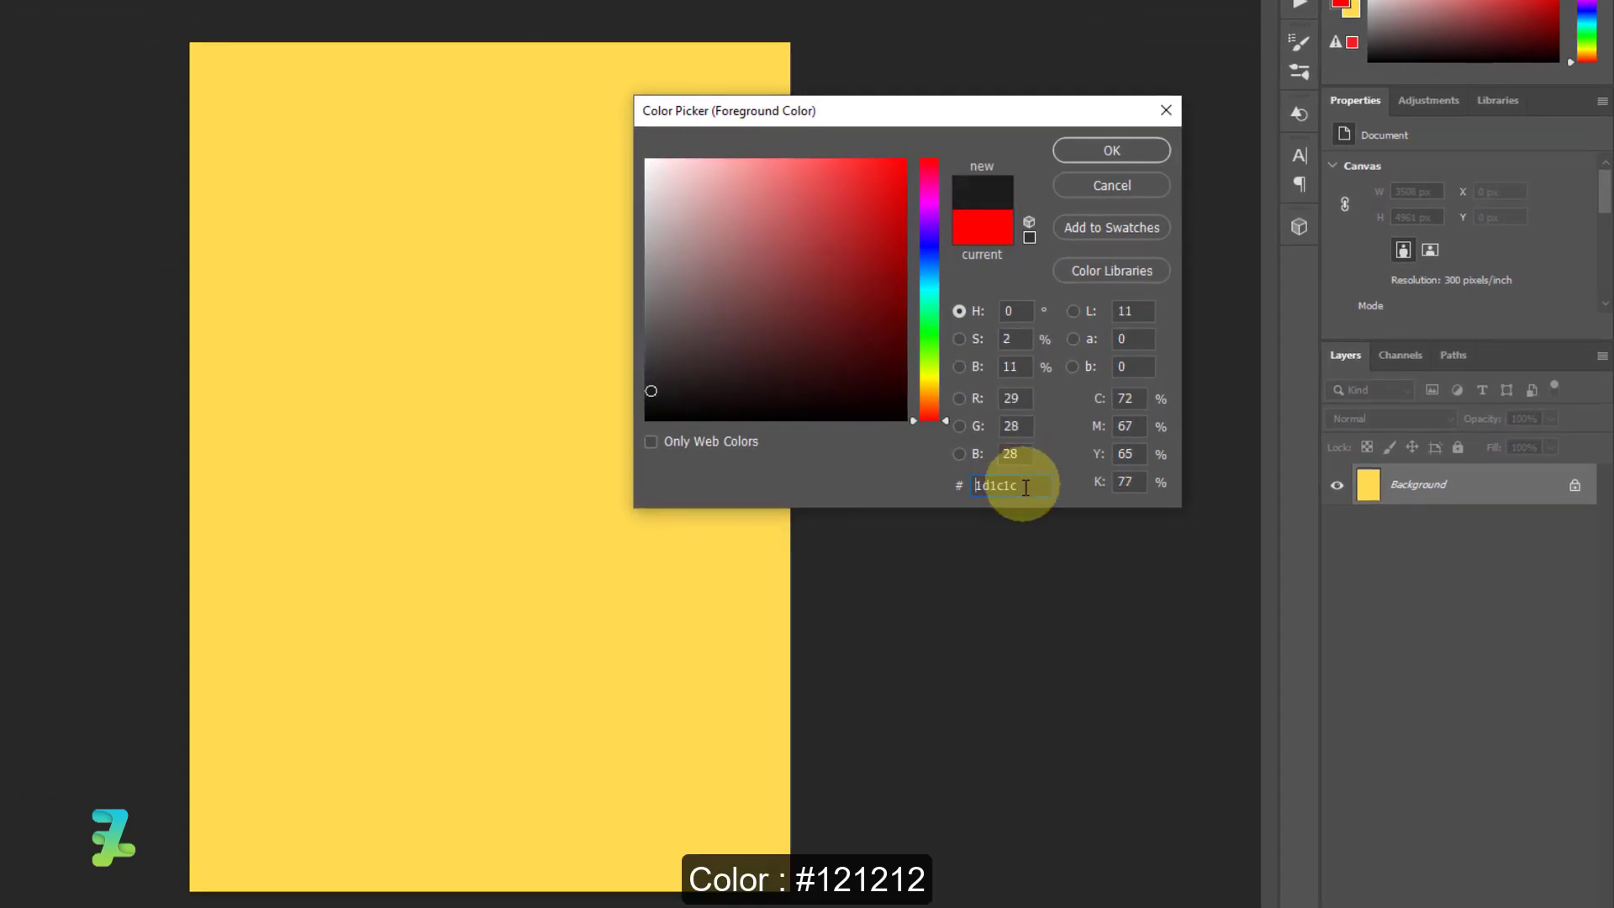
text(121212)
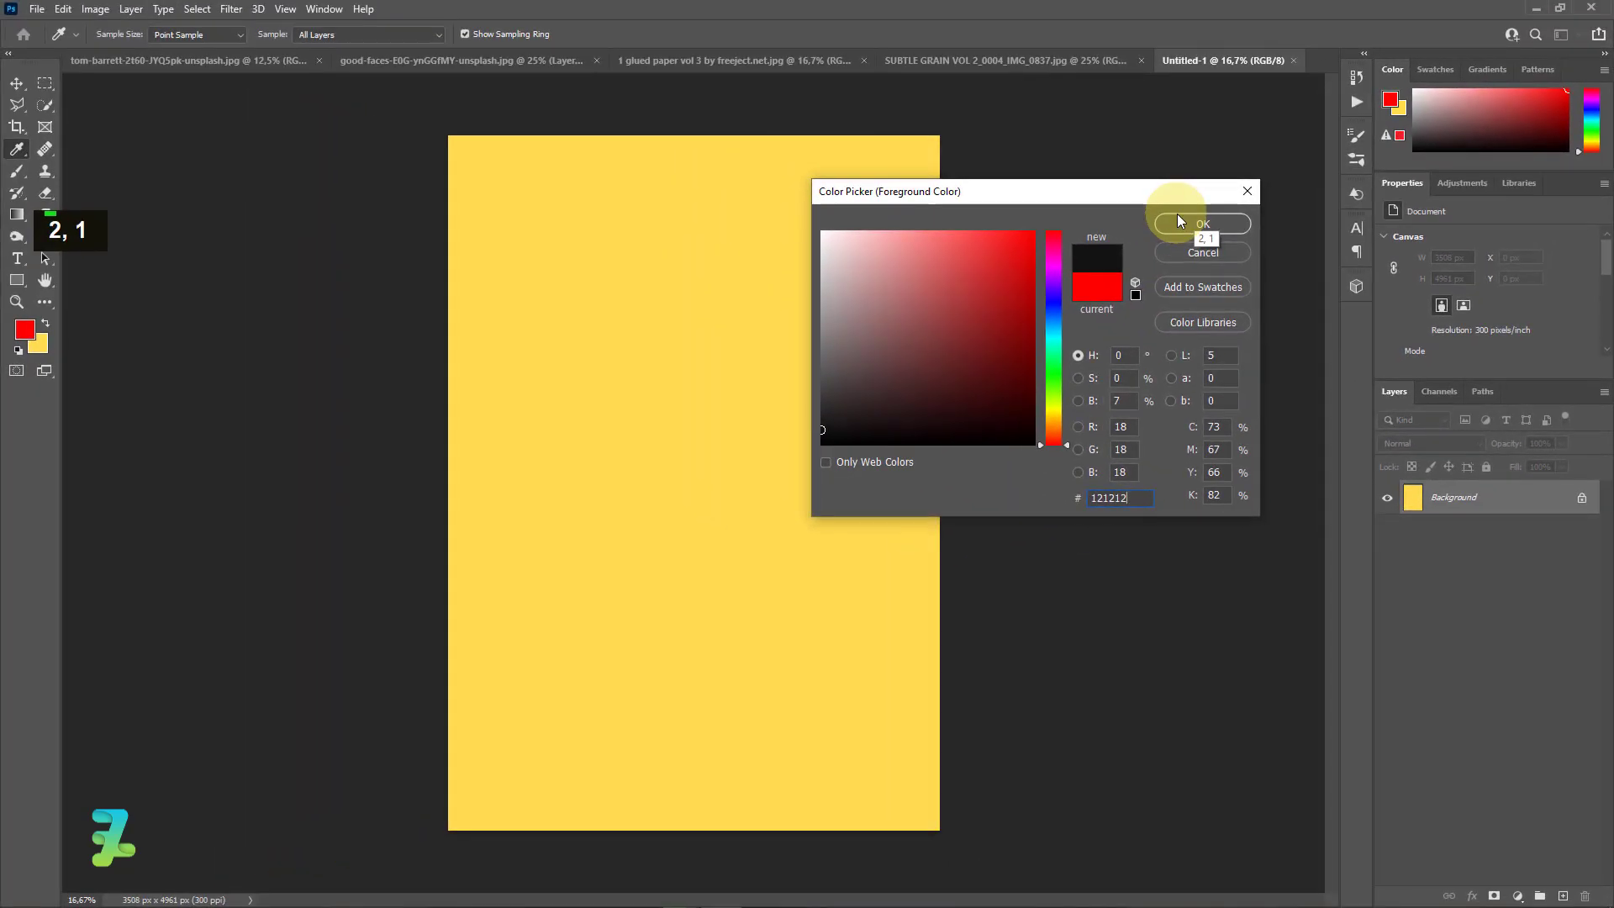
click(1117, 154)
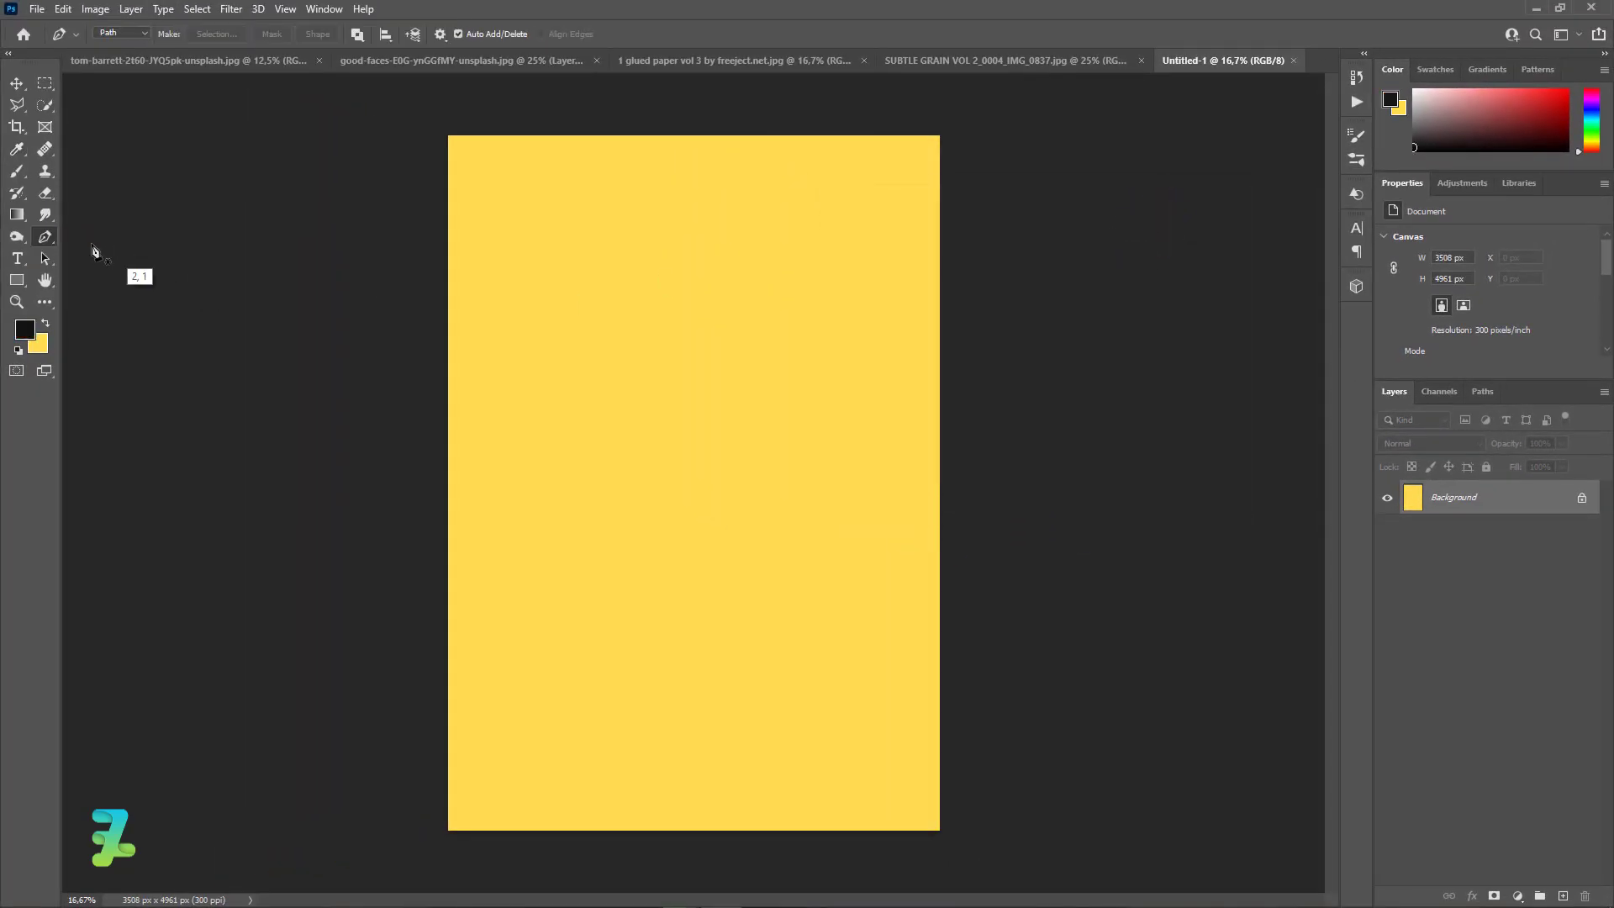
Fill the Background layer of the new document with the foreground color using the Paint Bucket Tool
right_click(13, 221)
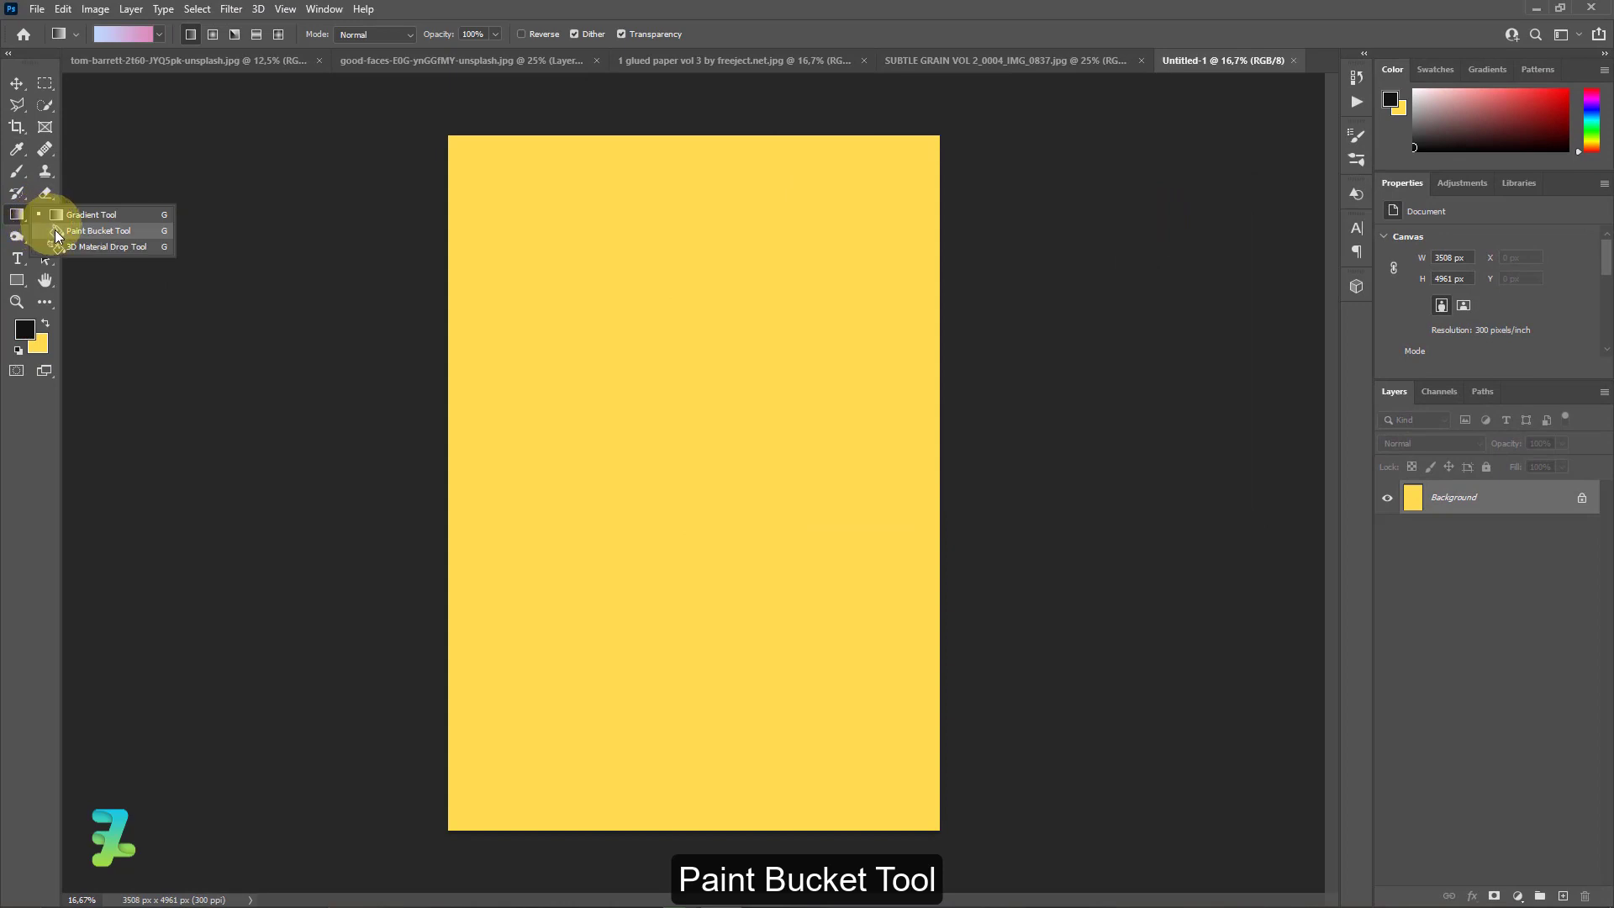
click(123, 230)
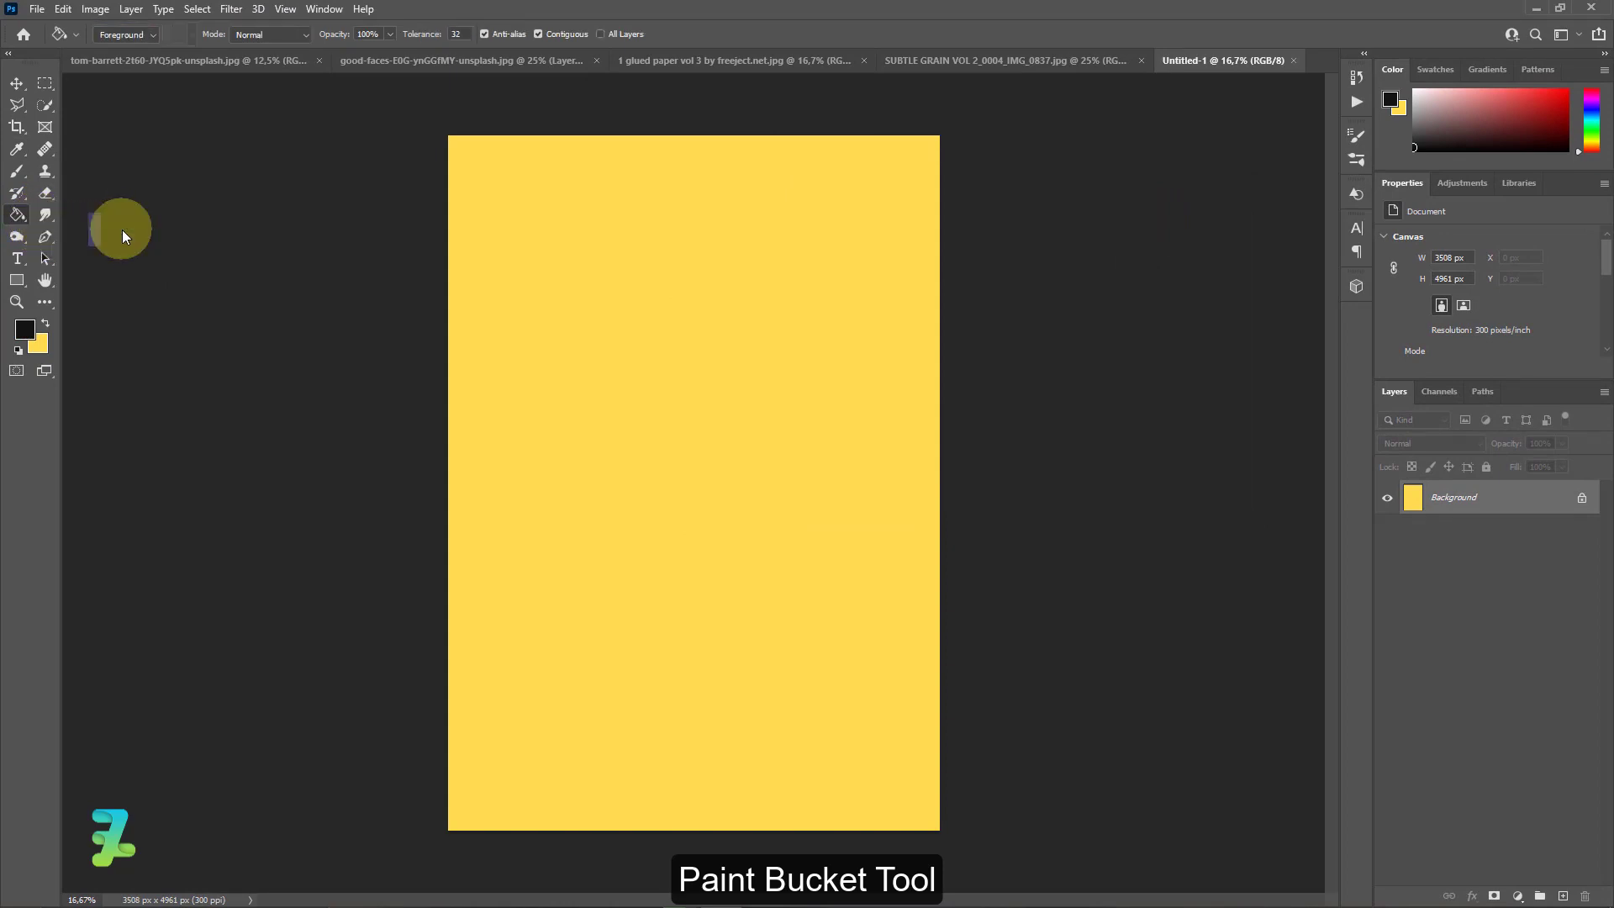
click(511, 269)
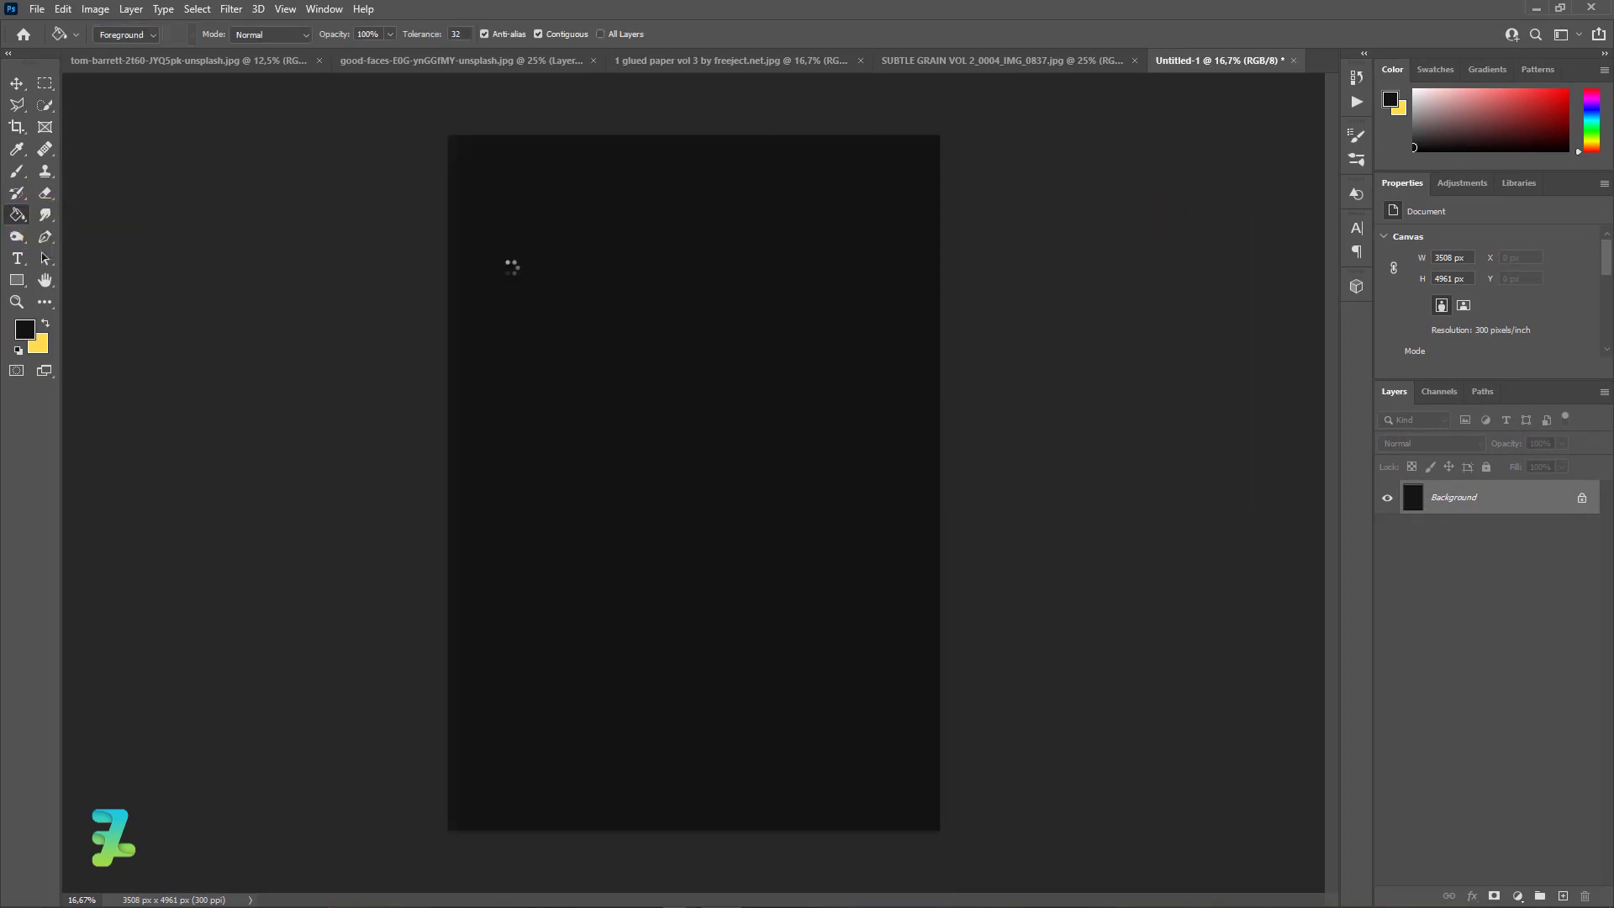
Detach the good-faces photo of the woman on the ladder into its own floating window and show Untitled-1 behind it
click(16, 84)
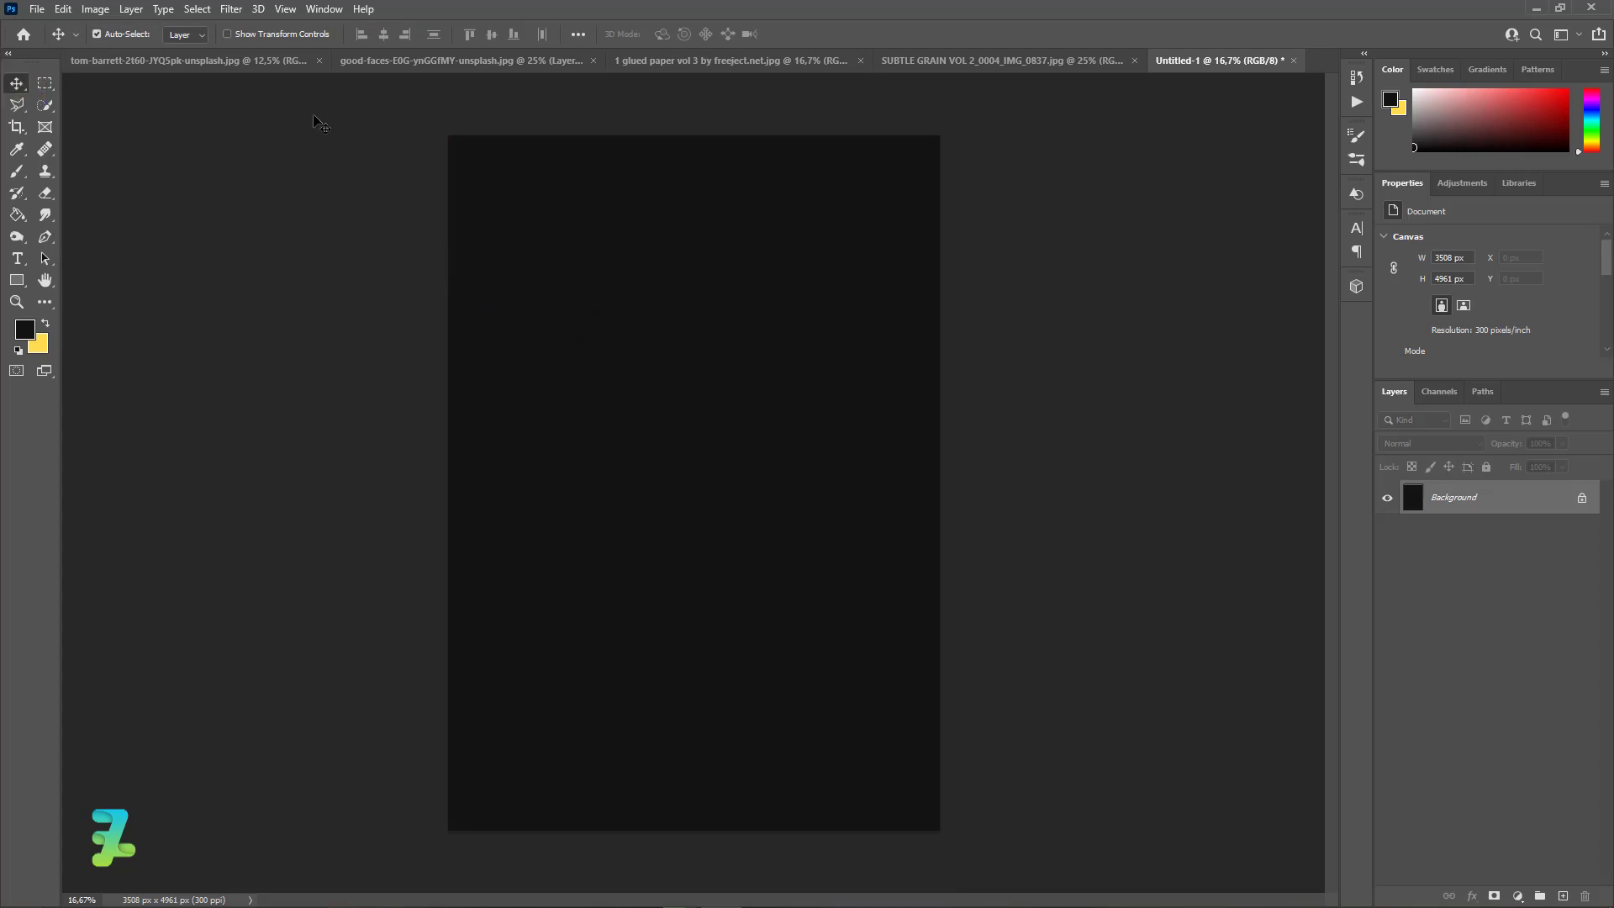
click(237, 70)
click(388, 59)
right_click(389, 61)
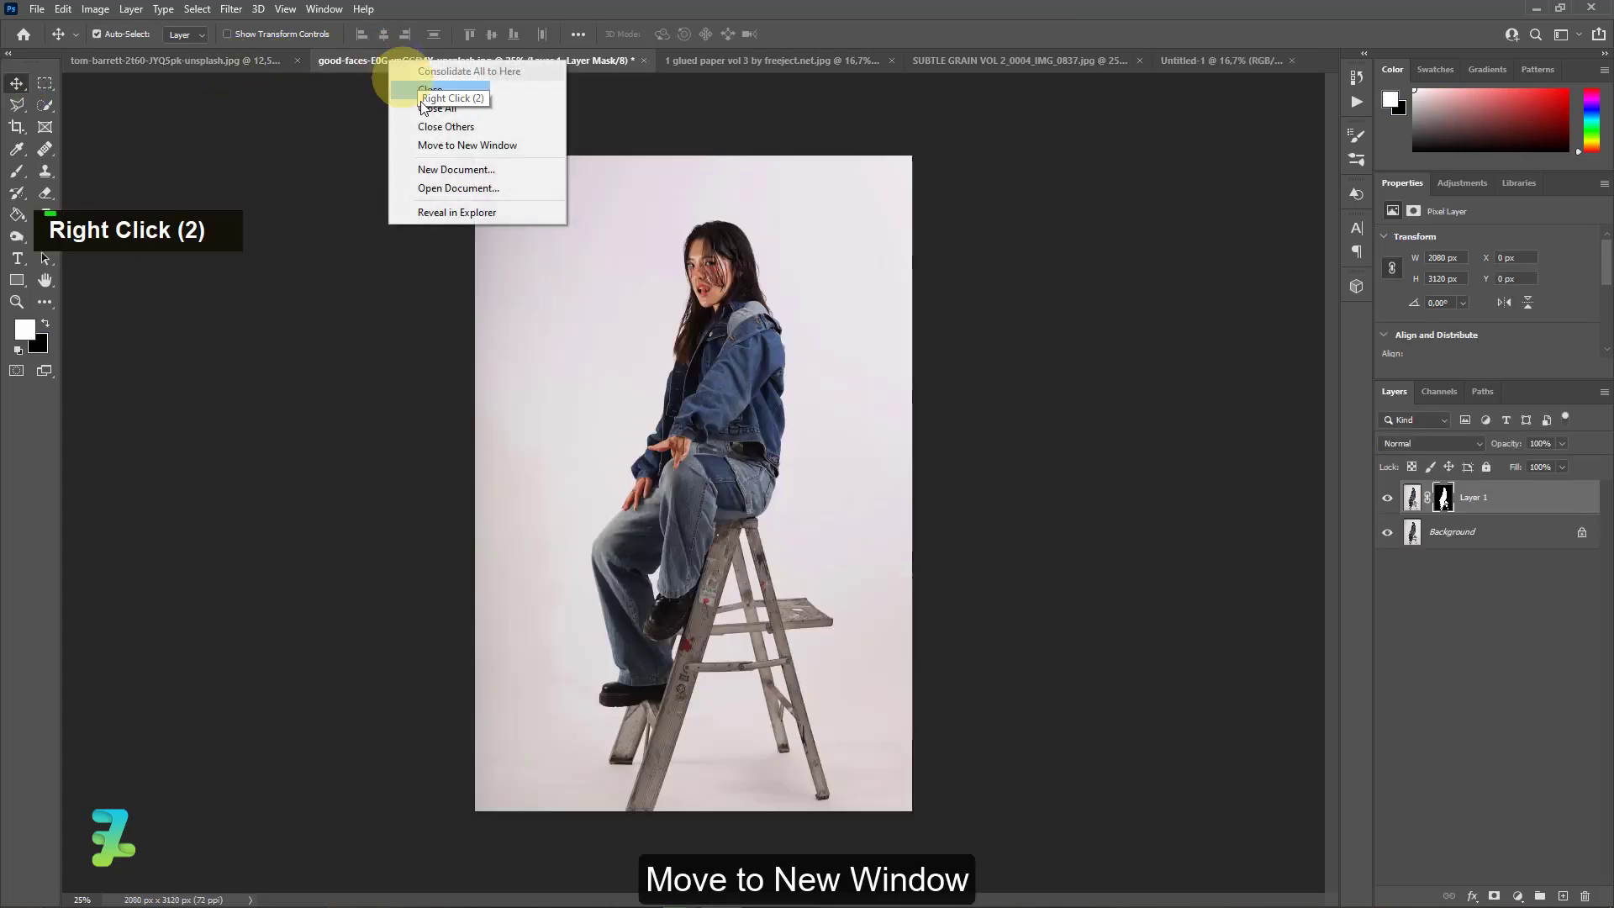
click(459, 145)
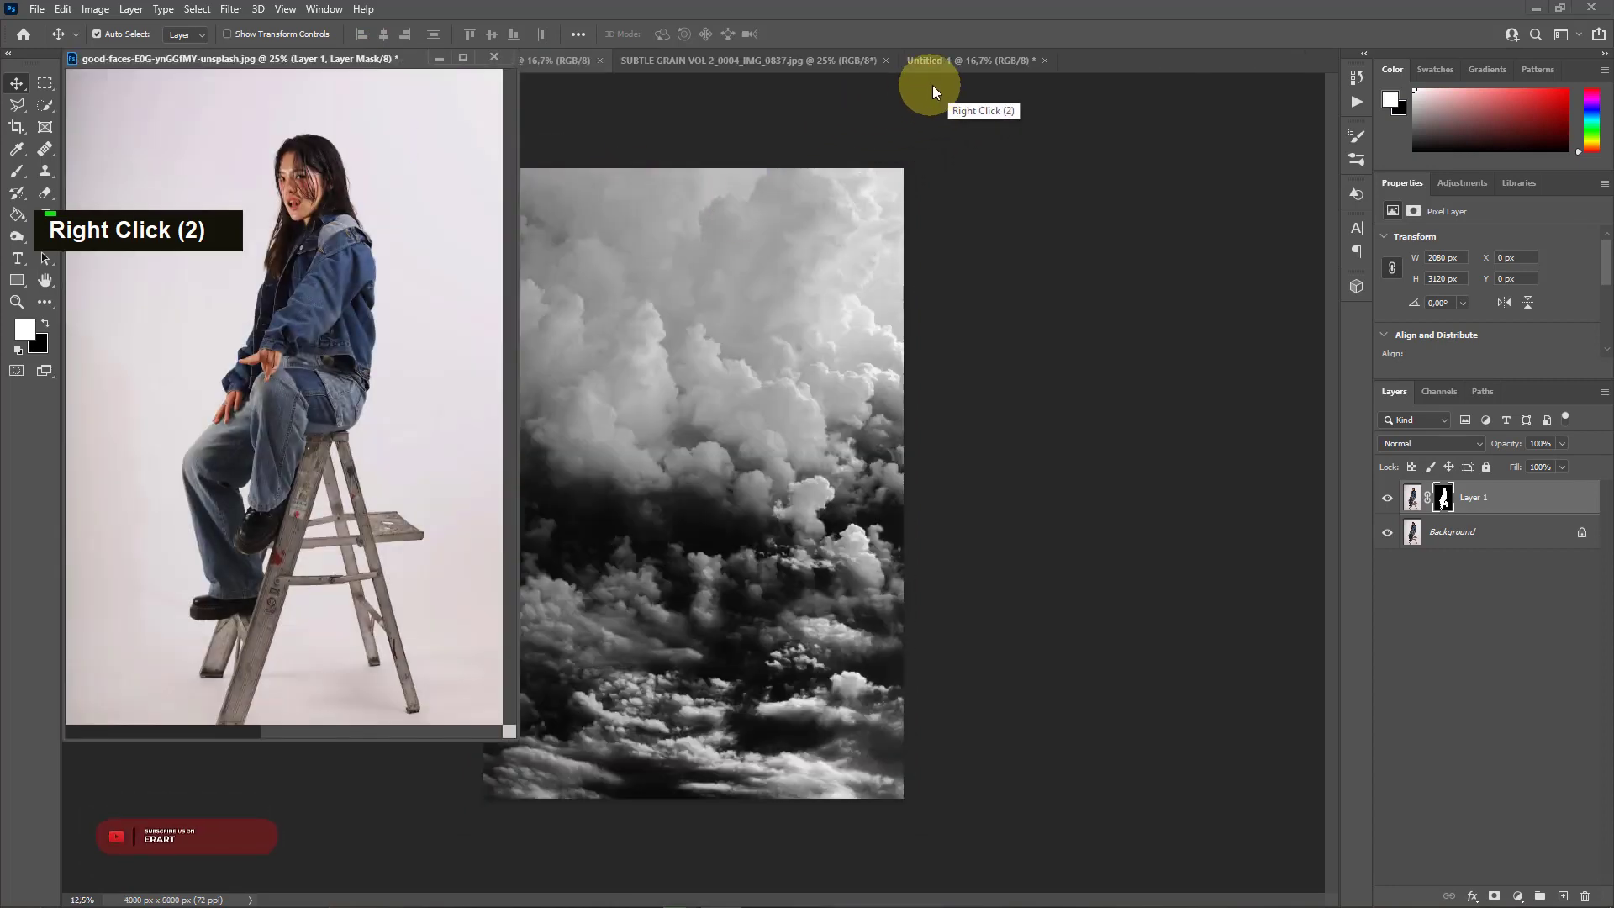
click(960, 62)
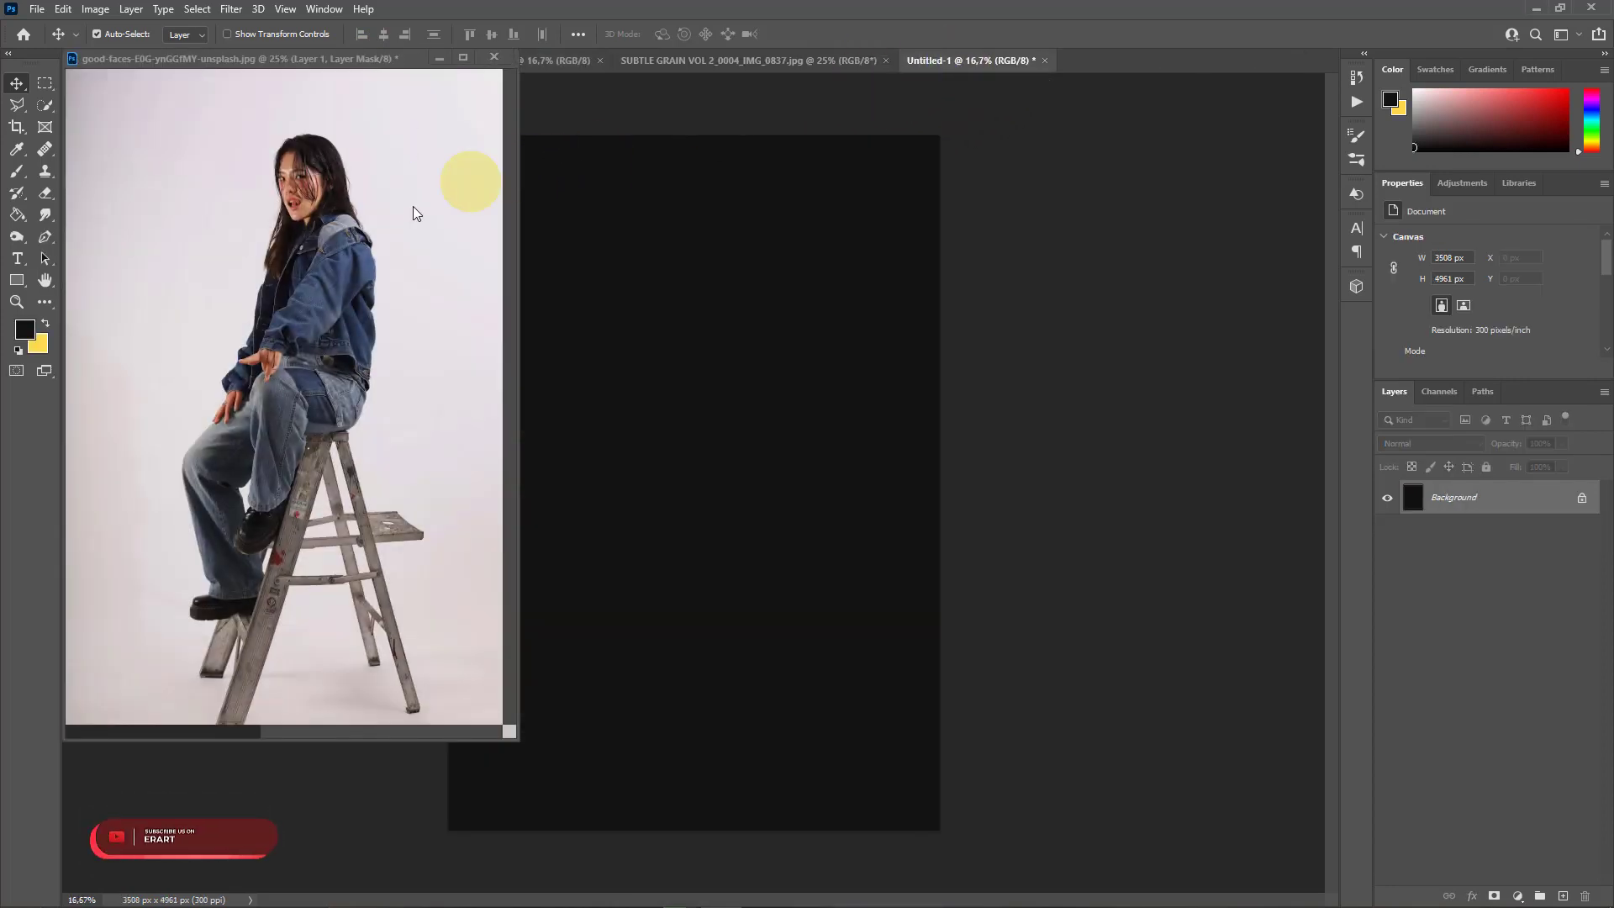
Hide the Background layer of the good-faces photo and convert its masked Layer 1 to a smart object
click(394, 318)
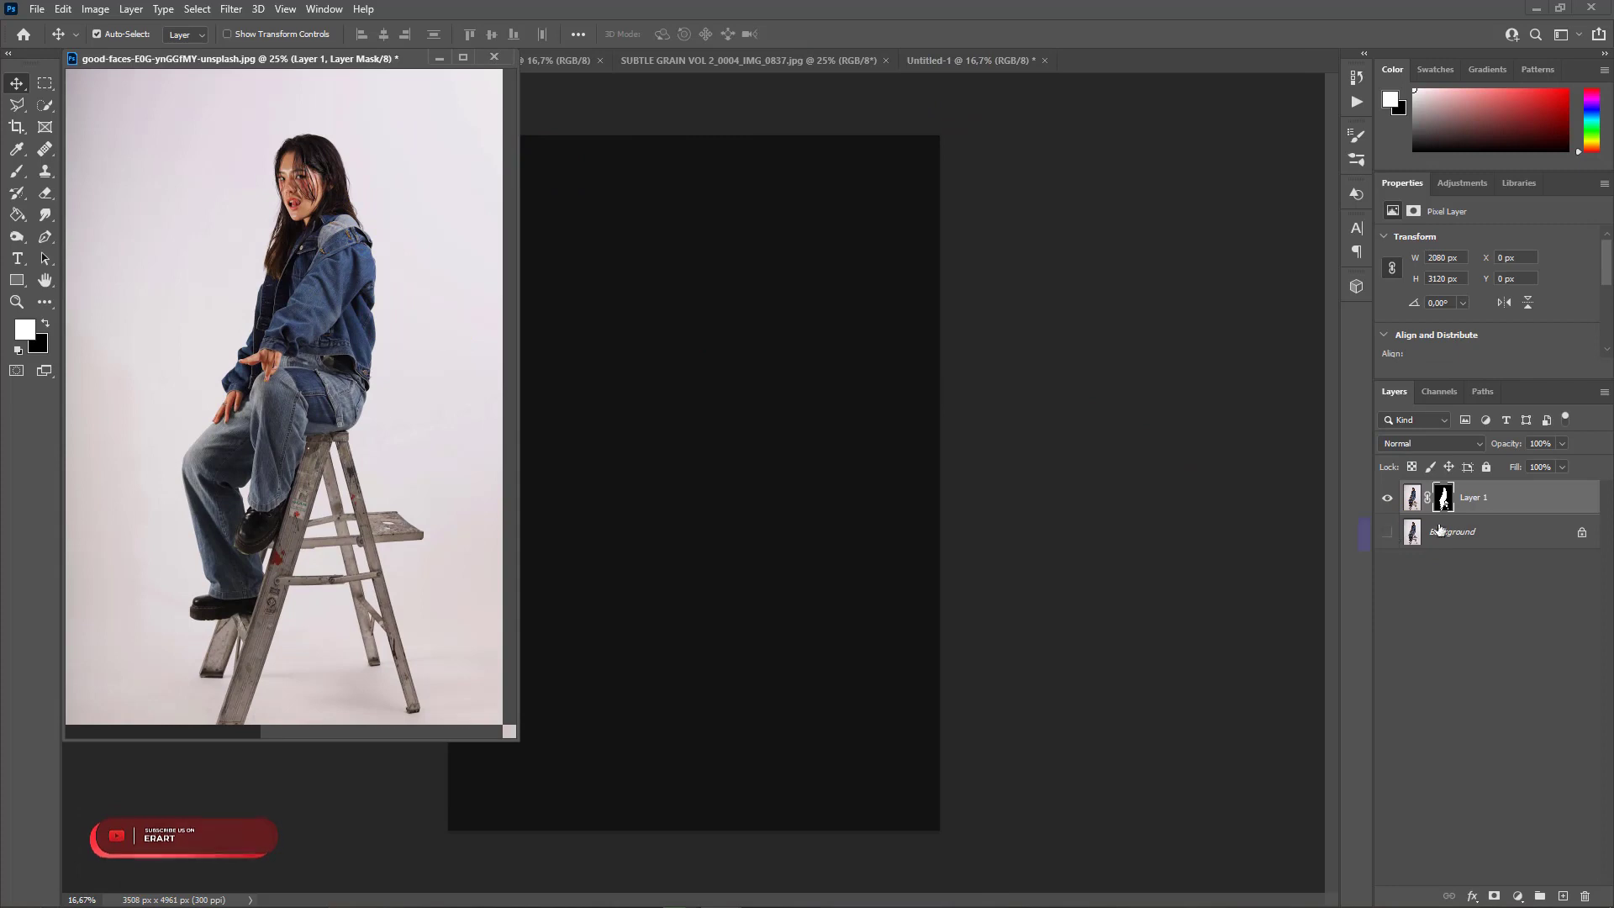
right_click(1505, 495)
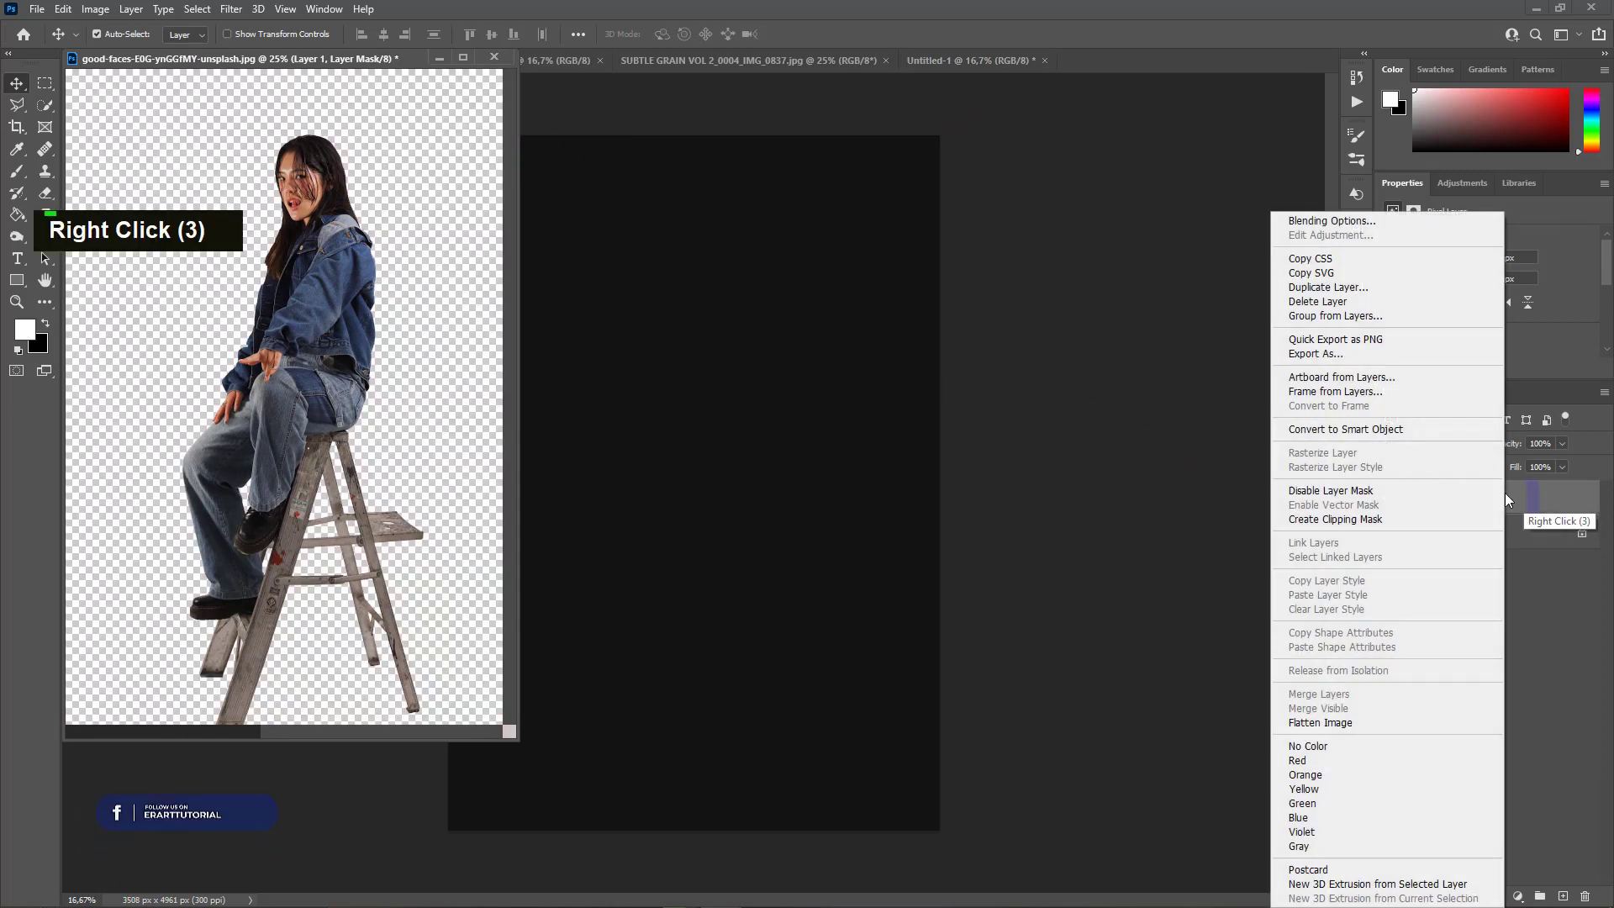
double_click(1337, 432)
Copy the woman's smart object into Untitled-1 and dock the photo window back among the open documents
drag(1413, 500, 721, 403)
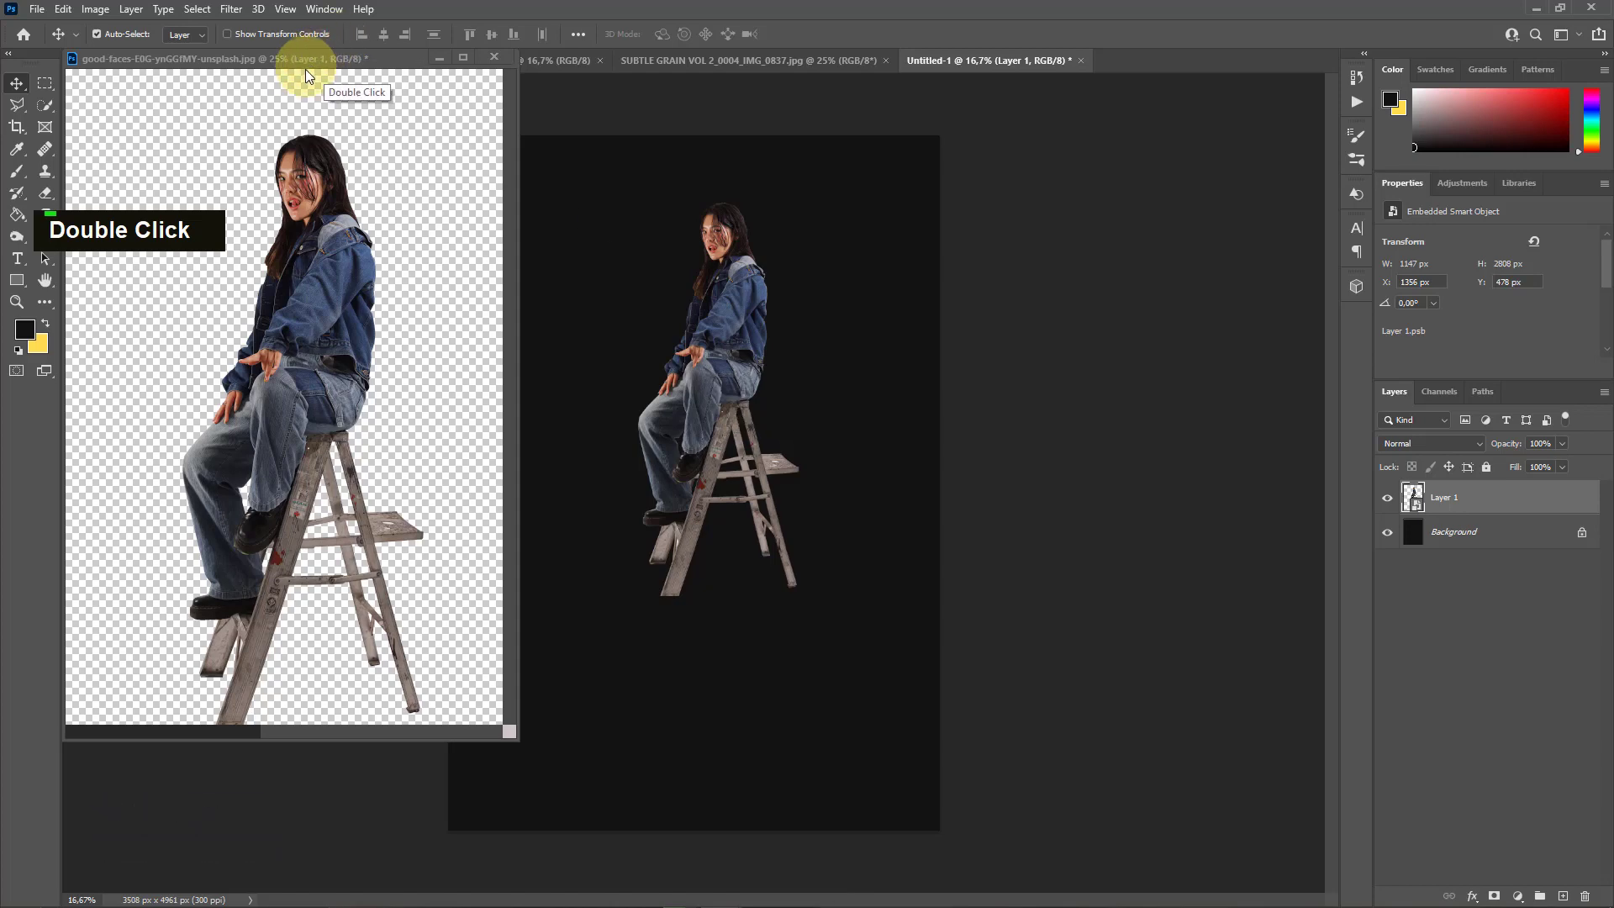
drag(301, 64, 1157, 62)
click(929, 61)
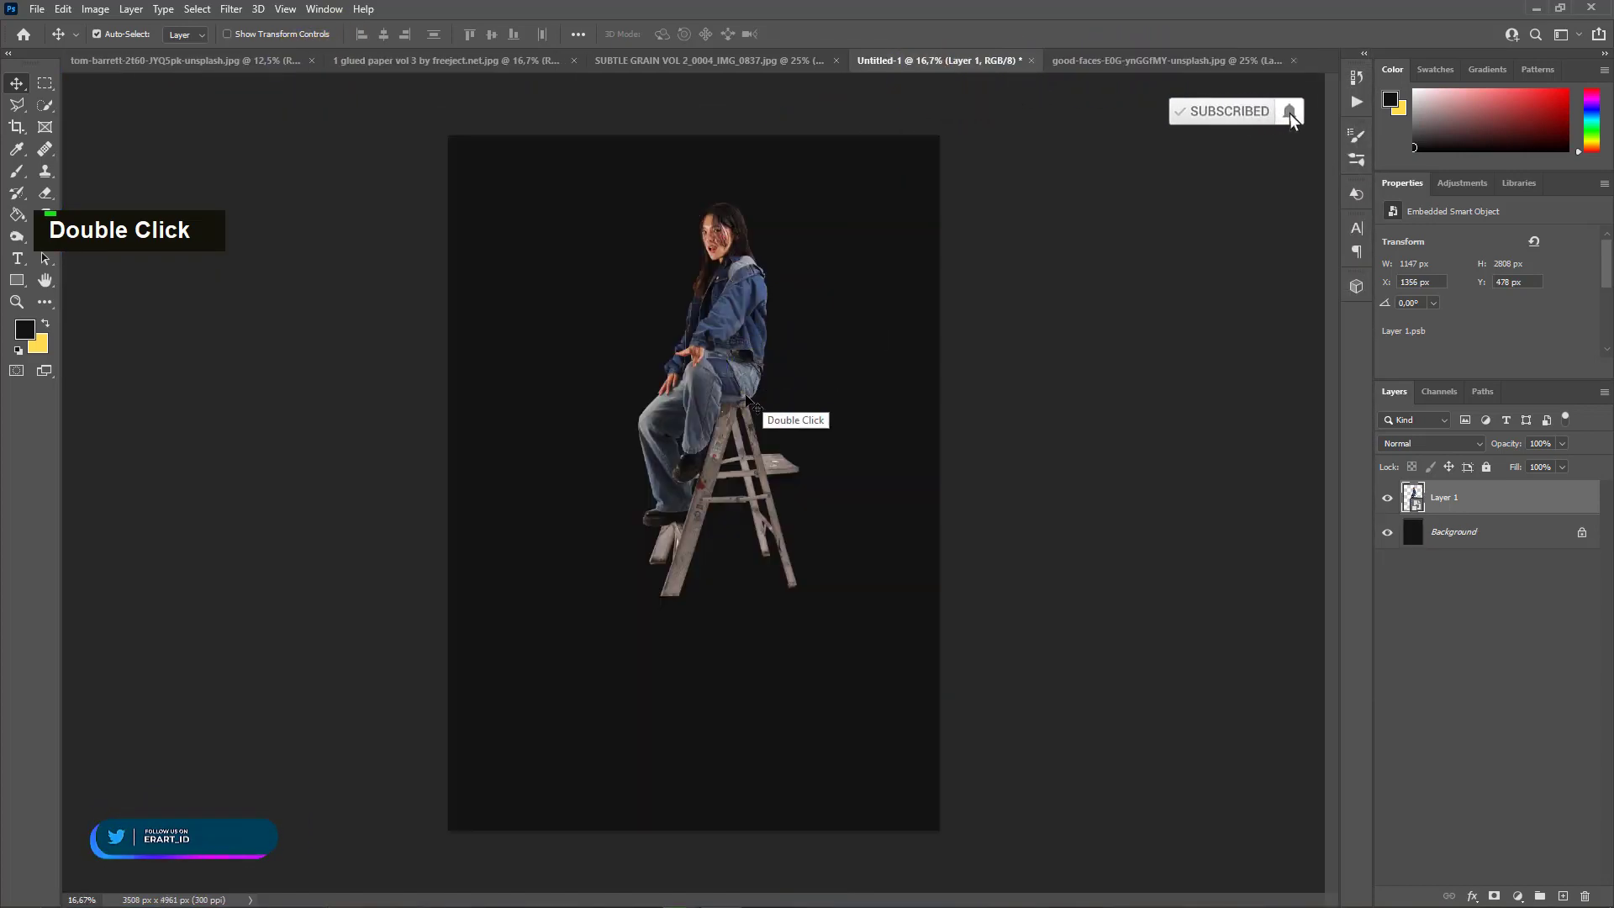
Enlarge the woman proportionally to about 38% and center her low on the poster, with the ladder's feet running off the canvas
drag(723, 400, 689, 683)
key(ctrl+t)
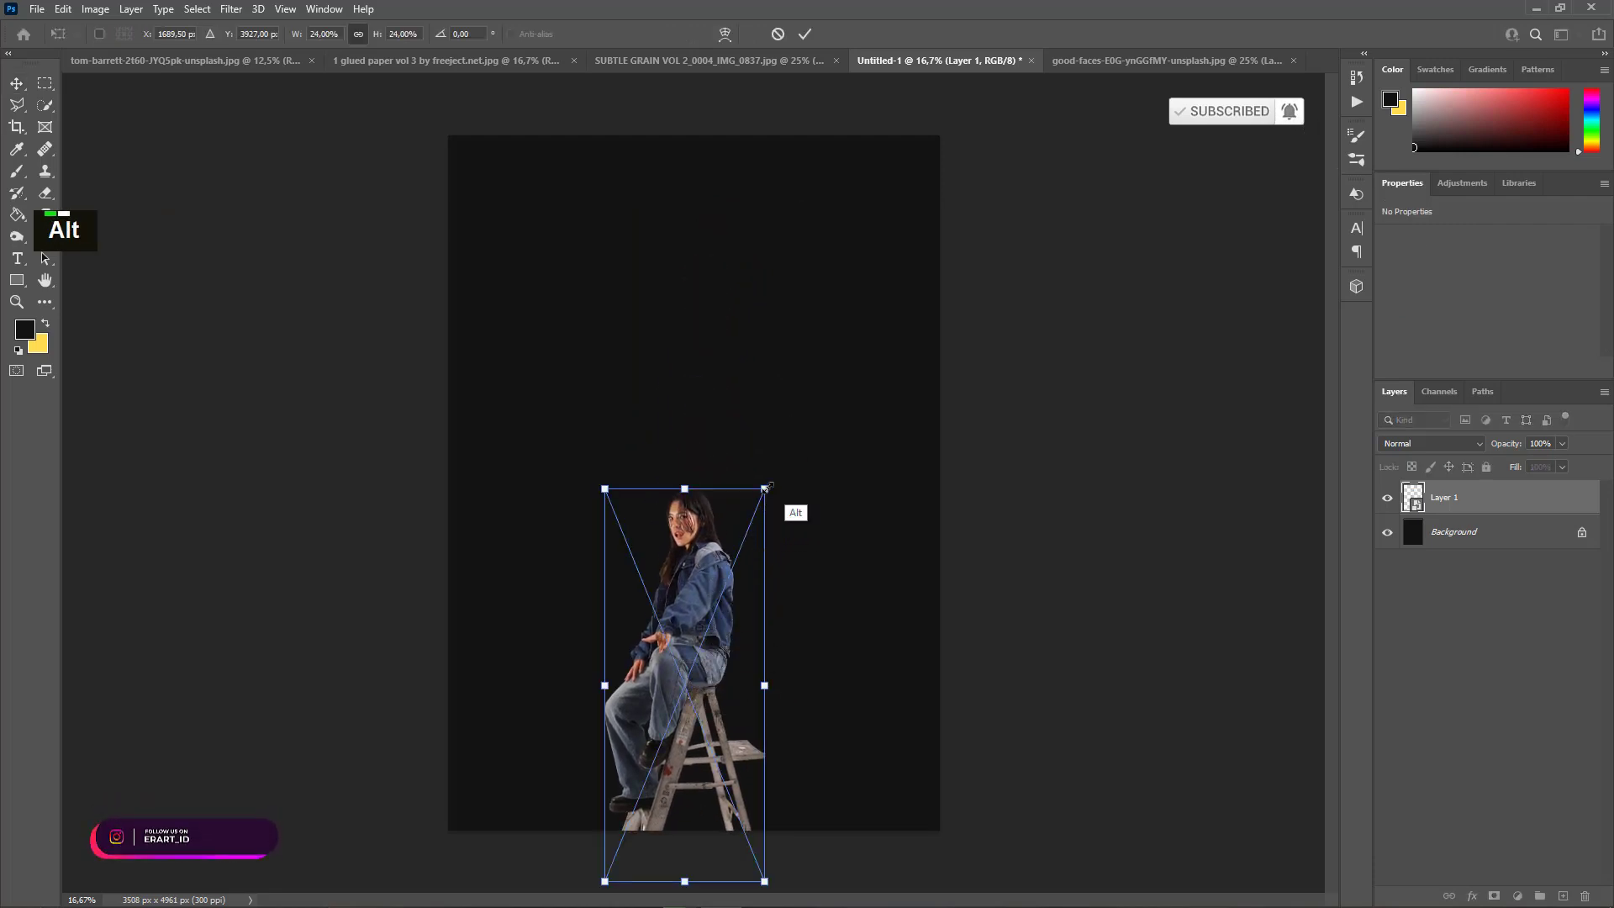
drag(765, 486, 814, 361)
drag(787, 517, 795, 414)
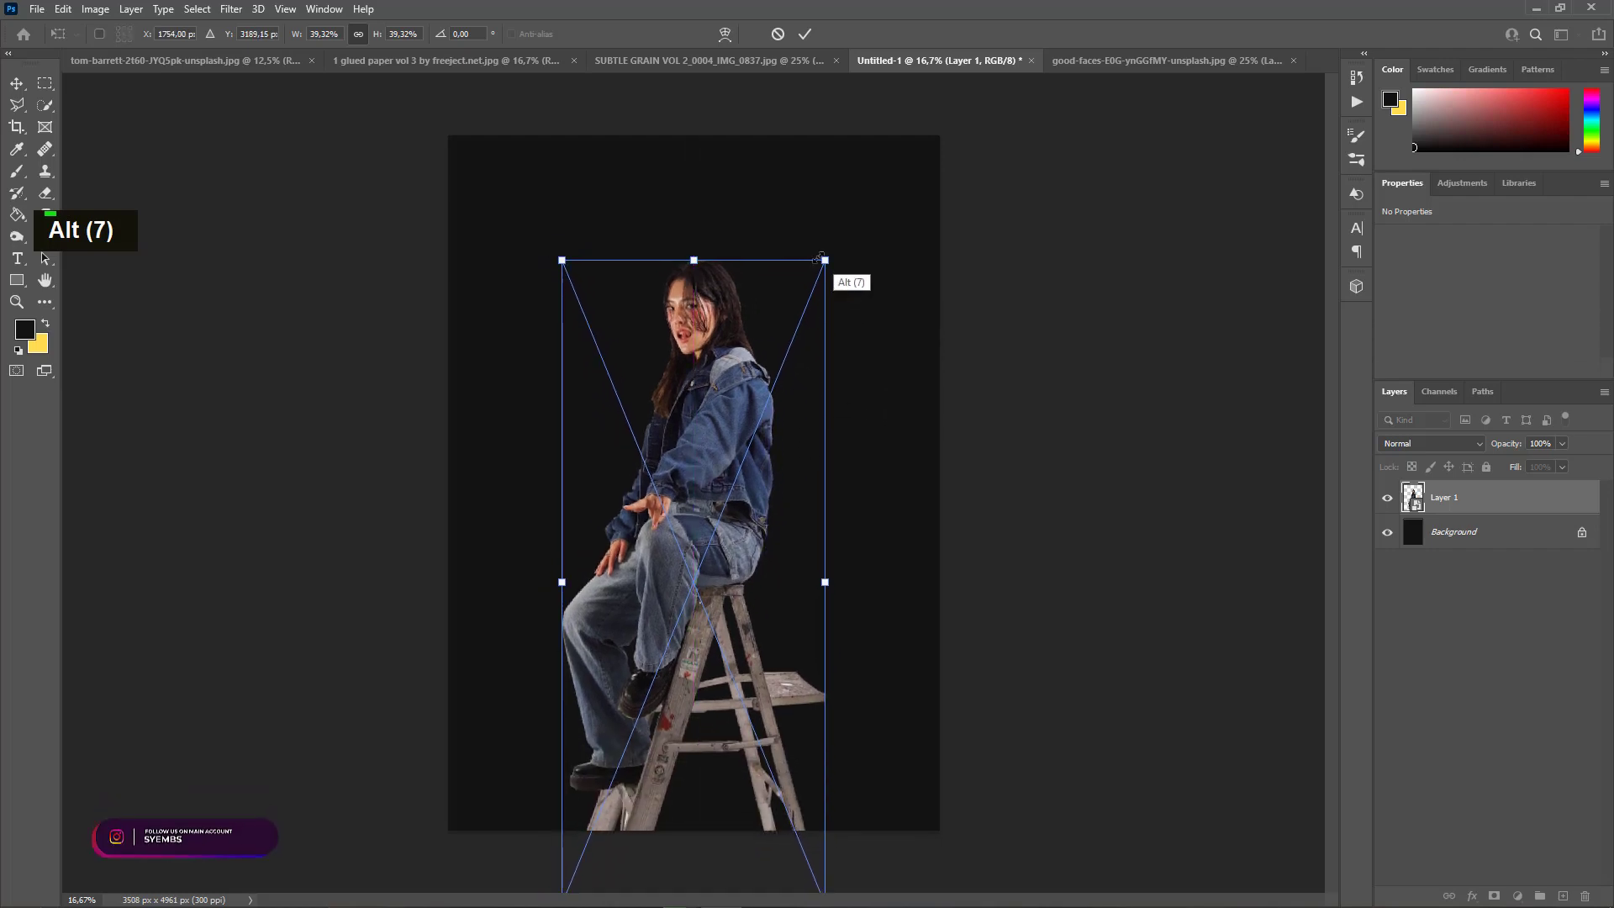
drag(822, 259, 818, 270)
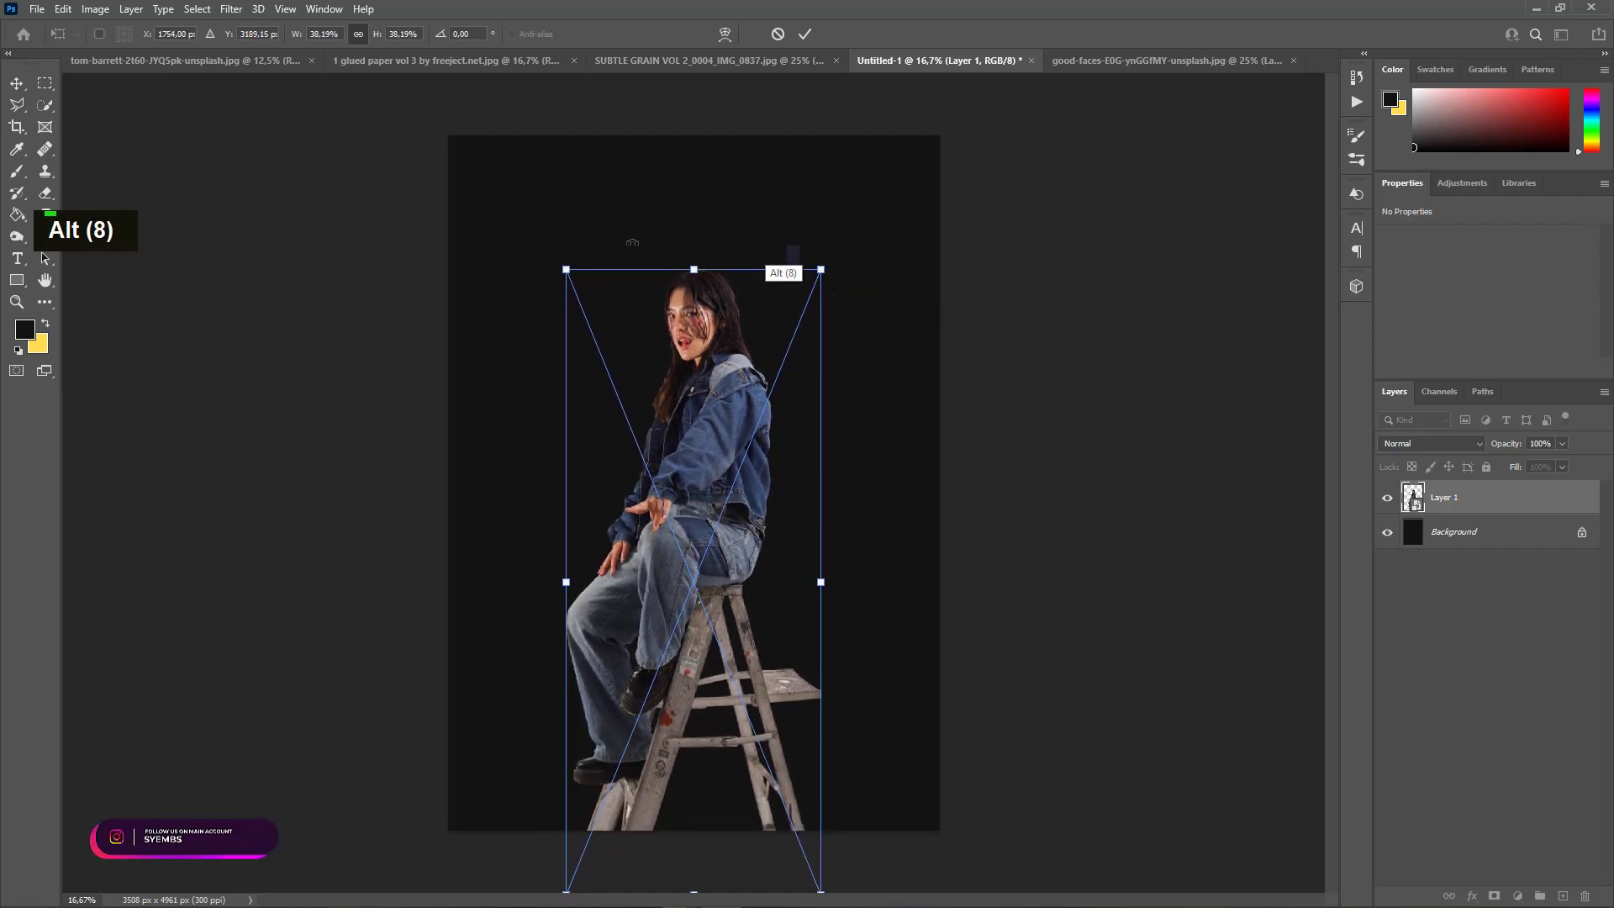
click(17, 83)
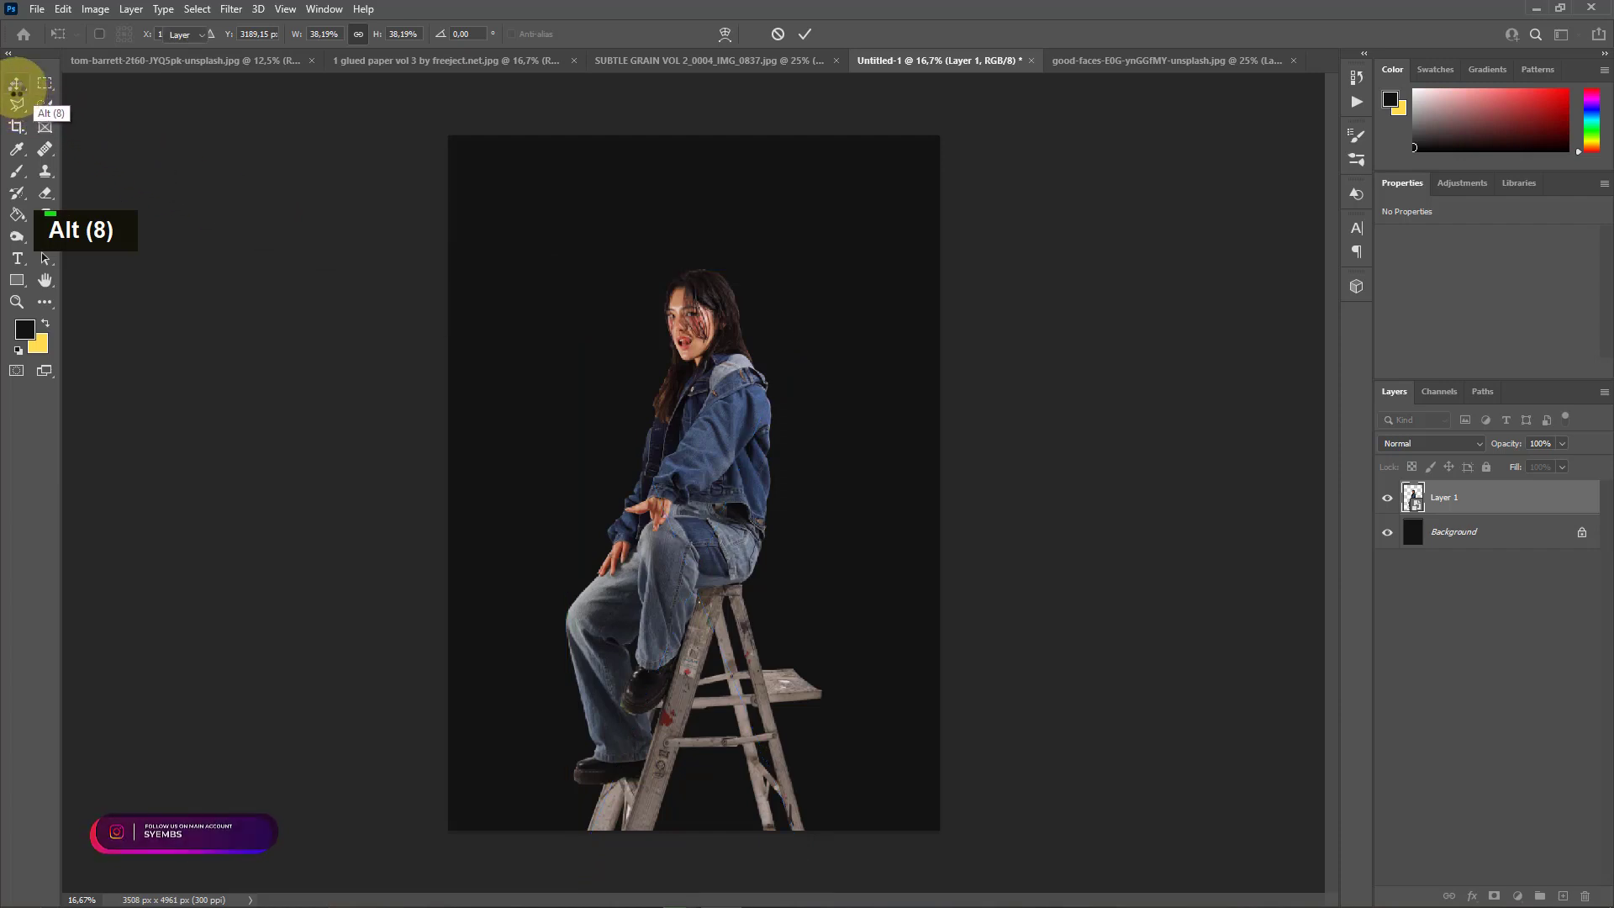
drag(678, 437, 705, 491)
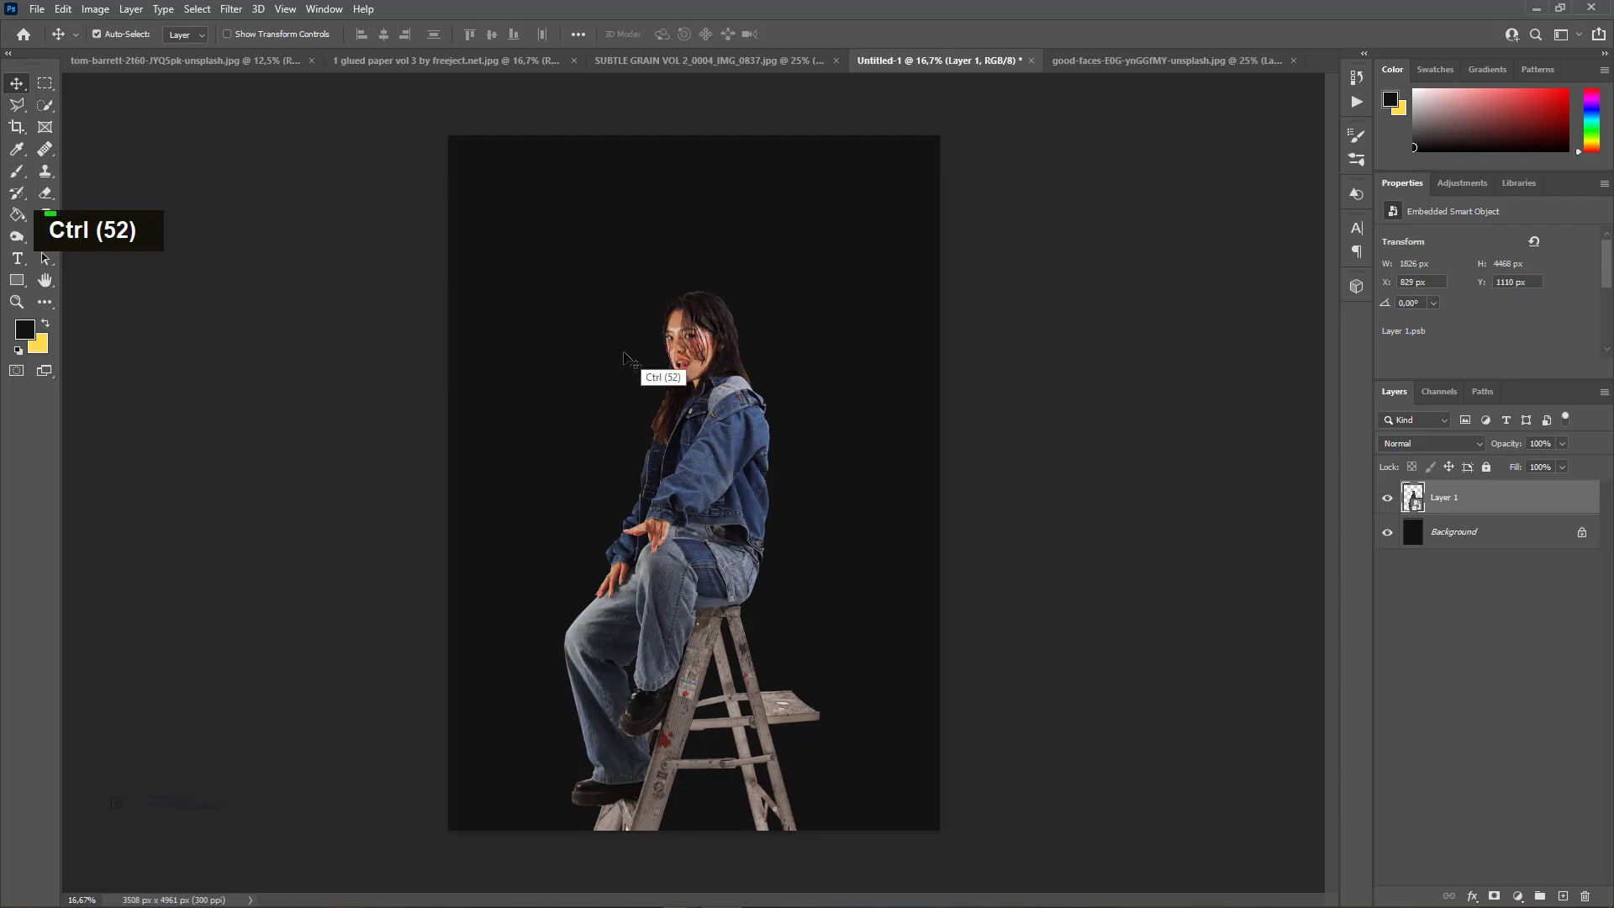
Set the foreground color to white #ffffff
click(23, 319)
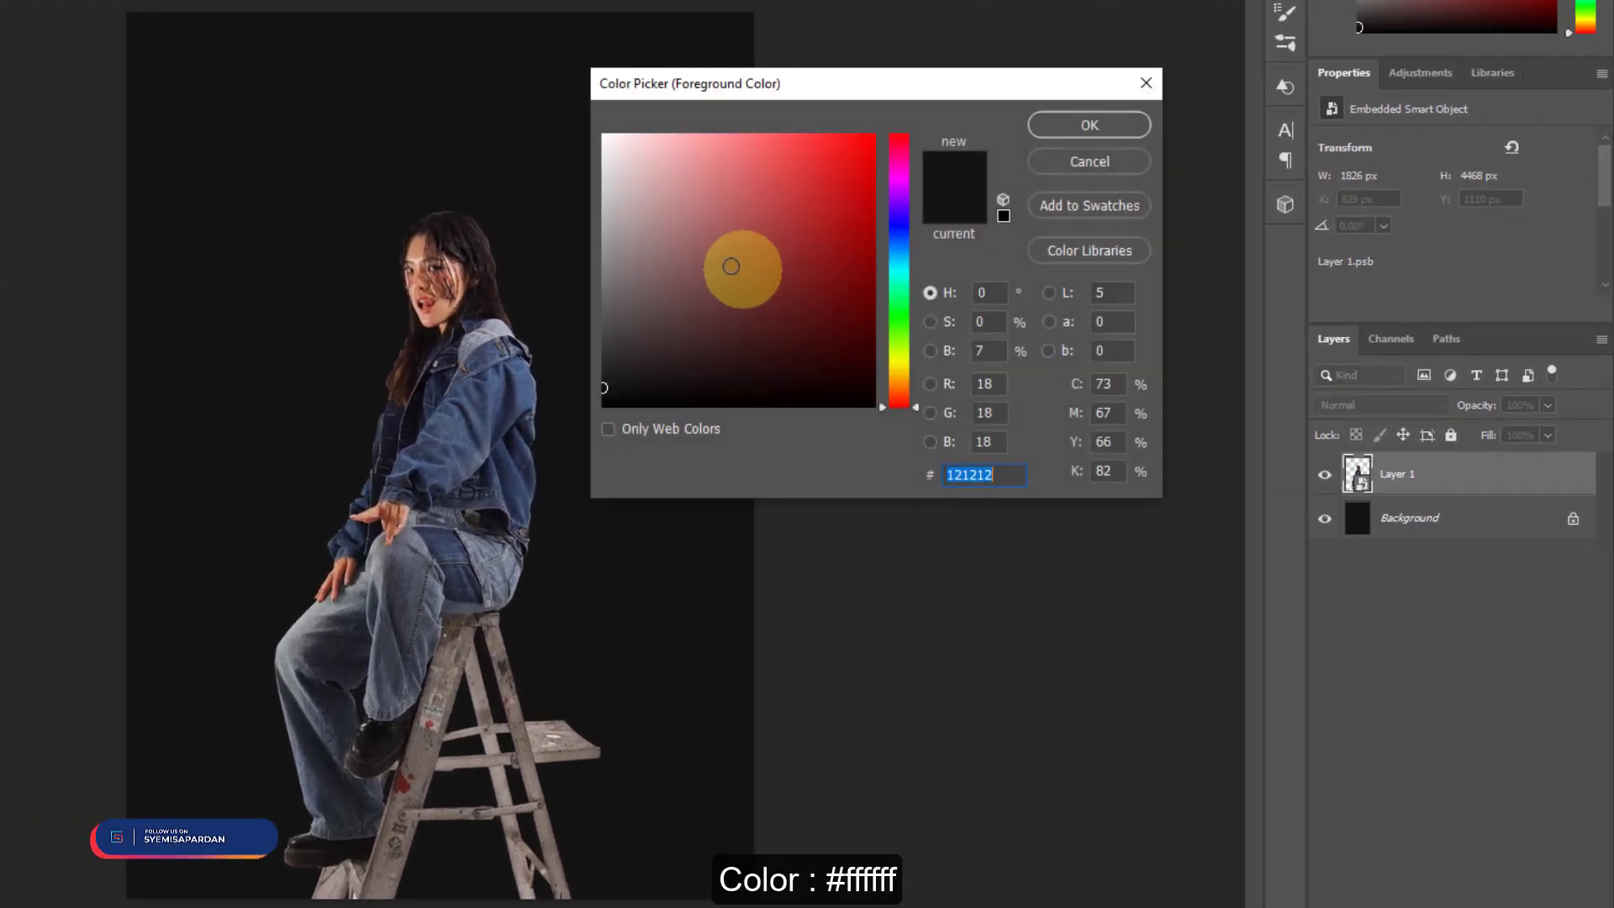
text(ffffff)
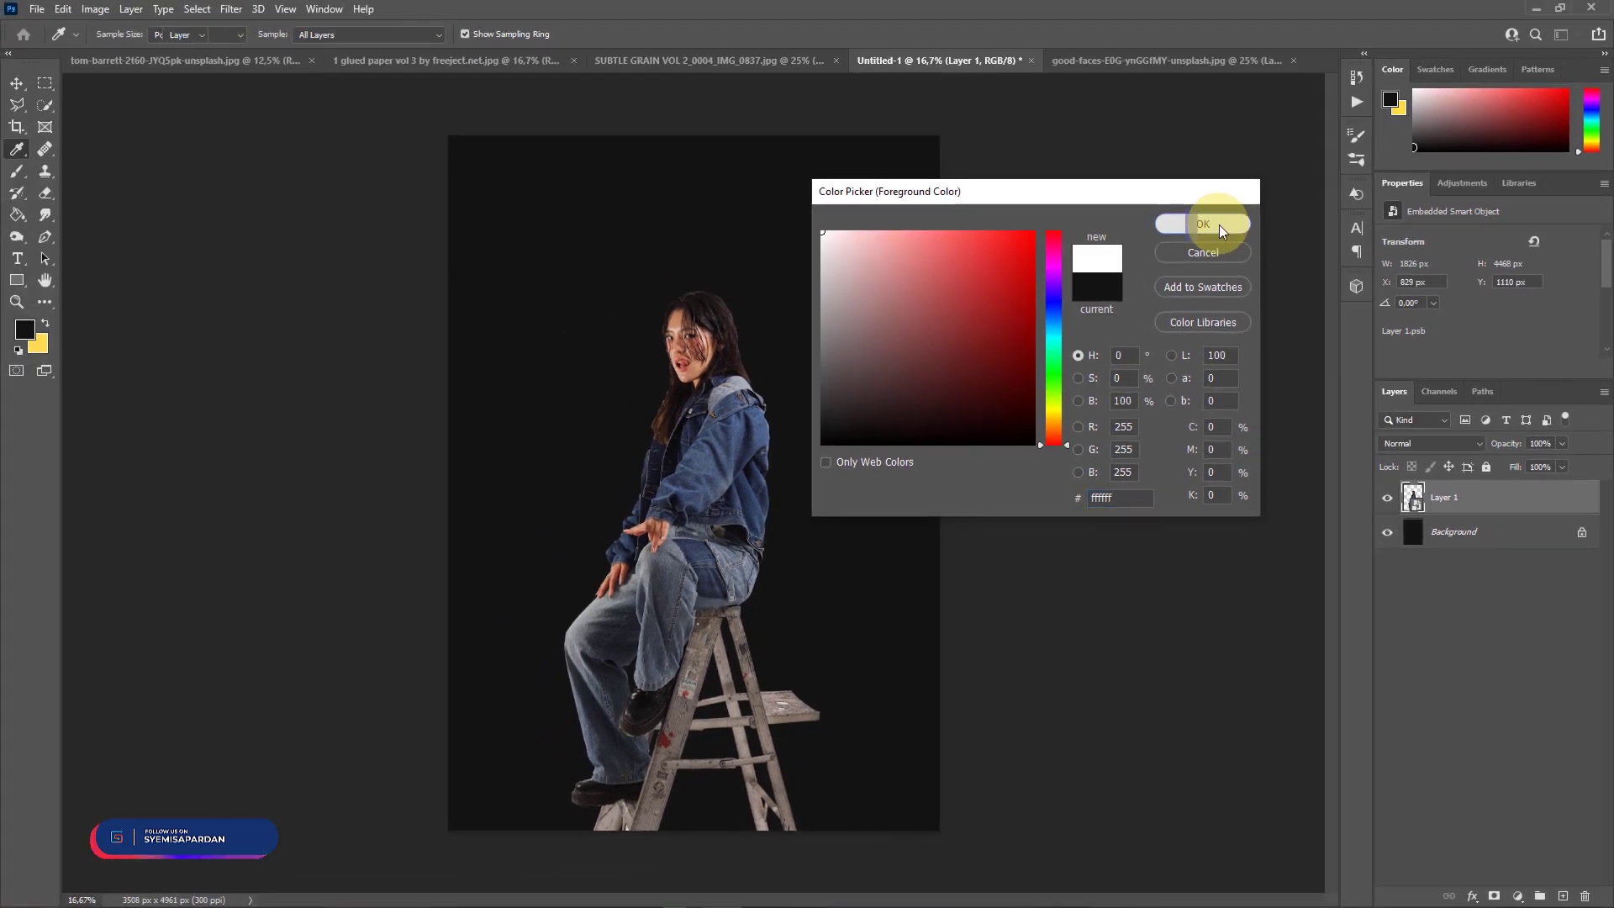
click(1099, 133)
Add an empty layer between the Background and the woman's layer
click(1481, 536)
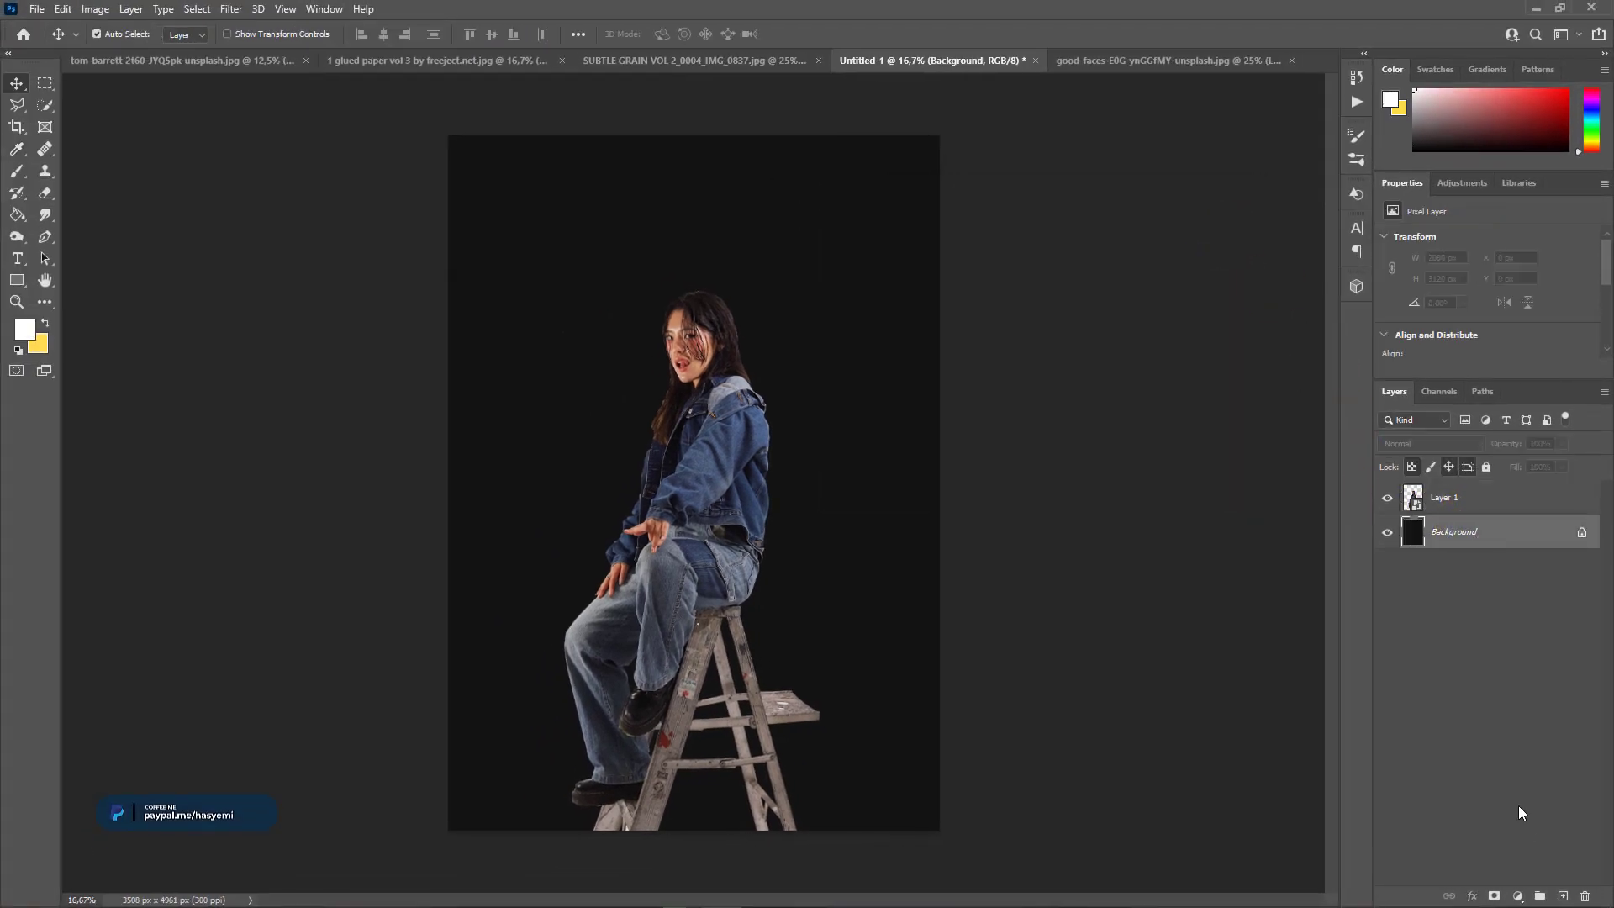
click(1562, 896)
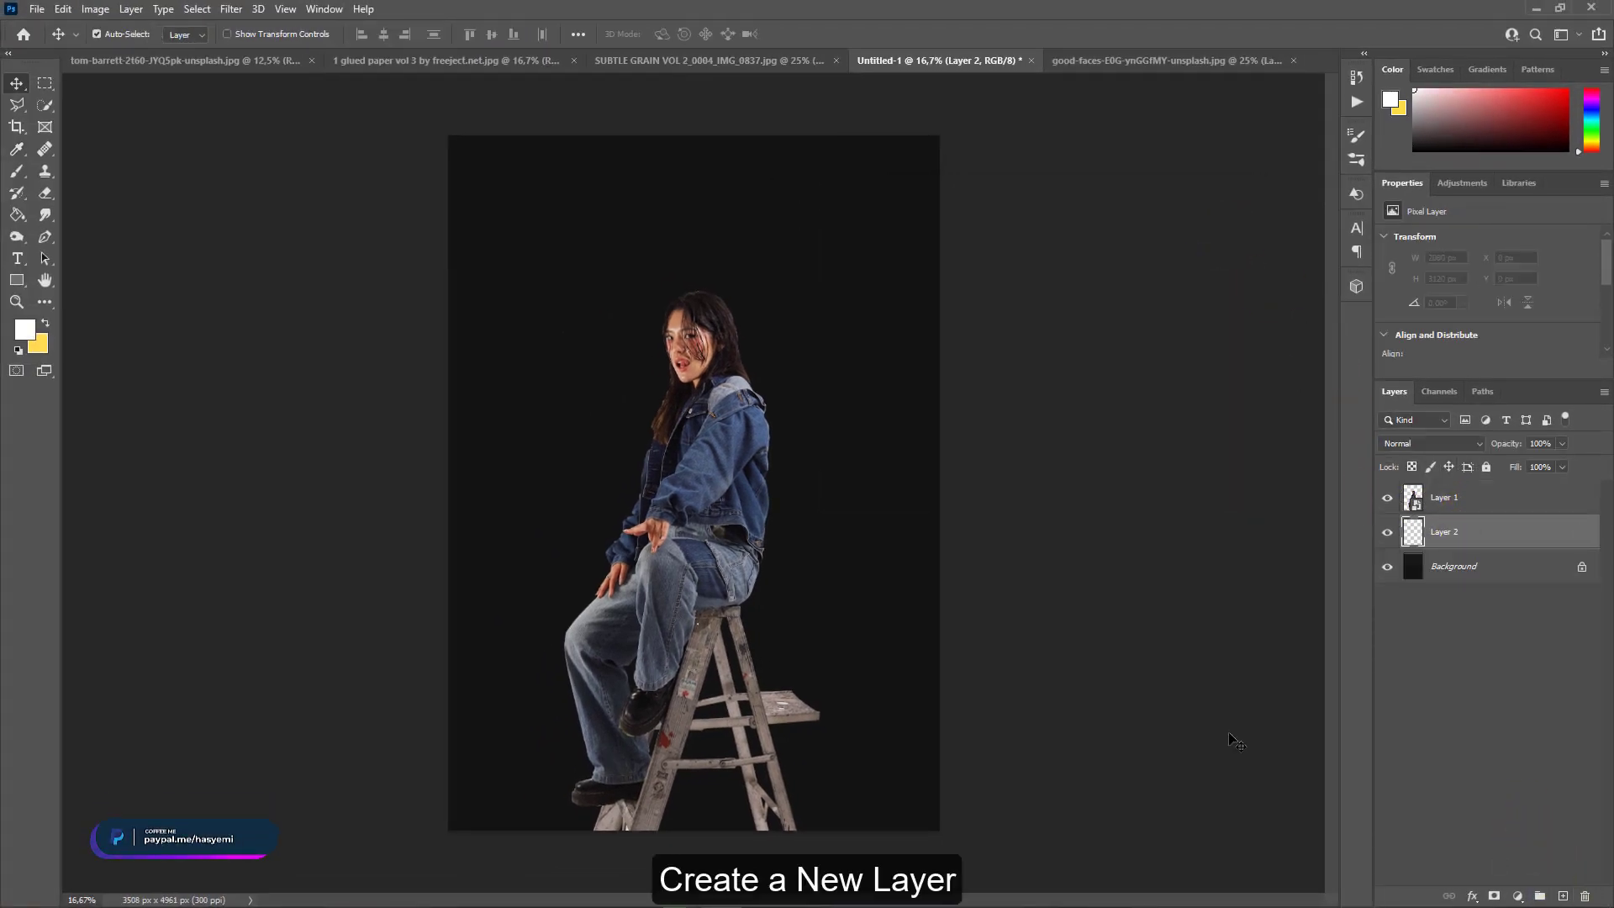
click(50, 87)
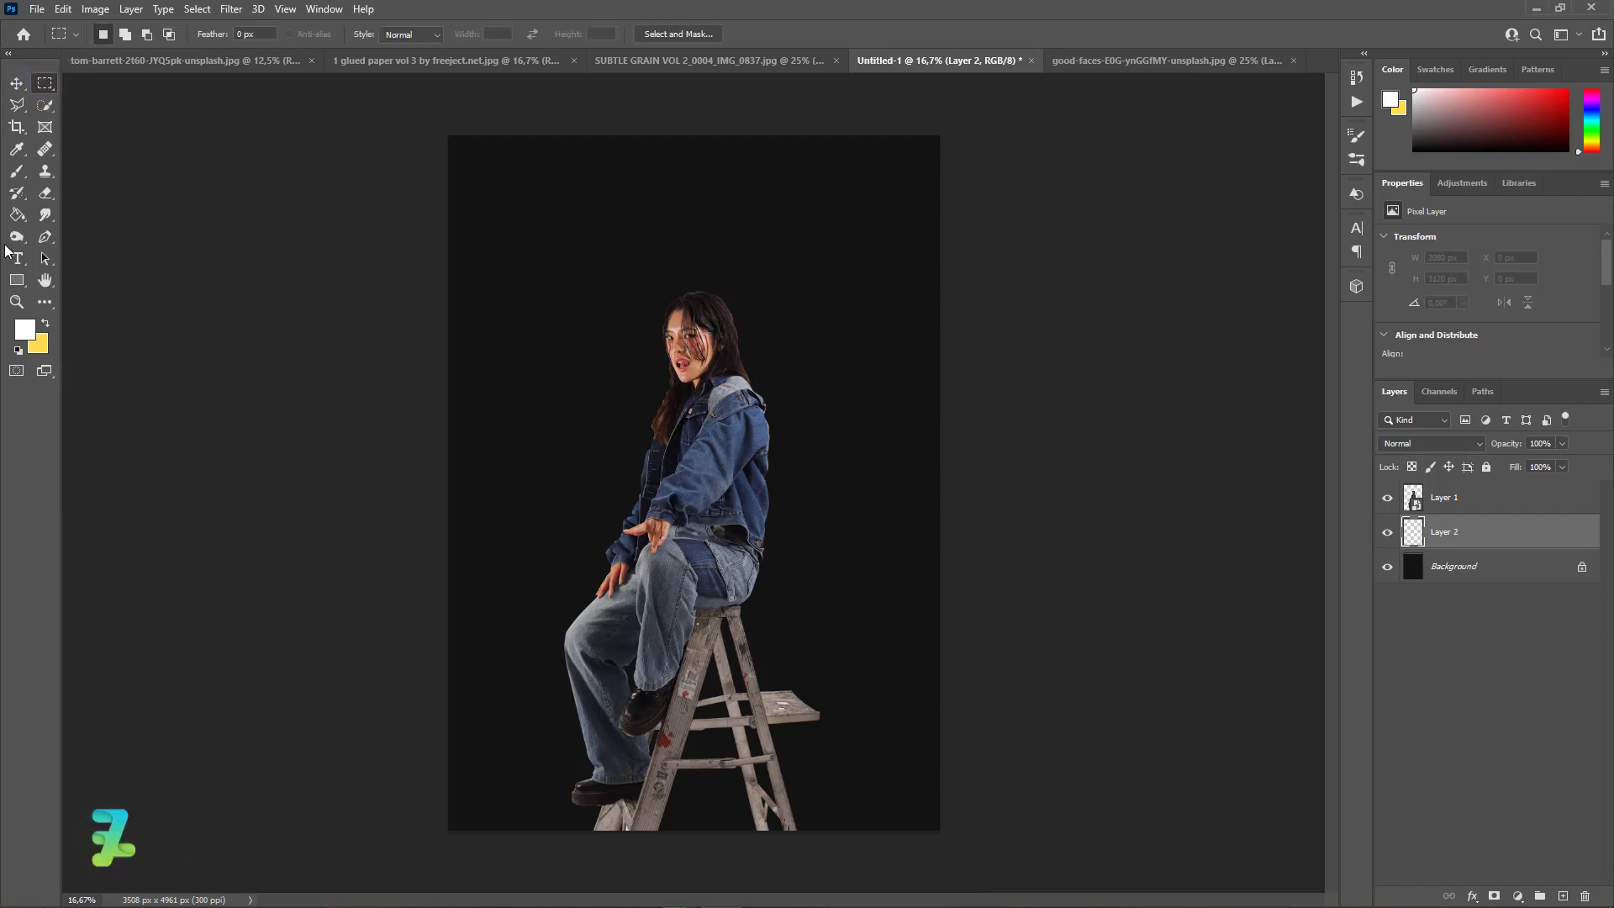
Activate the Horizontal Type Tool and set its font to Bebas Regular
right_click(16, 257)
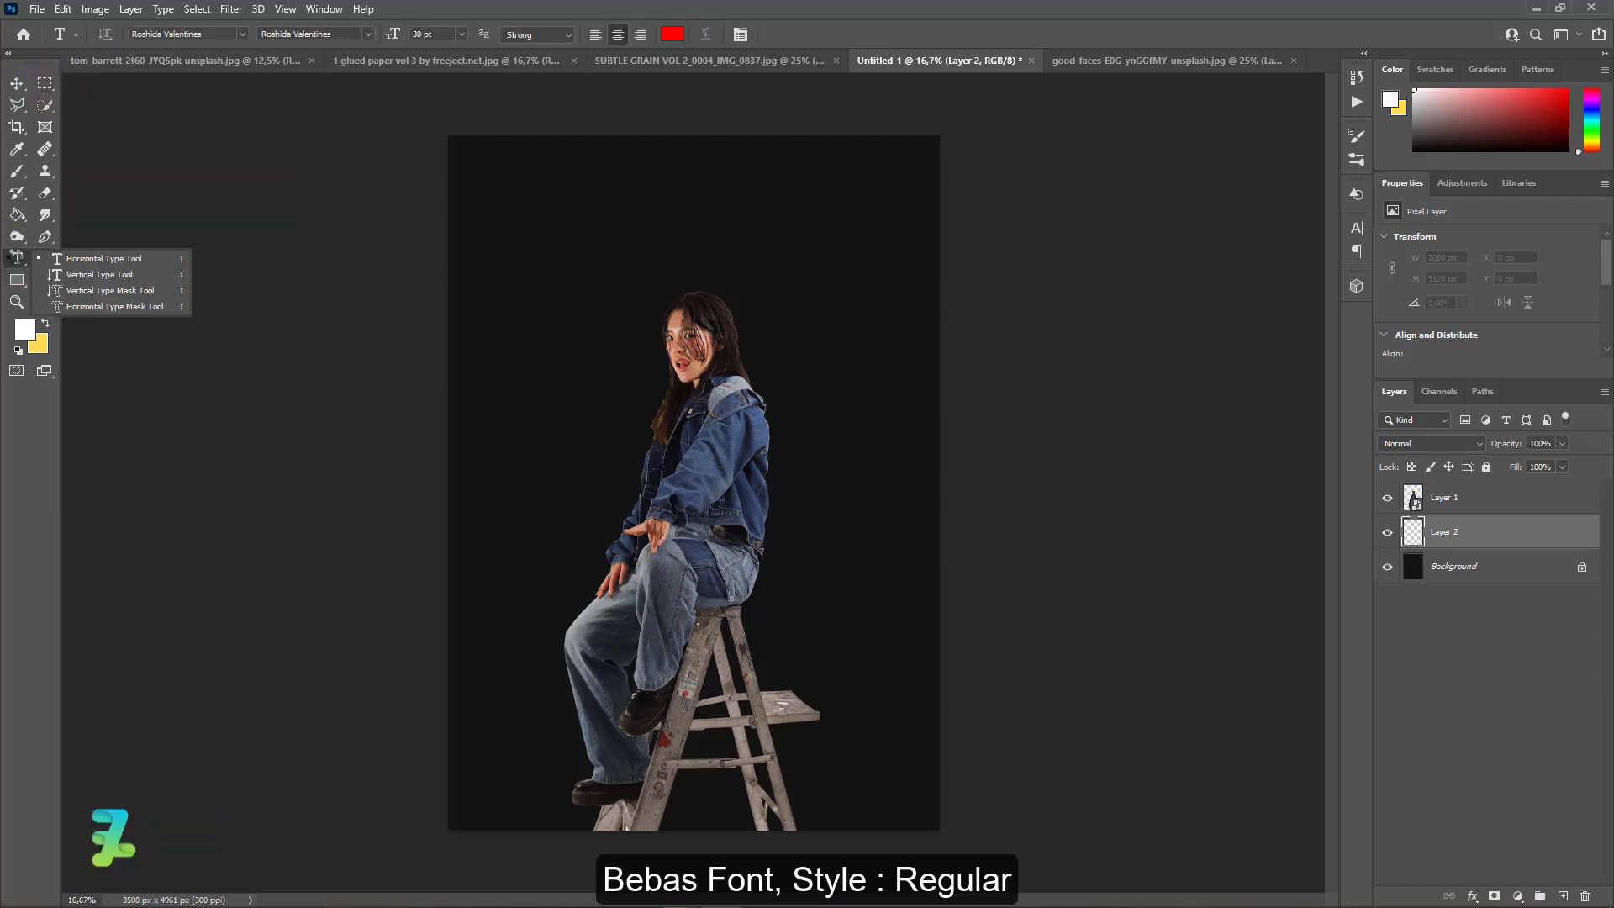
click(84, 255)
click(240, 34)
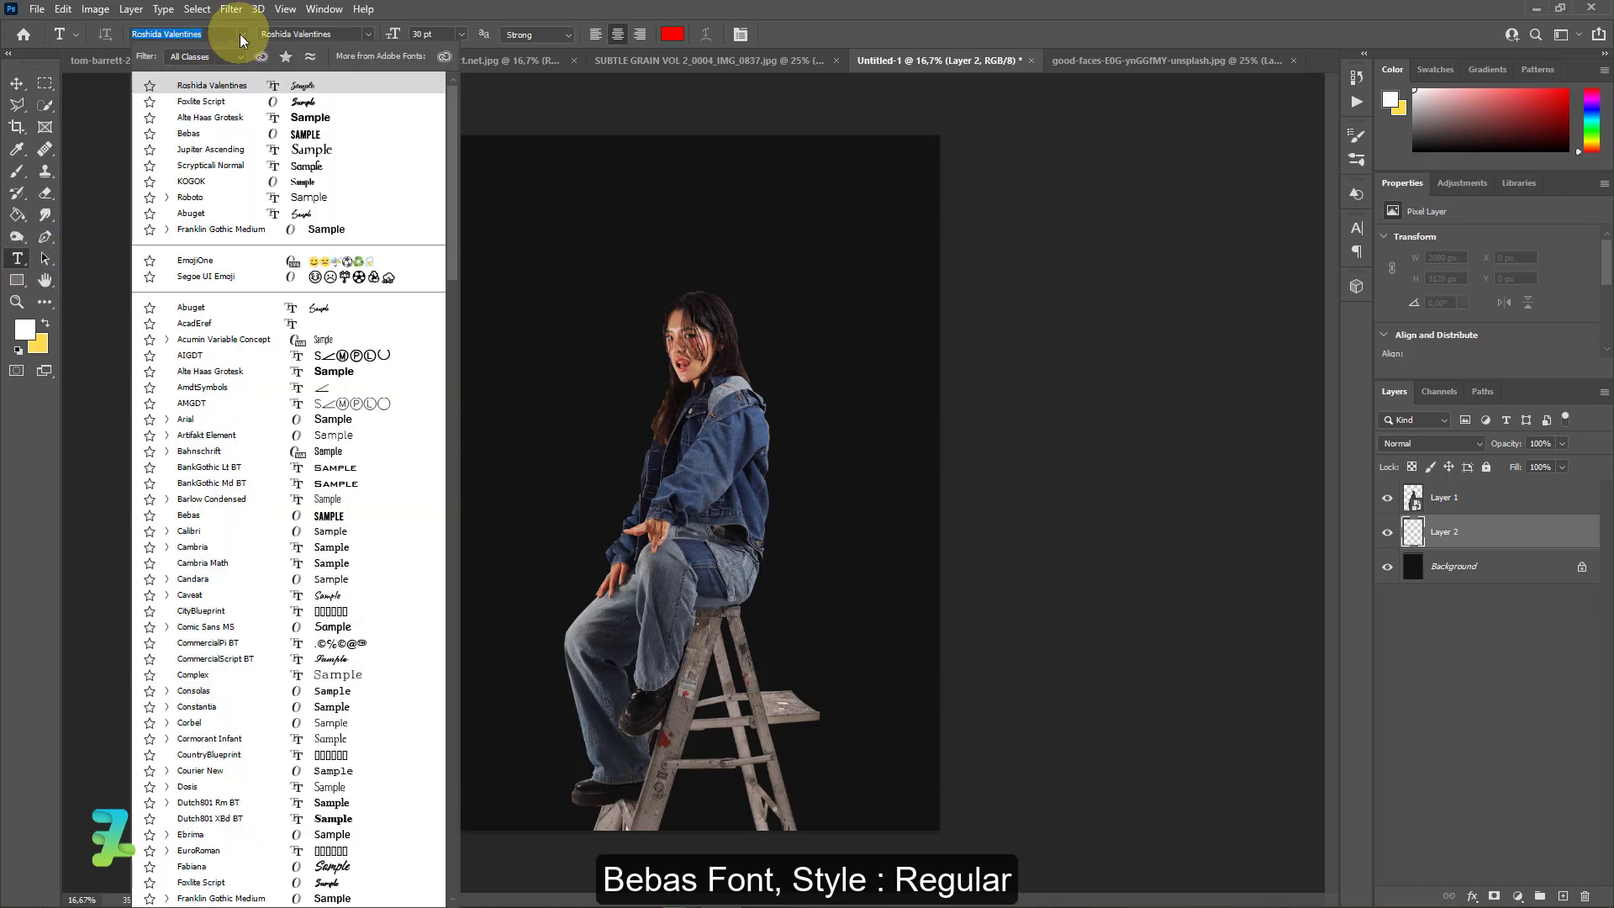
click(200, 135)
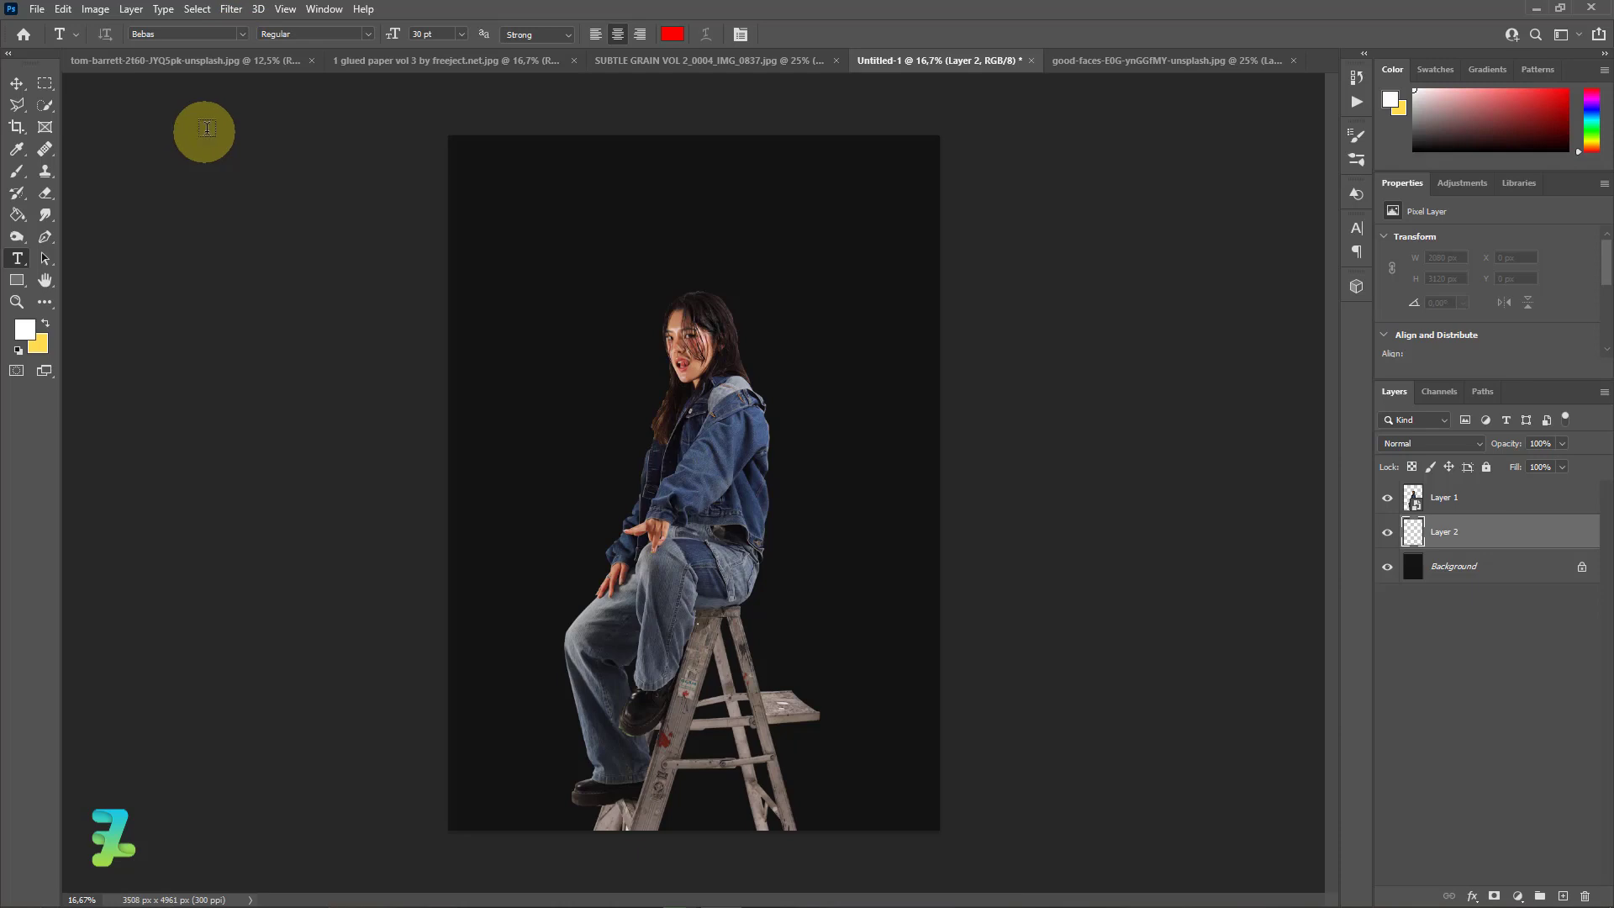
Set the text color to white #ffffff and the font size to 72 pt
click(676, 34)
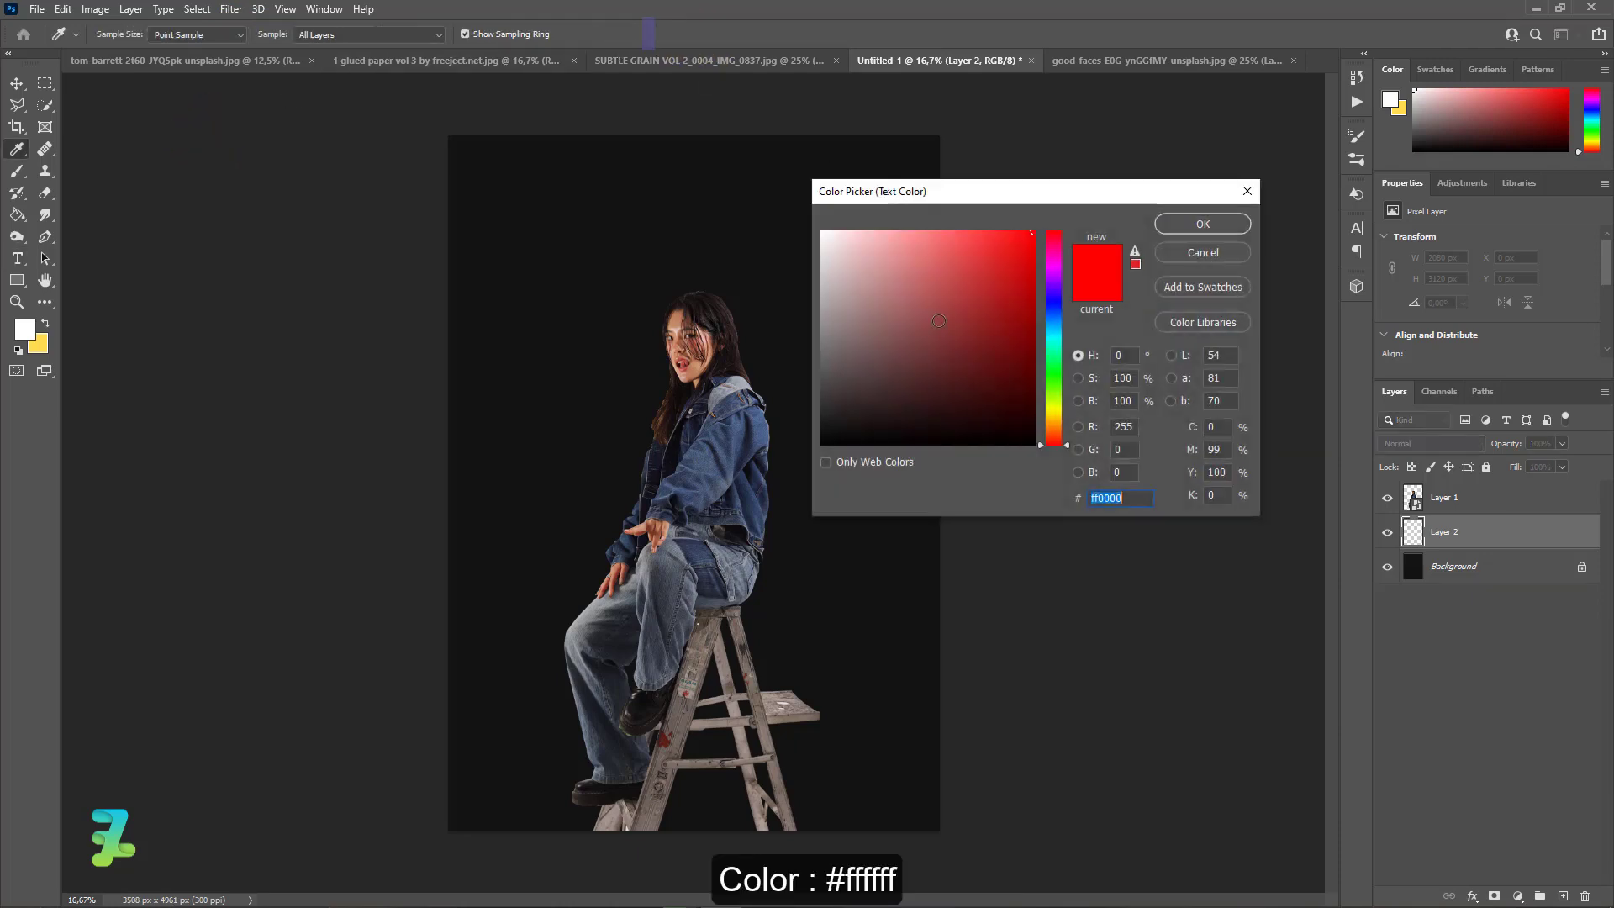
text(ffffff)
click(1179, 227)
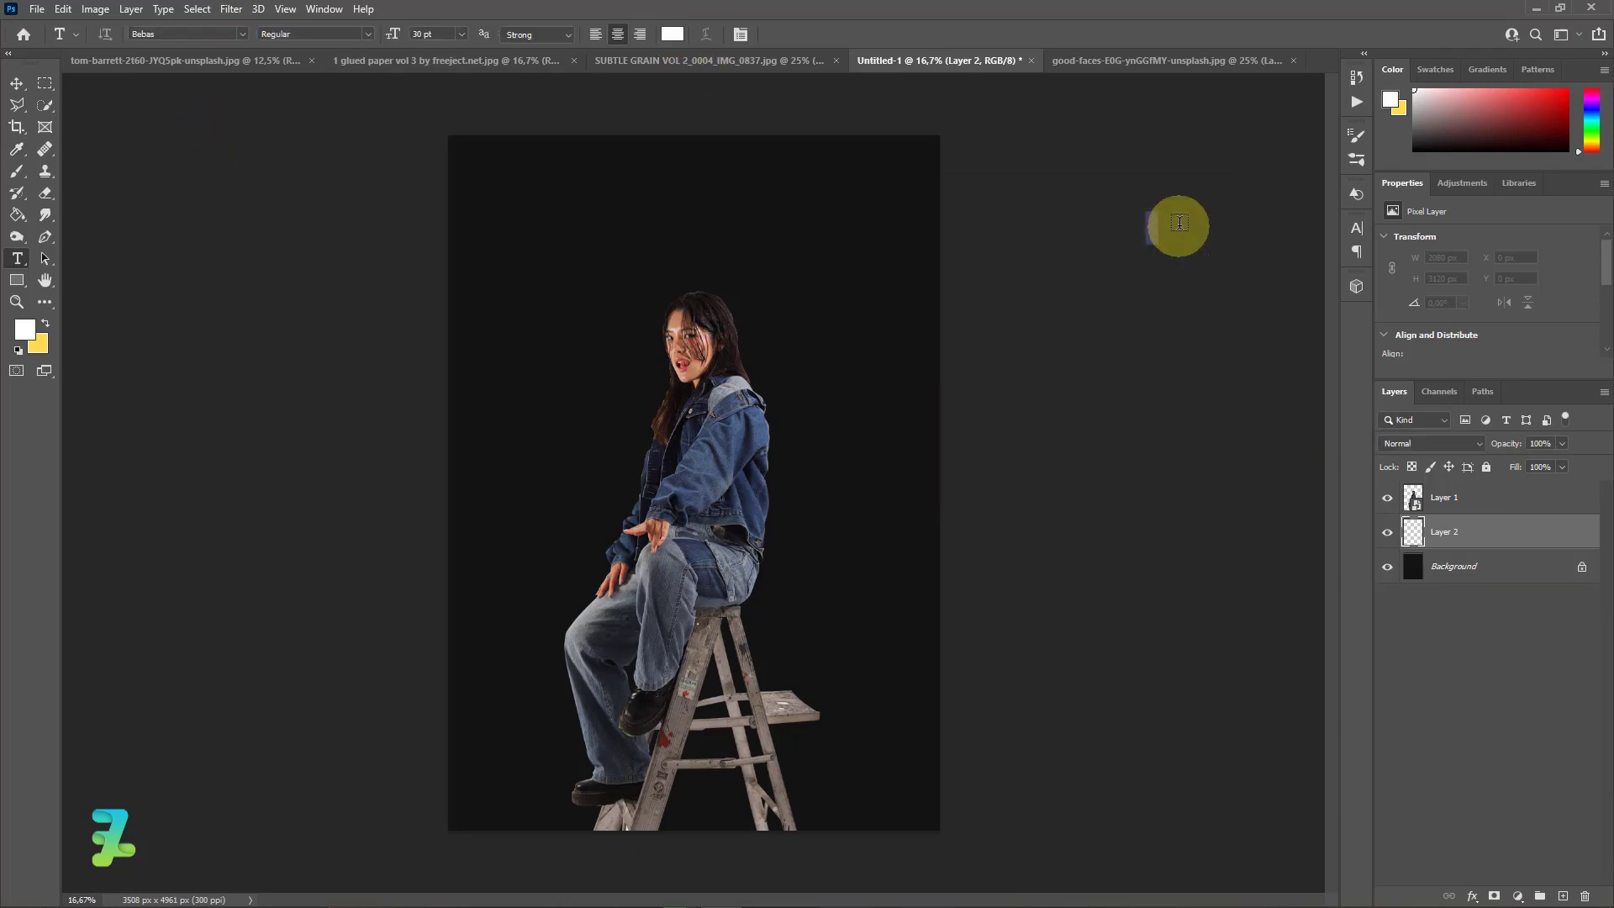
click(460, 33)
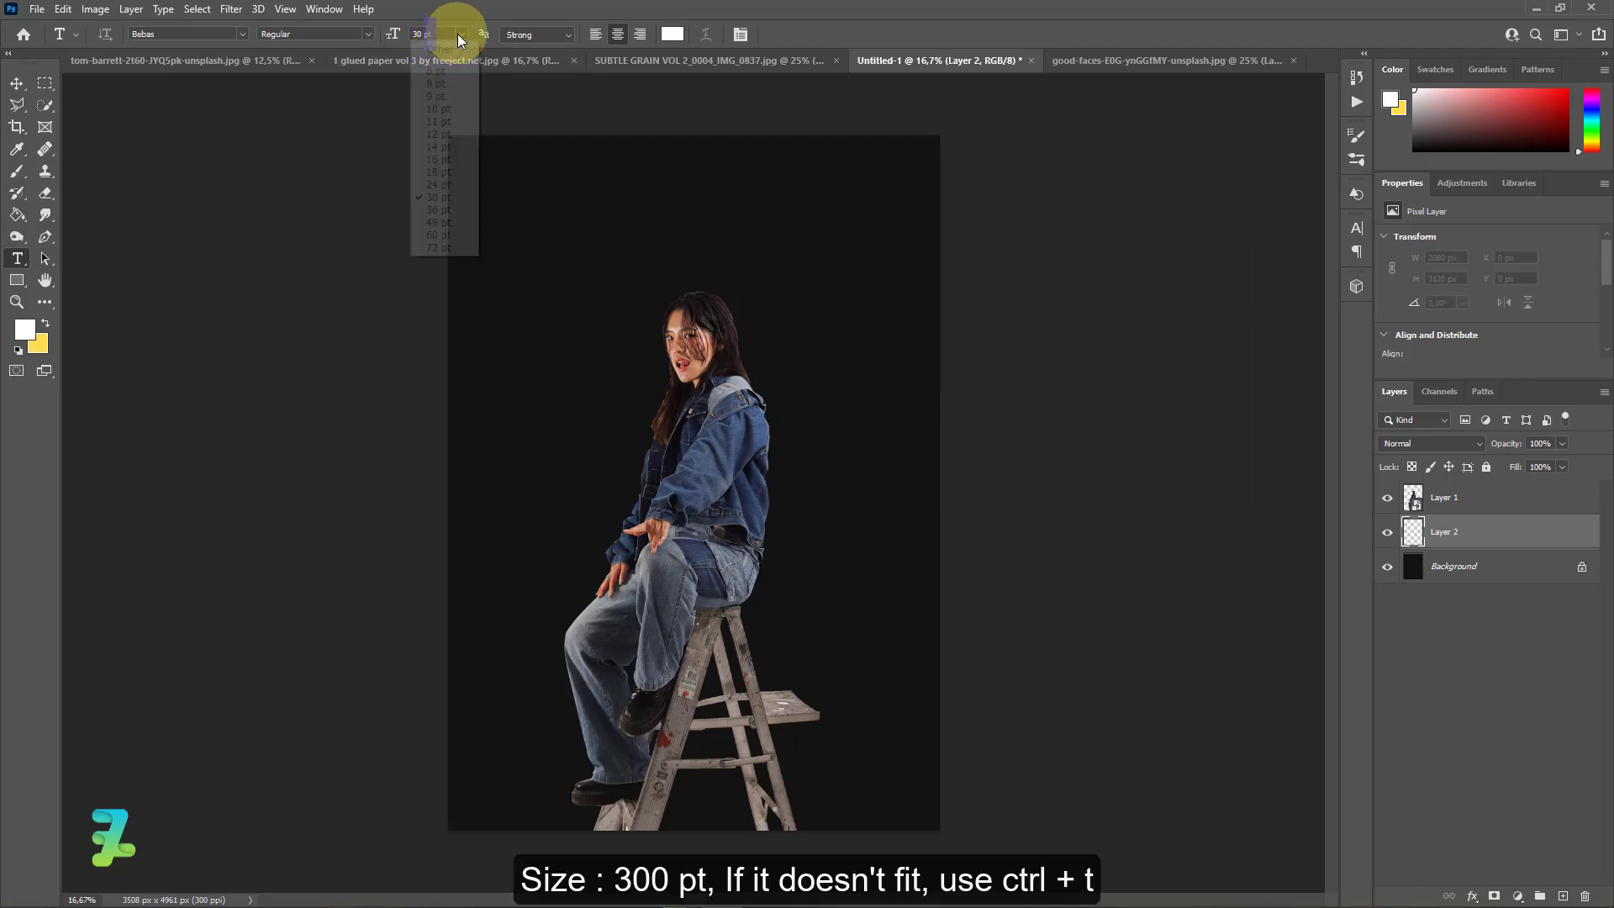
click(439, 247)
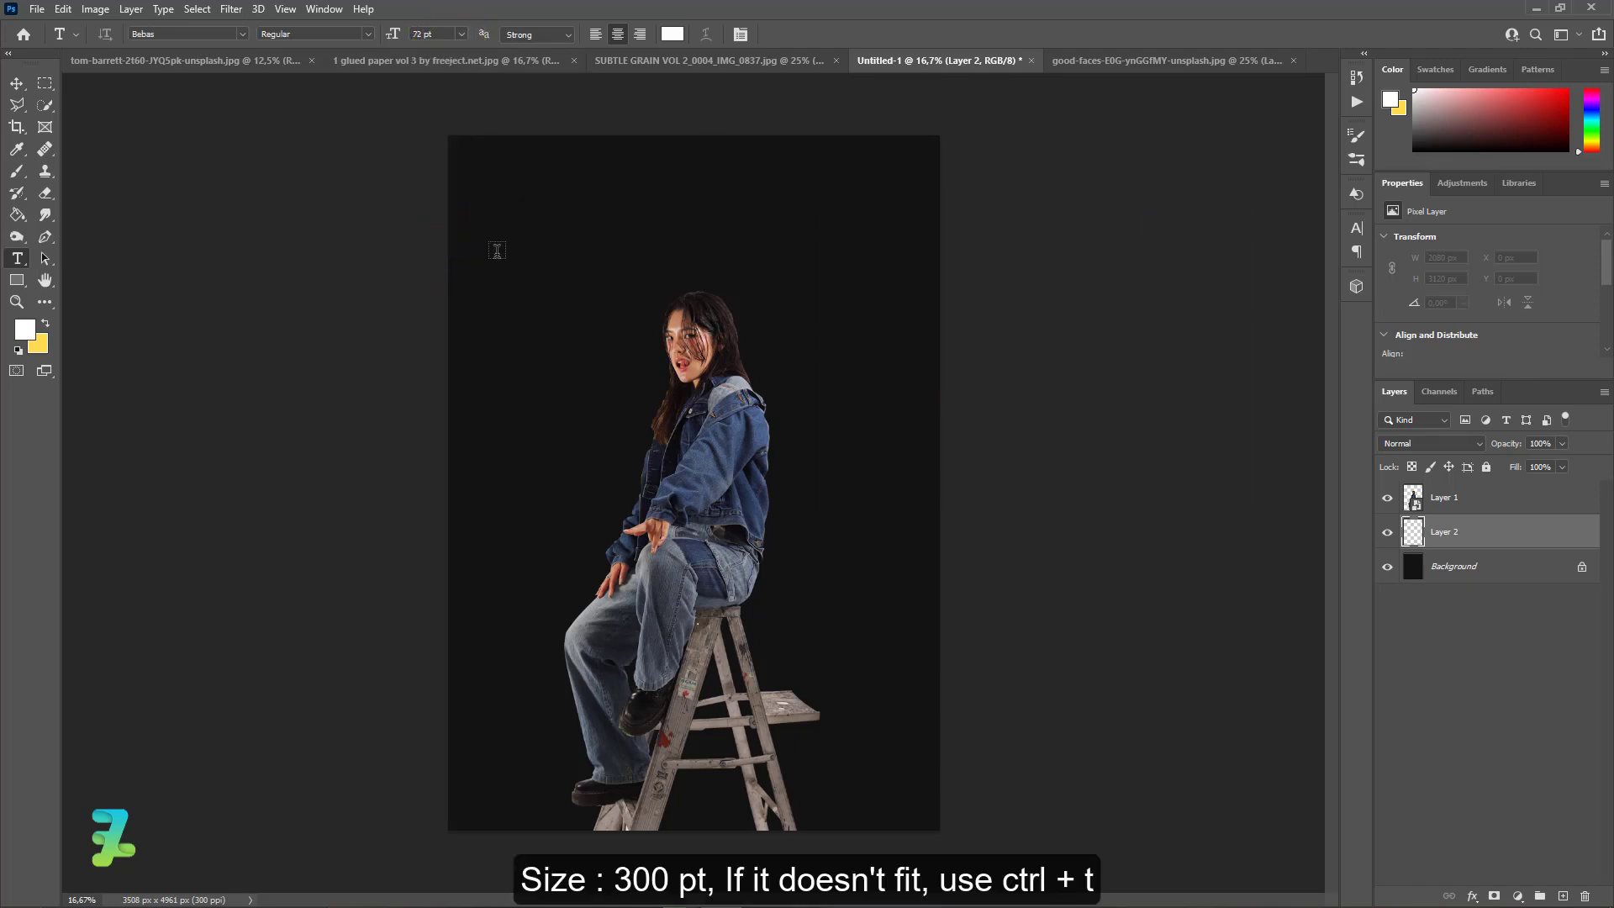
Add the text STAY in the upper part of the poster
click(497, 251)
key(Caps_Lock)
text(STAY)
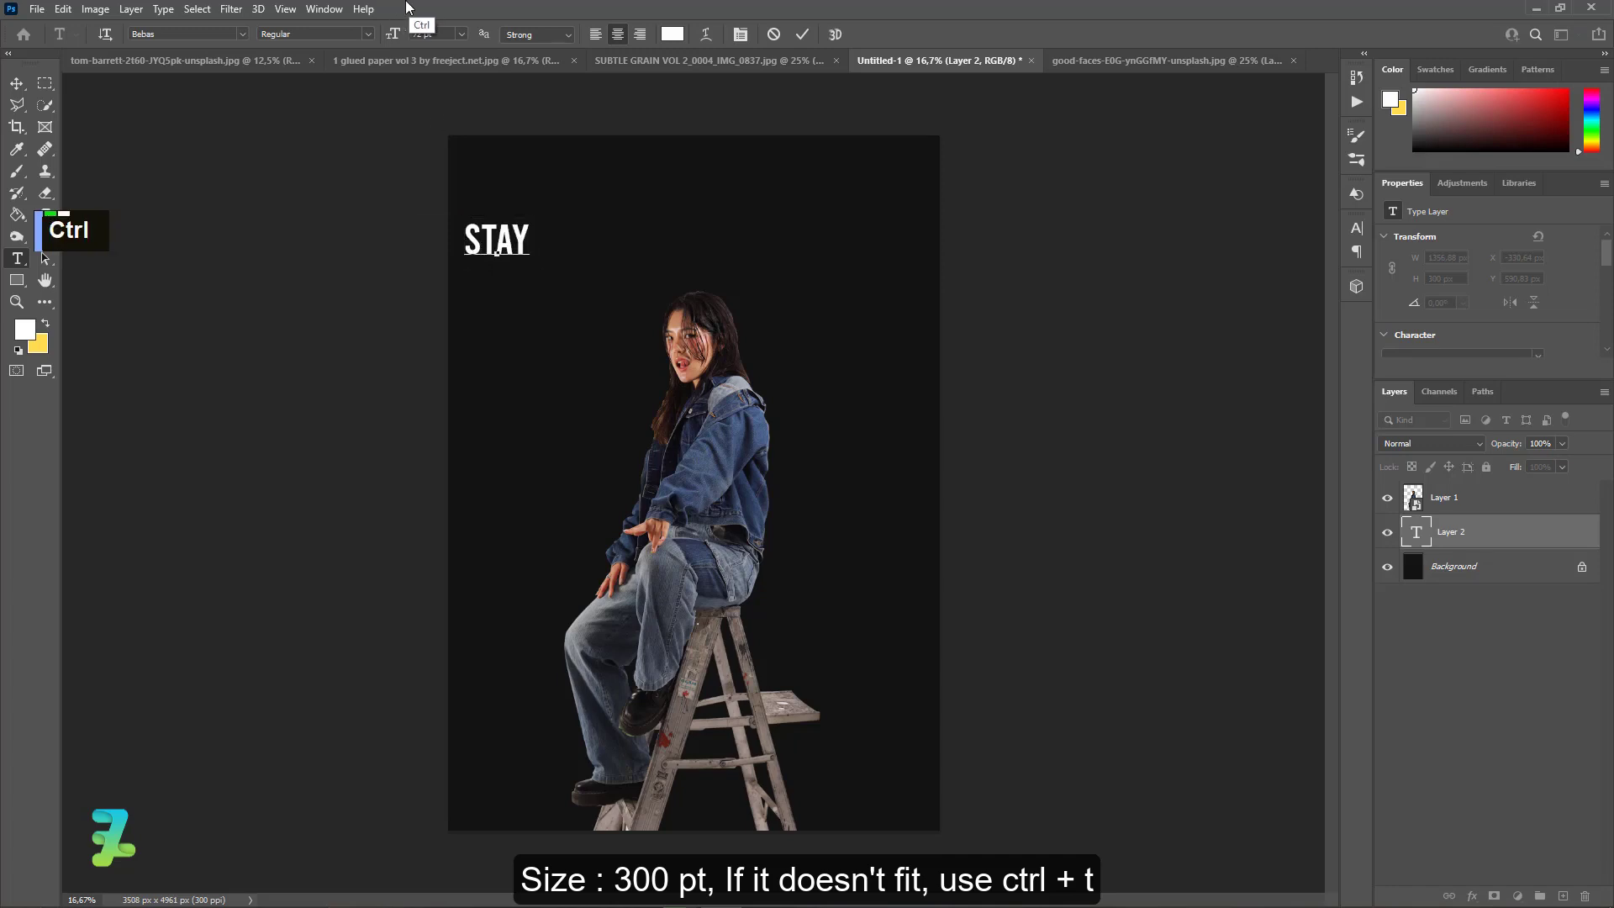
Set the font size of the whole STAY text to 150 pt
key(ctrl+a)
click(418, 34)
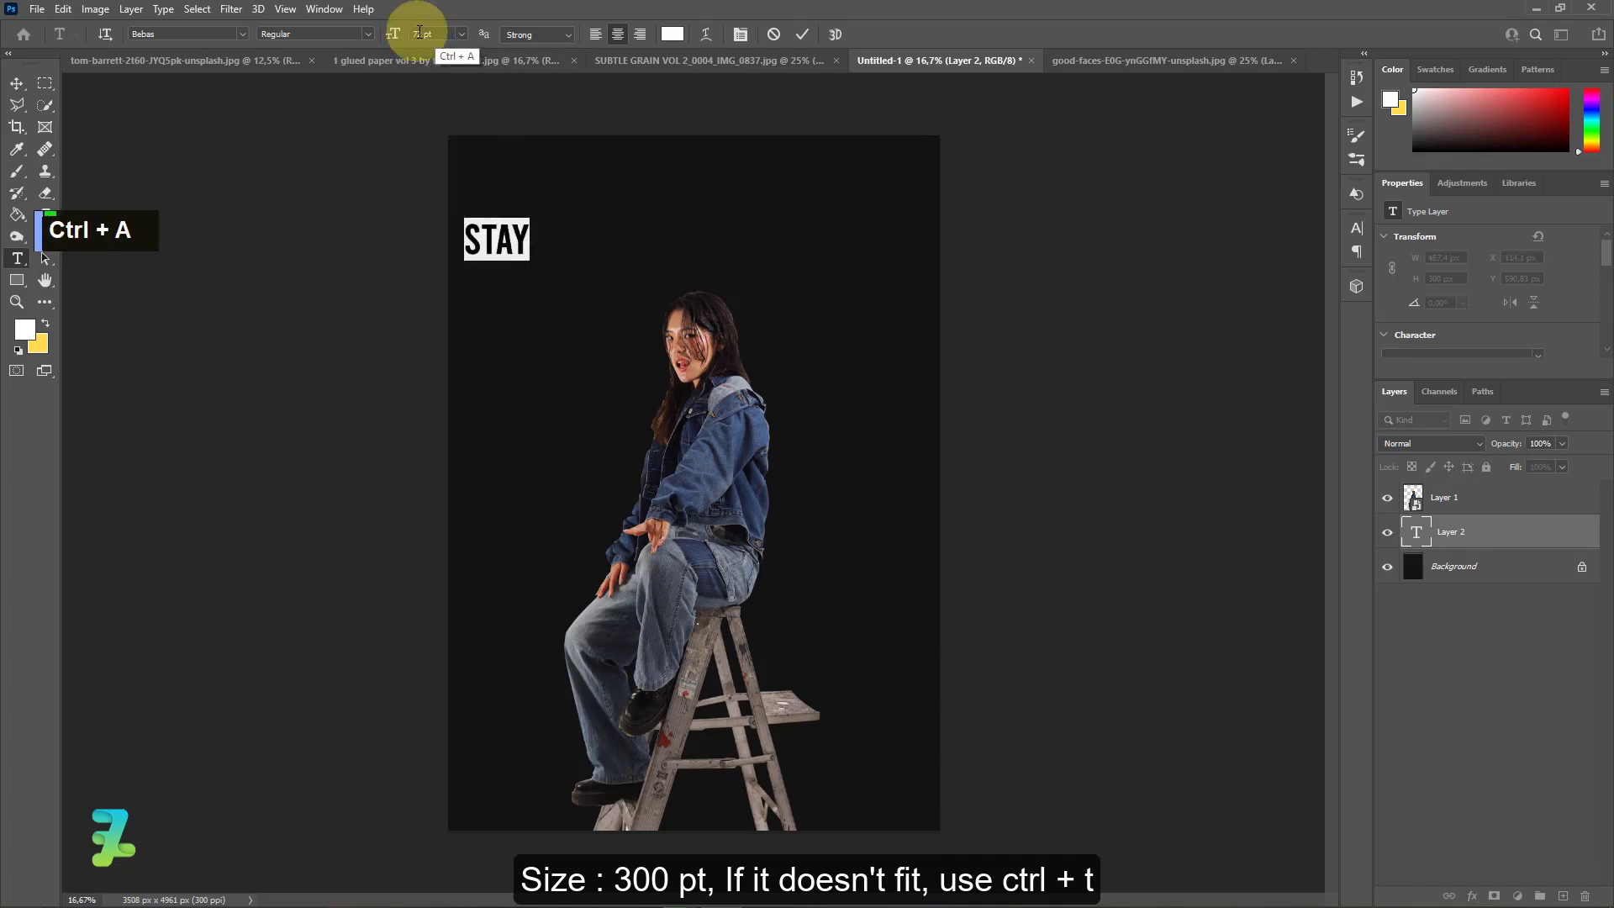
text(15)
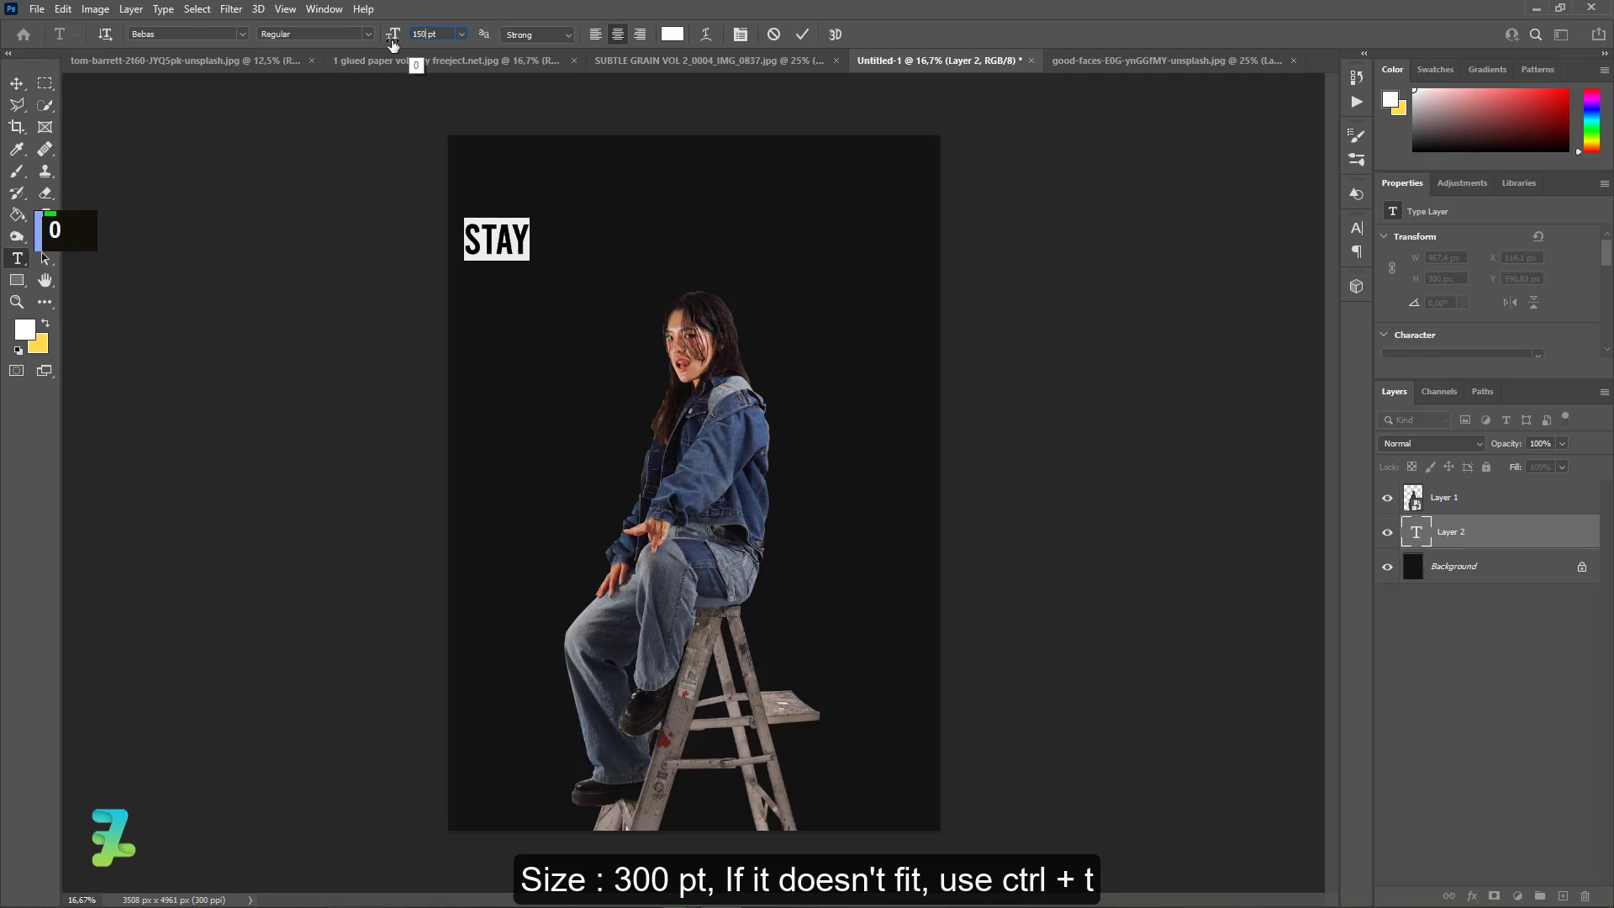
text(0)
key(Return)
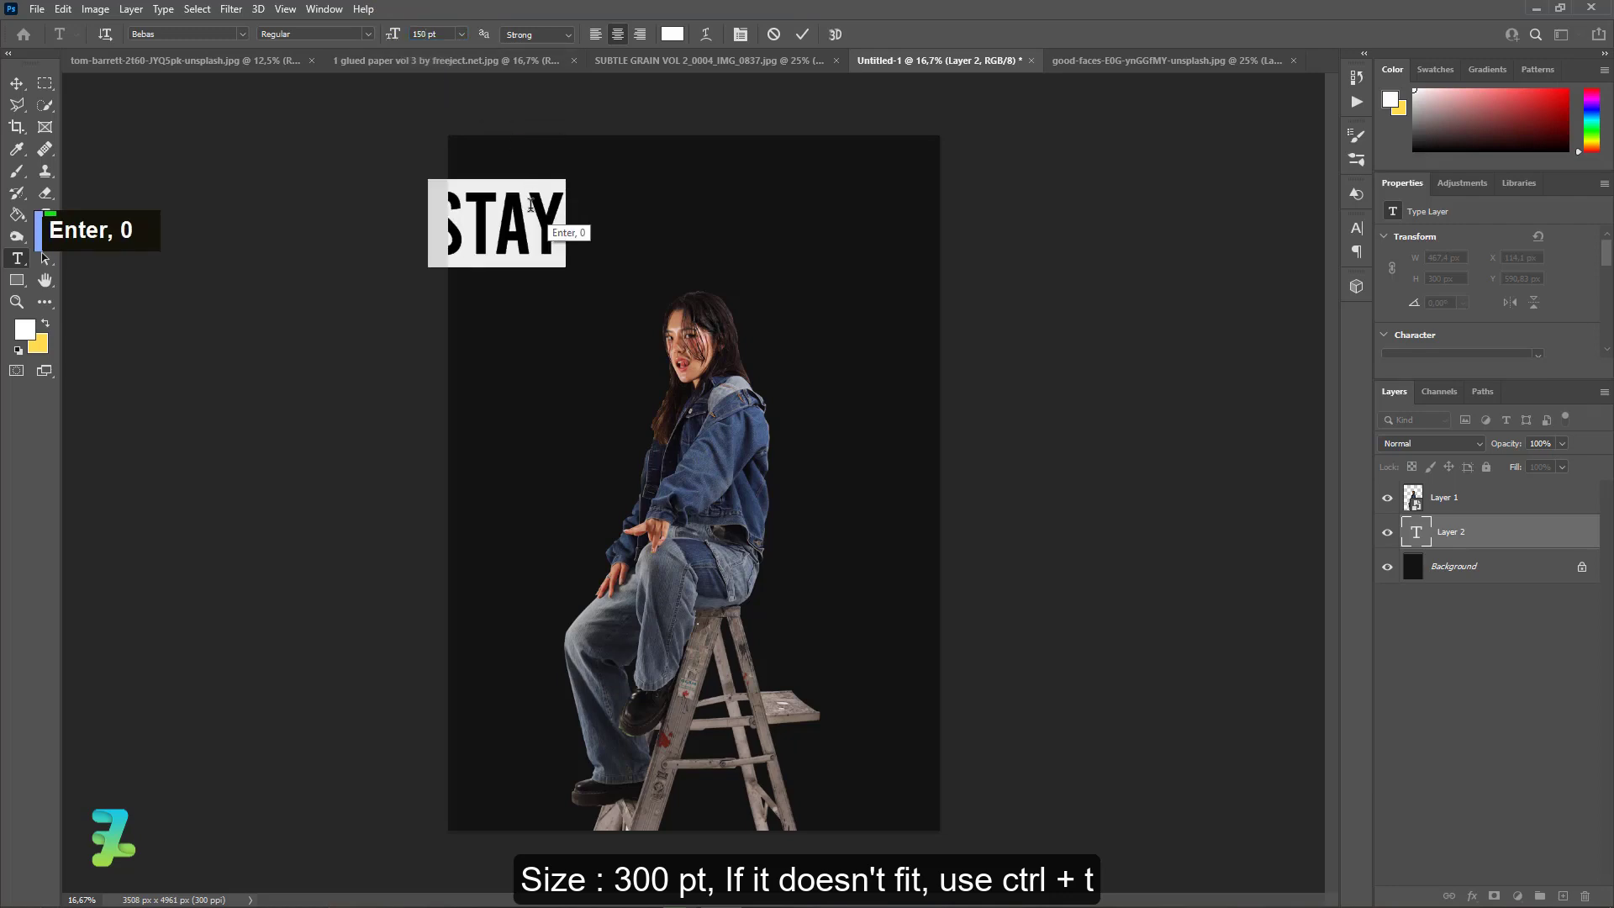
Set the STAY text's font size to 300 pt
click(420, 35)
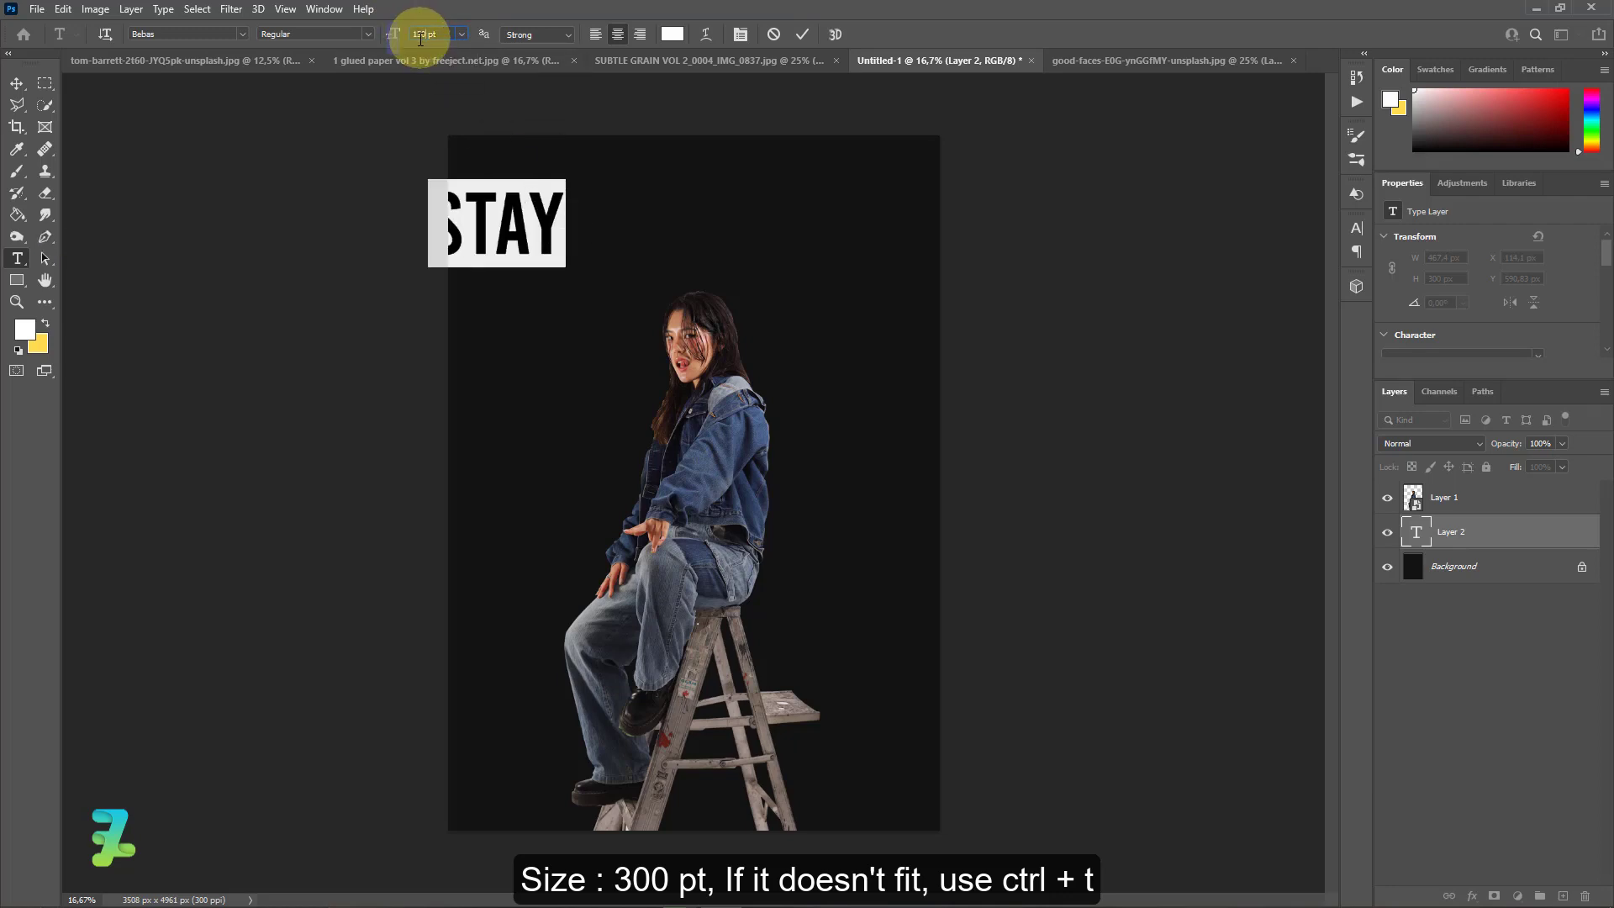
key(BackSpace)
key(BackSpace)
key(BackSpace)
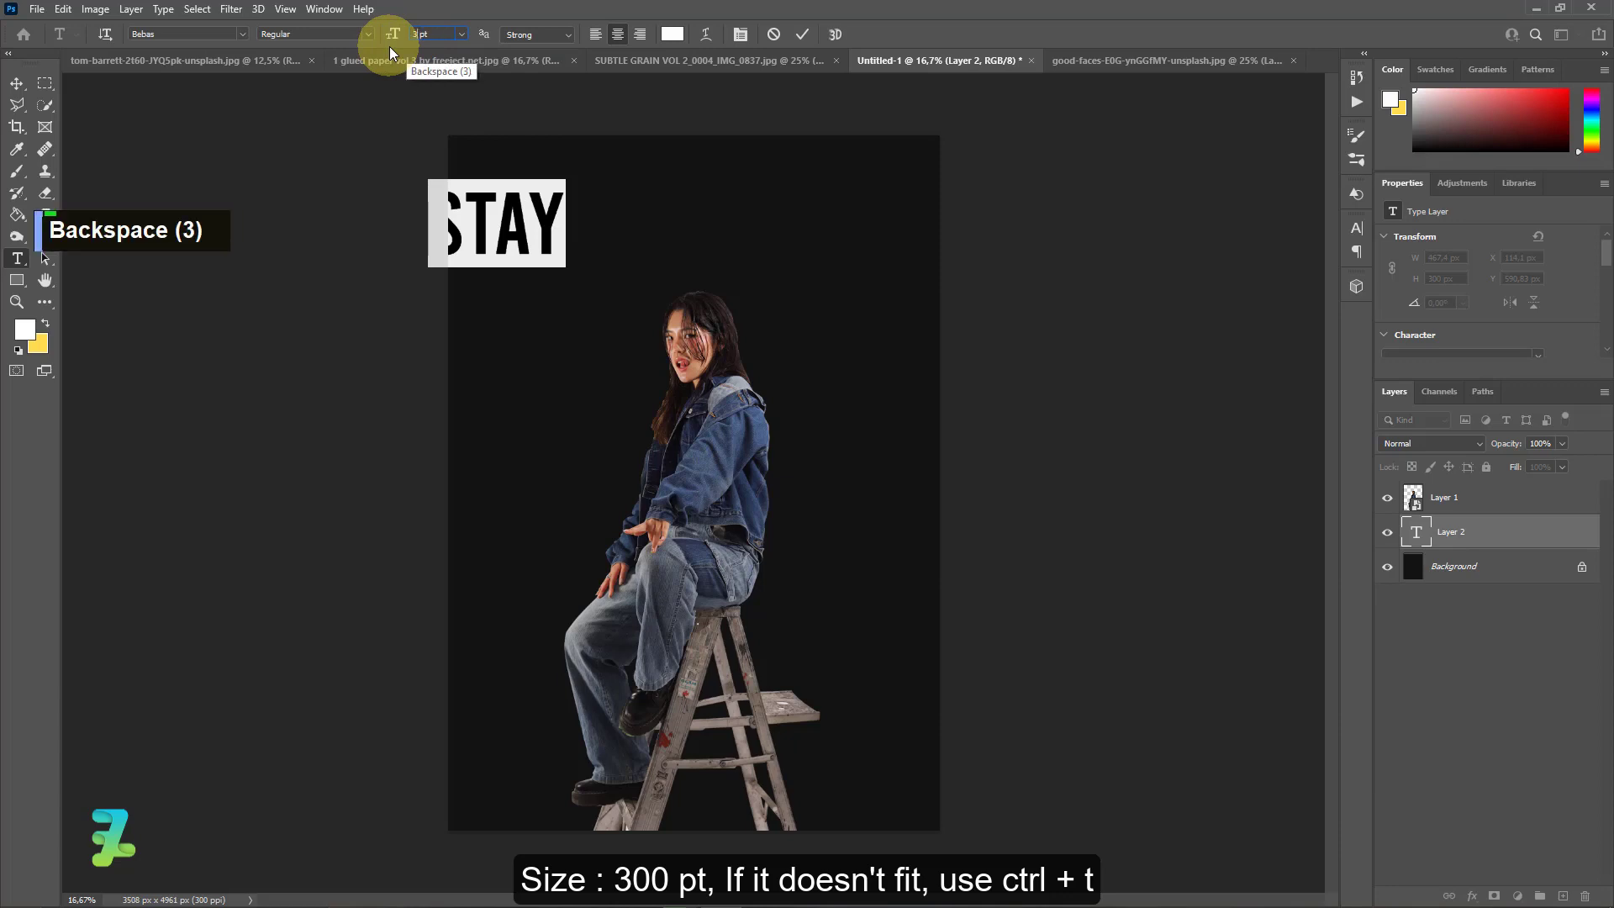
text(300)
key(Return)
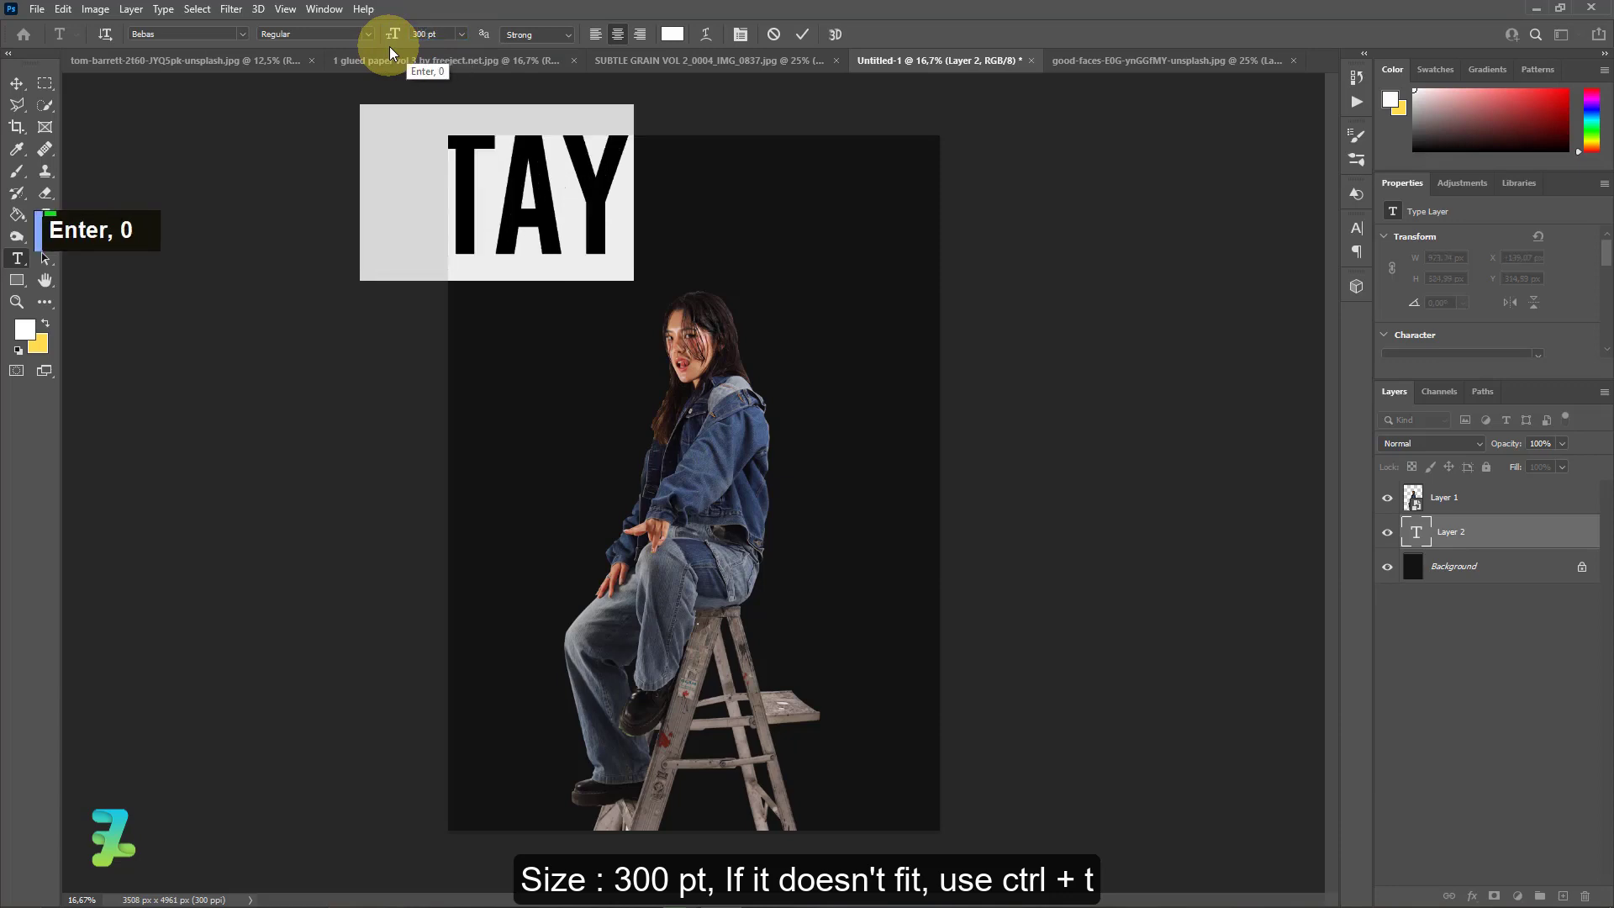
Move STAY inside the poster's upper area and scale it to about 160% so it nearly spans the width
click(17, 84)
drag(580, 188, 699, 221)
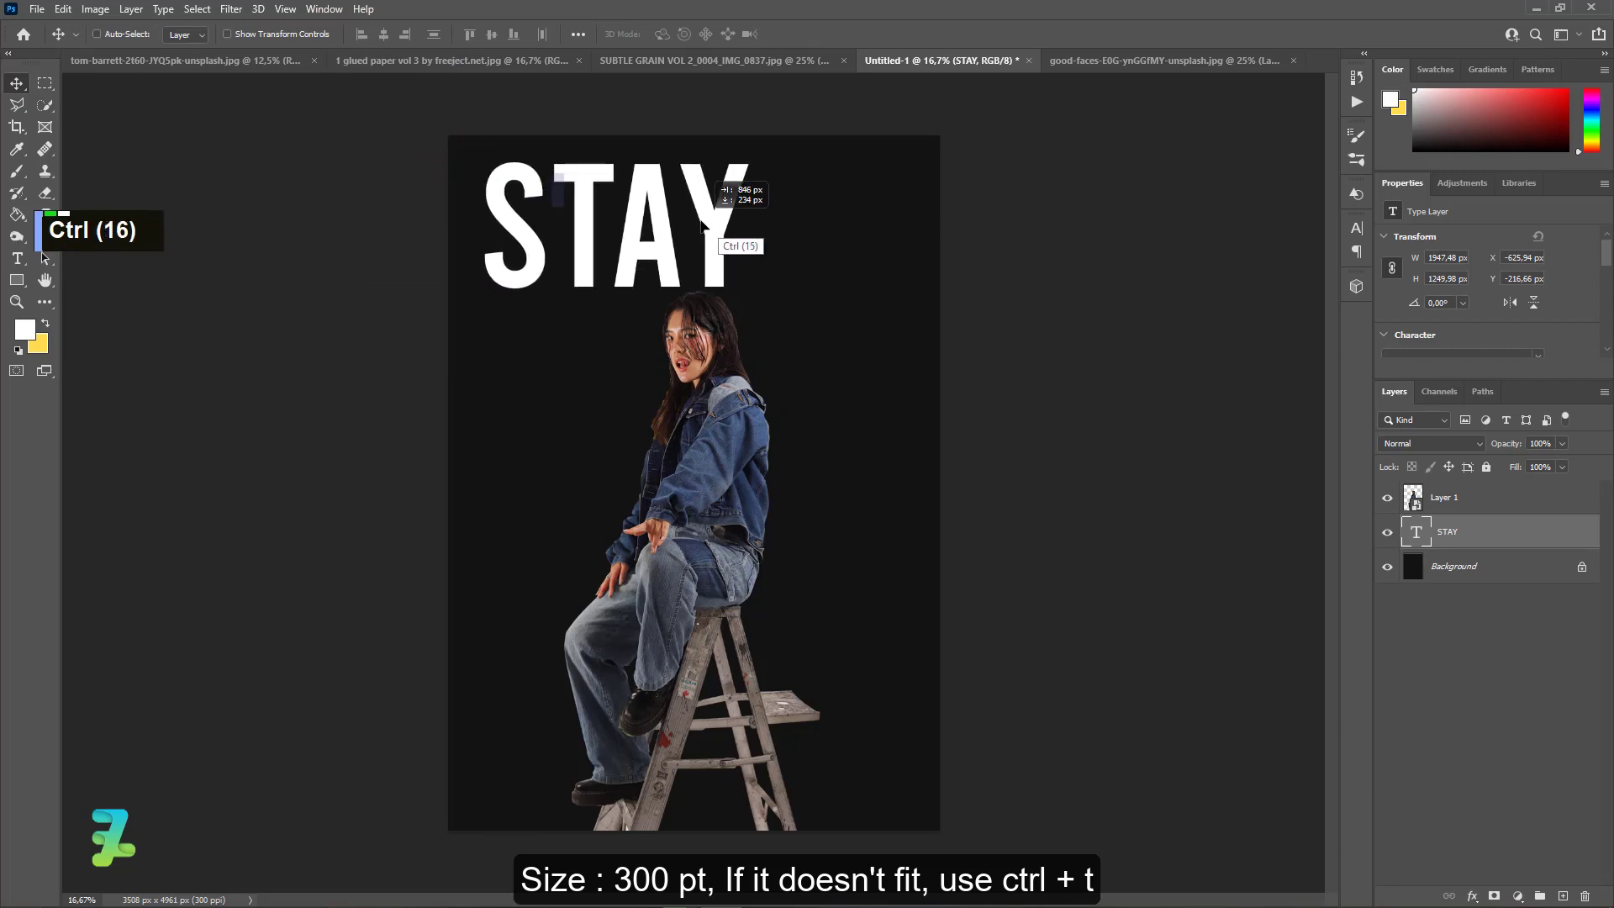
key(ctrl+t)
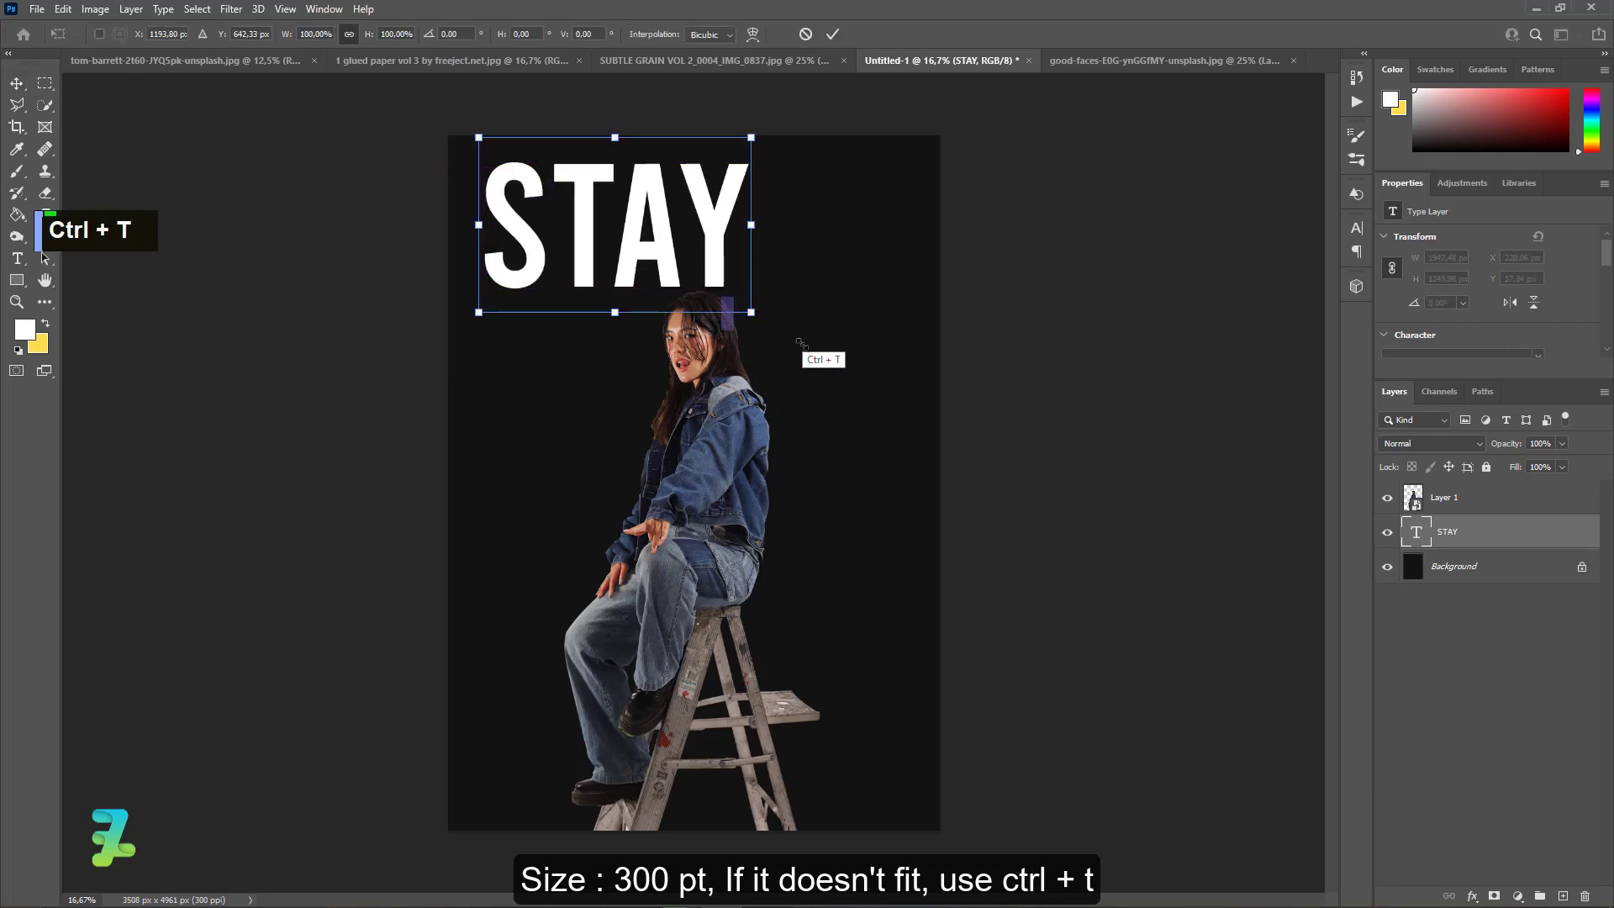
drag(800, 343, 928, 404)
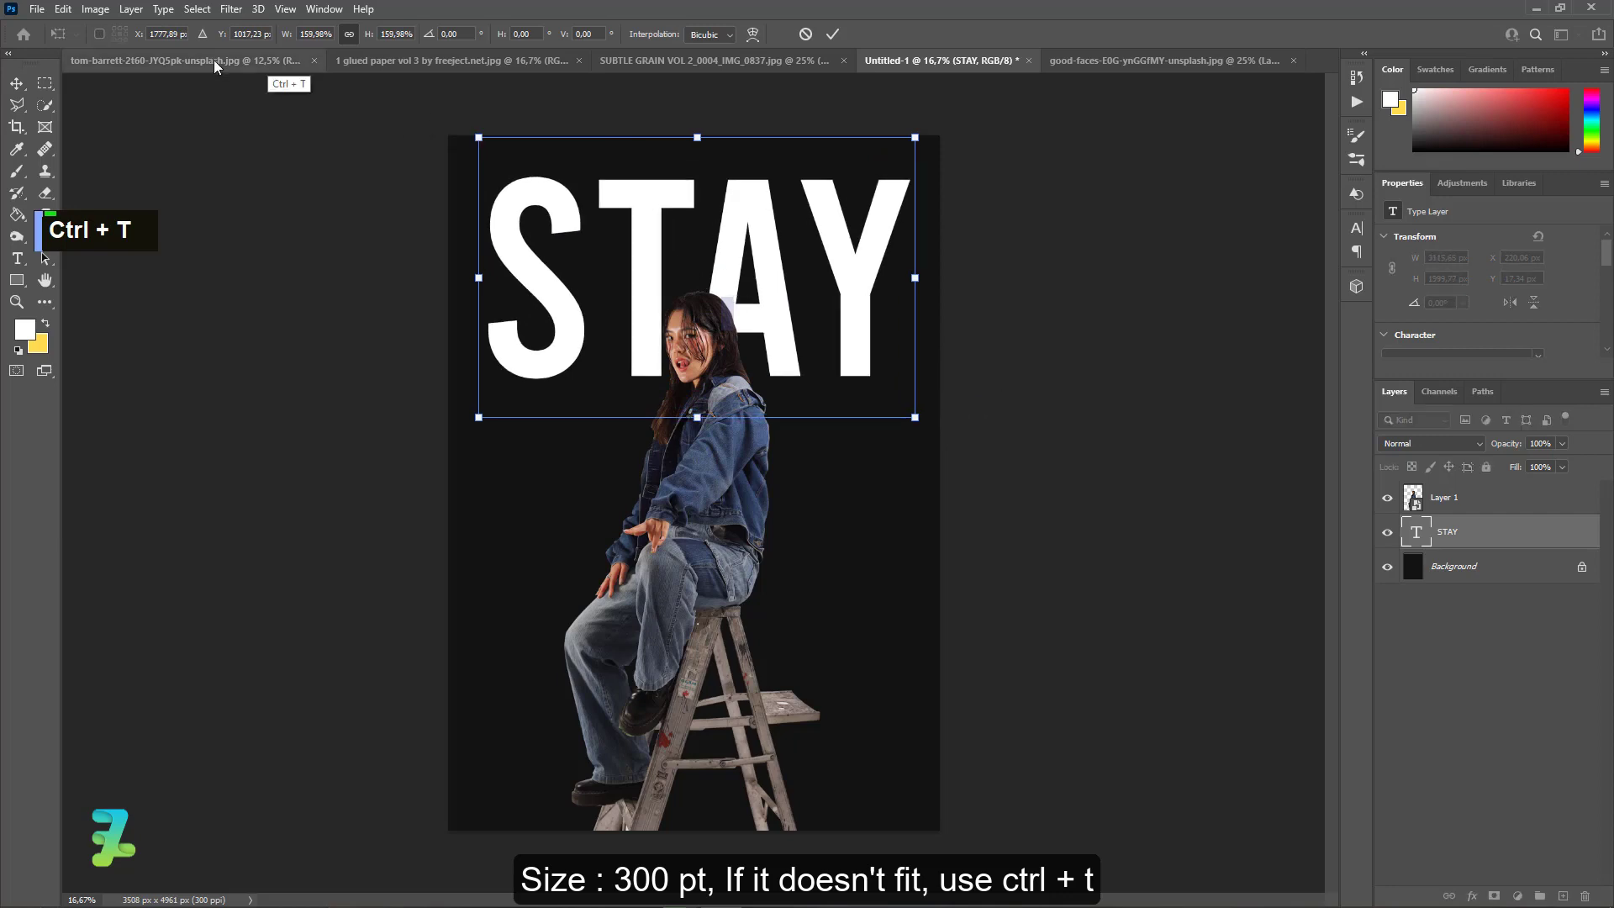
click(18, 75)
Center the STAY text horizontally on the canvas and clear the selection
key(ctrl+a)
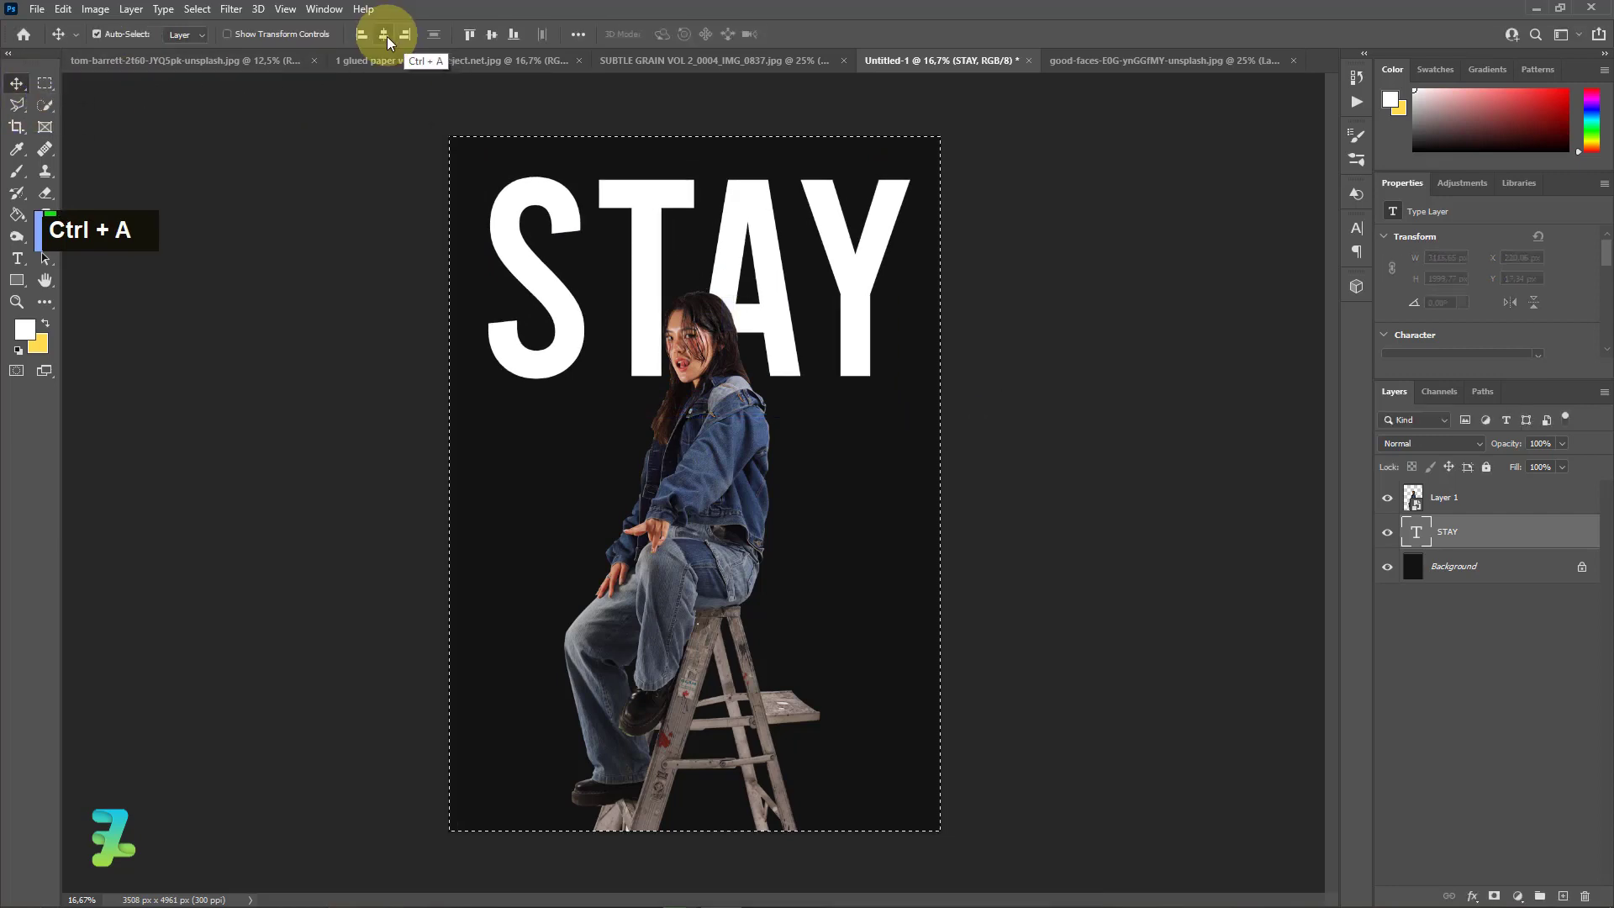
click(384, 34)
key(ctrl+d)
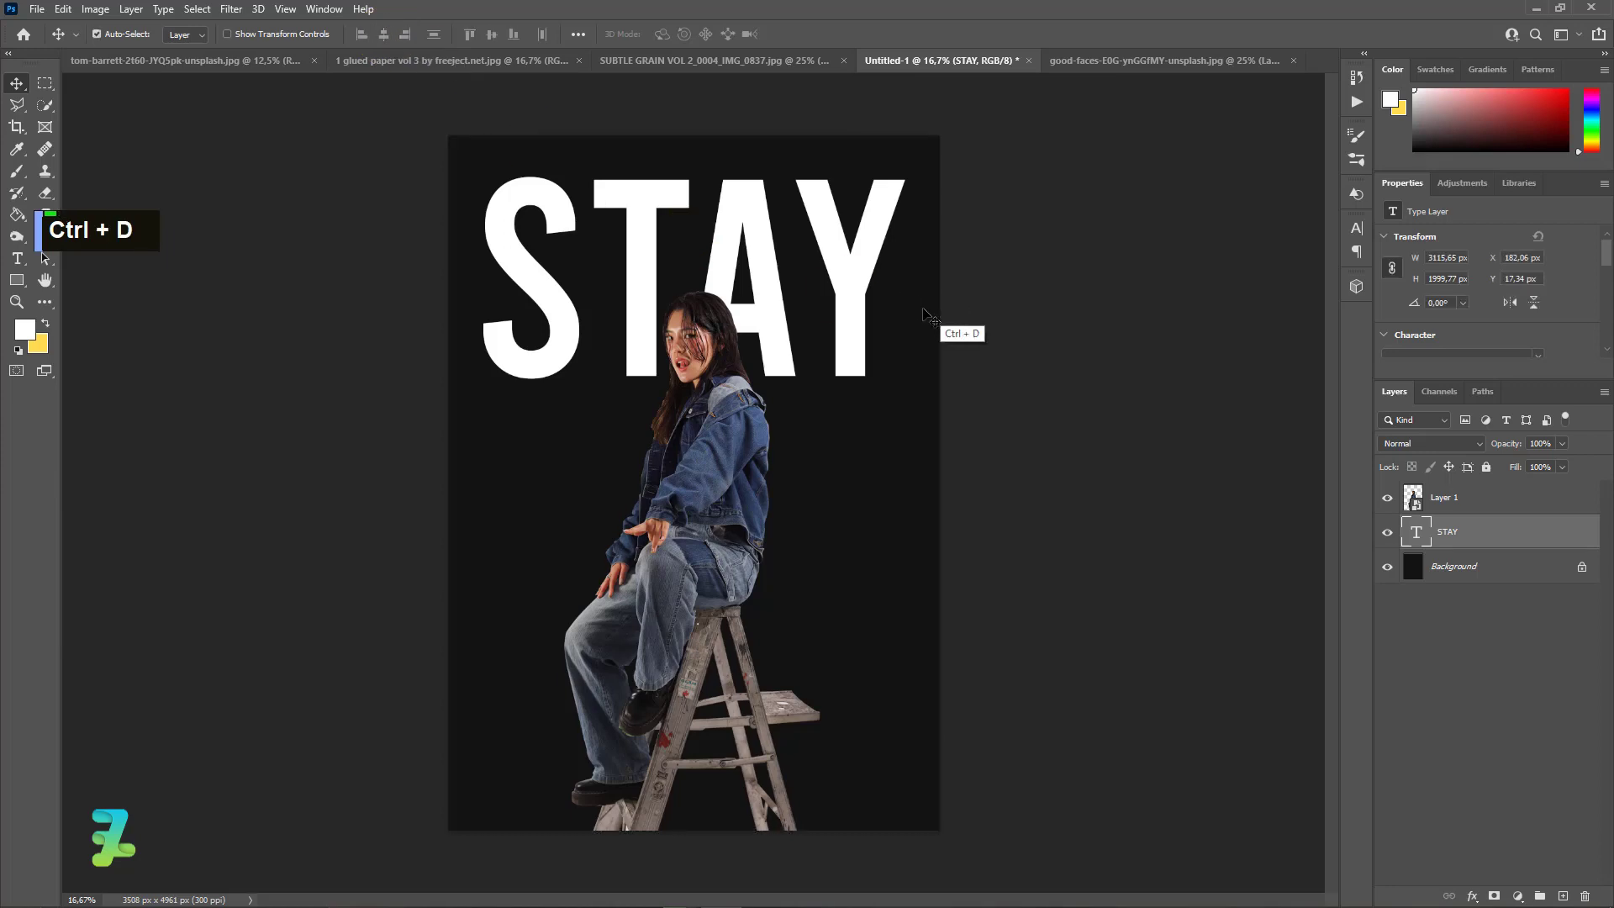
Duplicate the STAY text twice and place the copies straight below to form three evenly stacked rows
key(ctrl+j)
drag(858, 316, 853, 514)
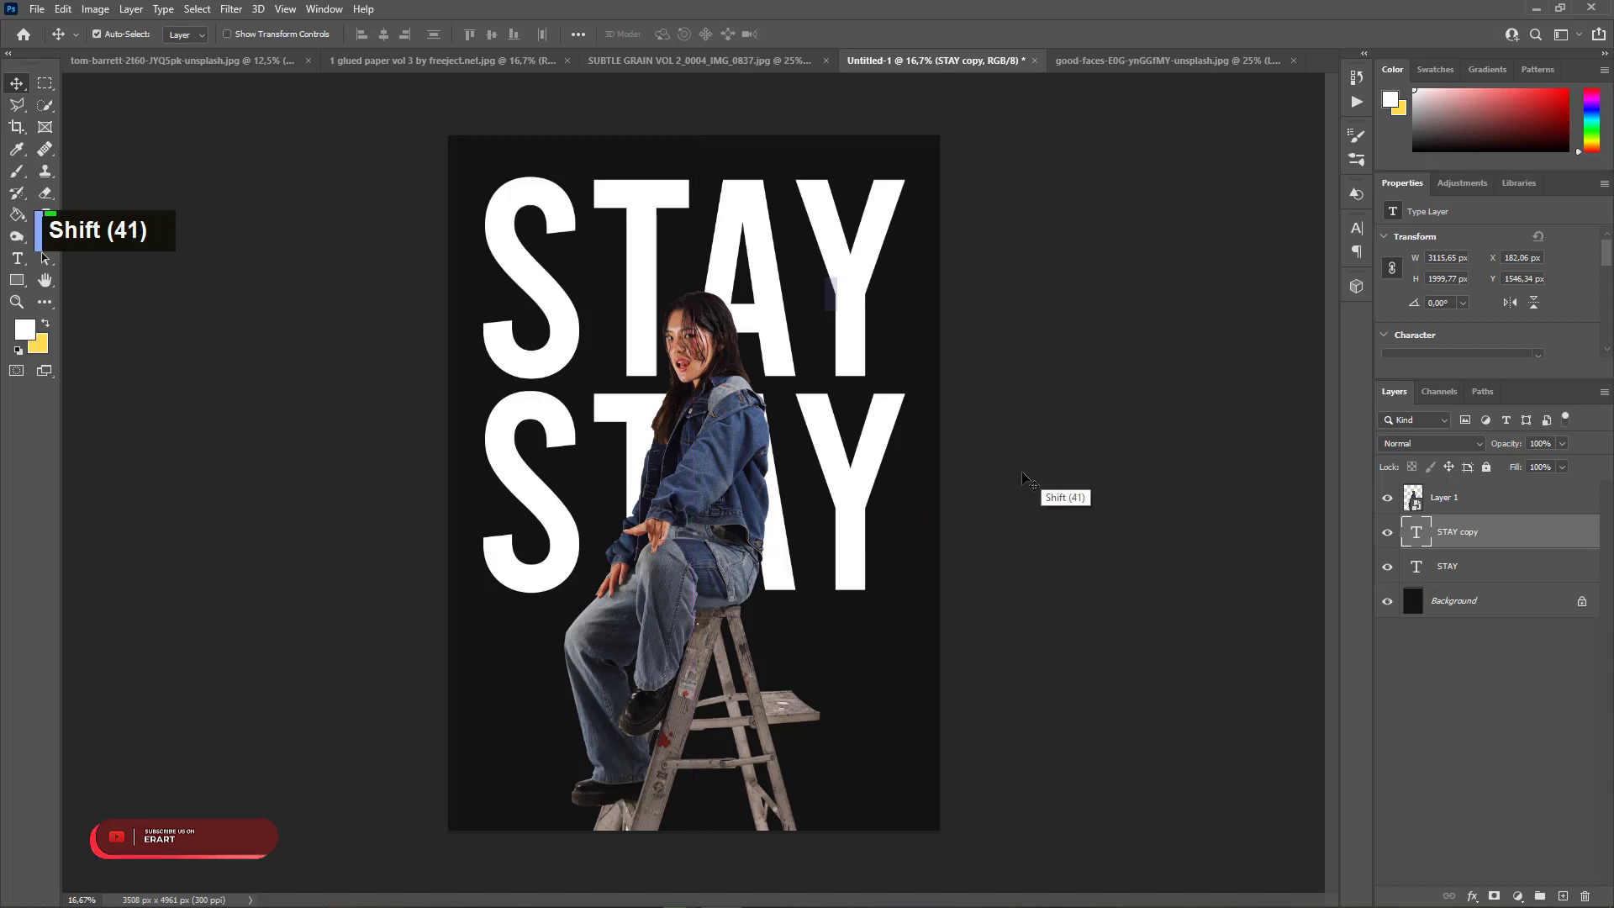
key(ctrl+j)
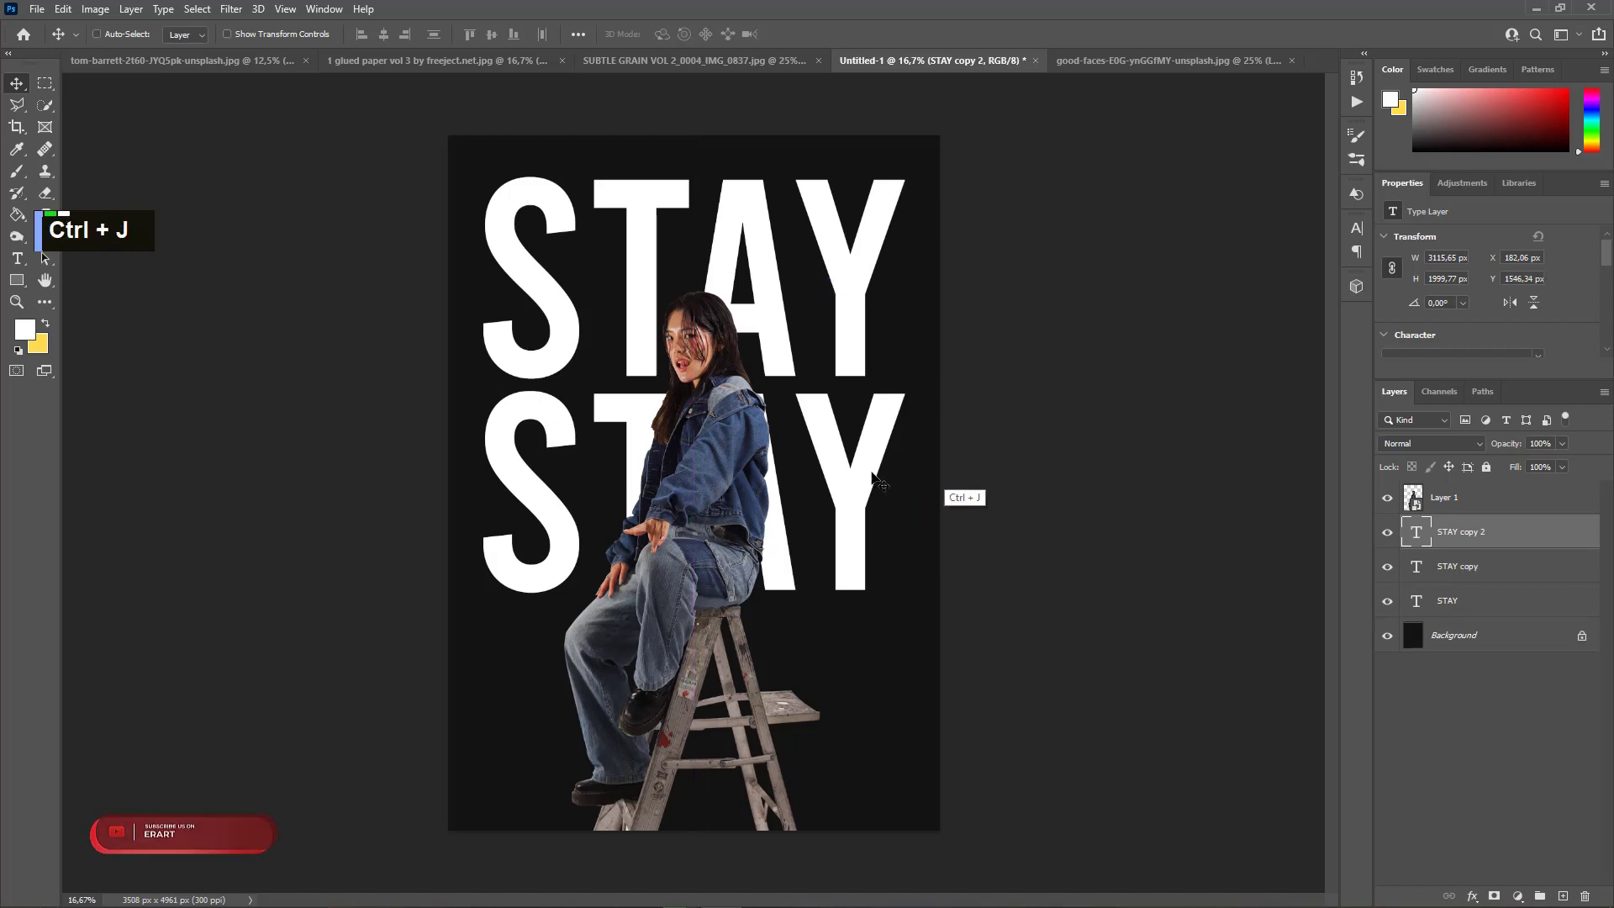
drag(853, 504, 859, 705)
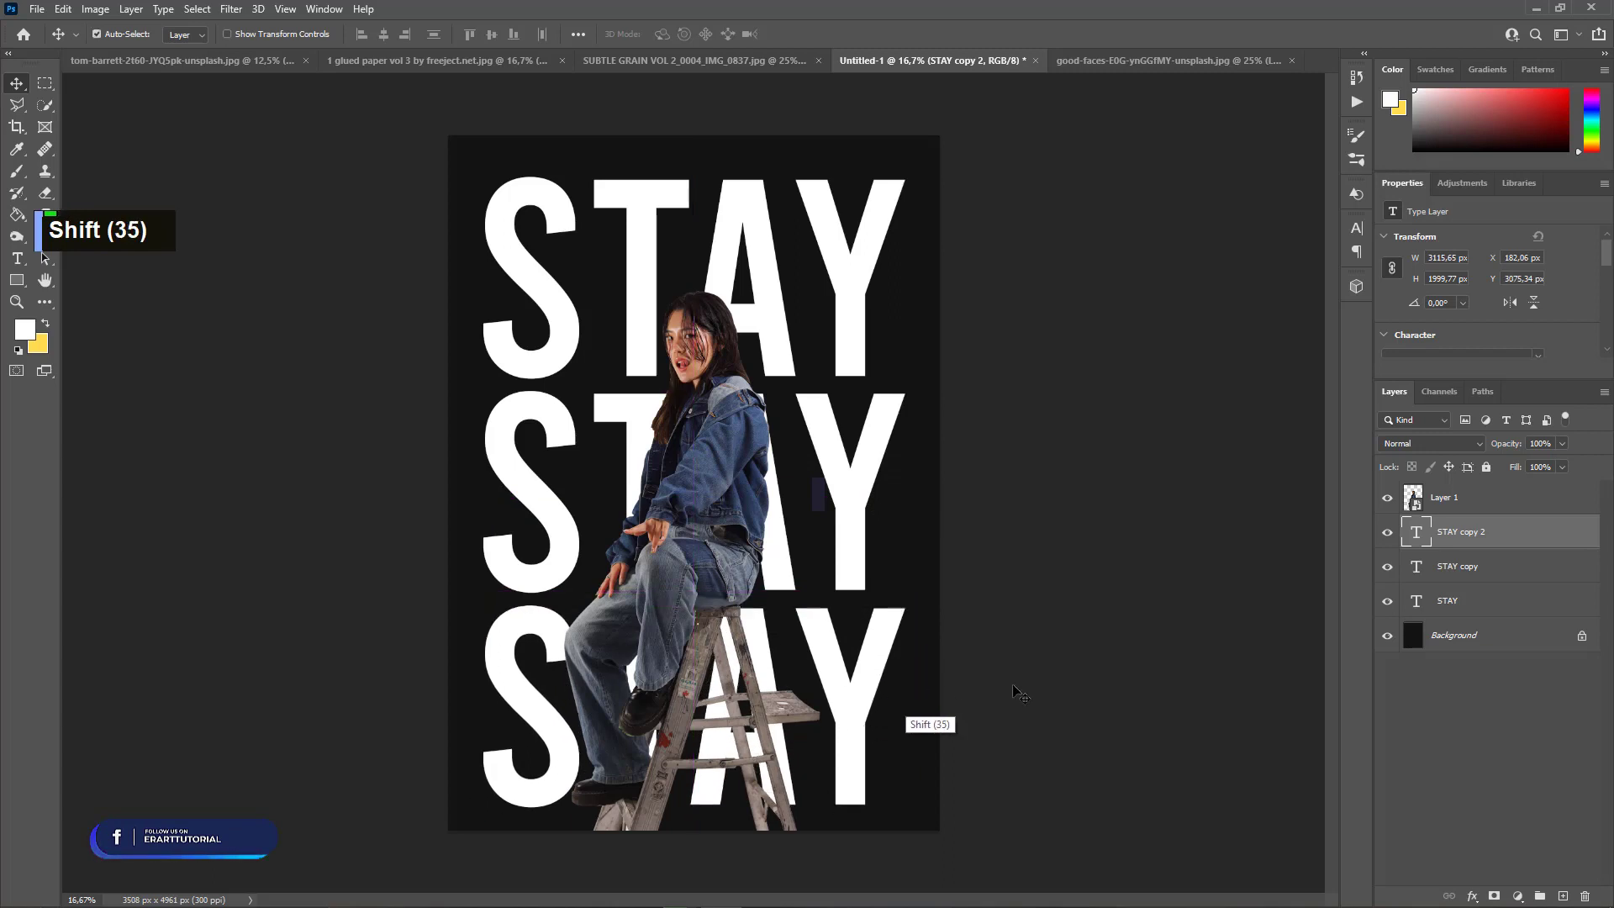
Replace the wording of the lowest STAY copy with HOME
double_click(1413, 533)
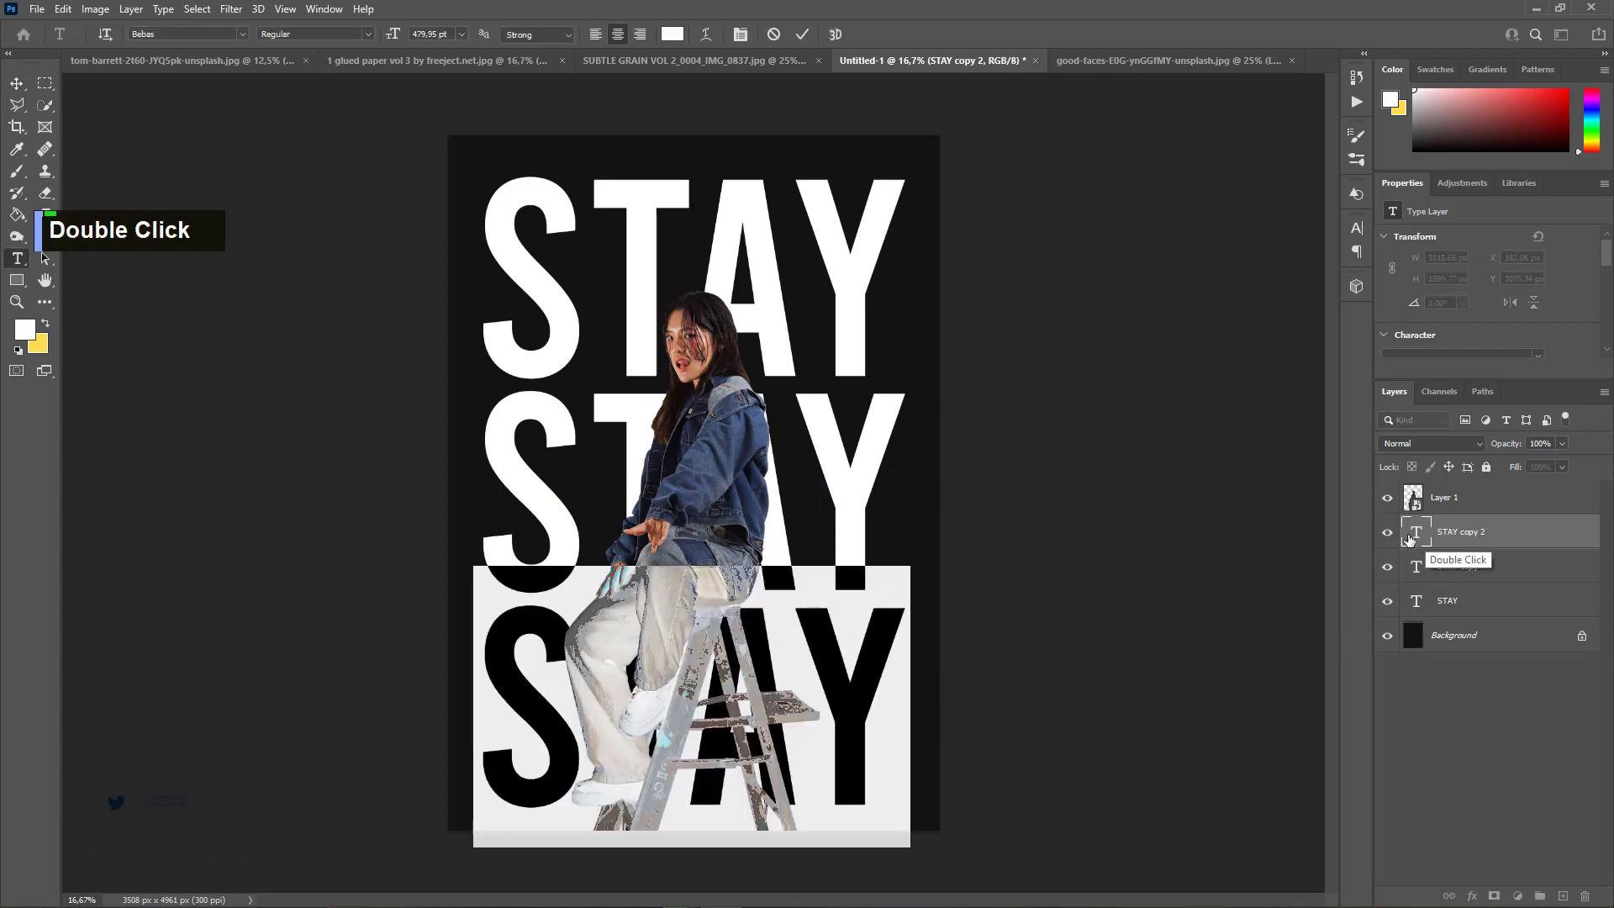
key(ctrl+h)
text(MMMMMMMMMMMMMMMM)
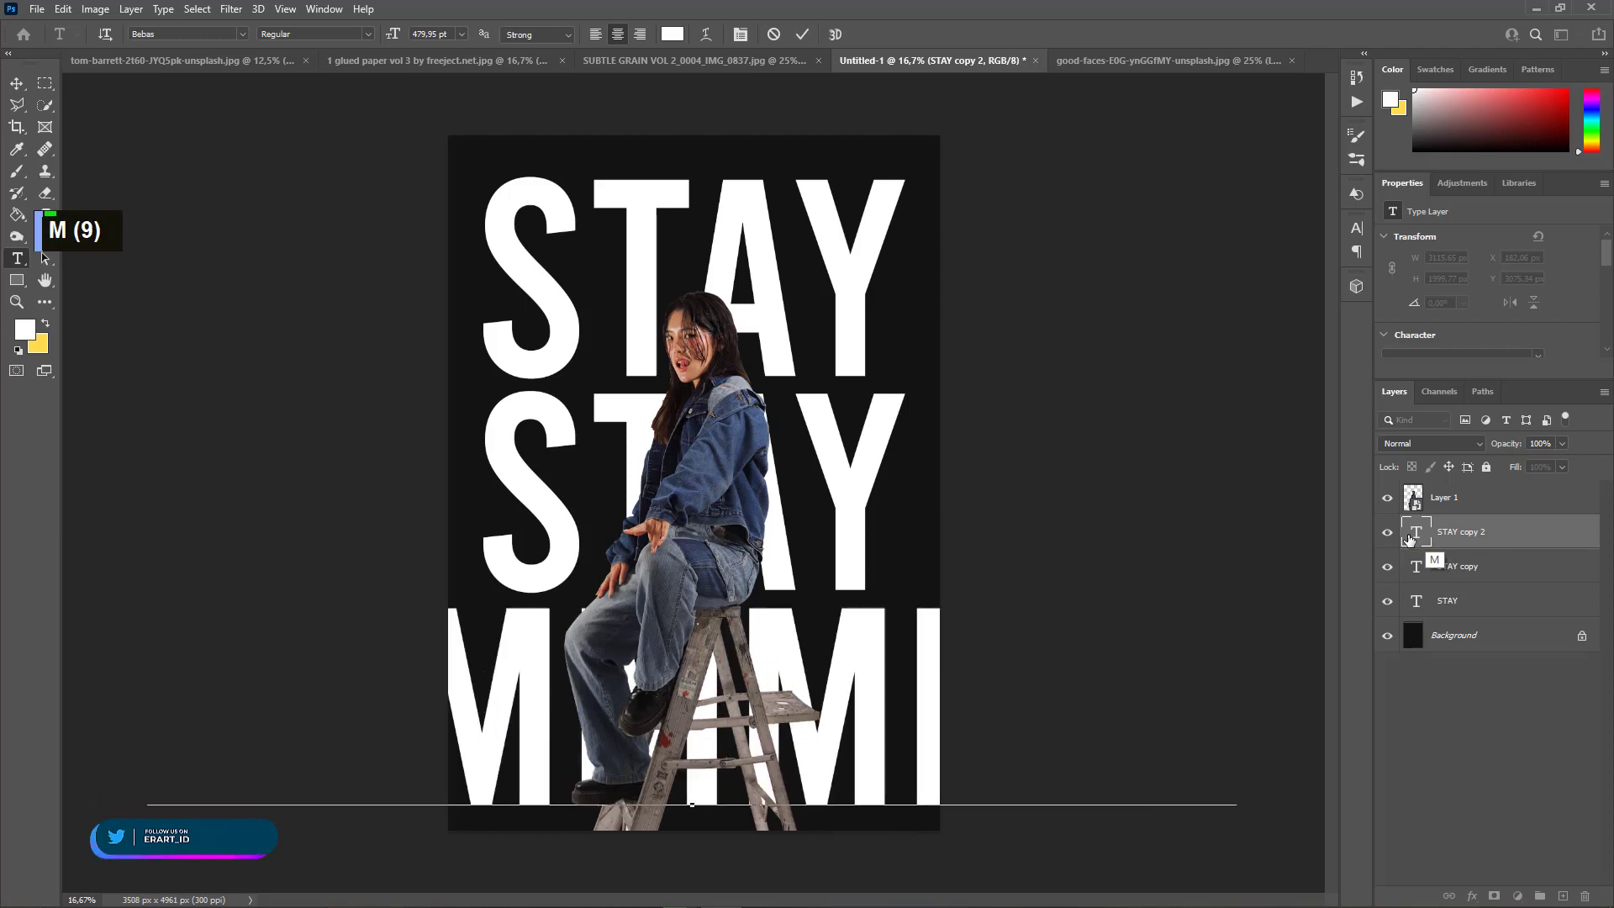
key(BackSpace)
key(BackSpace)
key(BackSpace)
key(BackSpace)
key(BackSpace)
key(BackSpace)
key(BackSpace)
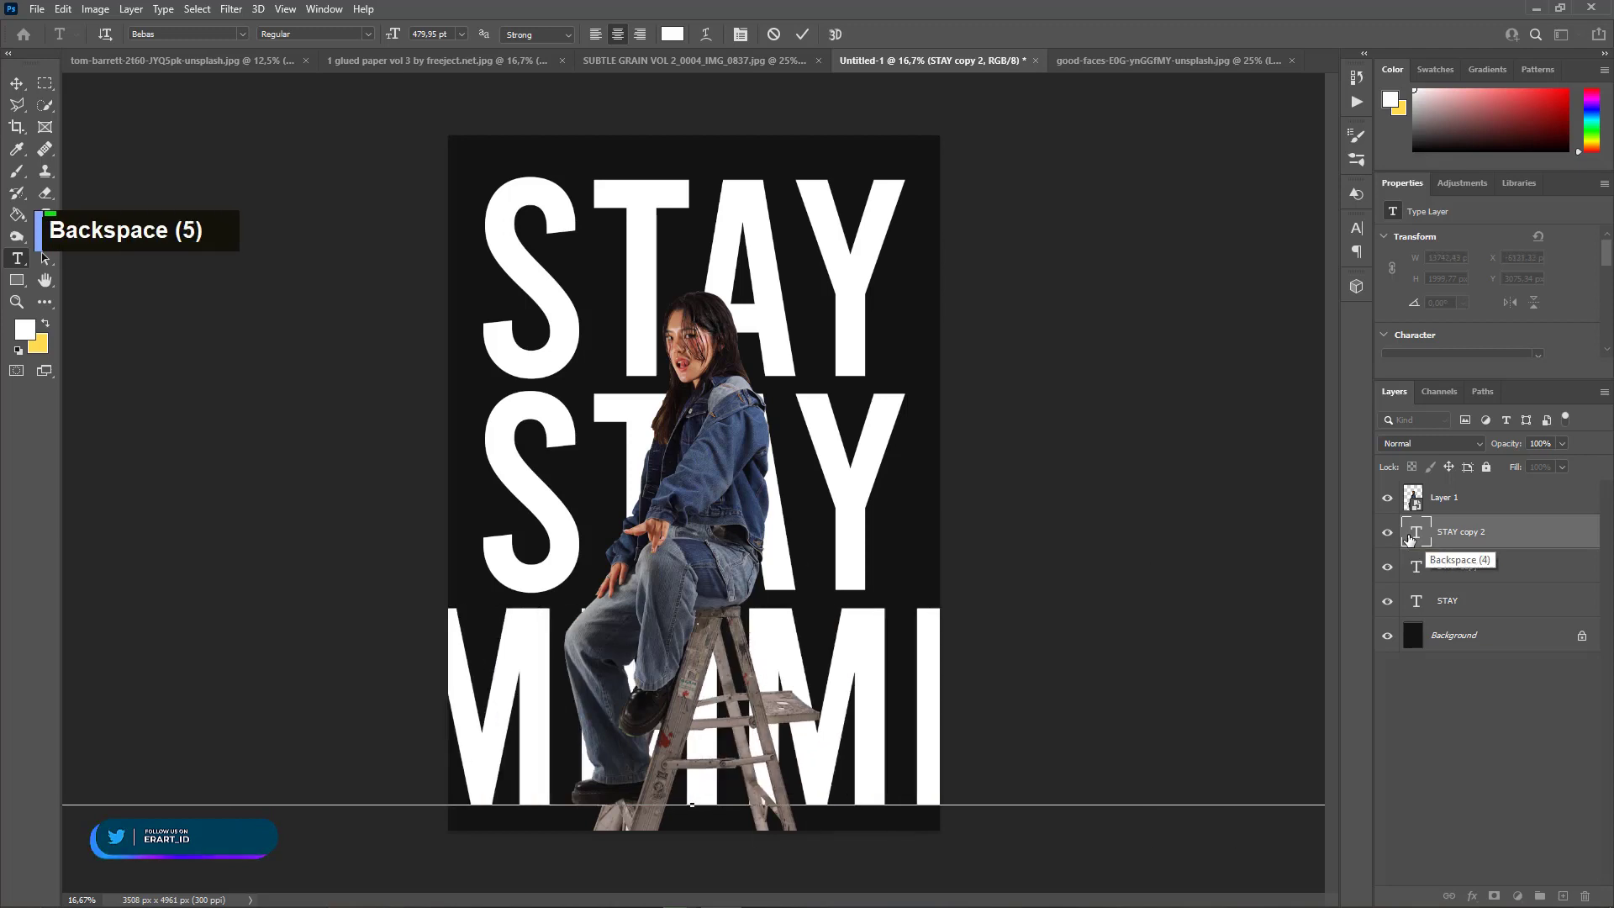
key(BackSpace)
key(BackSpace)
key(BackSpace)
key(BackSpace)
key(BackSpace)
key(BackSpace)
key(BackSpace)
key(BackSpace)
key(BackSpace)
key(BackSpace)
key(BackSpace)
key(BackSpace)
key(BackSpace)
key(BackSpace)
key(BackSpace)
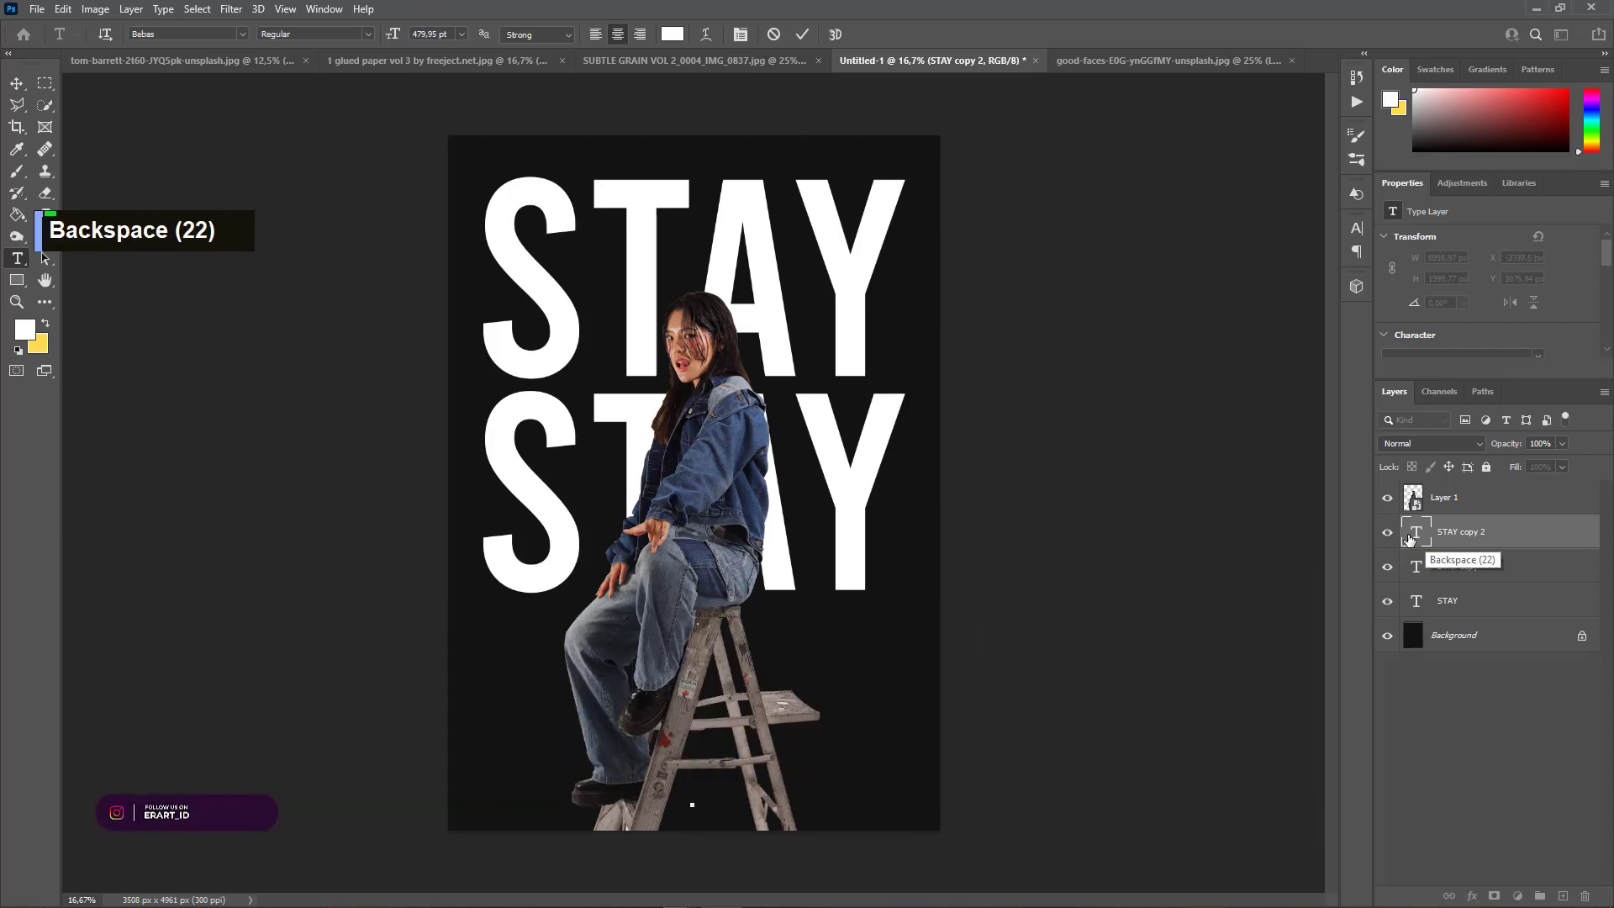
text(HOME)
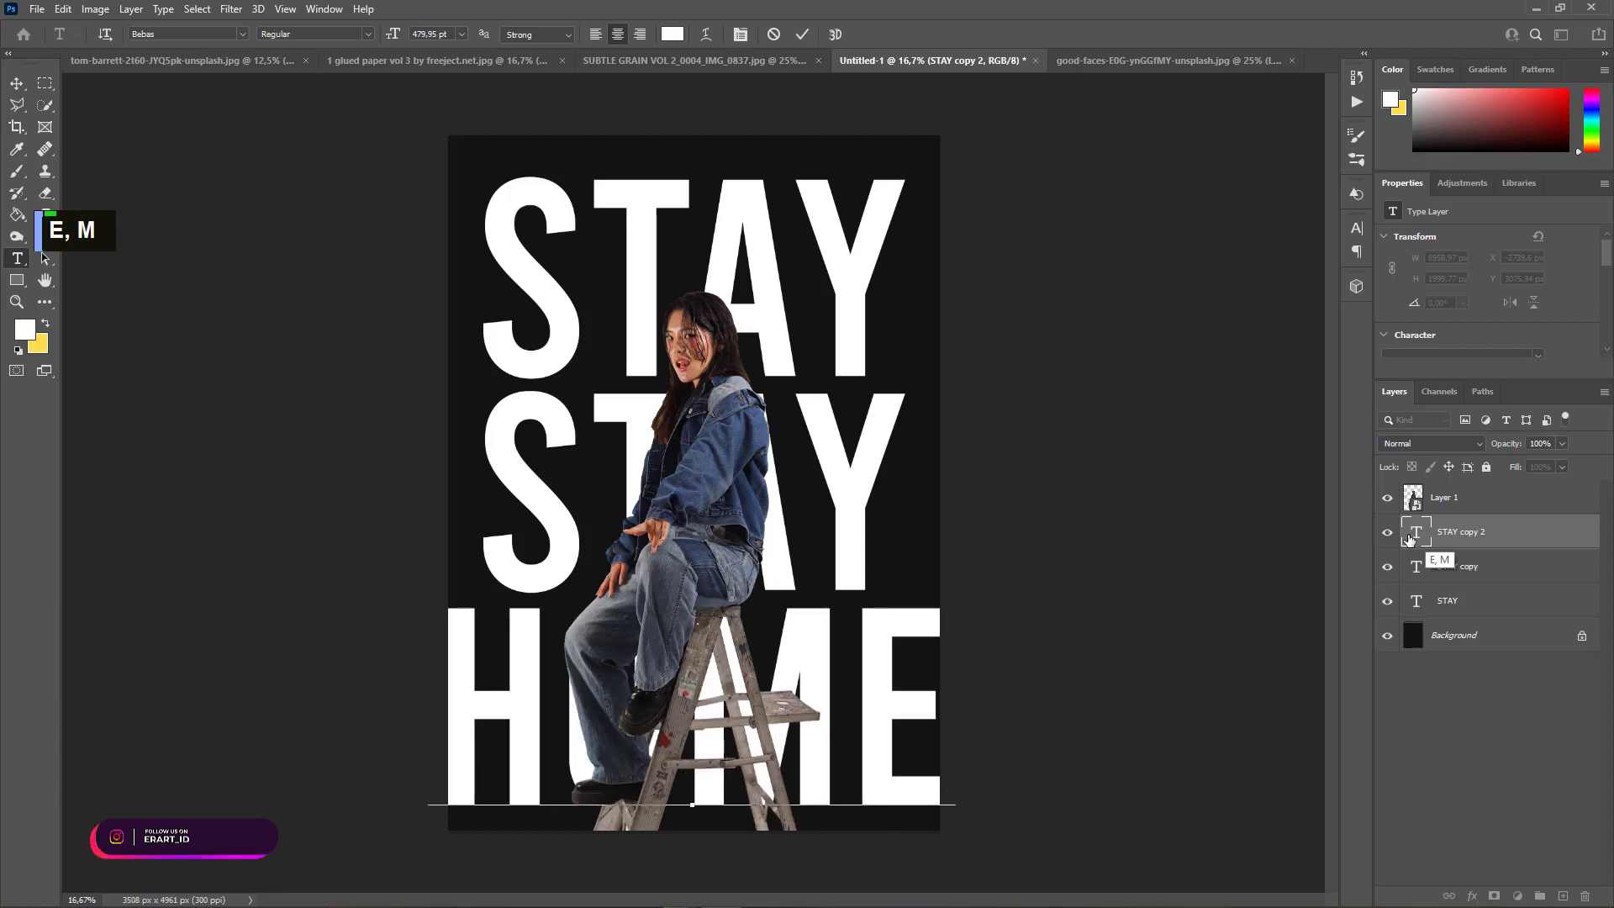
click(17, 83)
Scale HOME proportionally about its center to about 82% to match the STAY rows' width, and nudge it up slightly
key(ctrl+t)
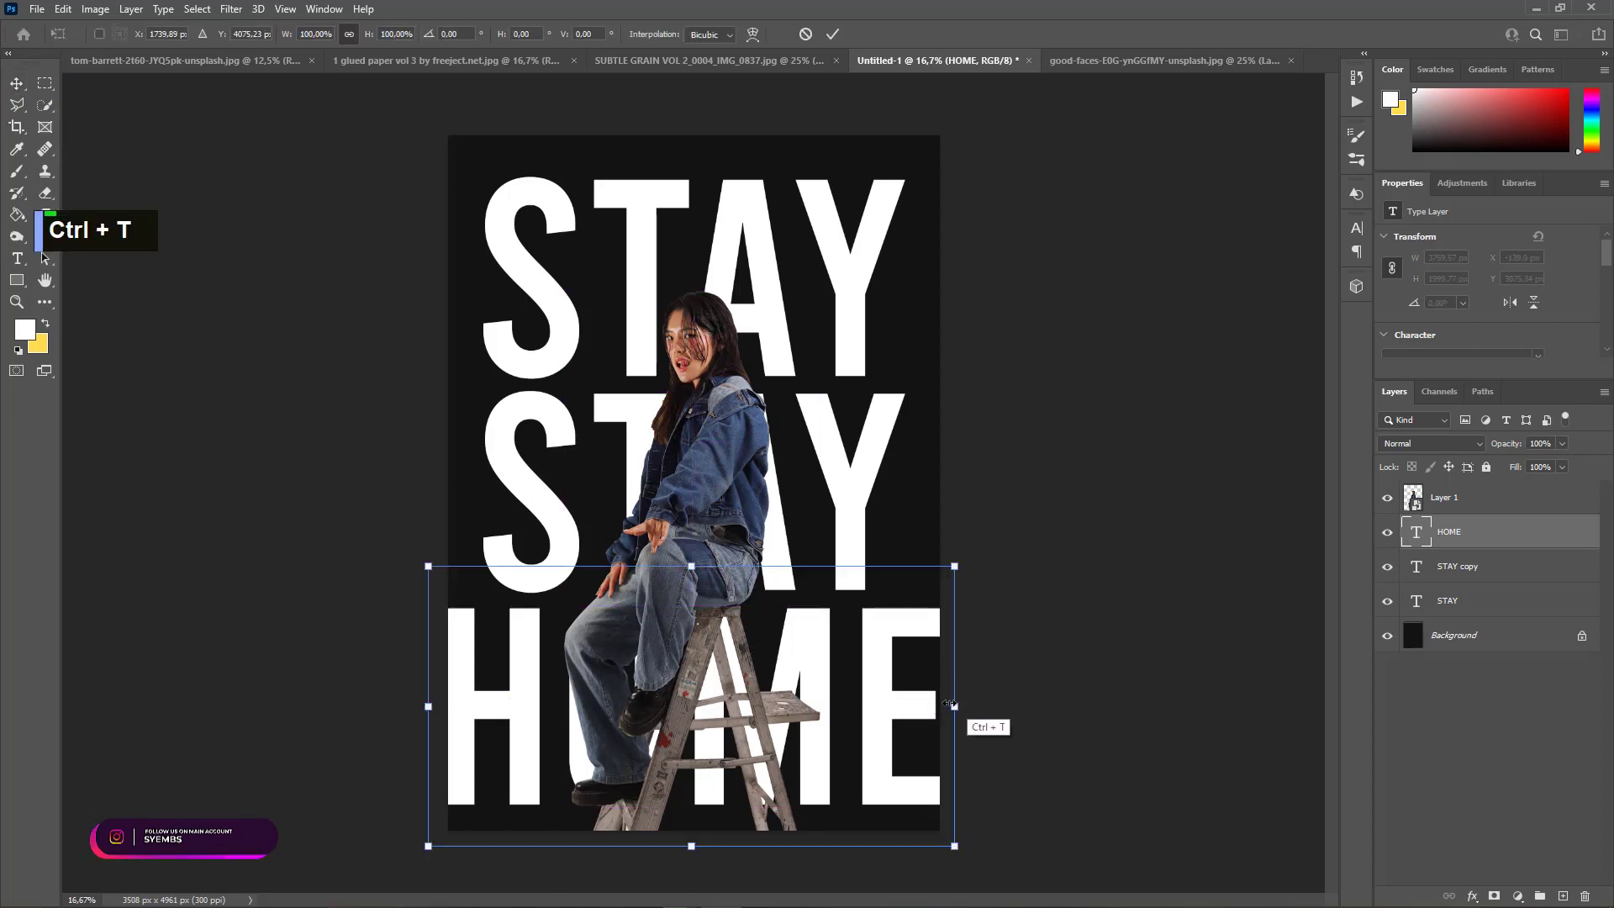
drag(953, 846, 901, 831)
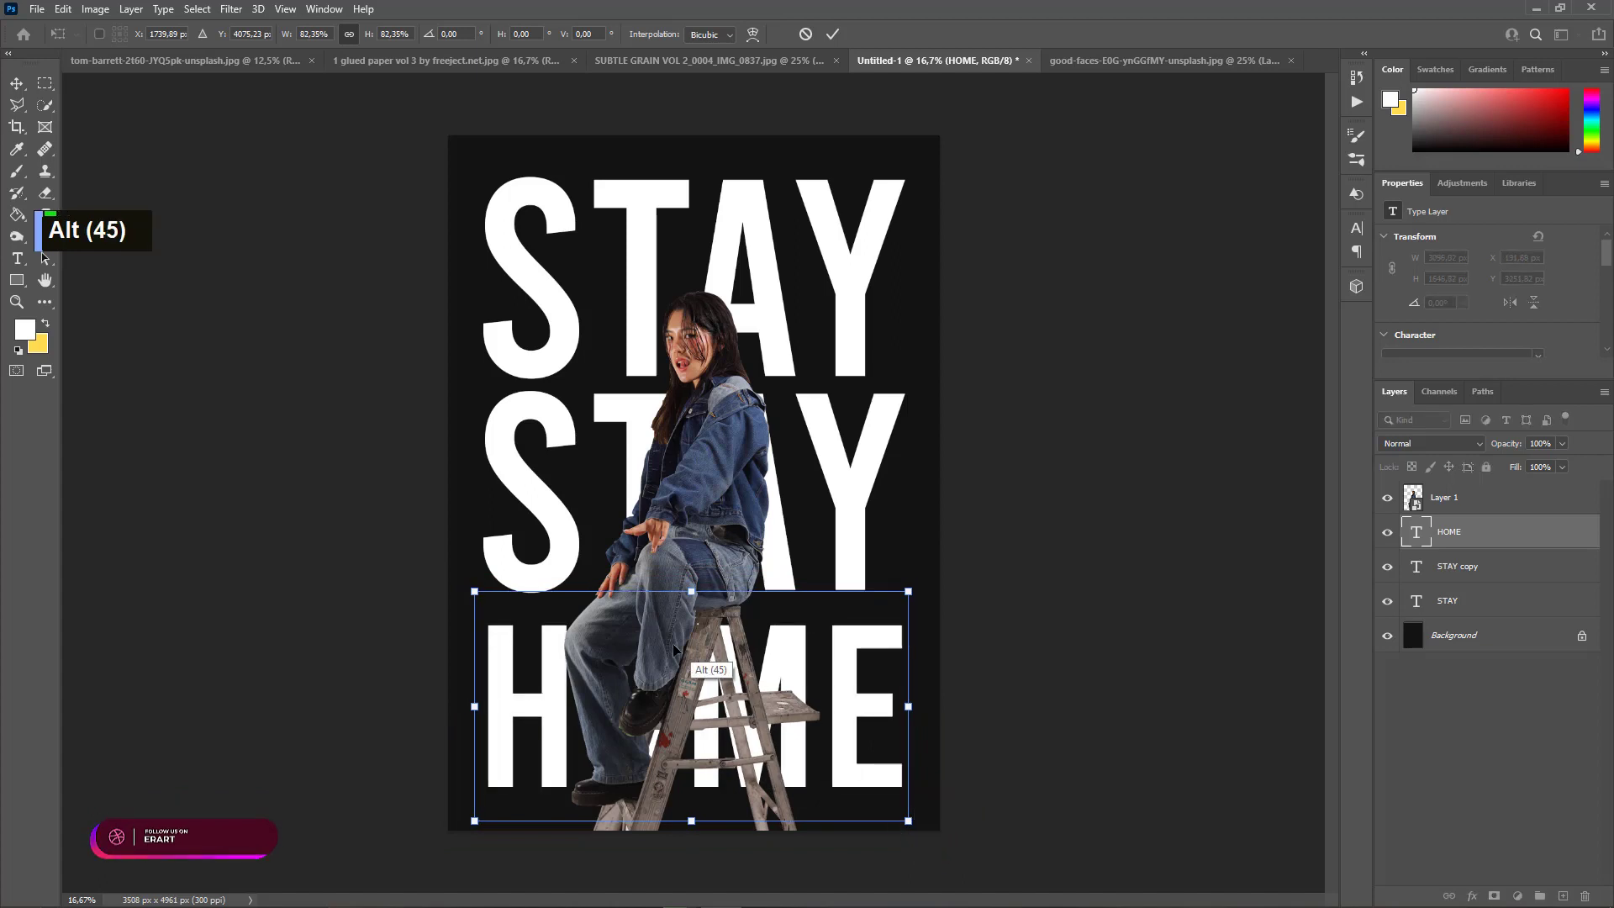
key(Up)
key(Up)
key(Up)
key(Up)
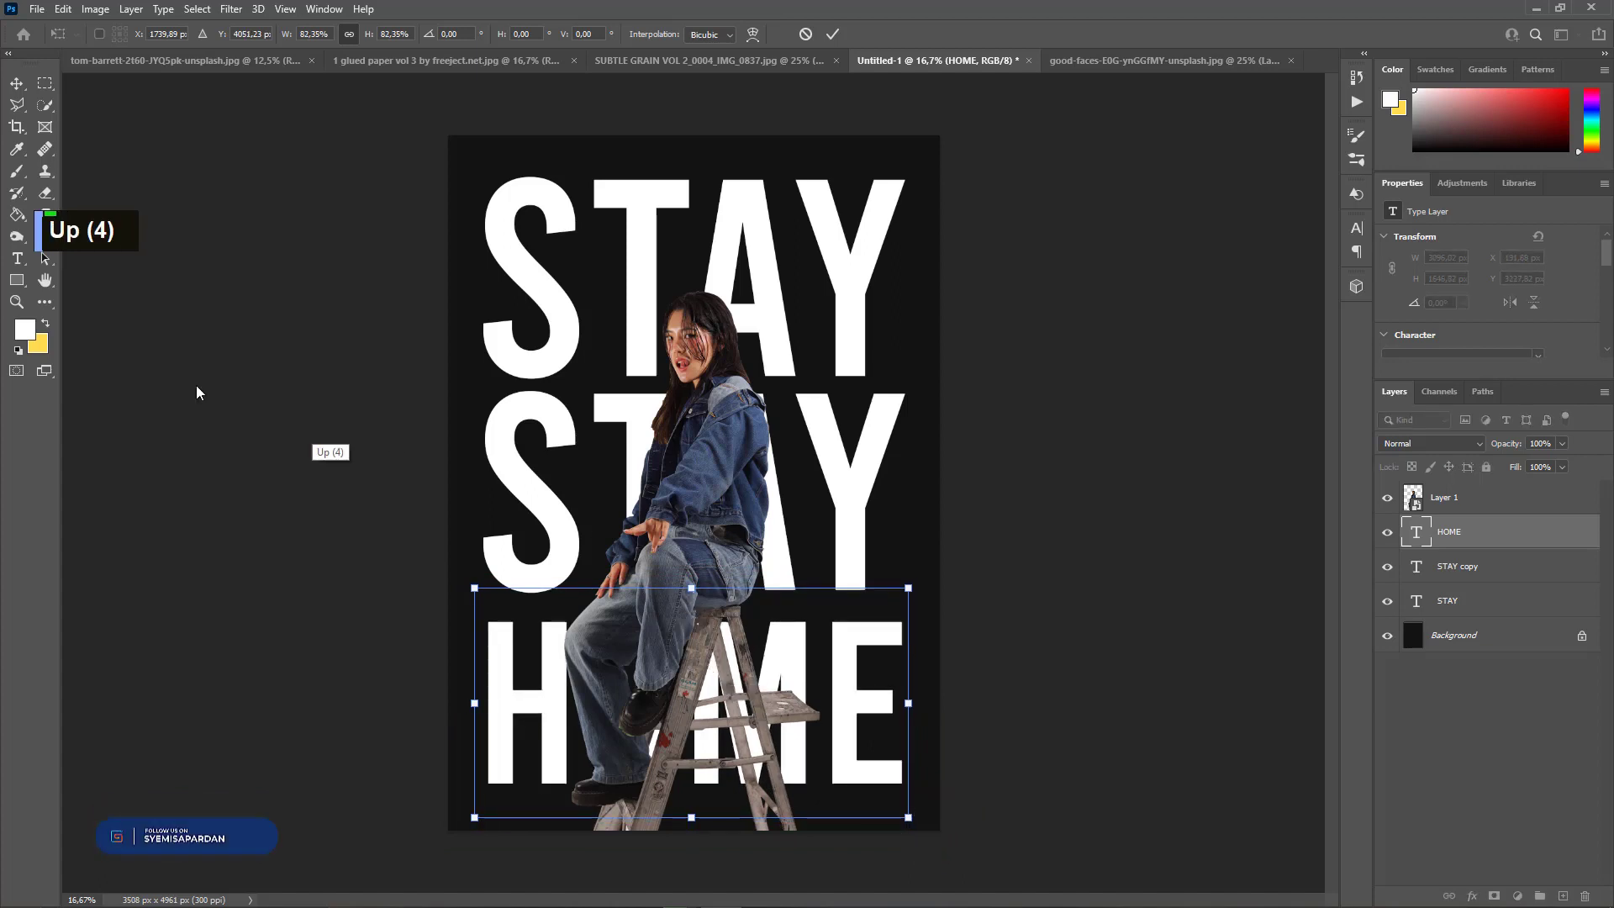
click(417, 360)
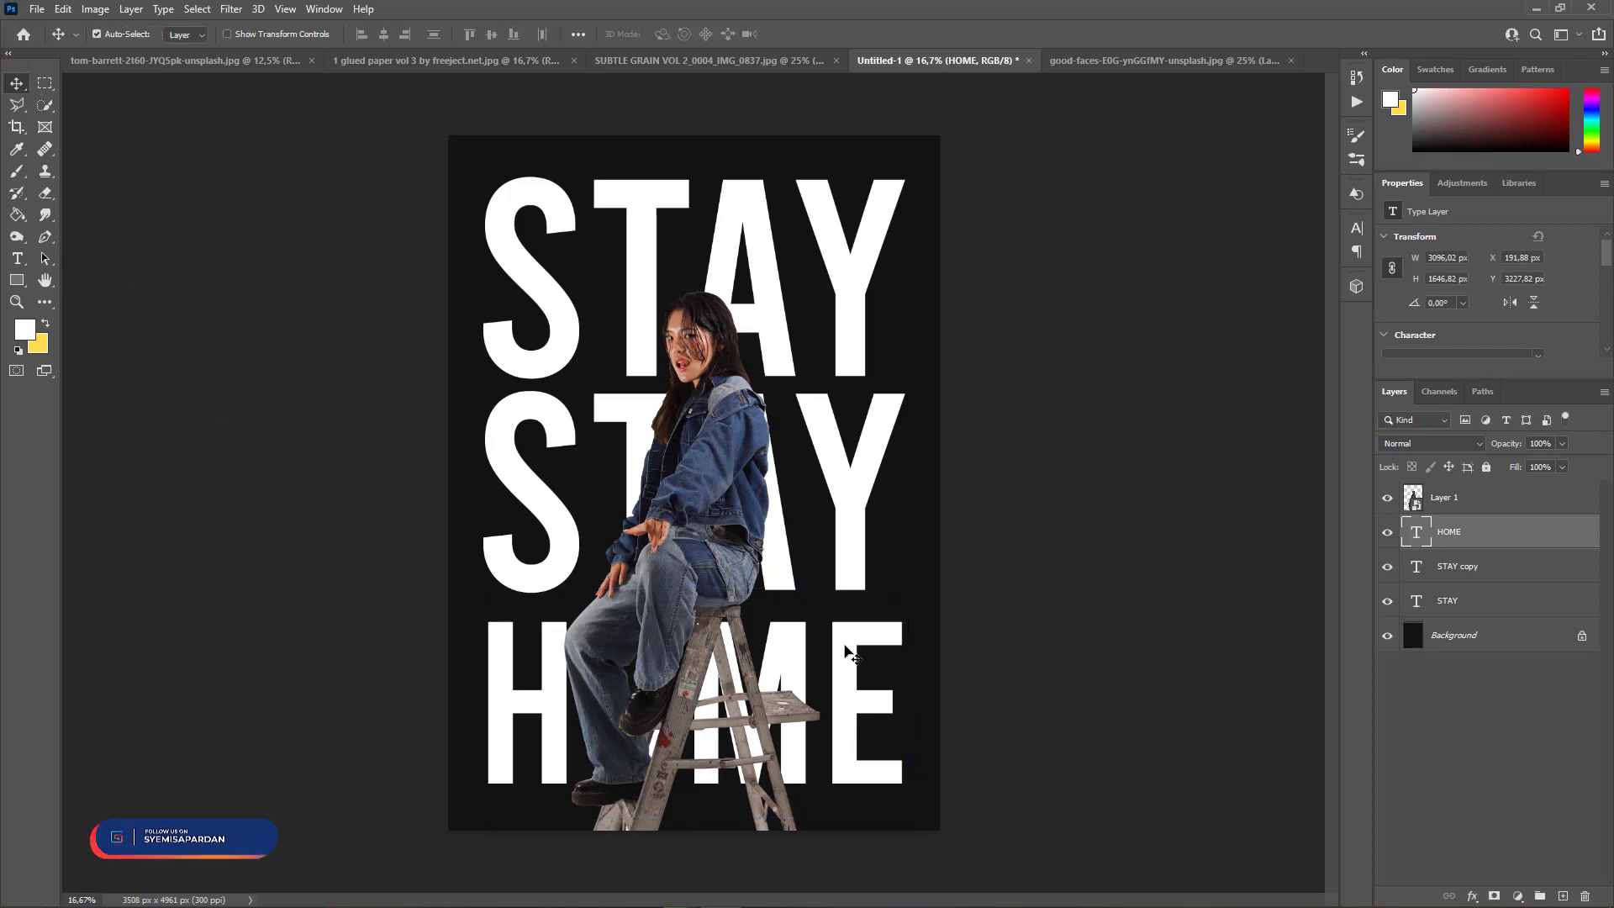
Move HOME further up so it sits closely beneath the middle STAY row
ctrl+click(848, 641)
key(shift+Up)
key(shift+Up)
key(shift+Up)
key(shift+Up)
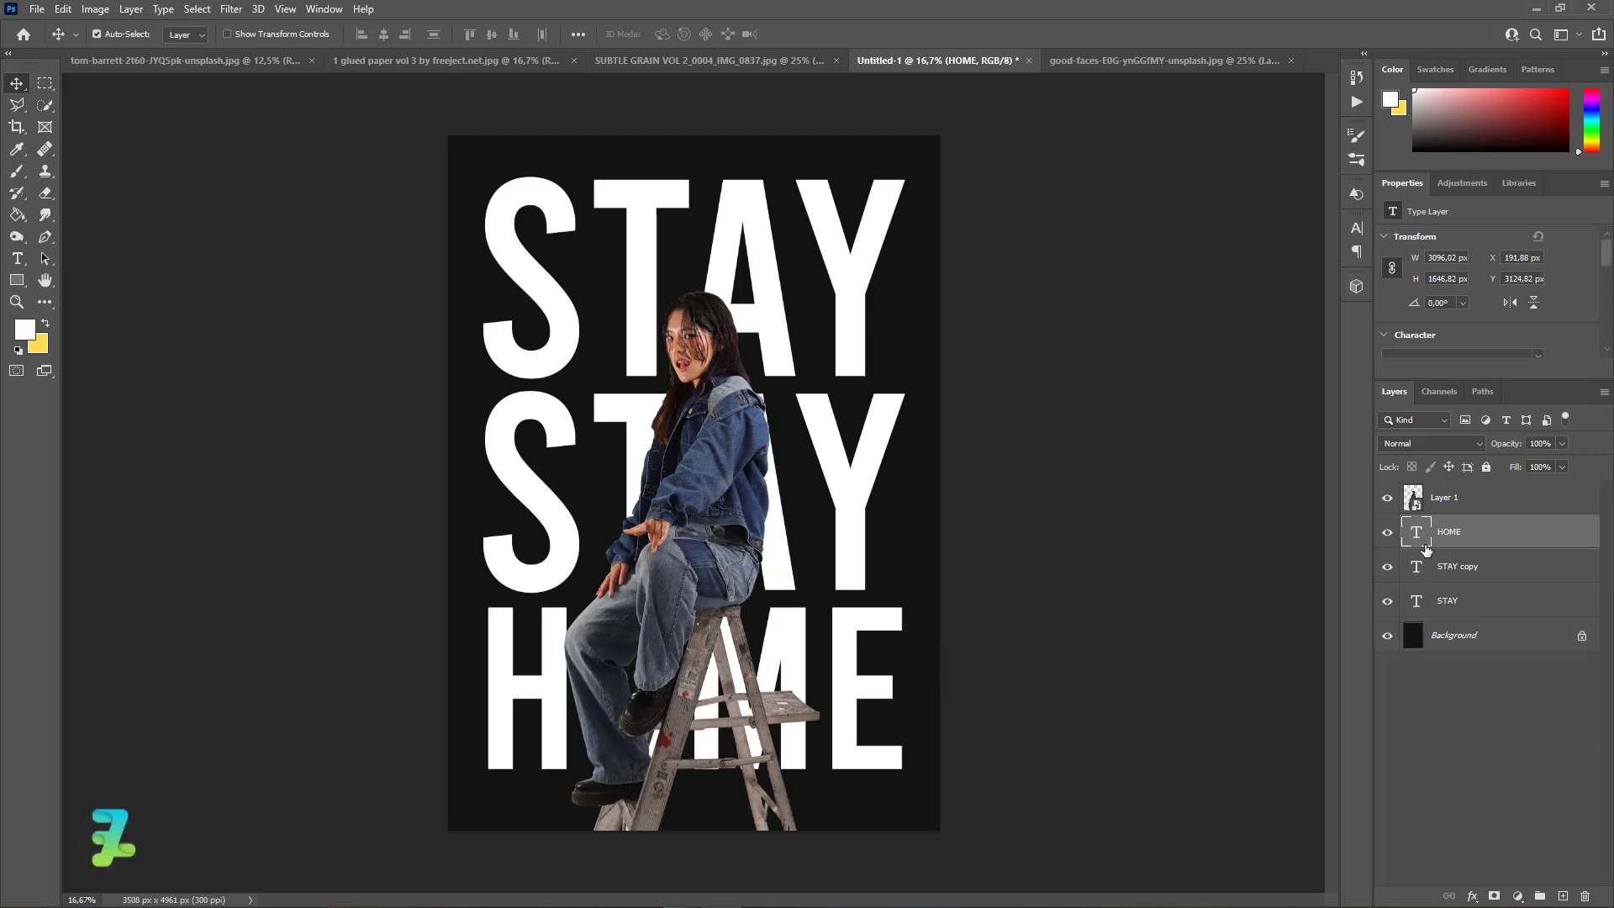
Hide the lower half of the middle STAY row using a rectangular selection and an inverted layer mask
click(44, 83)
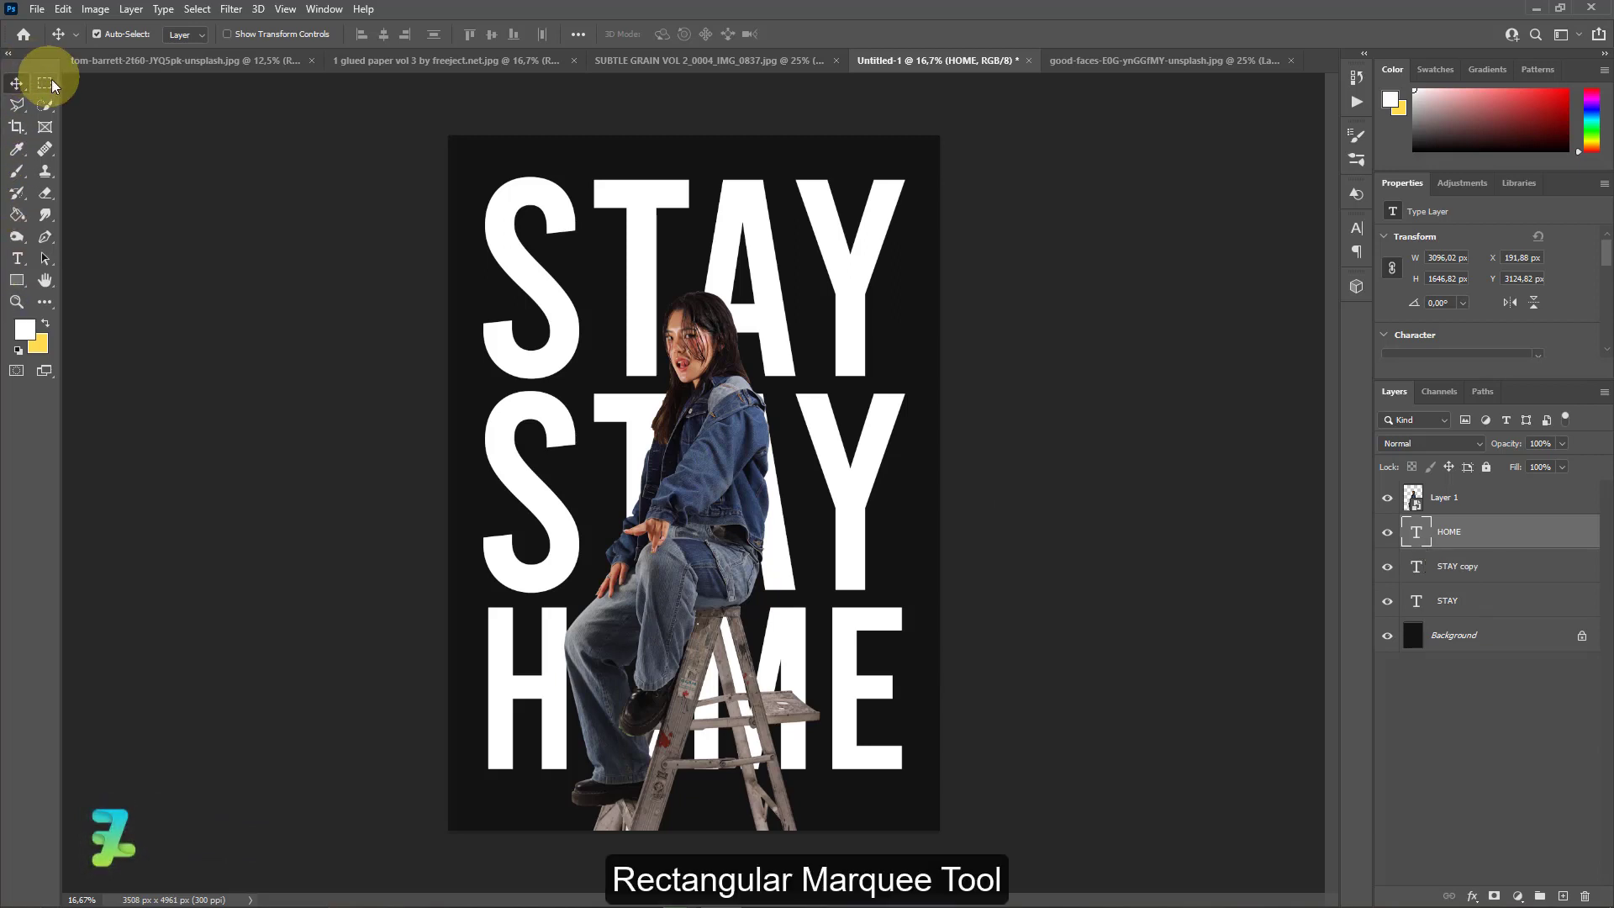
click(1436, 566)
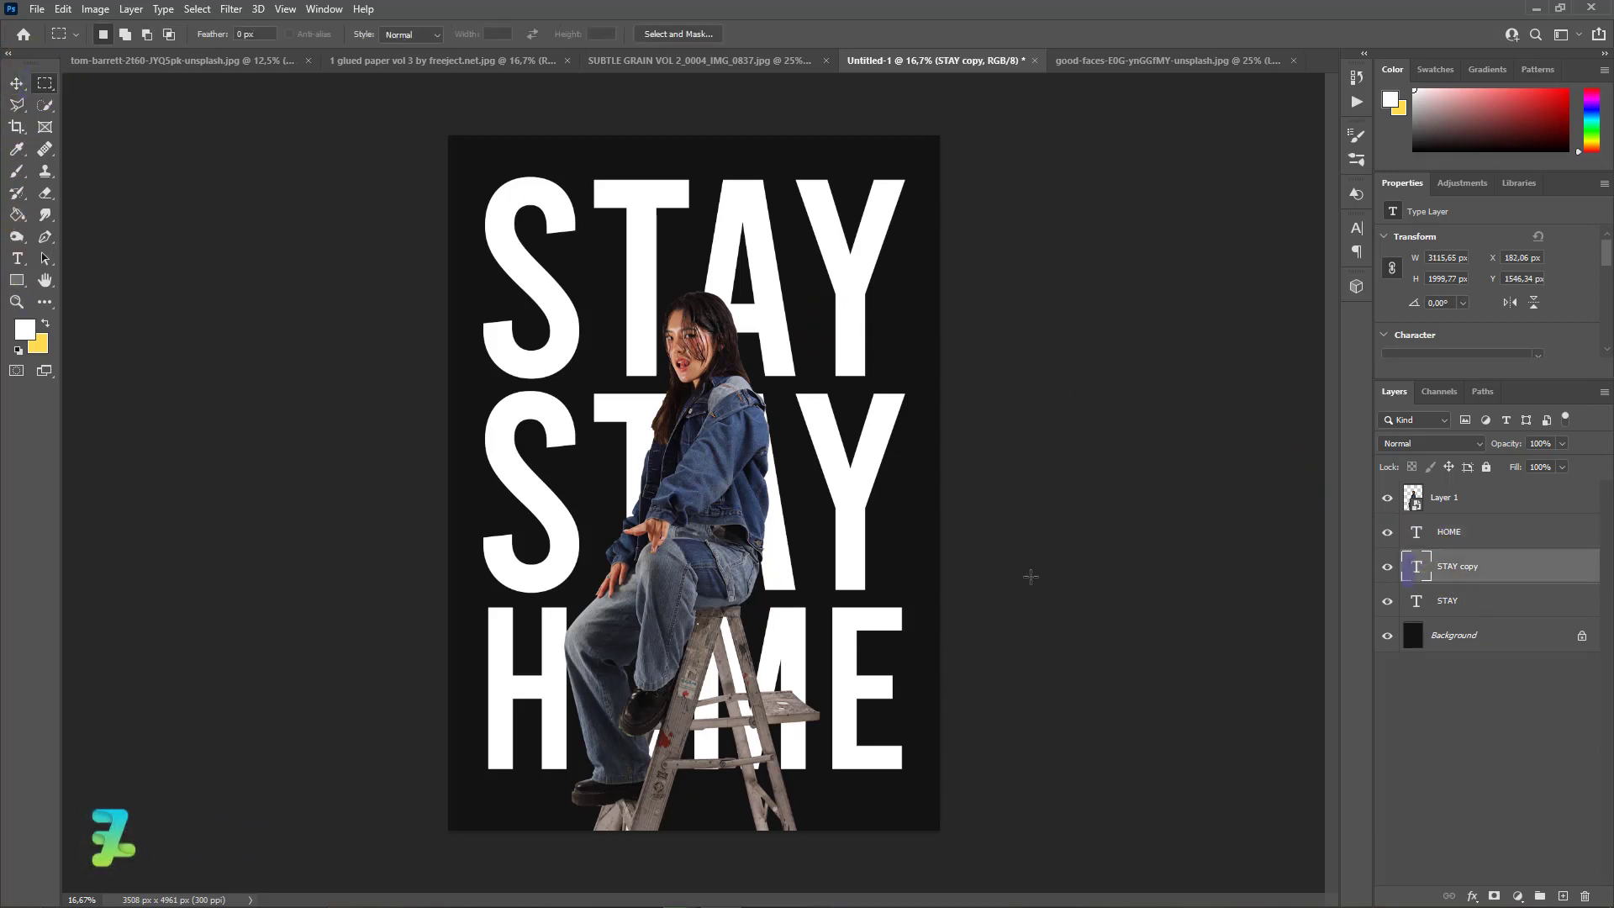
drag(569, 488, 469, 483)
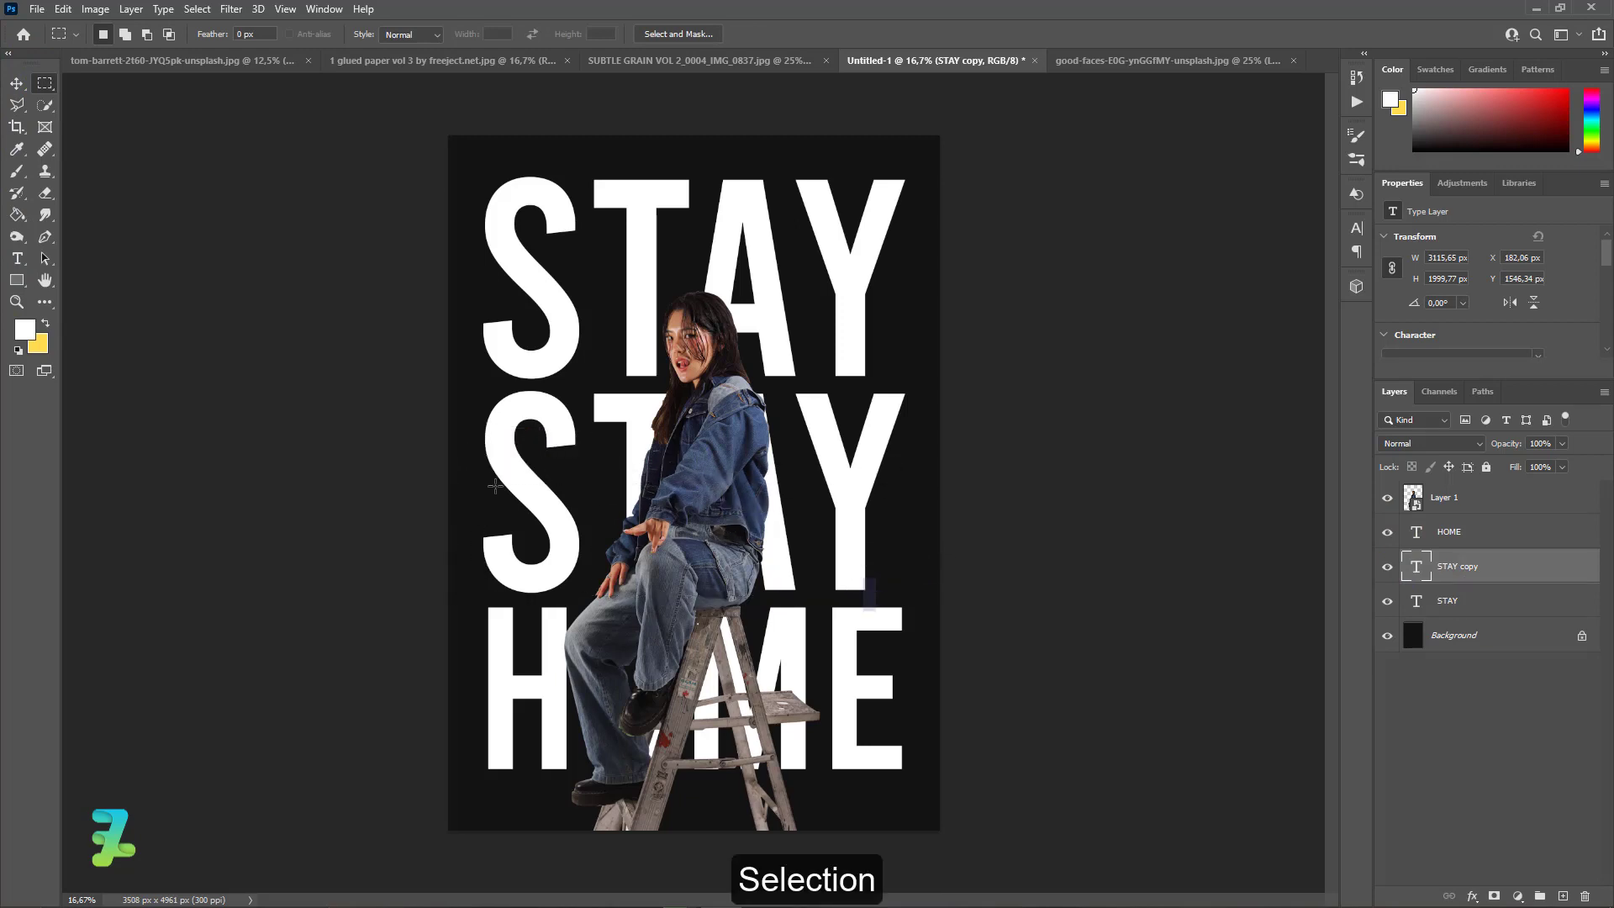
click(1494, 897)
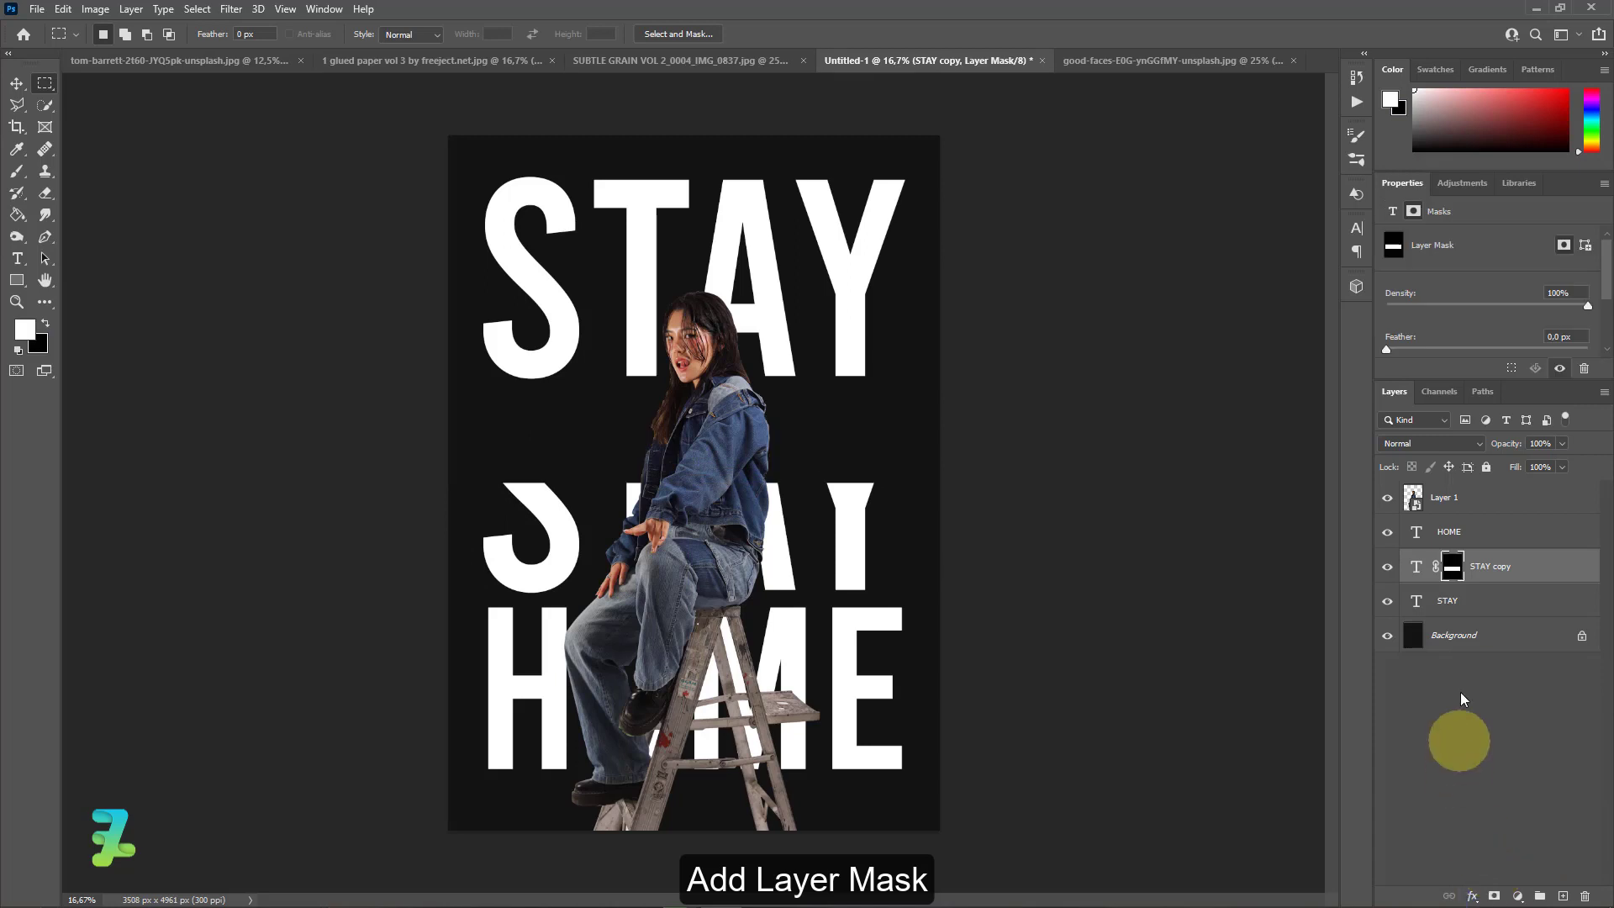
key(ctrl+i)
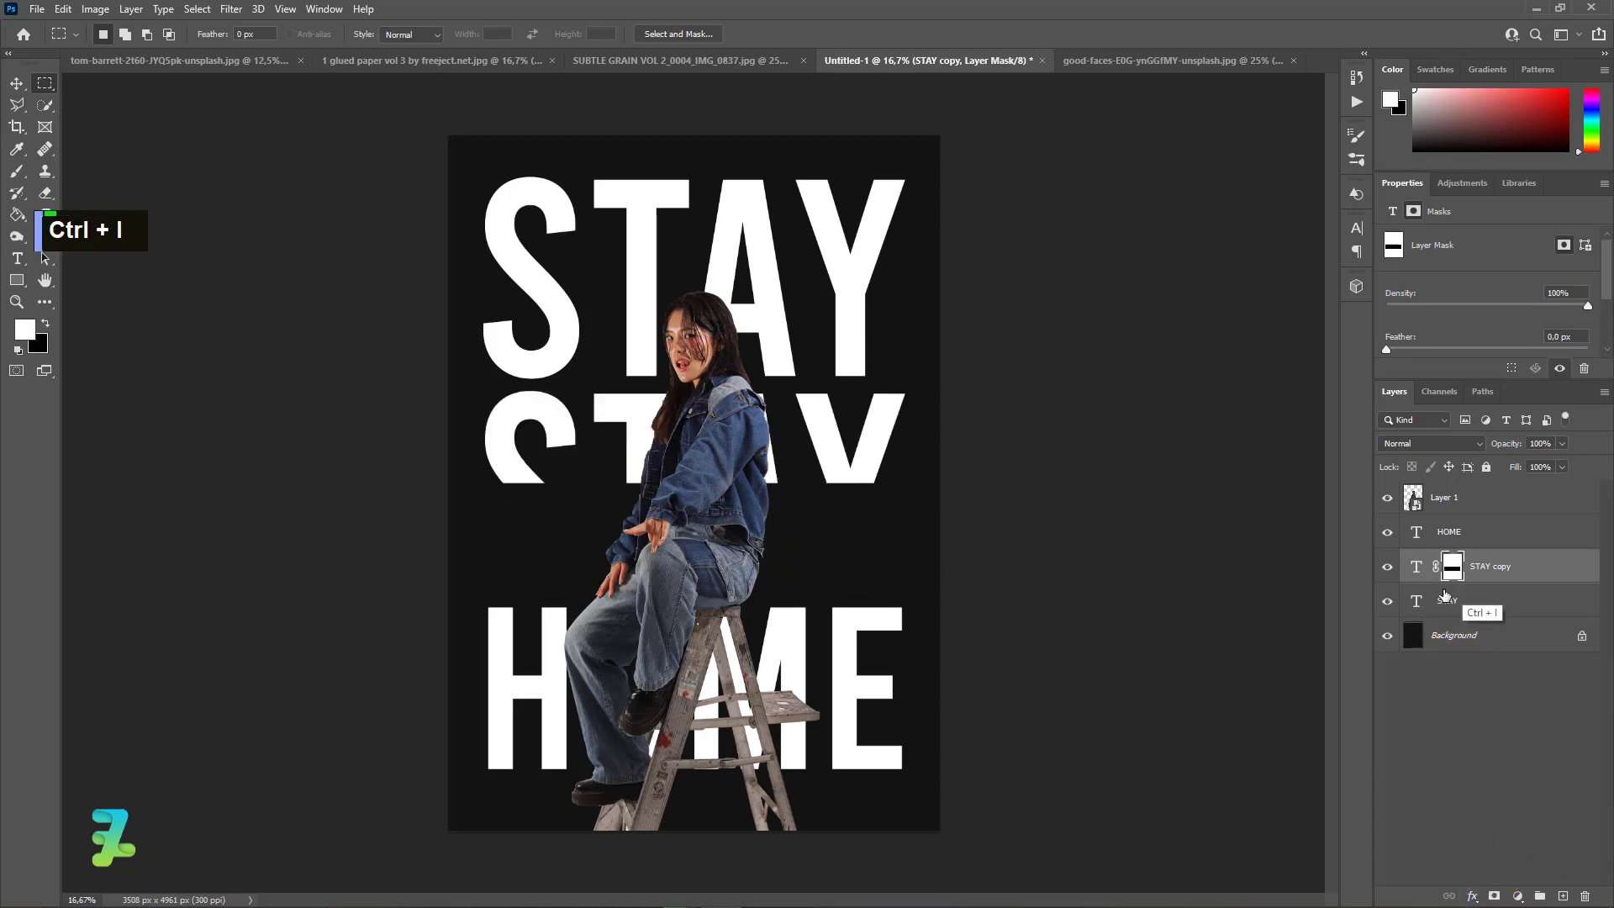
Duplicate the HOME text layer and place the copy directly below the original in the layer stack
click(1419, 540)
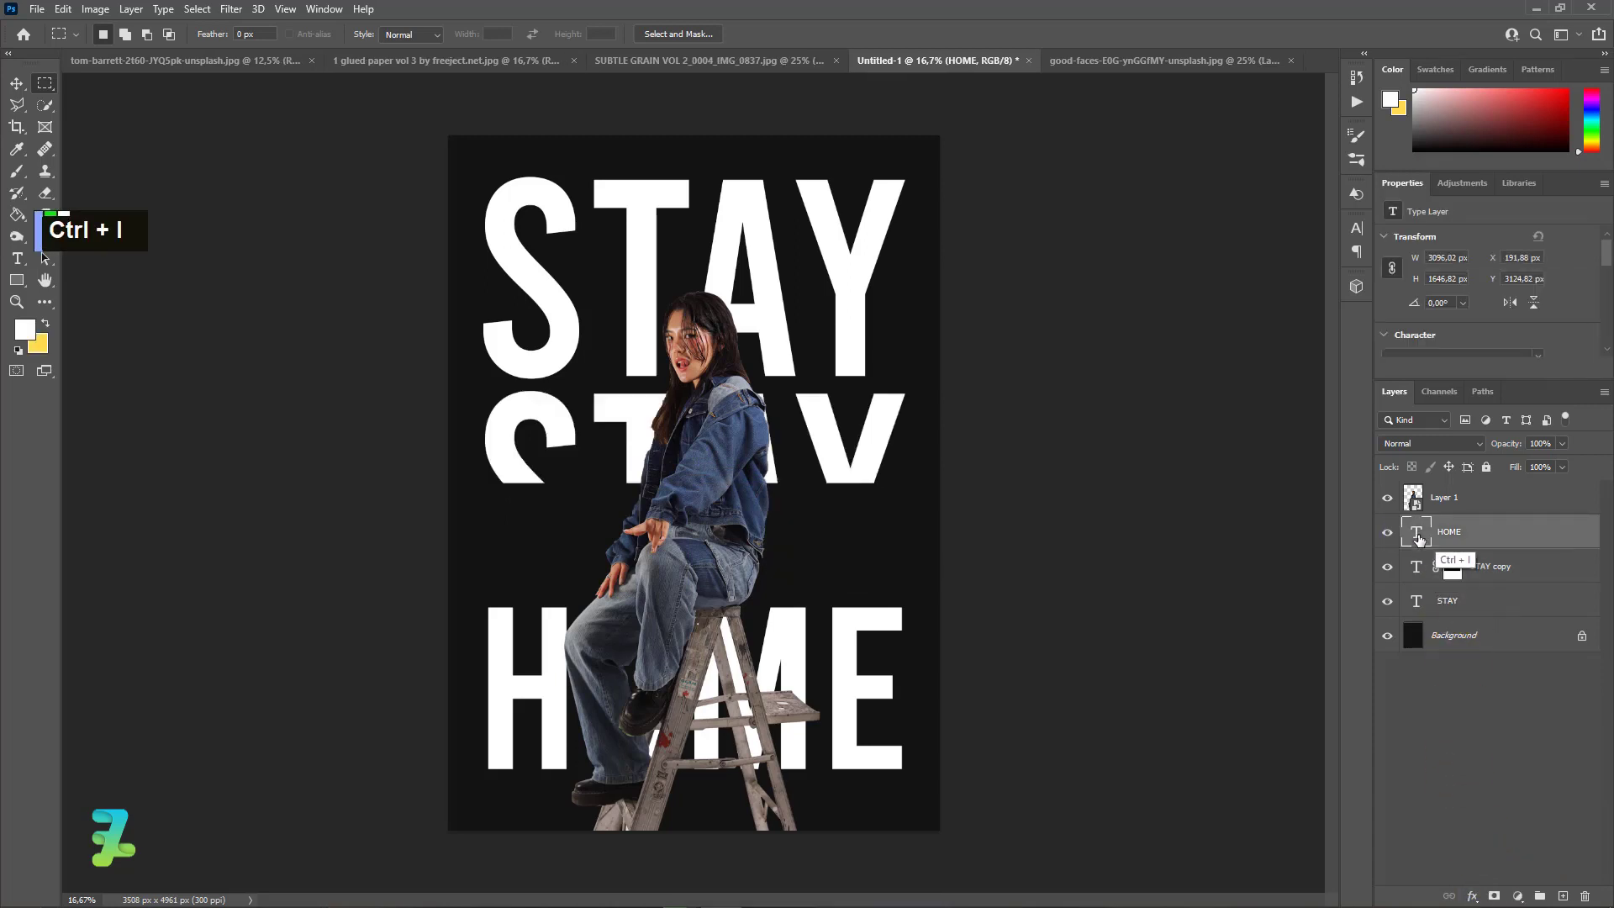
key(ctrl+j)
drag(1419, 534, 1496, 586)
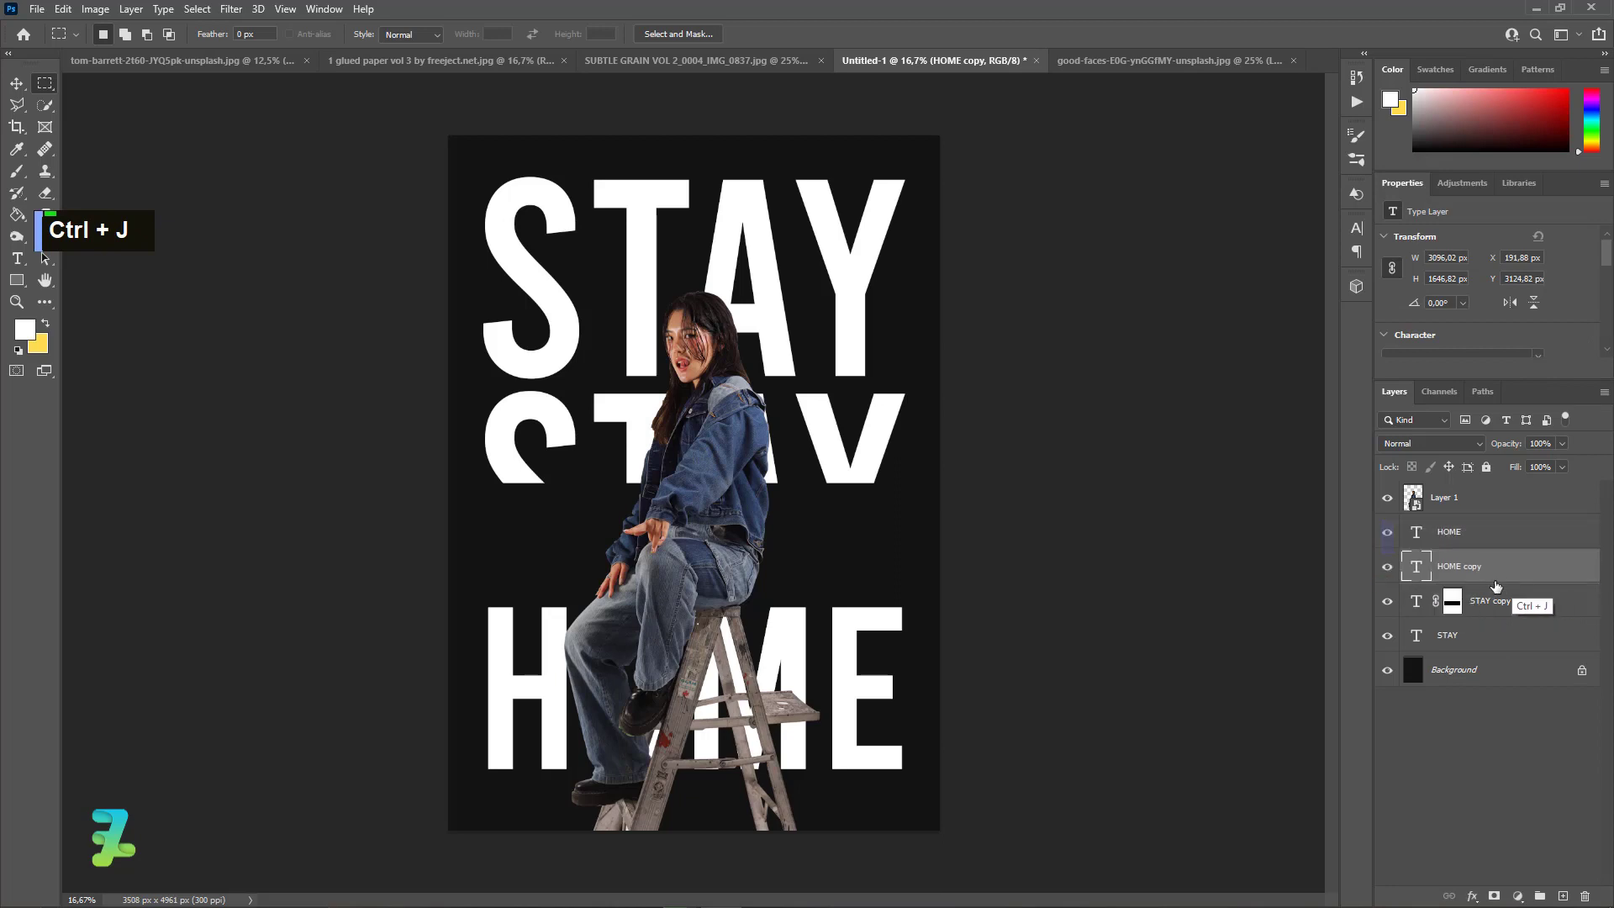
Move the HOME copy straight up over the middle STAY row and nudge it down to sit just above the lower HOME, at Y about 1831 px
key(v)
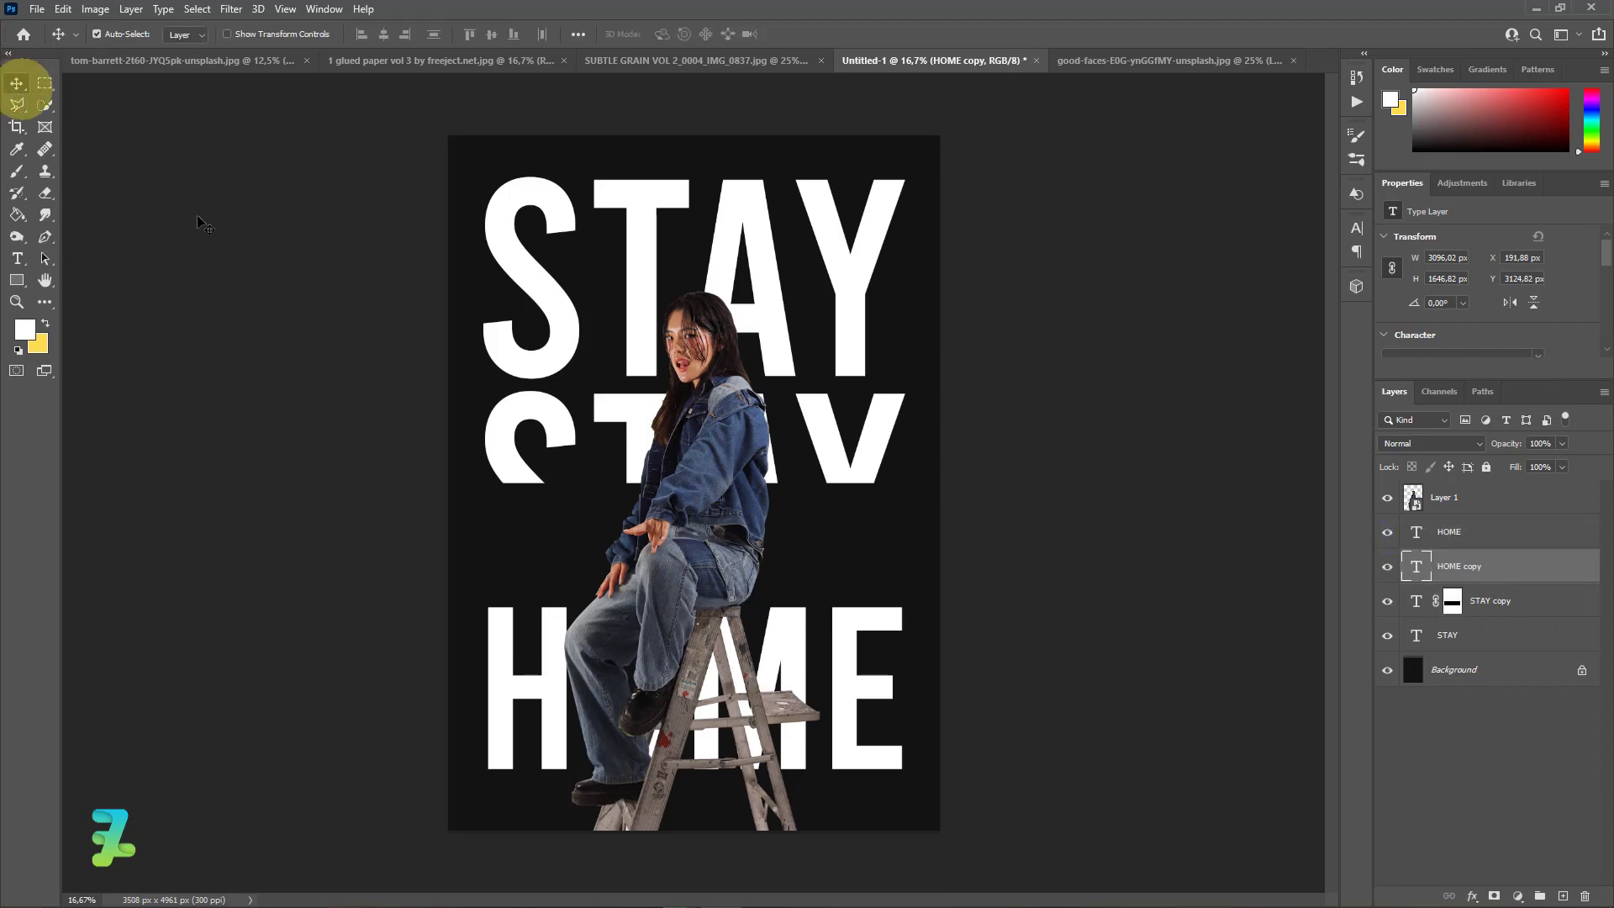
drag(862, 660, 836, 461)
key(Down)
key(Down)
key(Down)
key(Down)
key(Down)
key(Down)
key(Down)
key(Down)
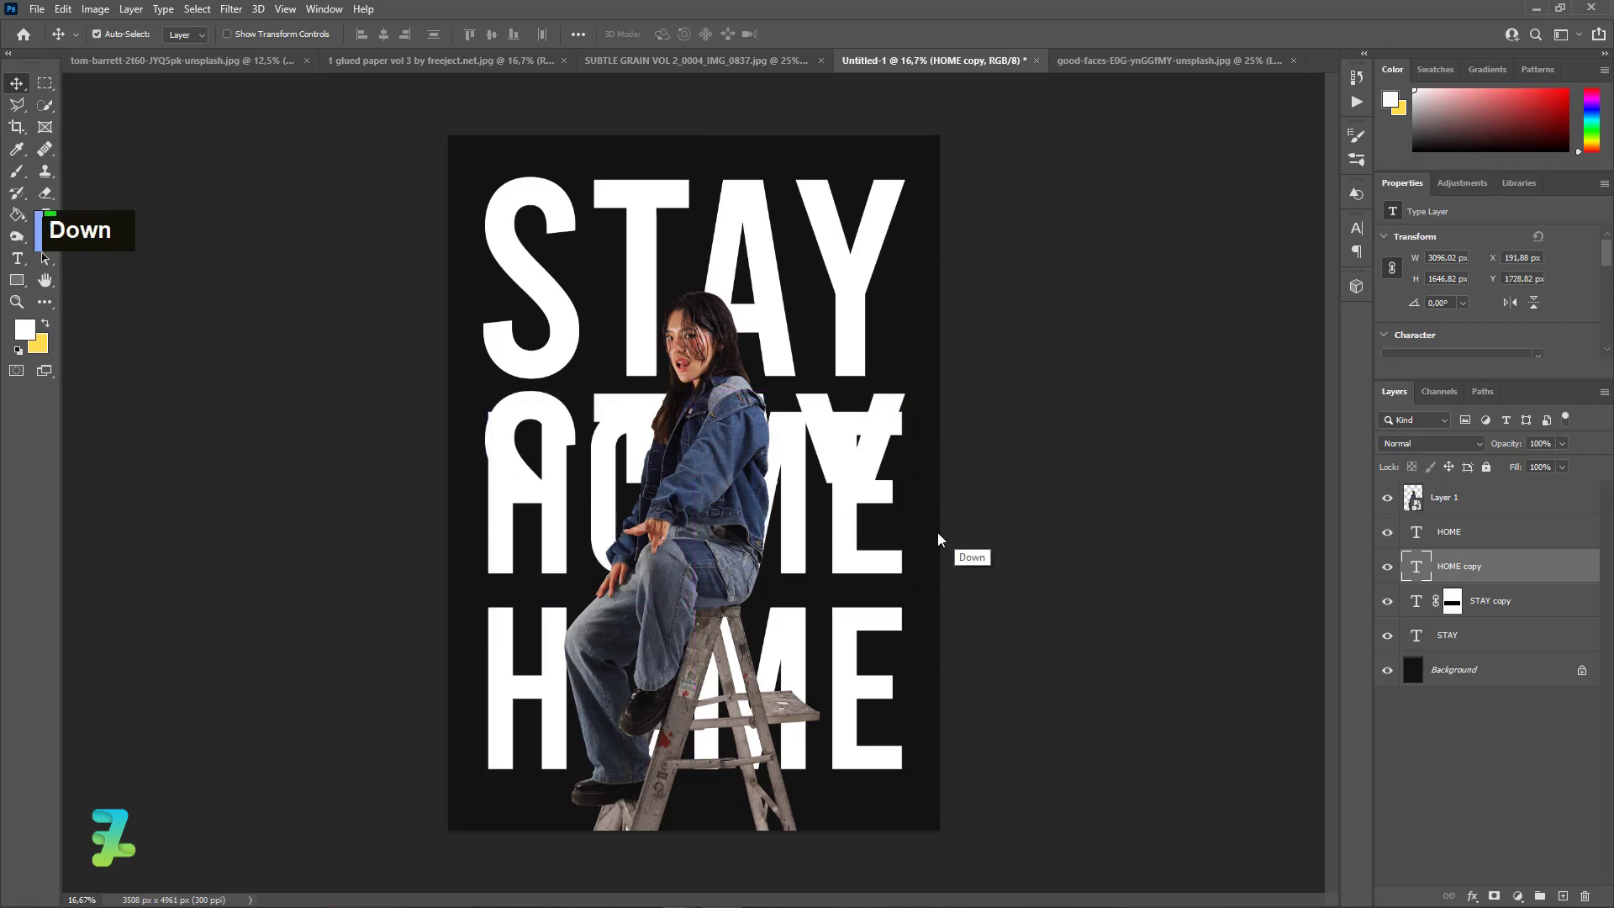
key(Down)
key(Down)
key(Down)
key(Down)
key(Down)
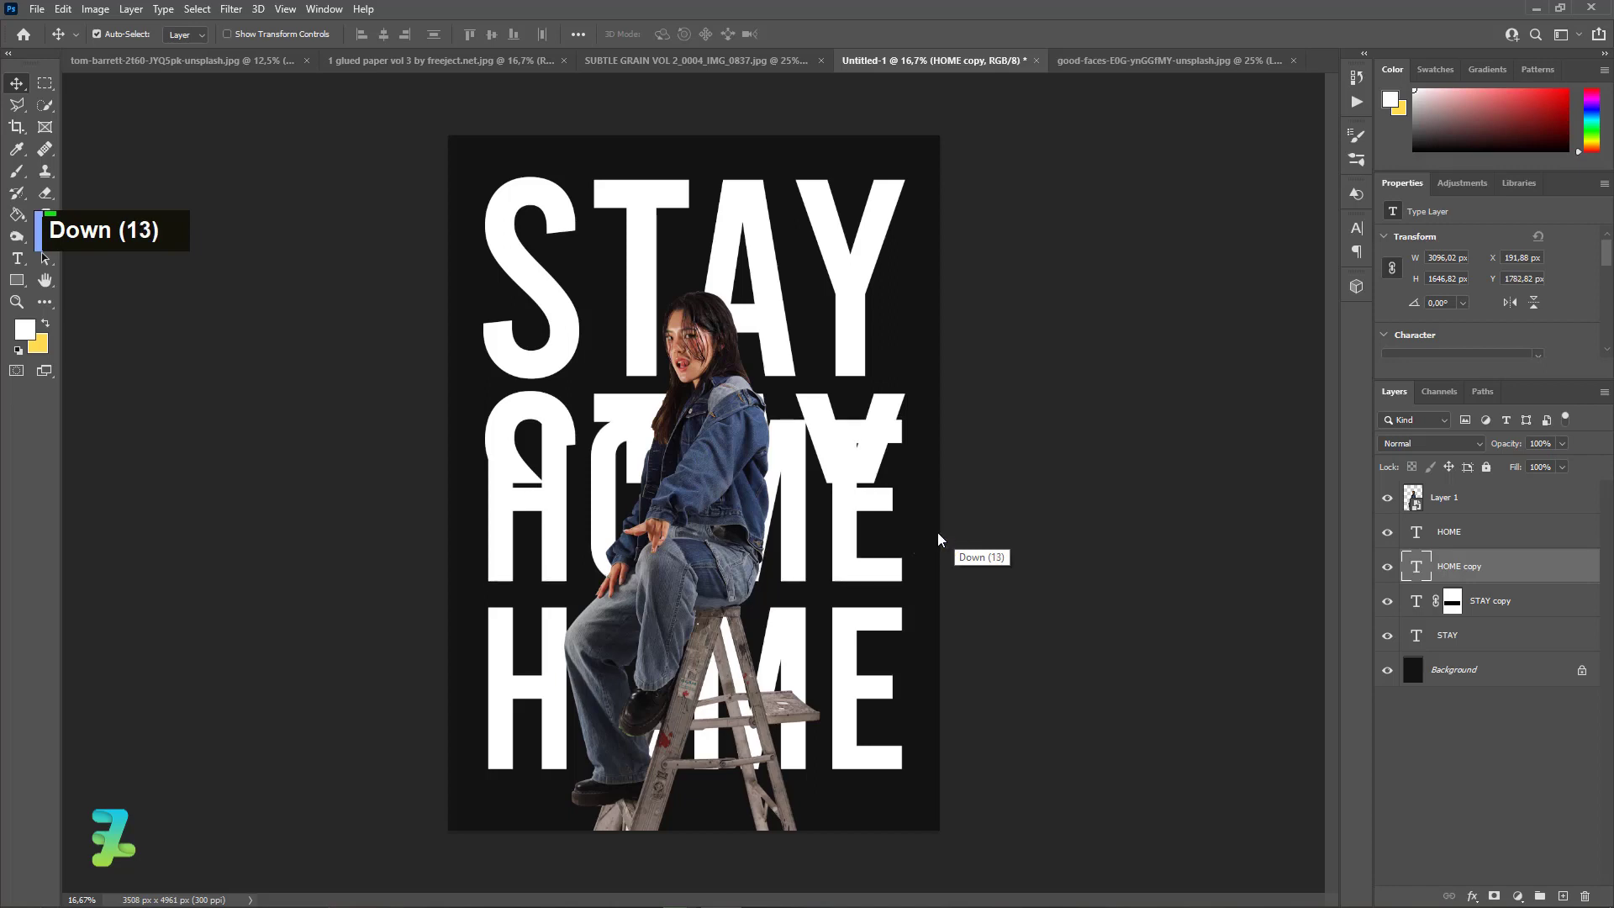
key(Up)
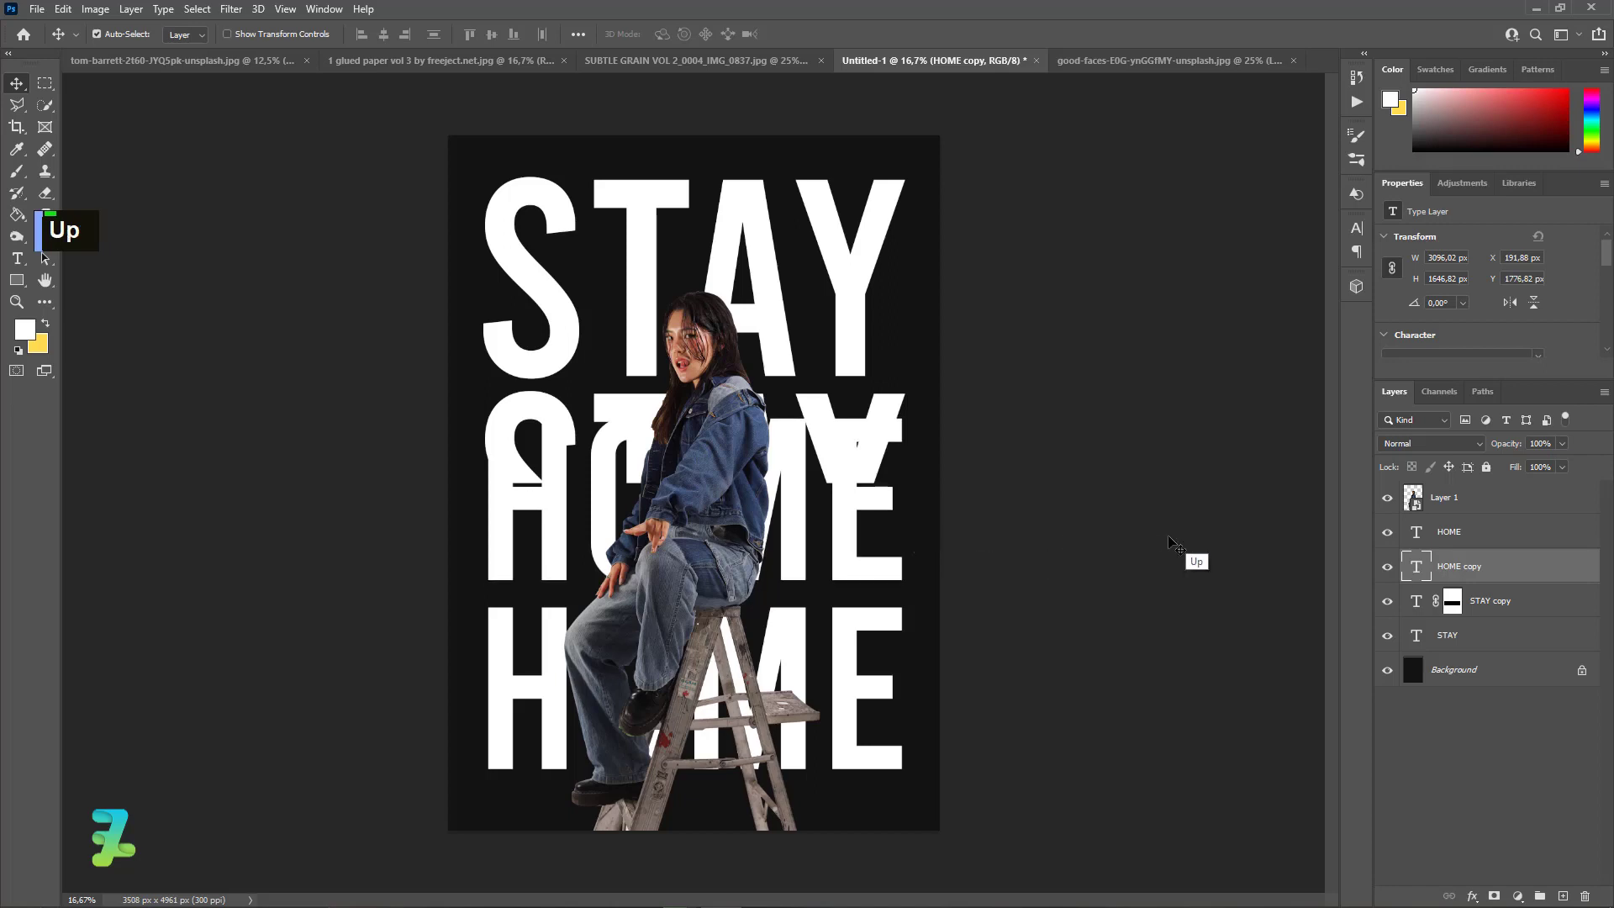
key(Down)
key(Down)
key(Down)
key(Down)
key(Down)
key(Down)
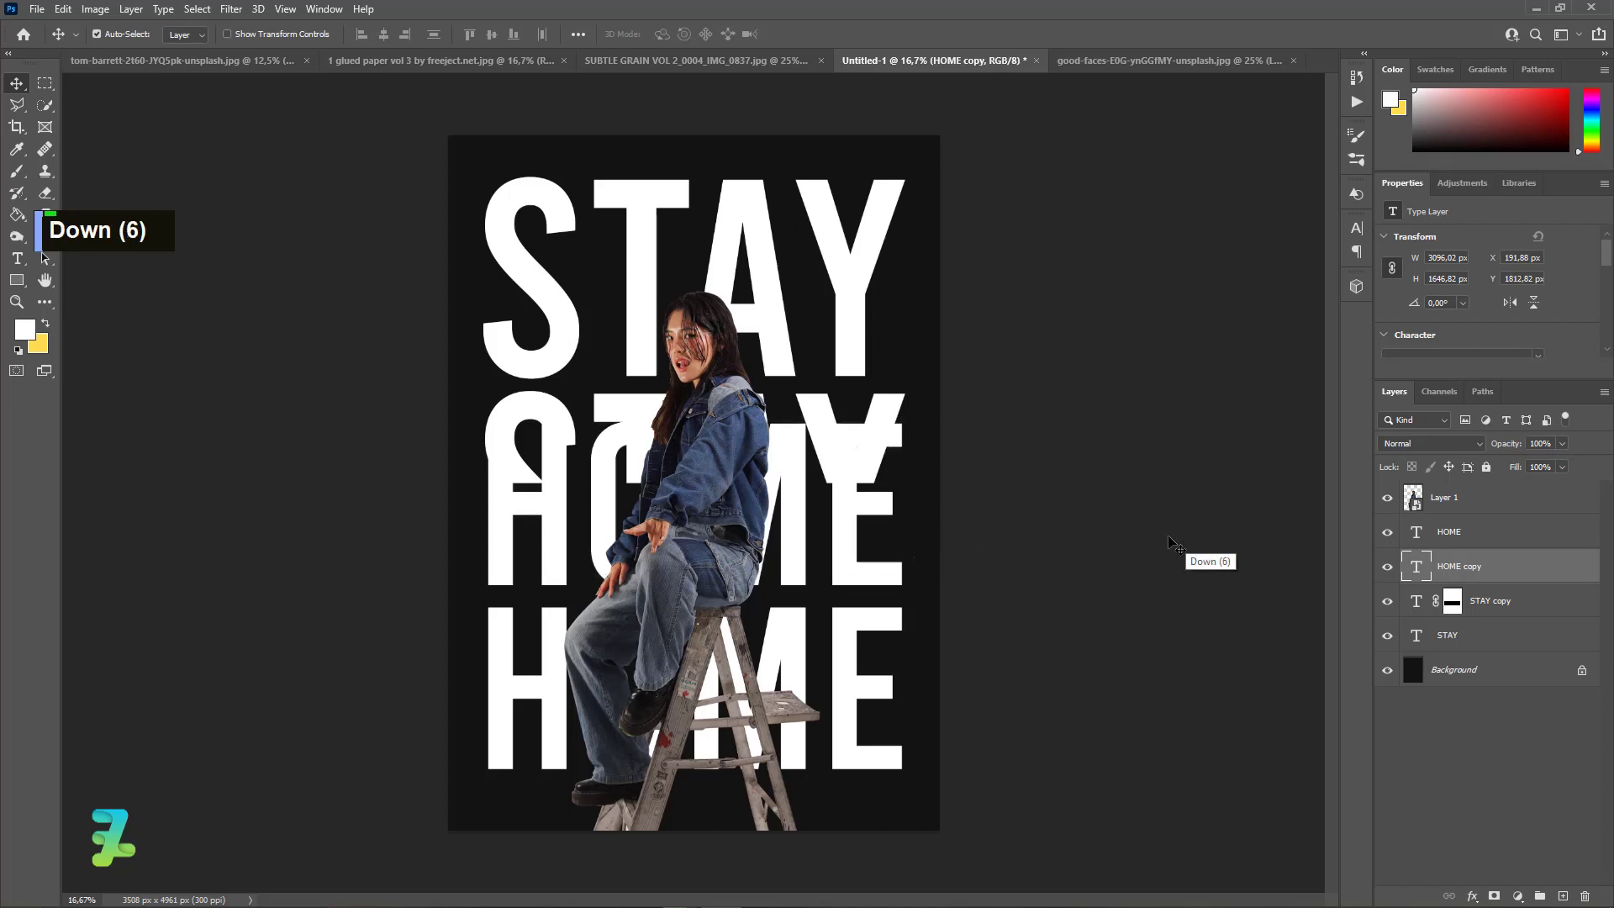
key(Down)
key(Down)
key(Down)
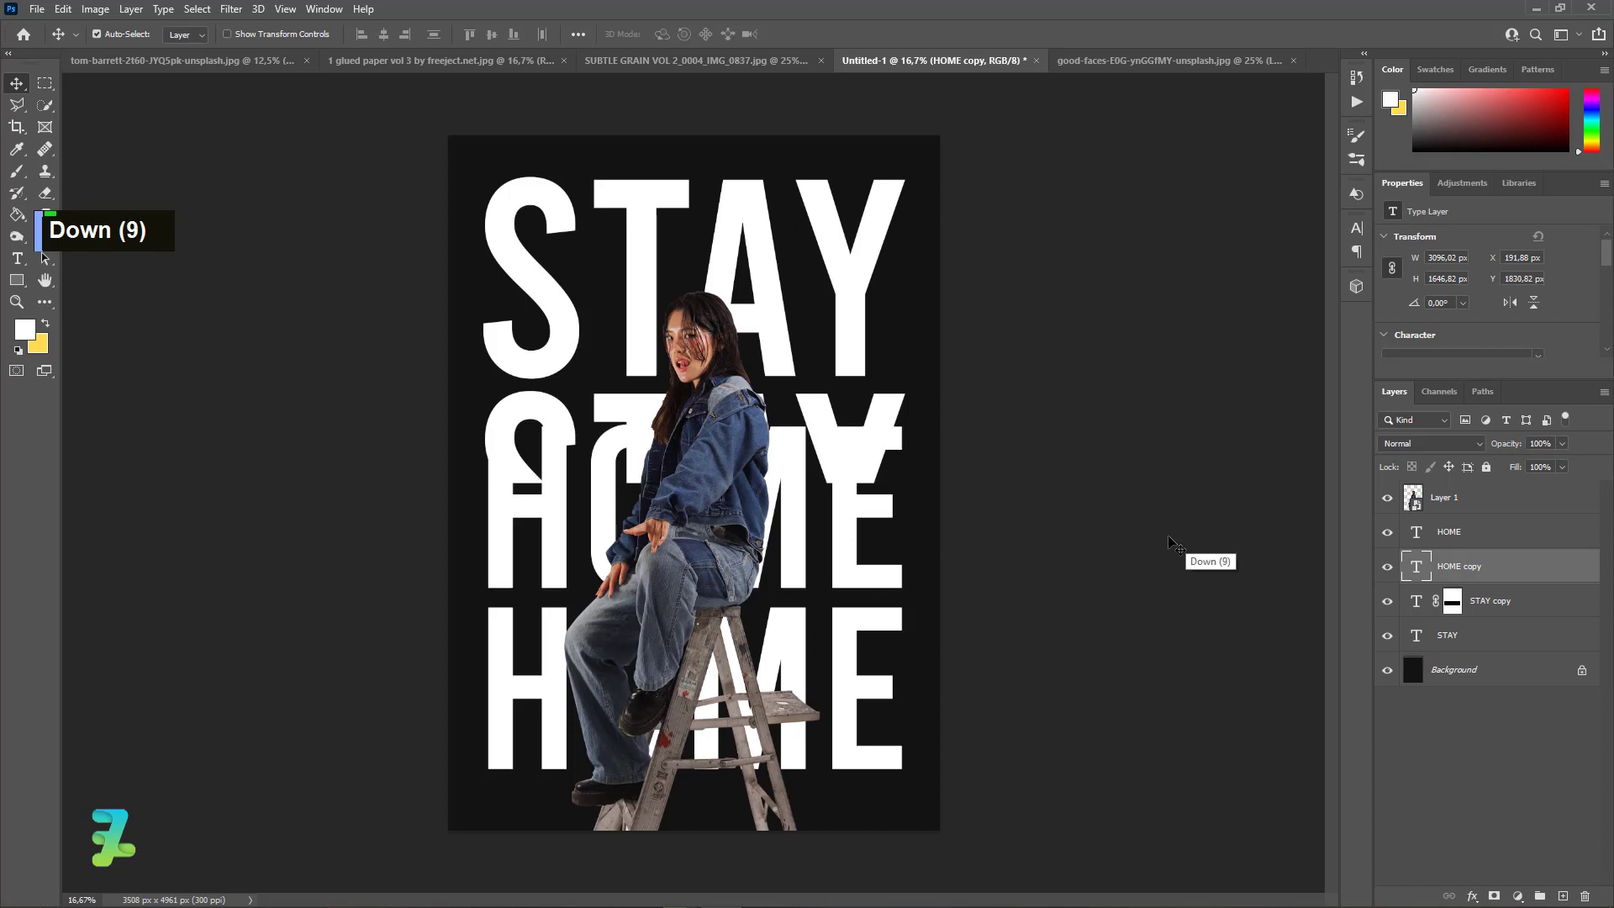
Mask the HOME copy with the STAY copy's mask area, inverted so that only the part of HOME below the cut STAY row shows
ctrl+click(1417, 561)
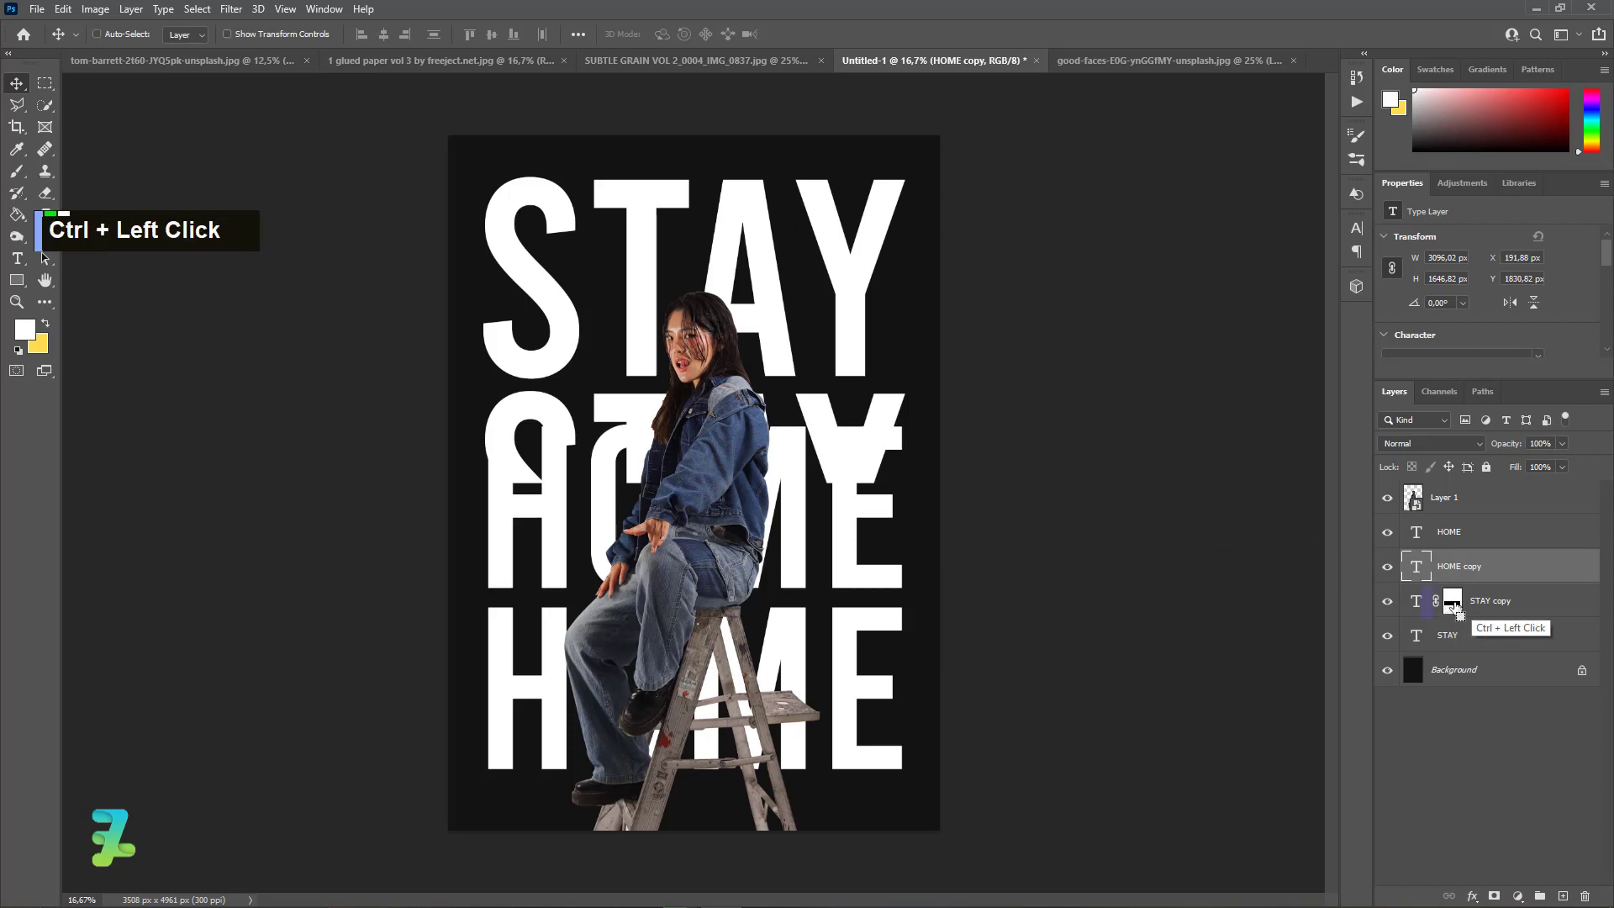
click(1446, 533)
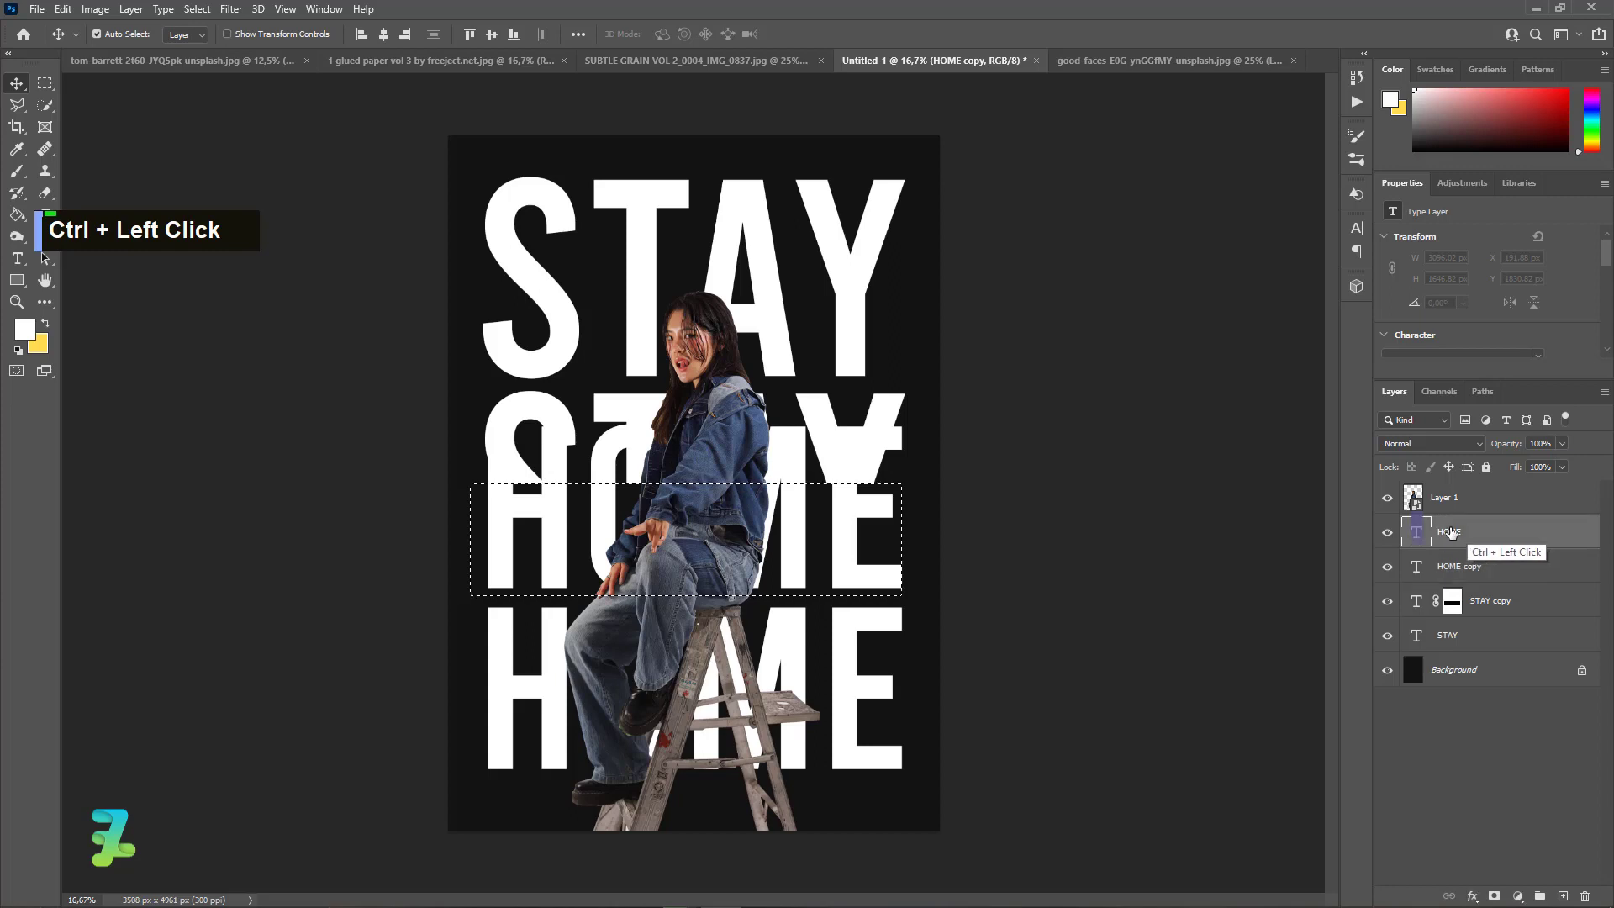
click(1449, 568)
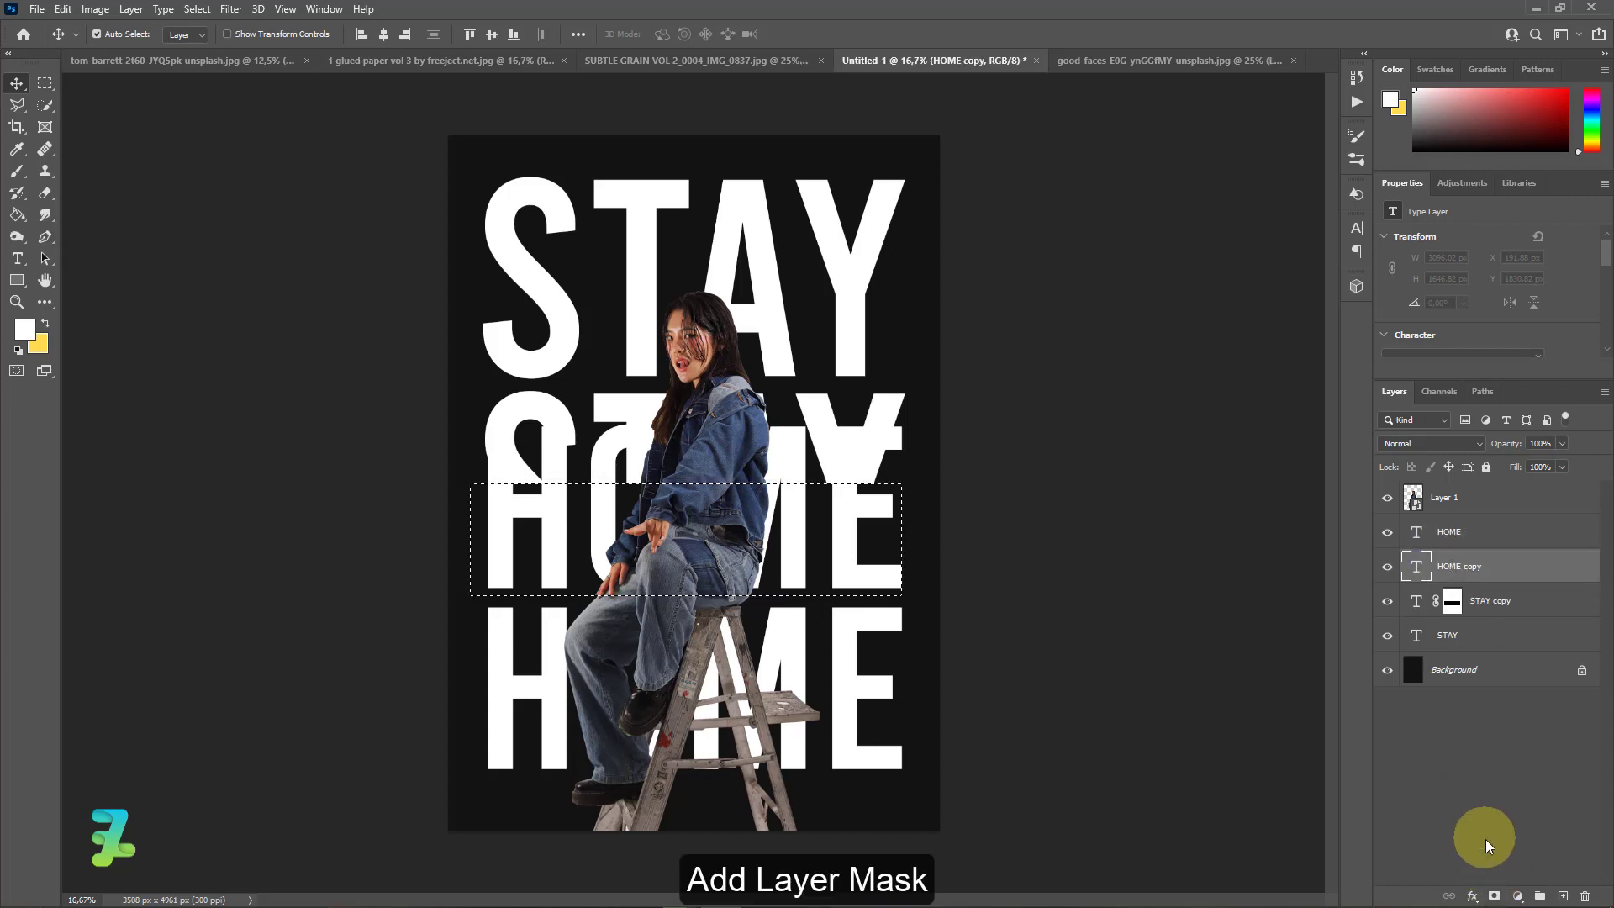
click(1495, 894)
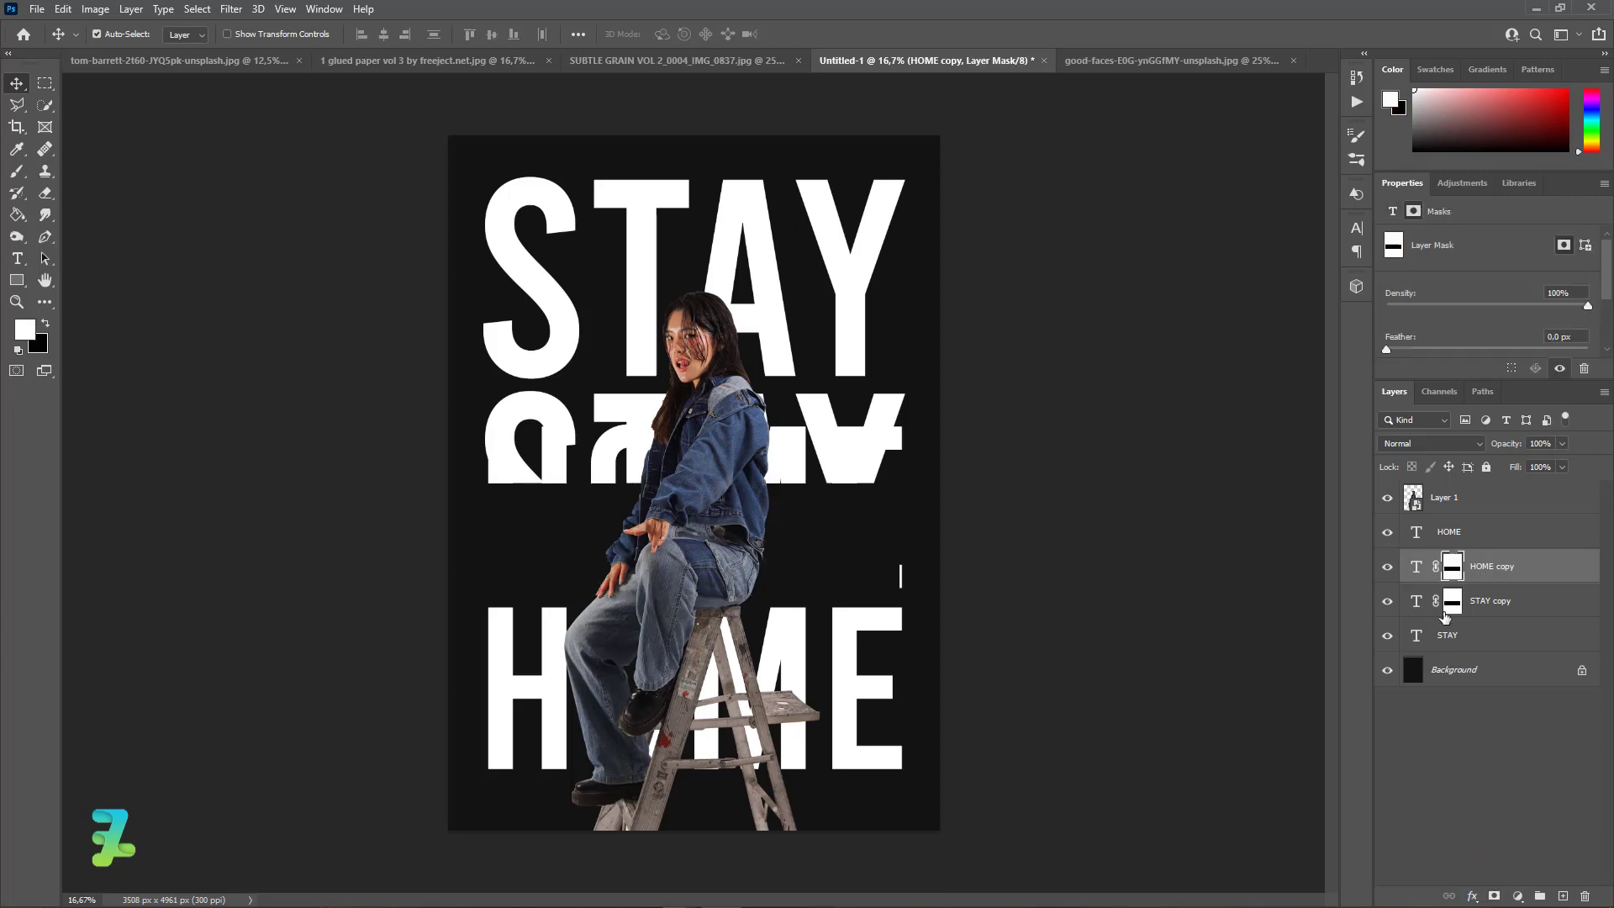
key(ctrl+i)
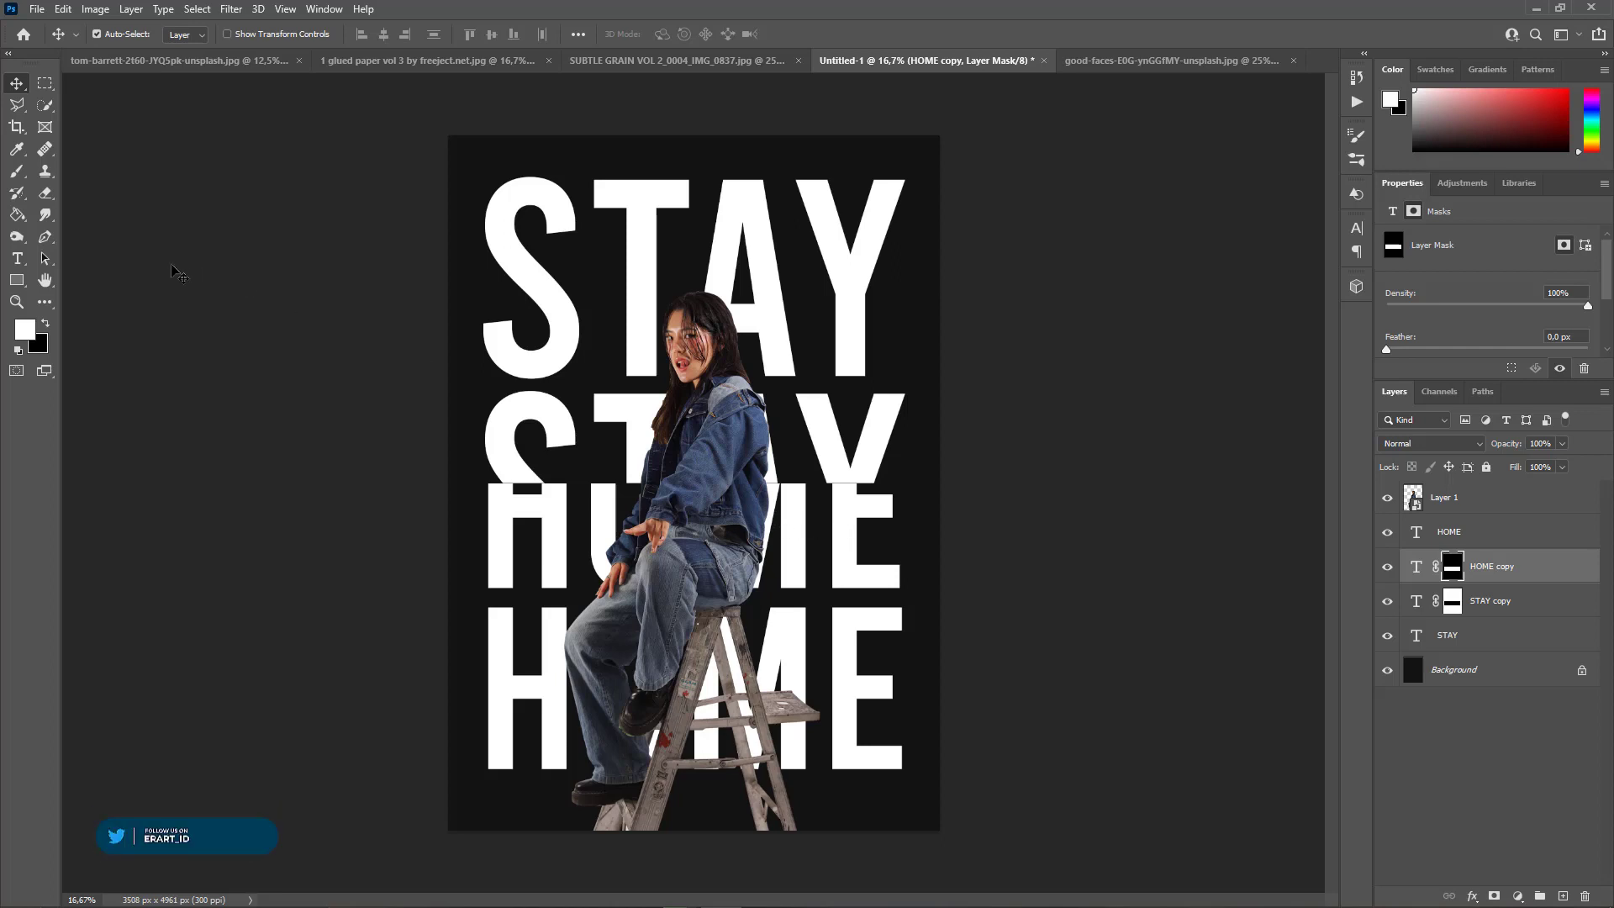
Group the four STAY and HOME text layers and name the group Text
click(1513, 533)
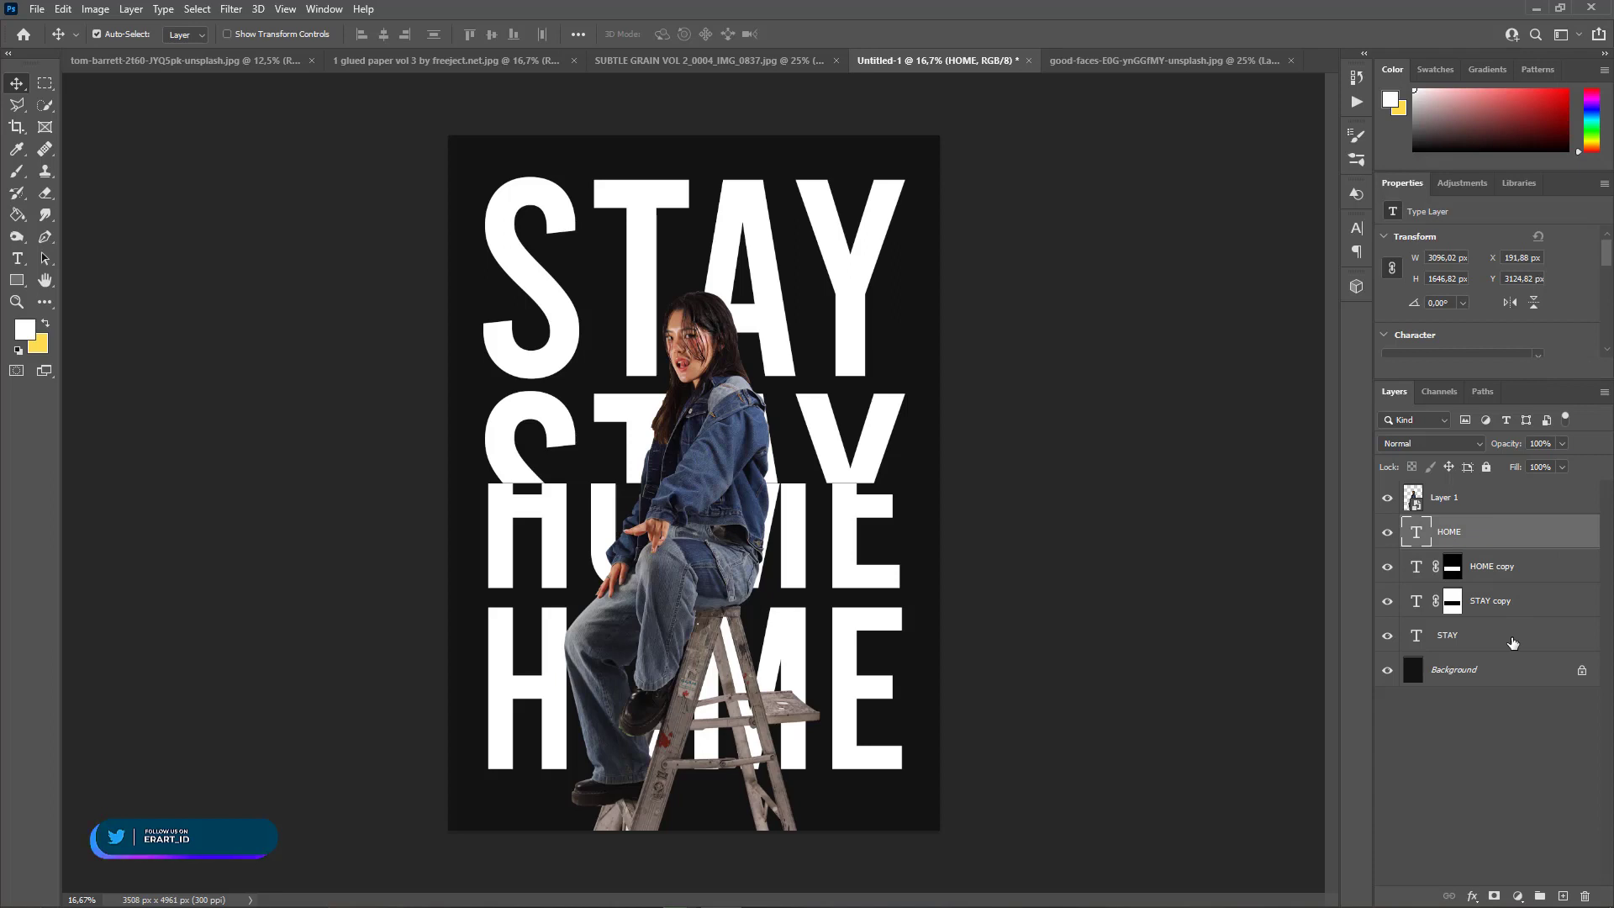
shift+click(1512, 641)
key(ctrl+g)
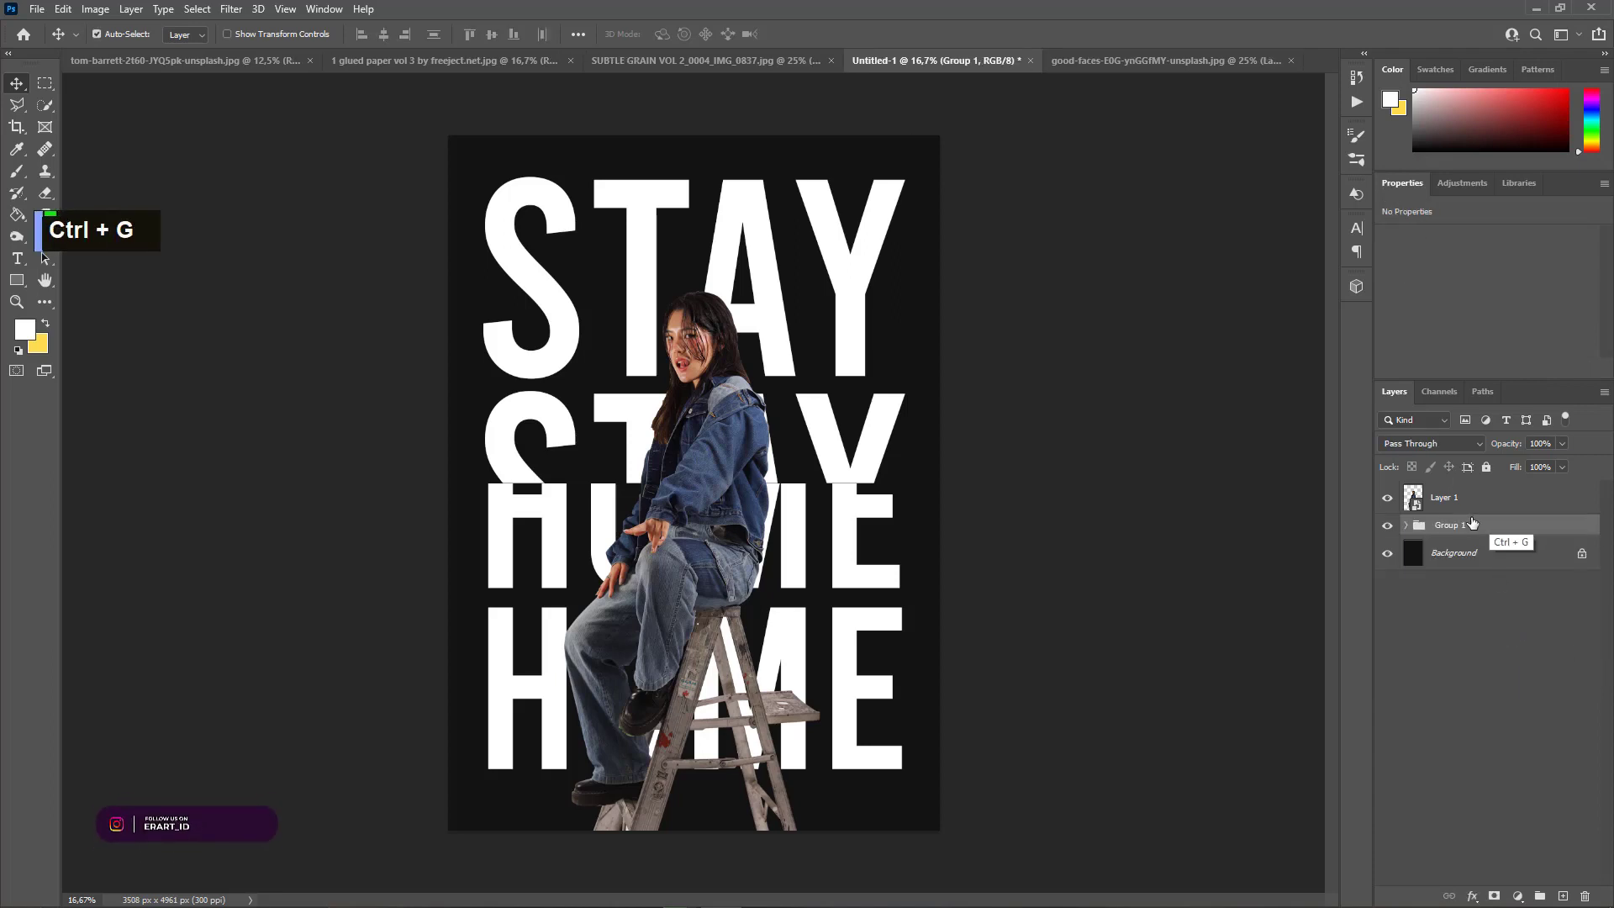
double_click(1458, 528)
key(Caps_Lock)
text(t)
key(Caps_Lock)
text(E)
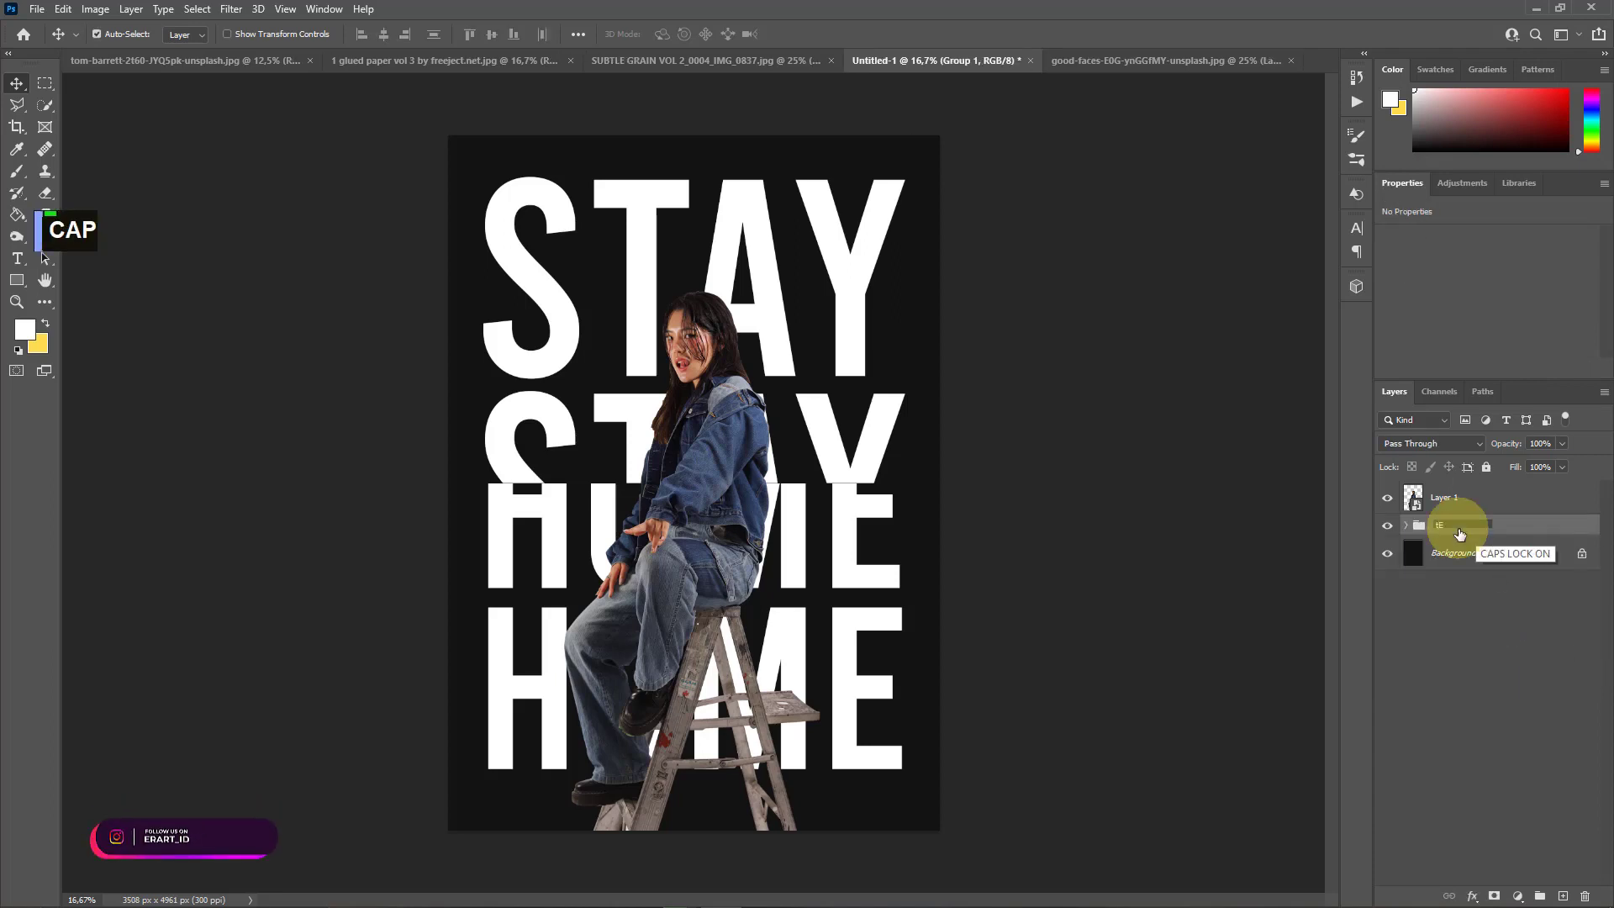
key(ctrl+a)
key(Caps_Lock)
text(Te)
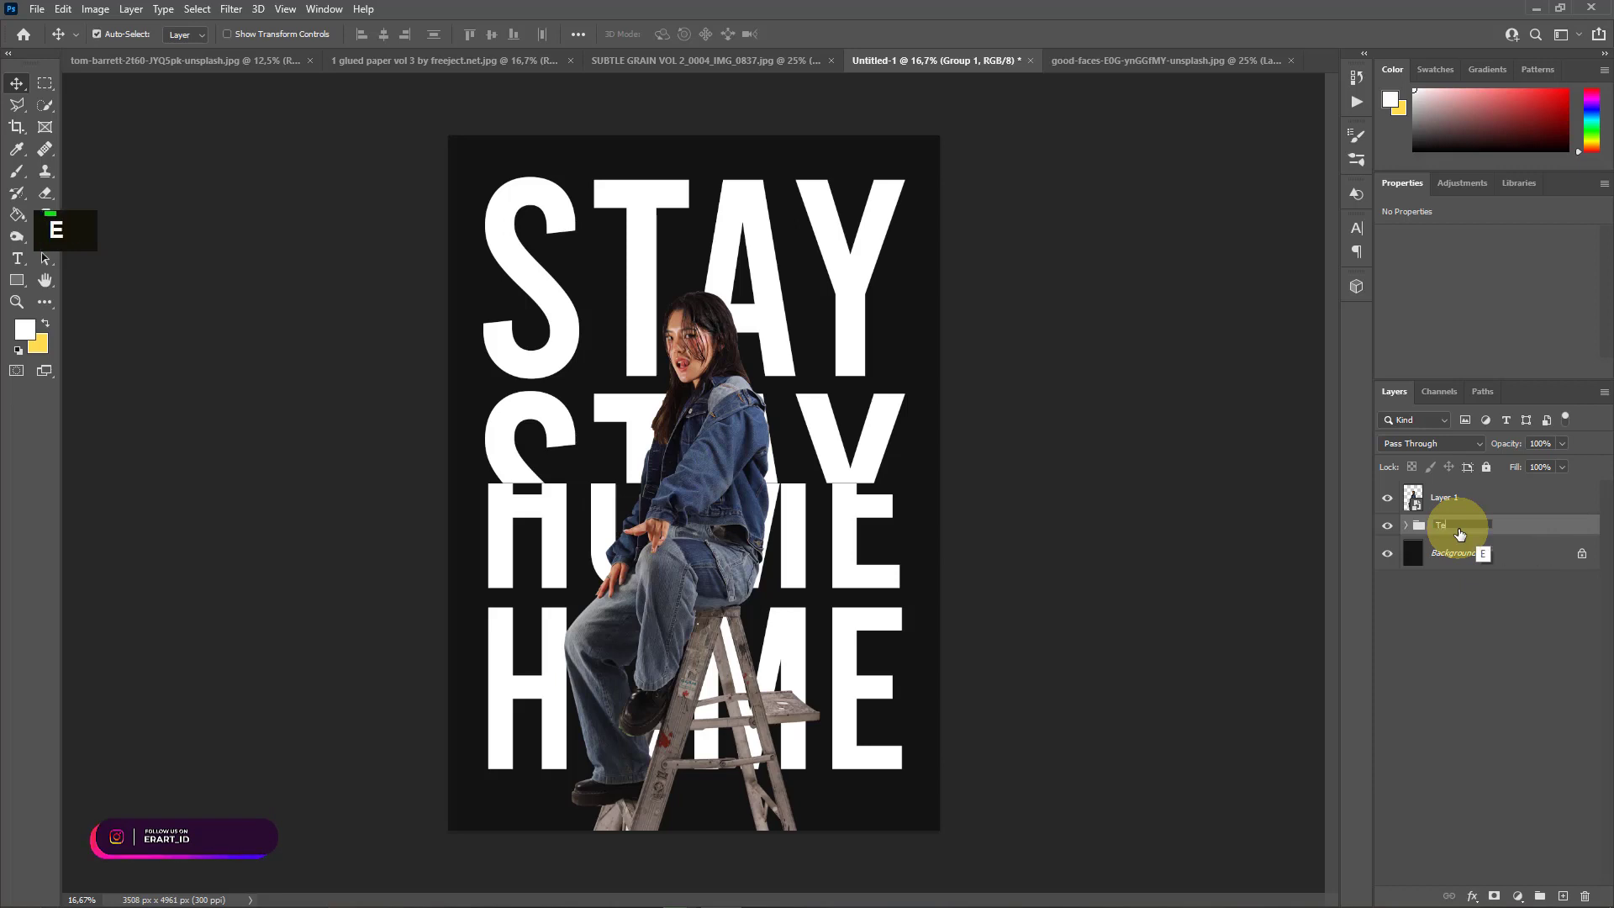
text(xt)
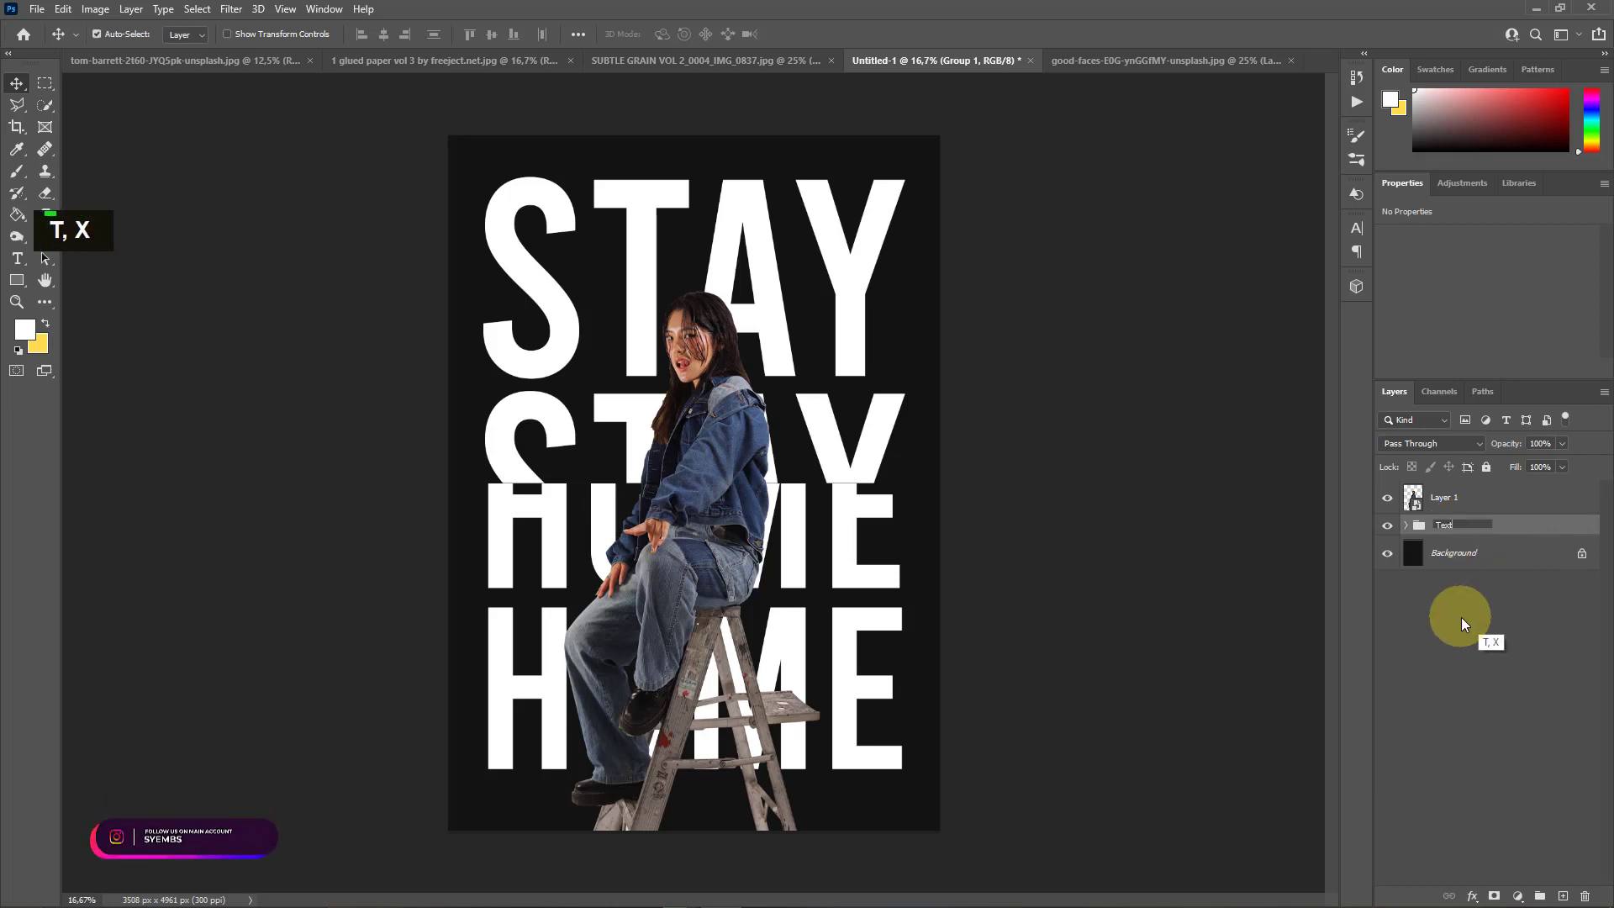
click(1461, 617)
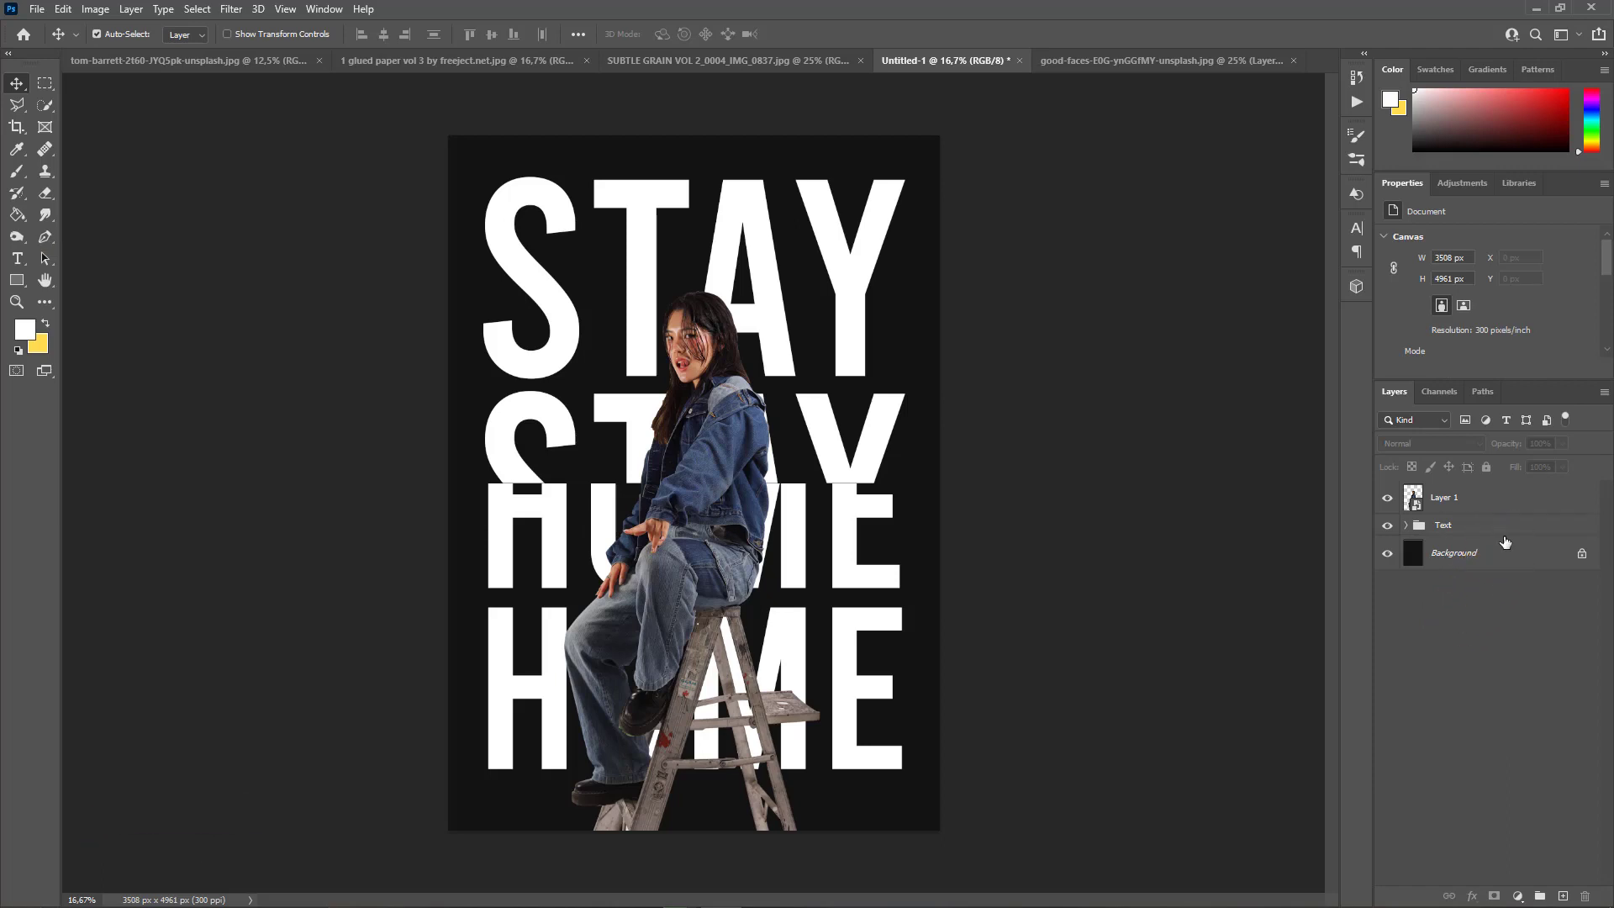
Draw a white rectangle about 4300 x 2580 px over the poster's upper half, ending at the STAY/HOME split, and place it beneath the Text group
click(14, 284)
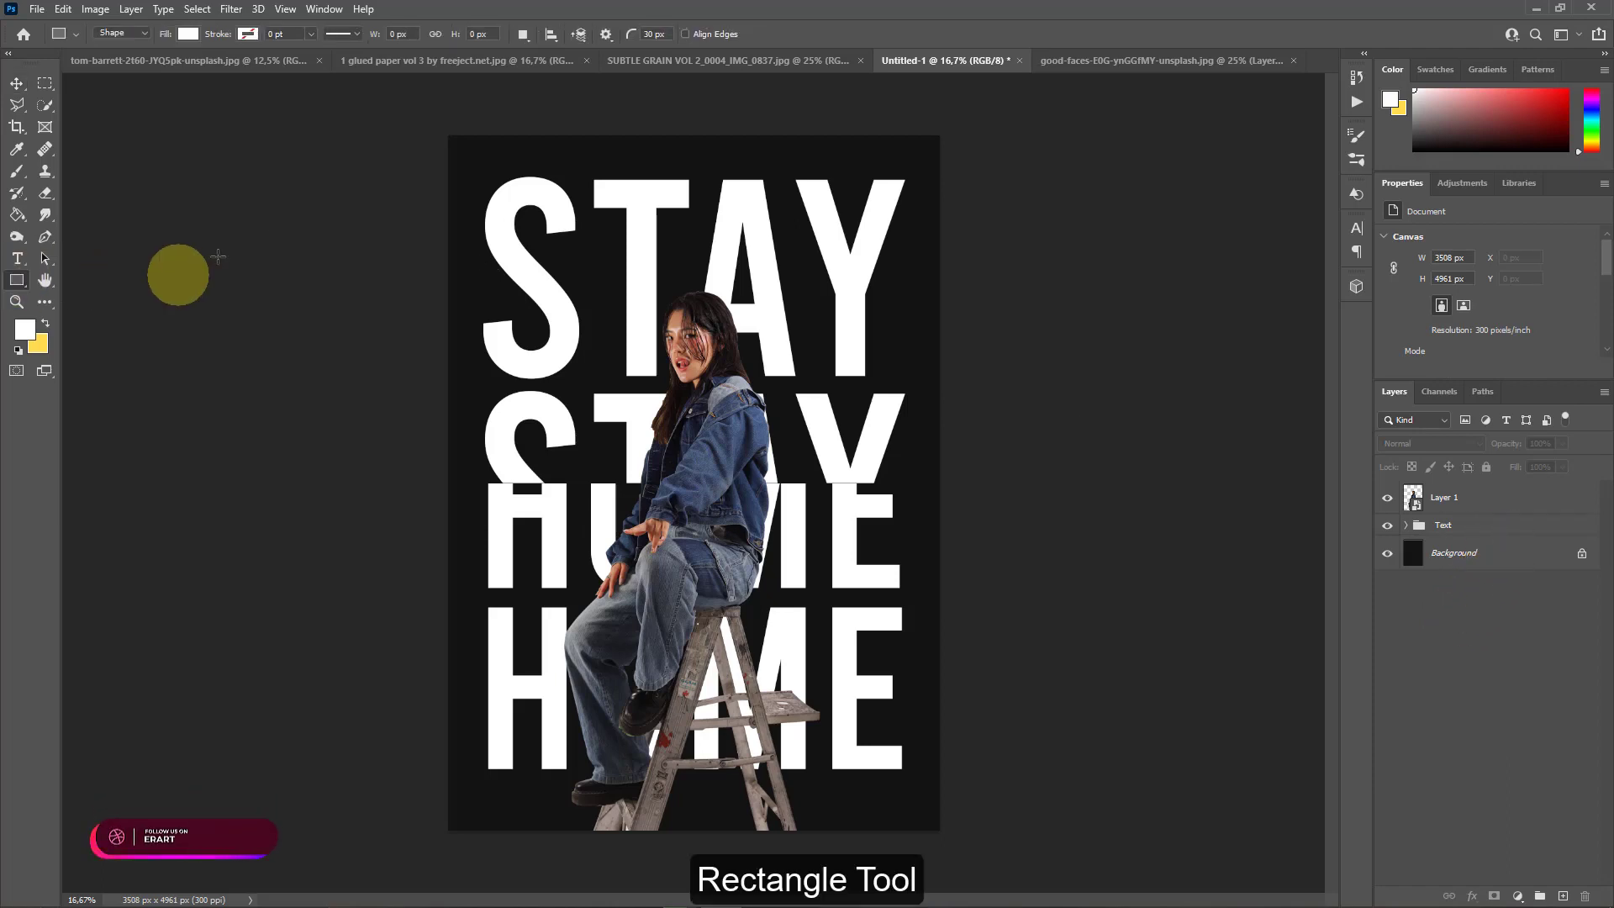
drag(413, 122, 1018, 483)
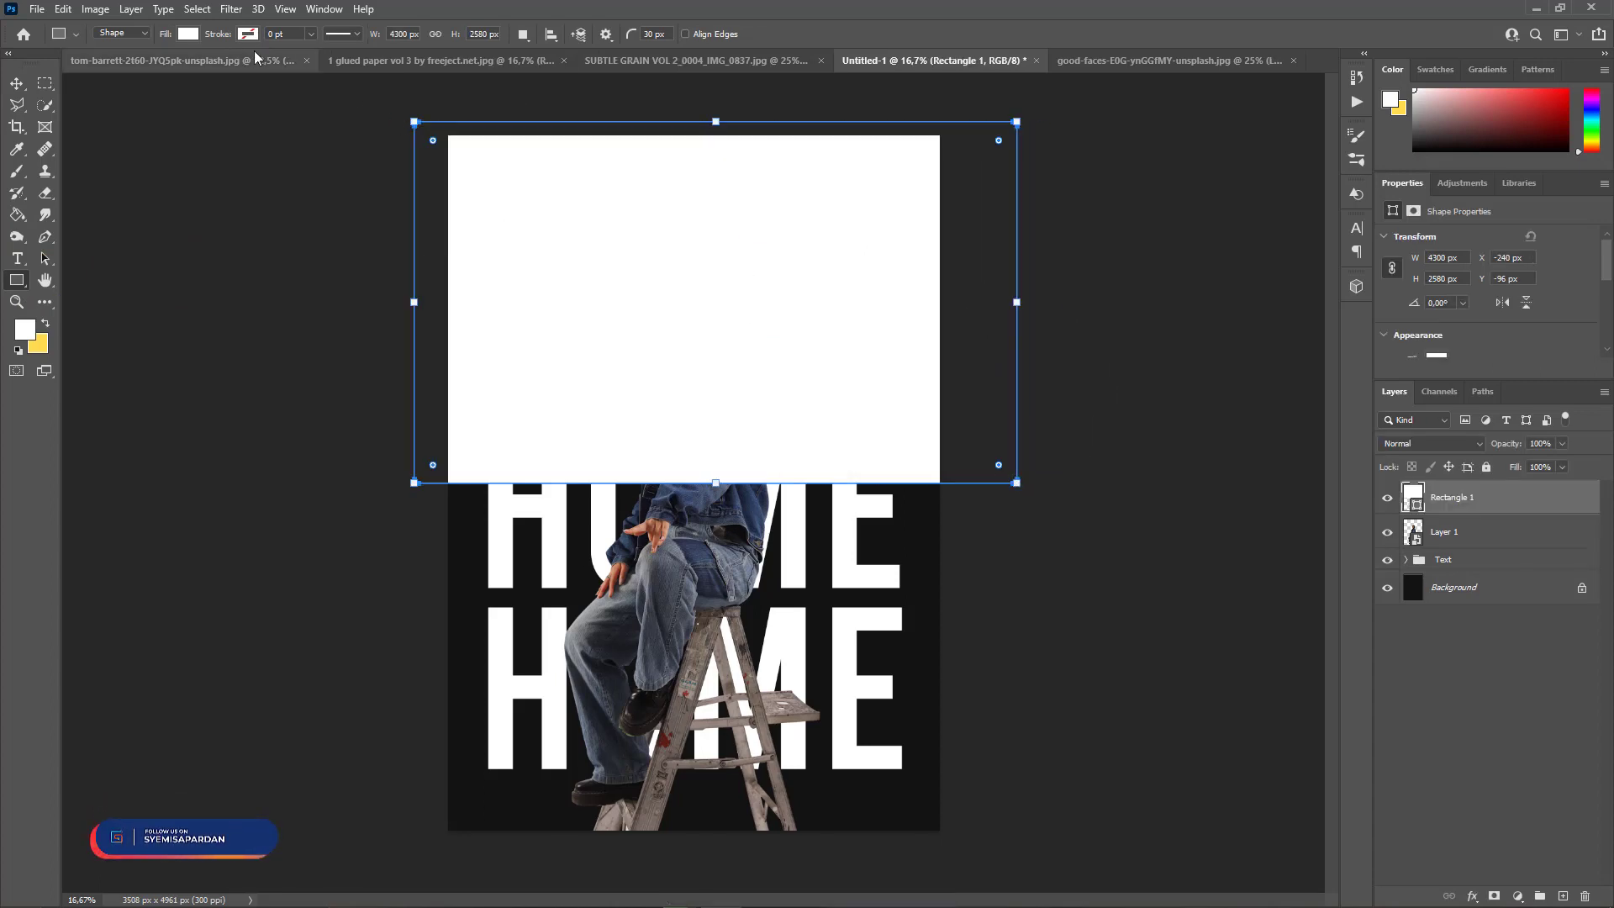
click(16, 84)
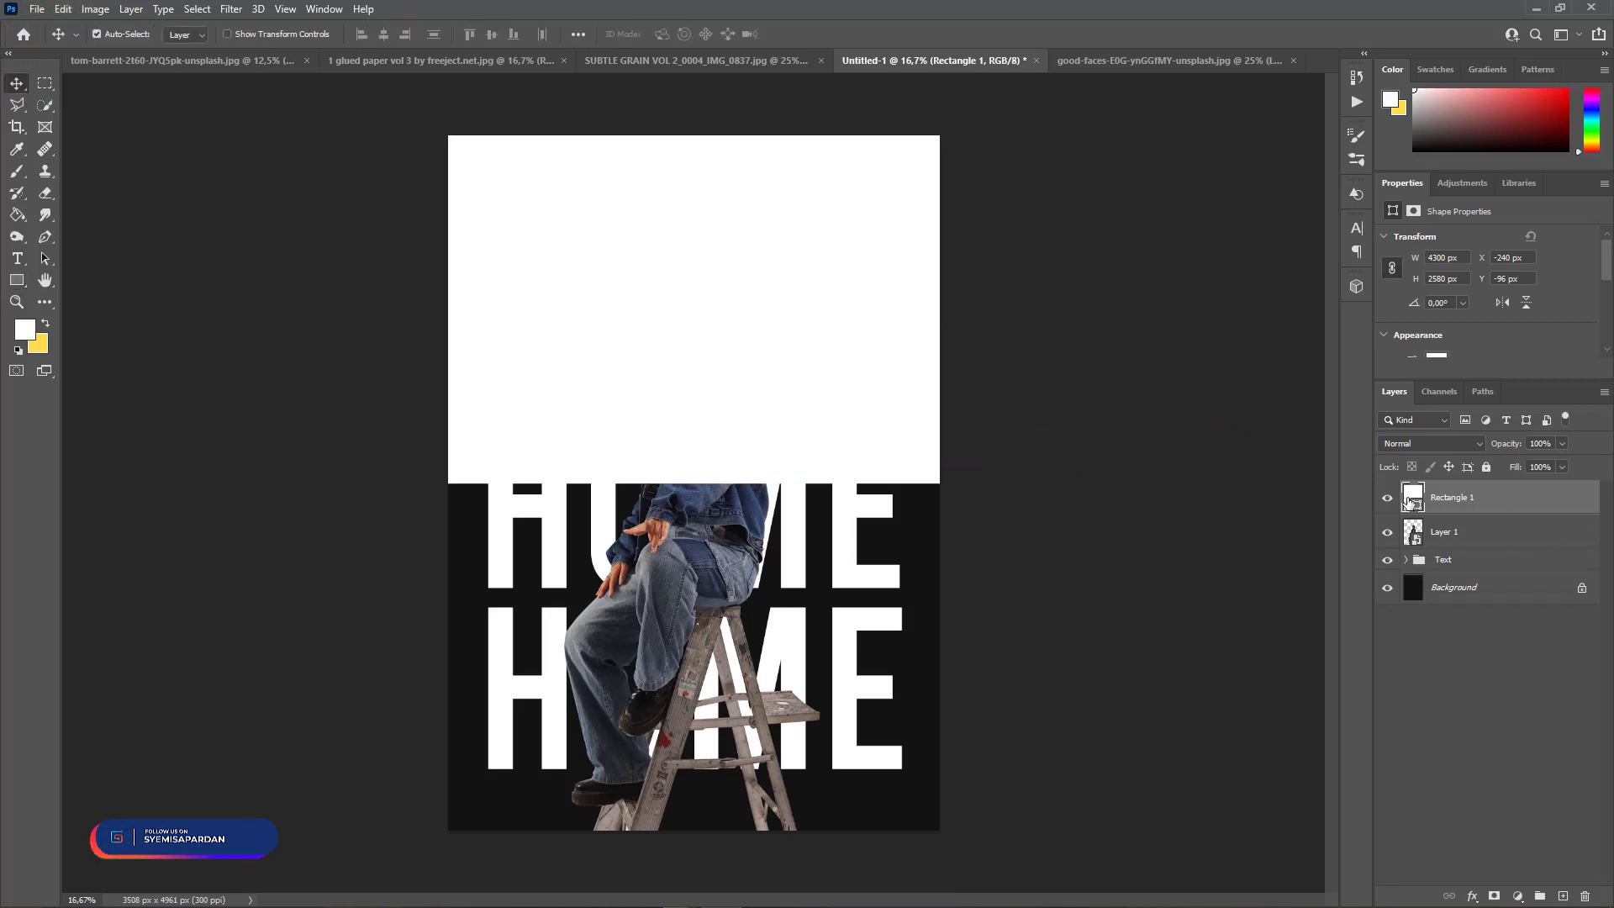
drag(1410, 502, 1413, 570)
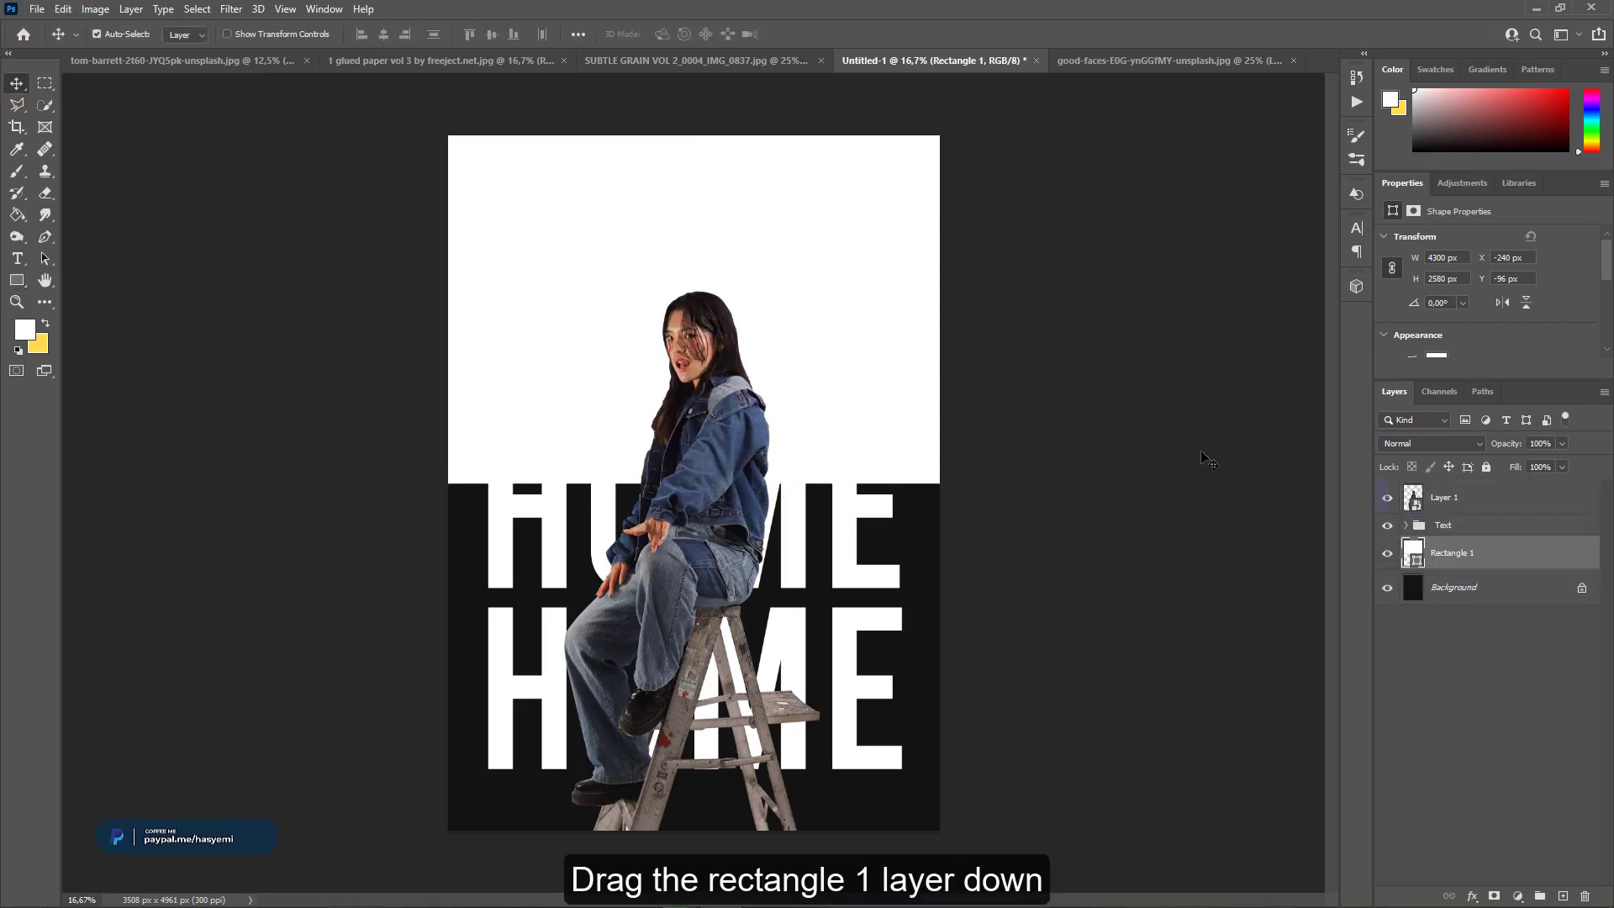
Copy the black-and-white cloud photo into the poster as a layer directly above the rectangle, re-dock its window, and return to the poster
click(184, 62)
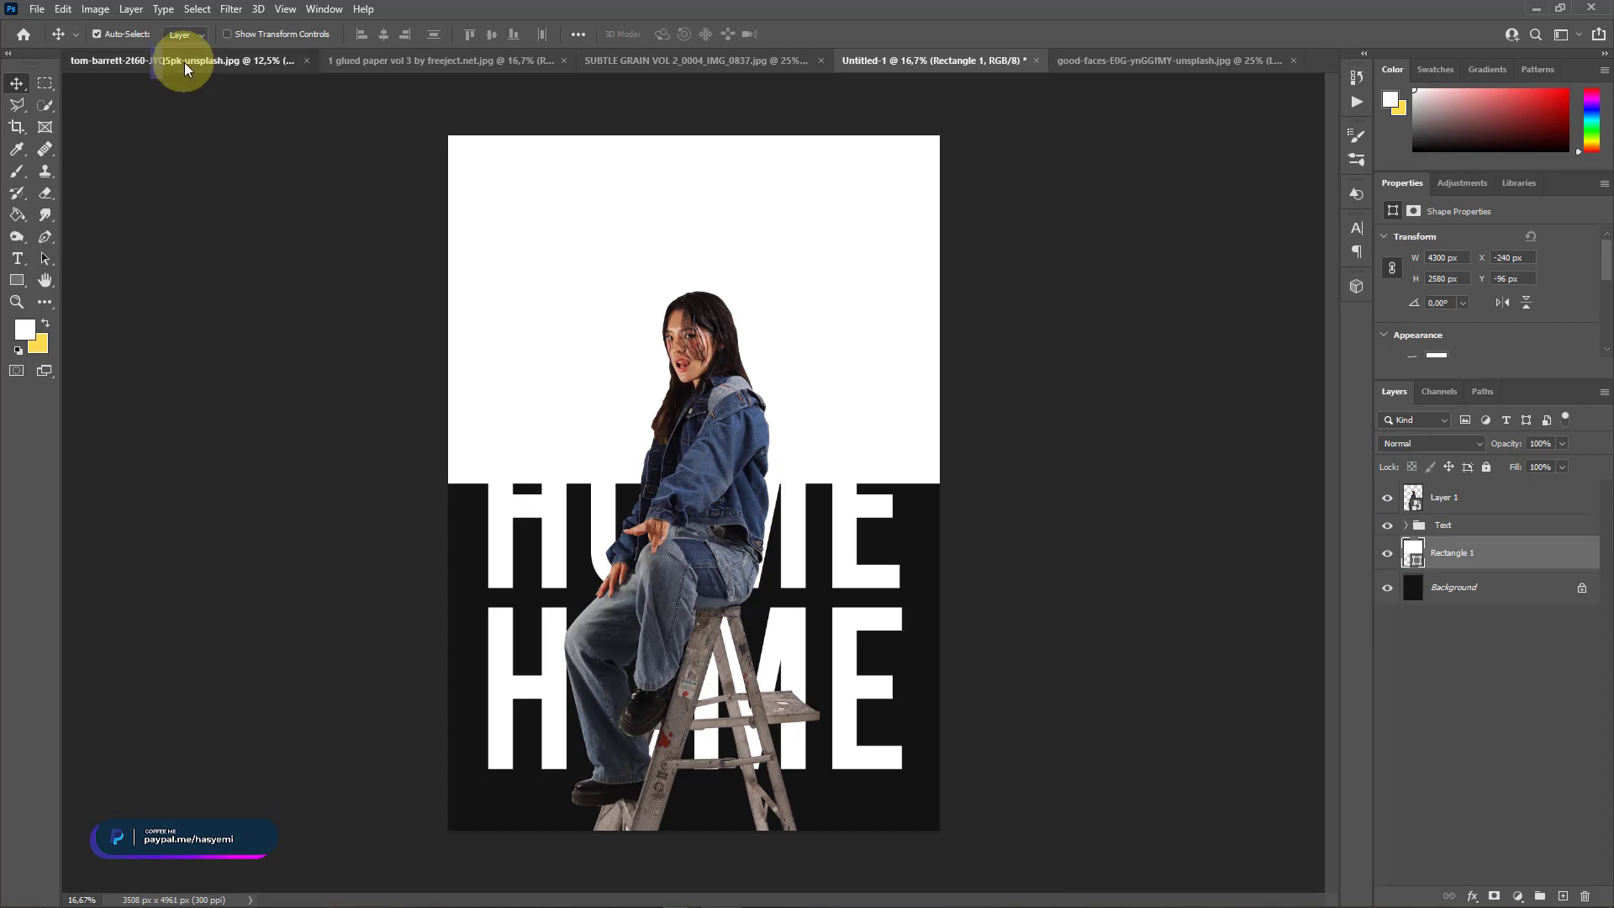
right_click(184, 62)
click(241, 149)
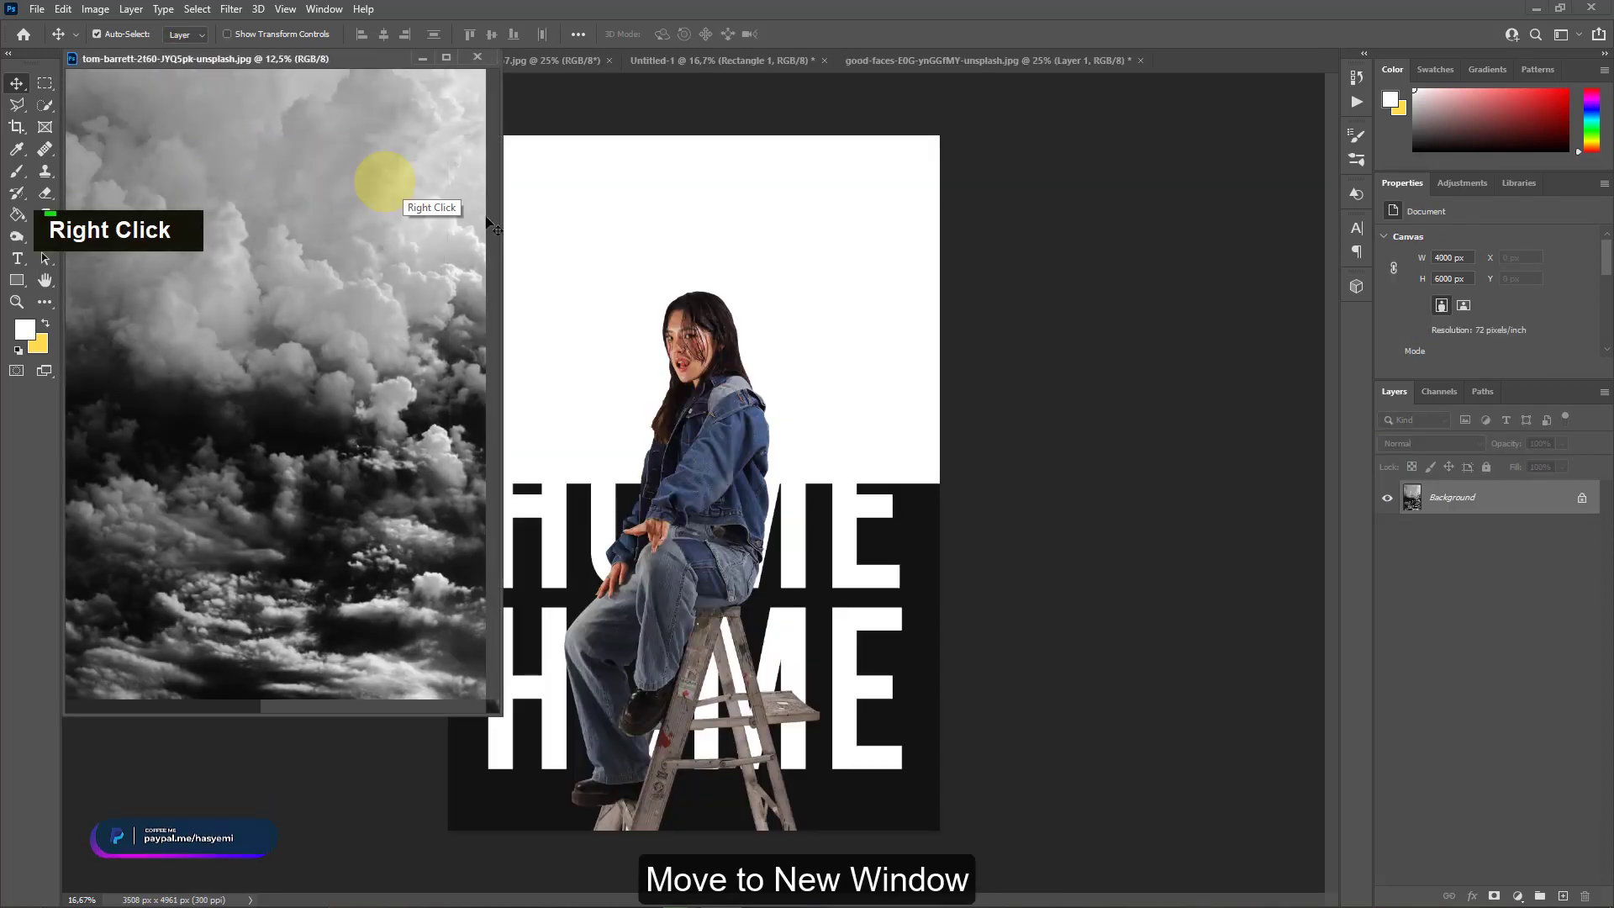
drag(1426, 502, 825, 337)
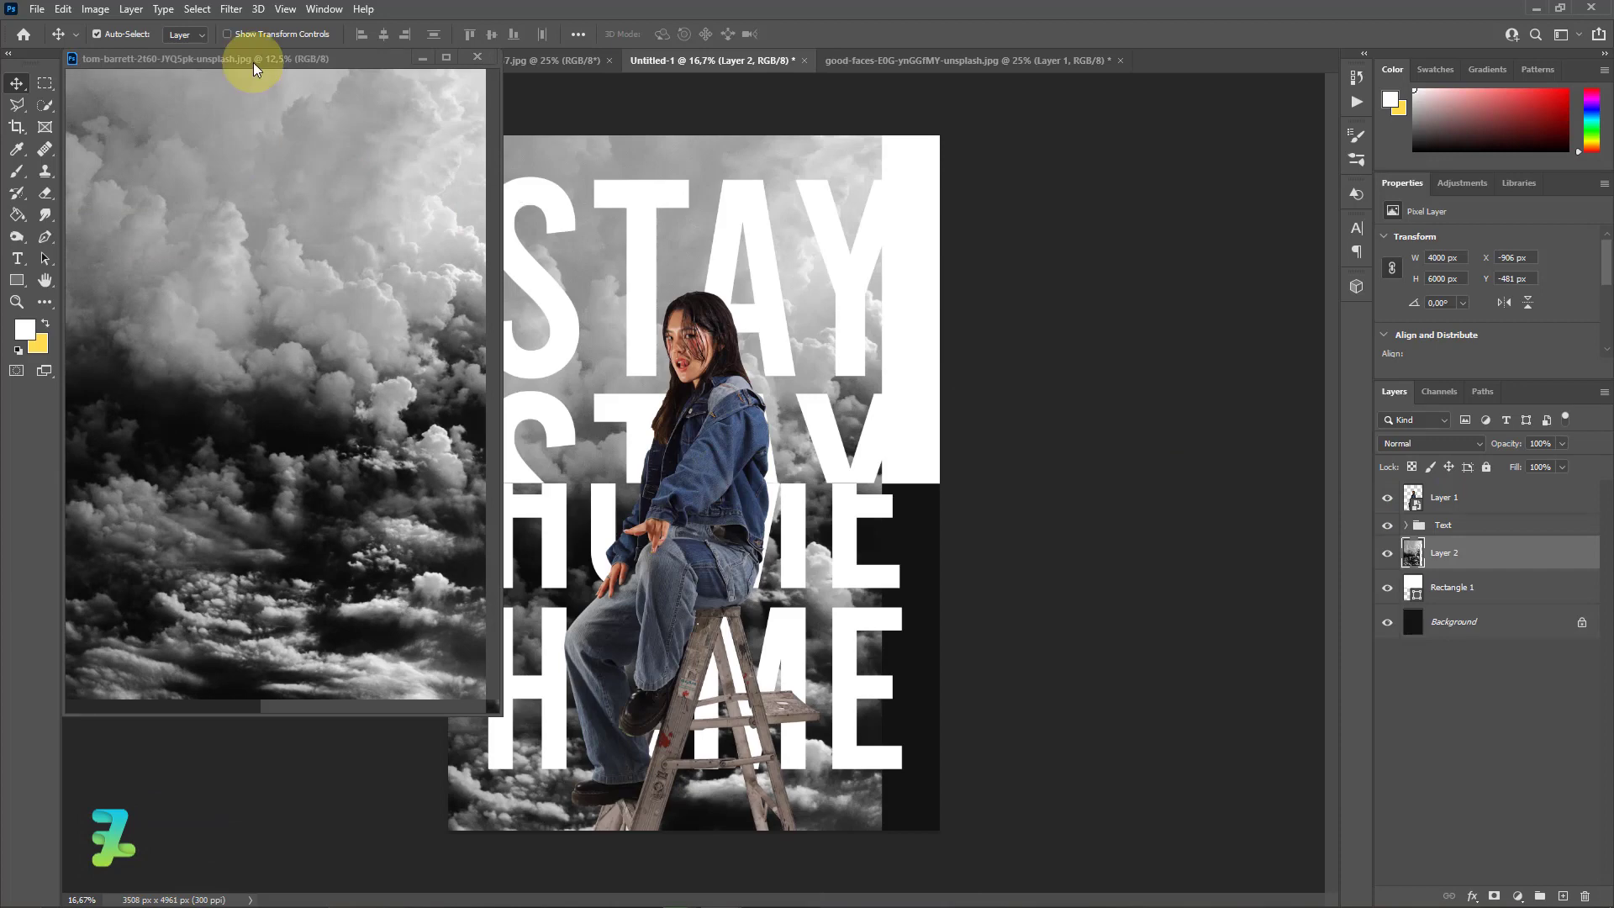
drag(254, 63, 1154, 64)
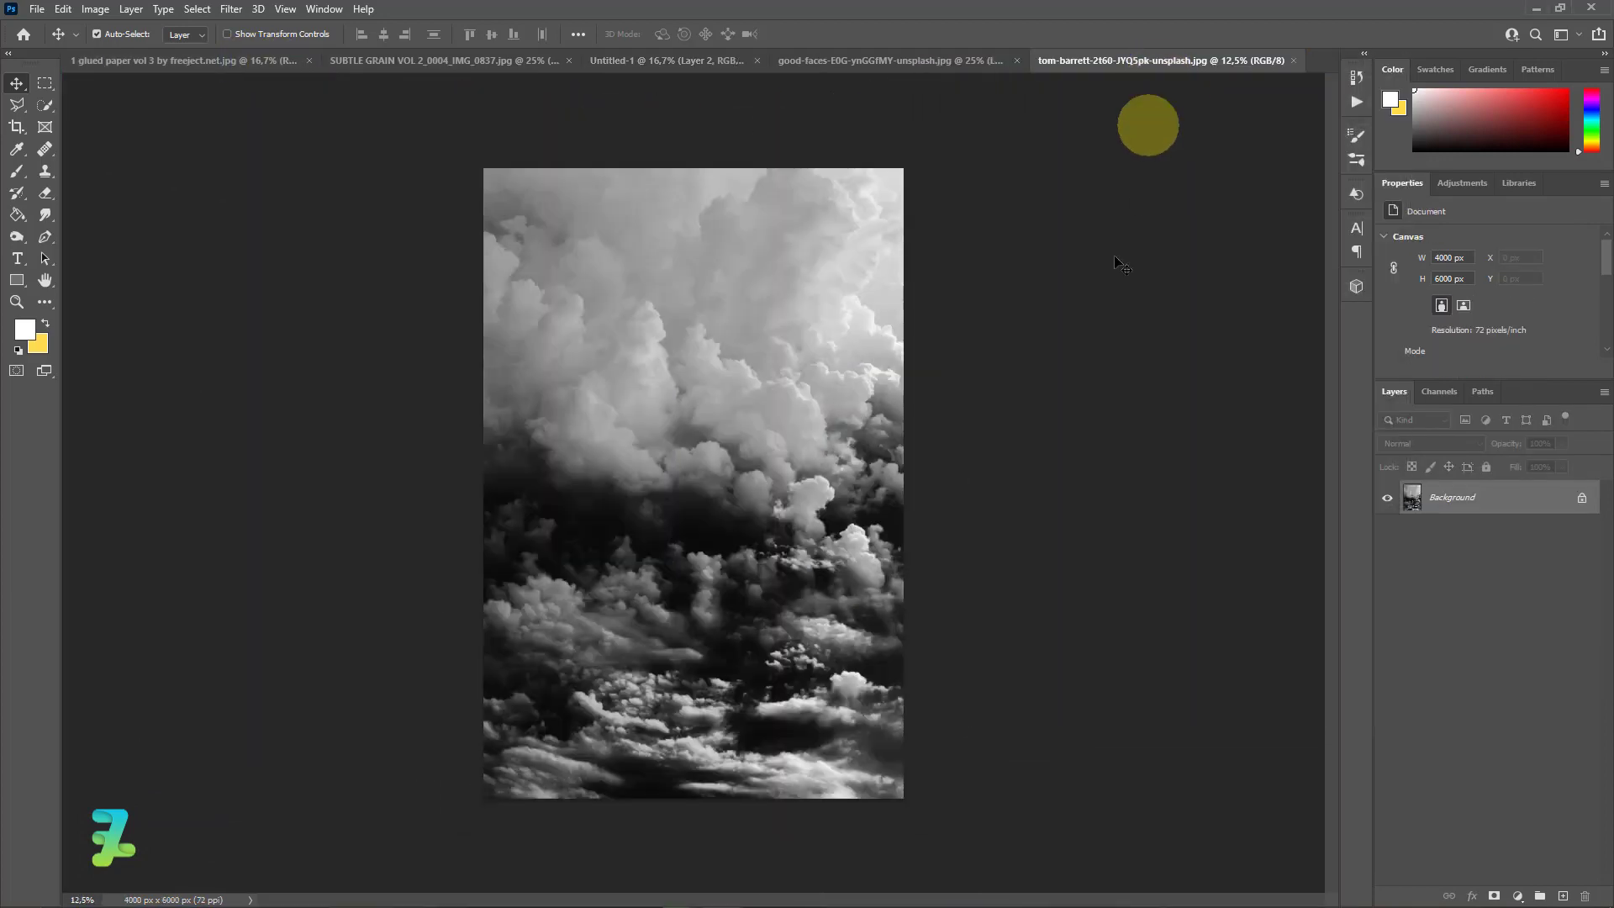
click(613, 62)
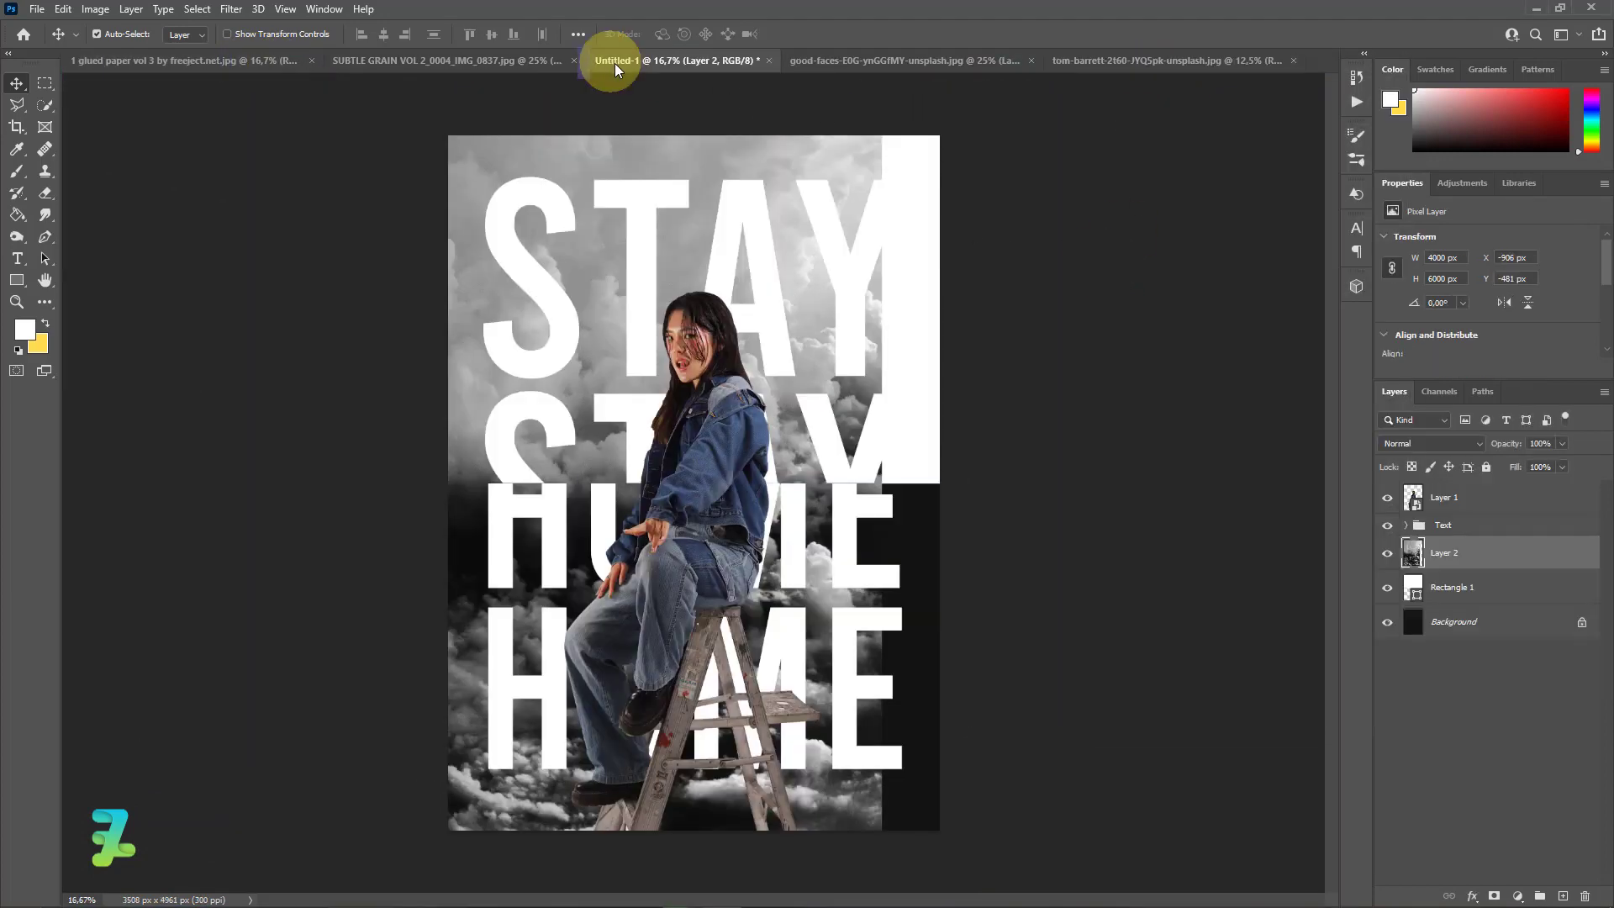
Reposition the cloud layer up and across so it spans the poster's full width behind the lettering, keeping its 100% scale
key(ctrl+t)
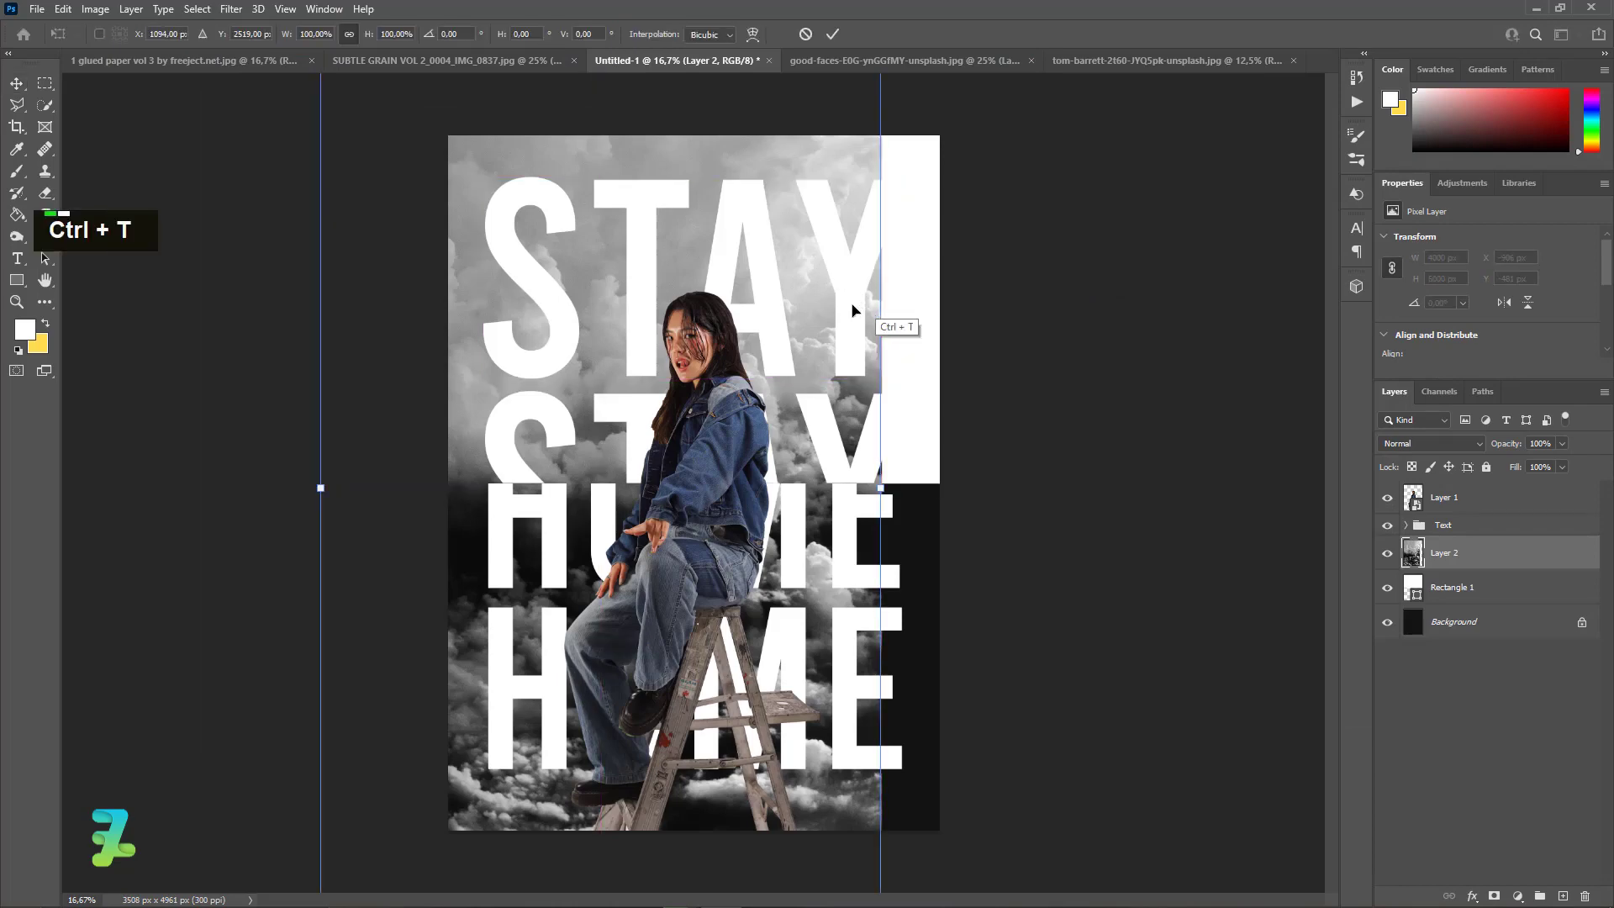
drag(798, 313, 877, 201)
drag(892, 345, 893, 313)
click(16, 84)
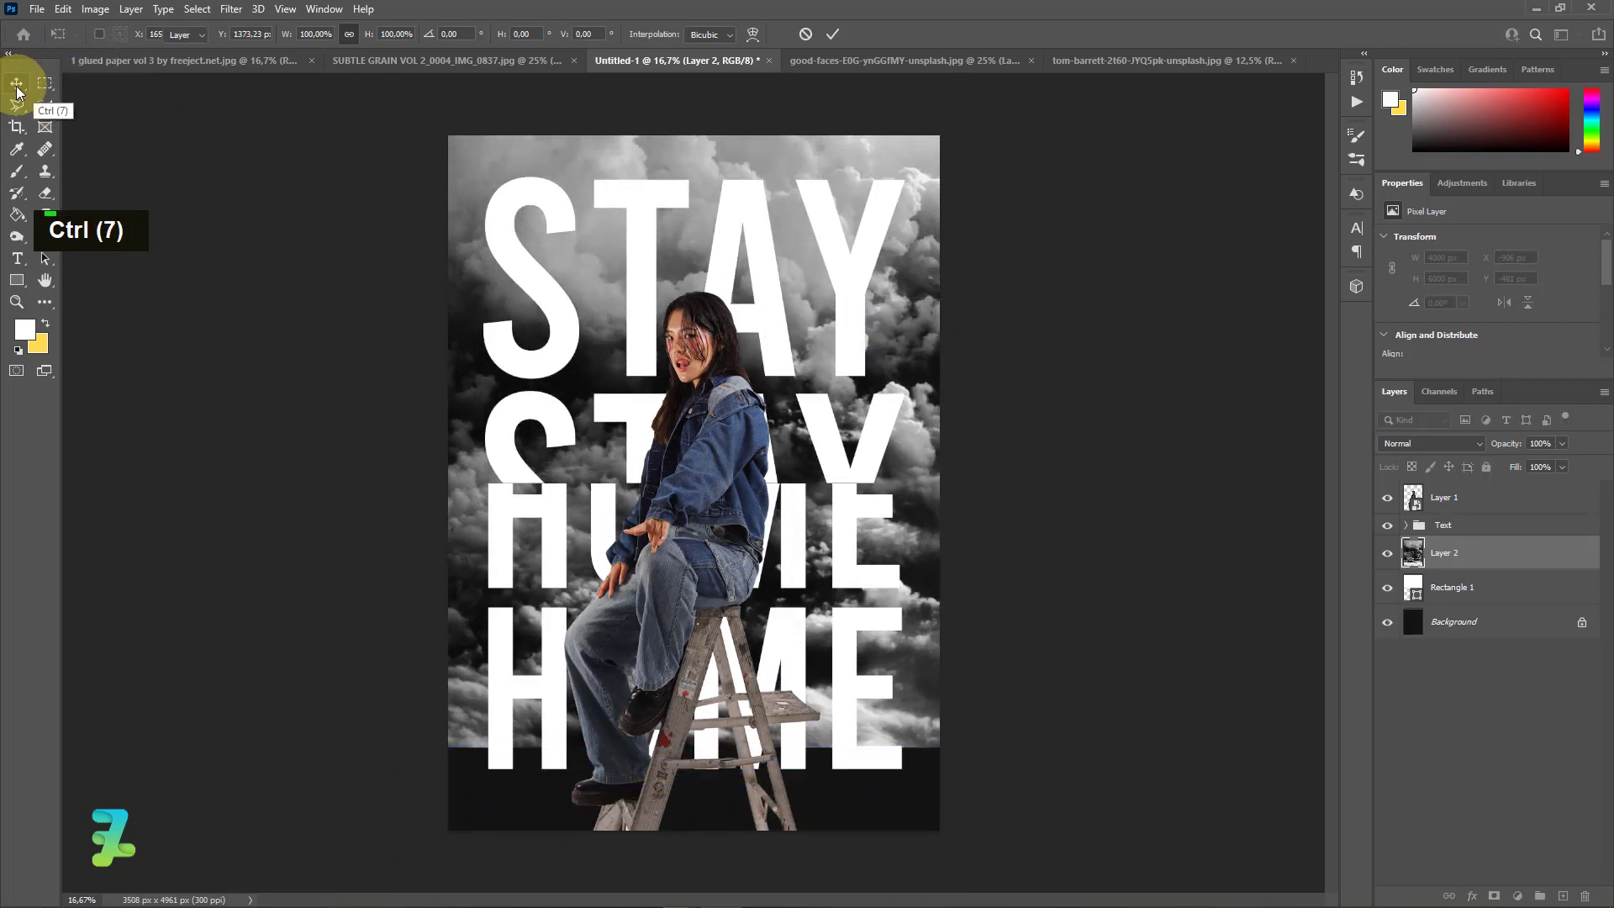
Clip the cloud layer to the white rectangle and shift it slightly down to about X -366 px, Y -1549 px
right_click(1528, 563)
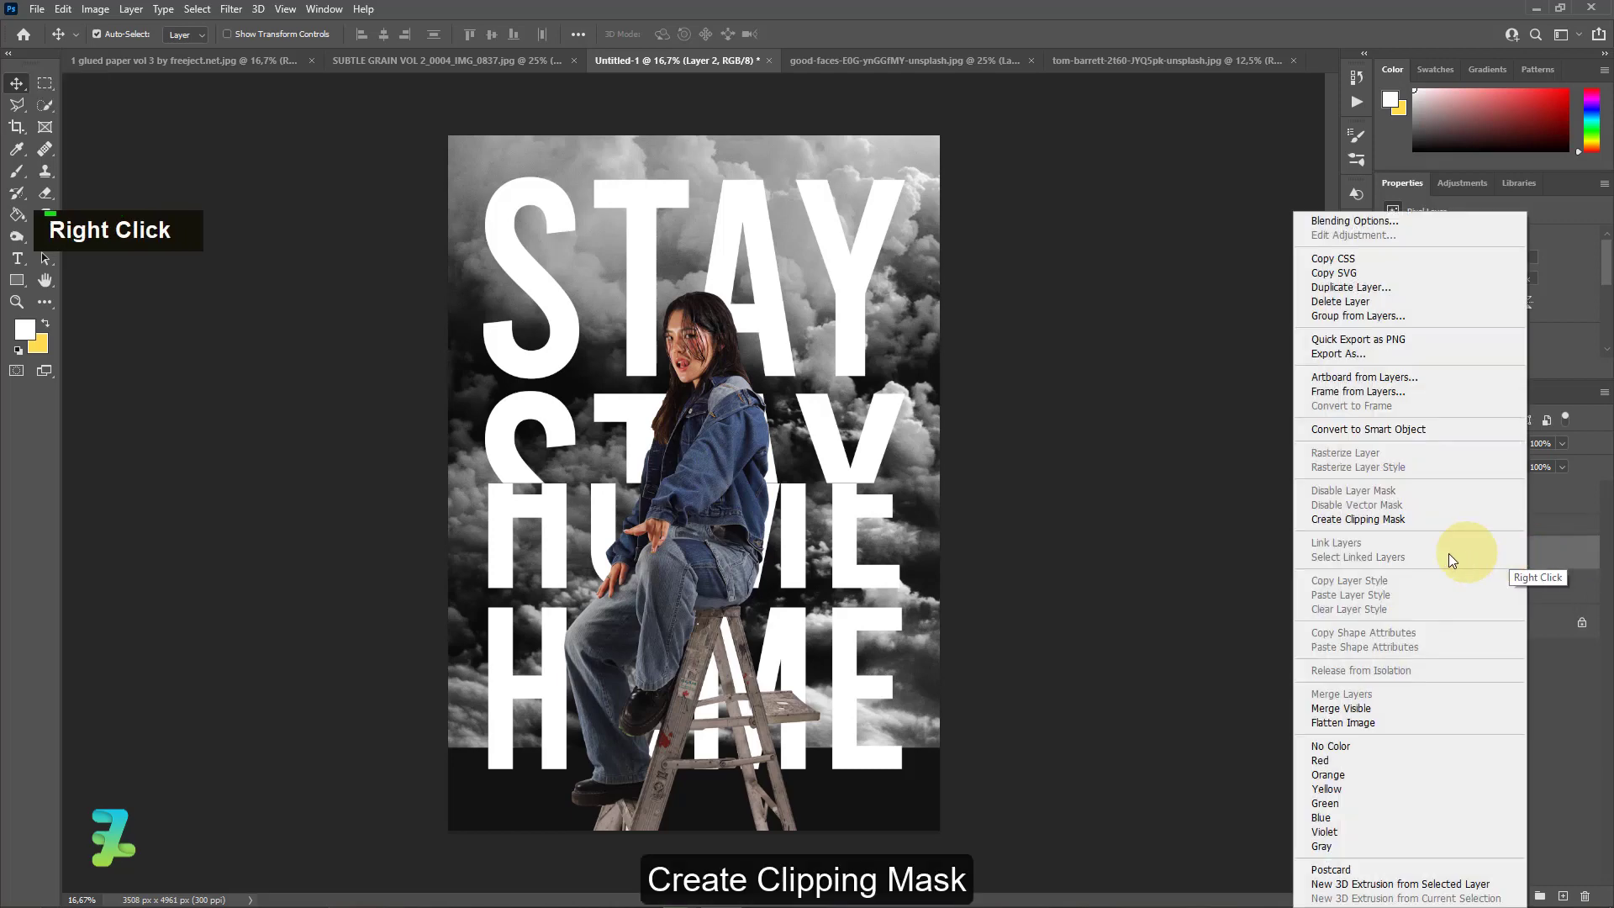
click(1360, 523)
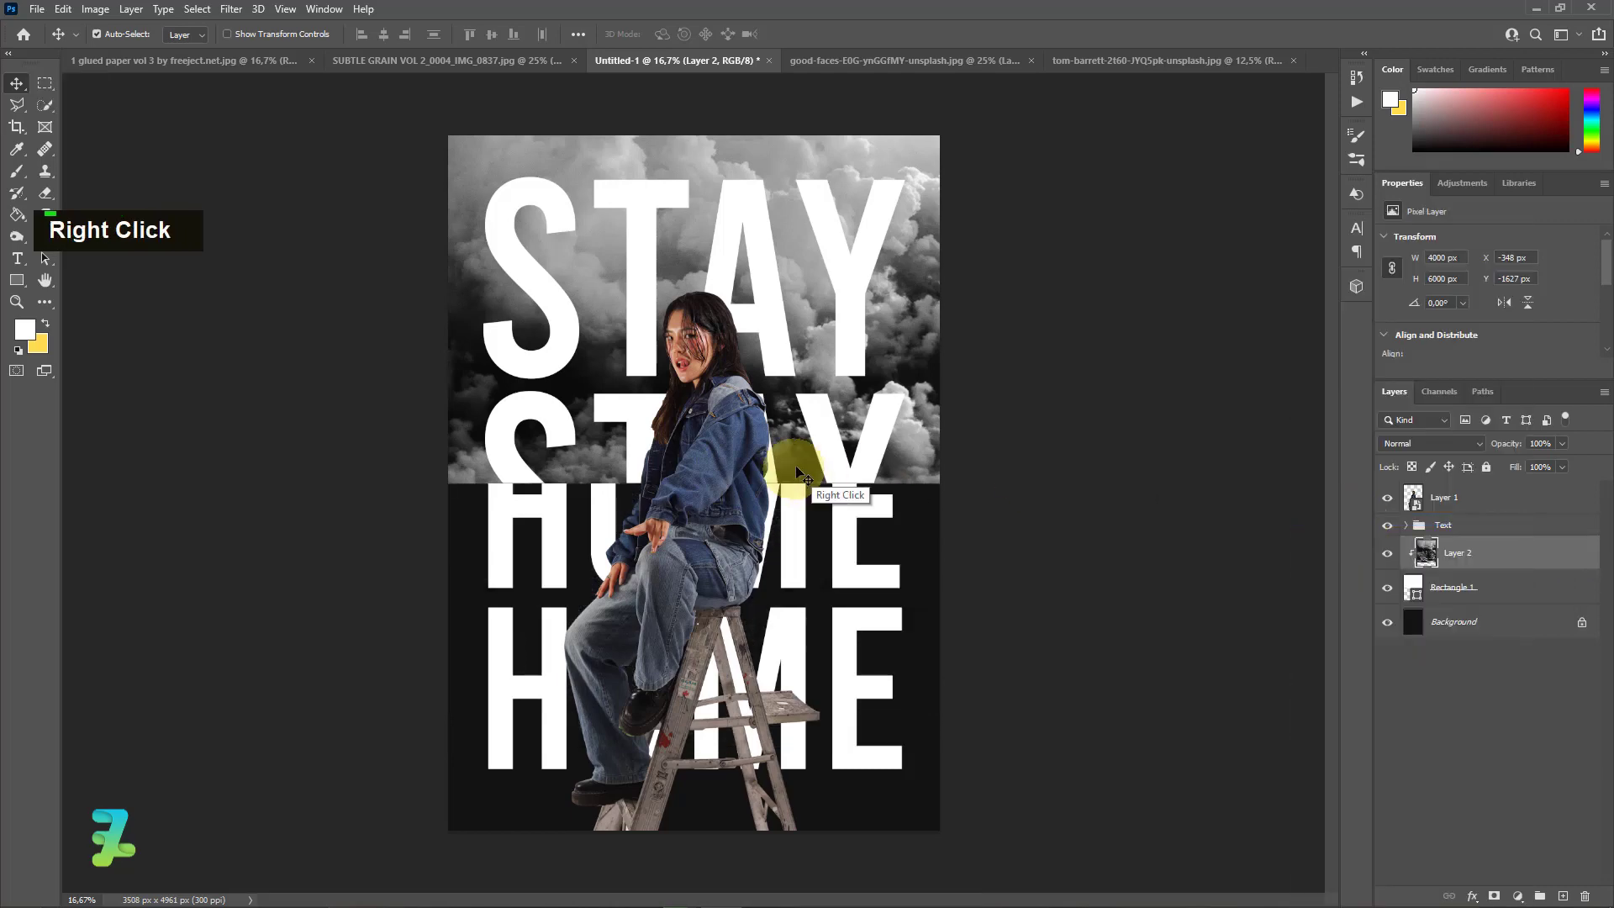
drag(914, 363, 910, 374)
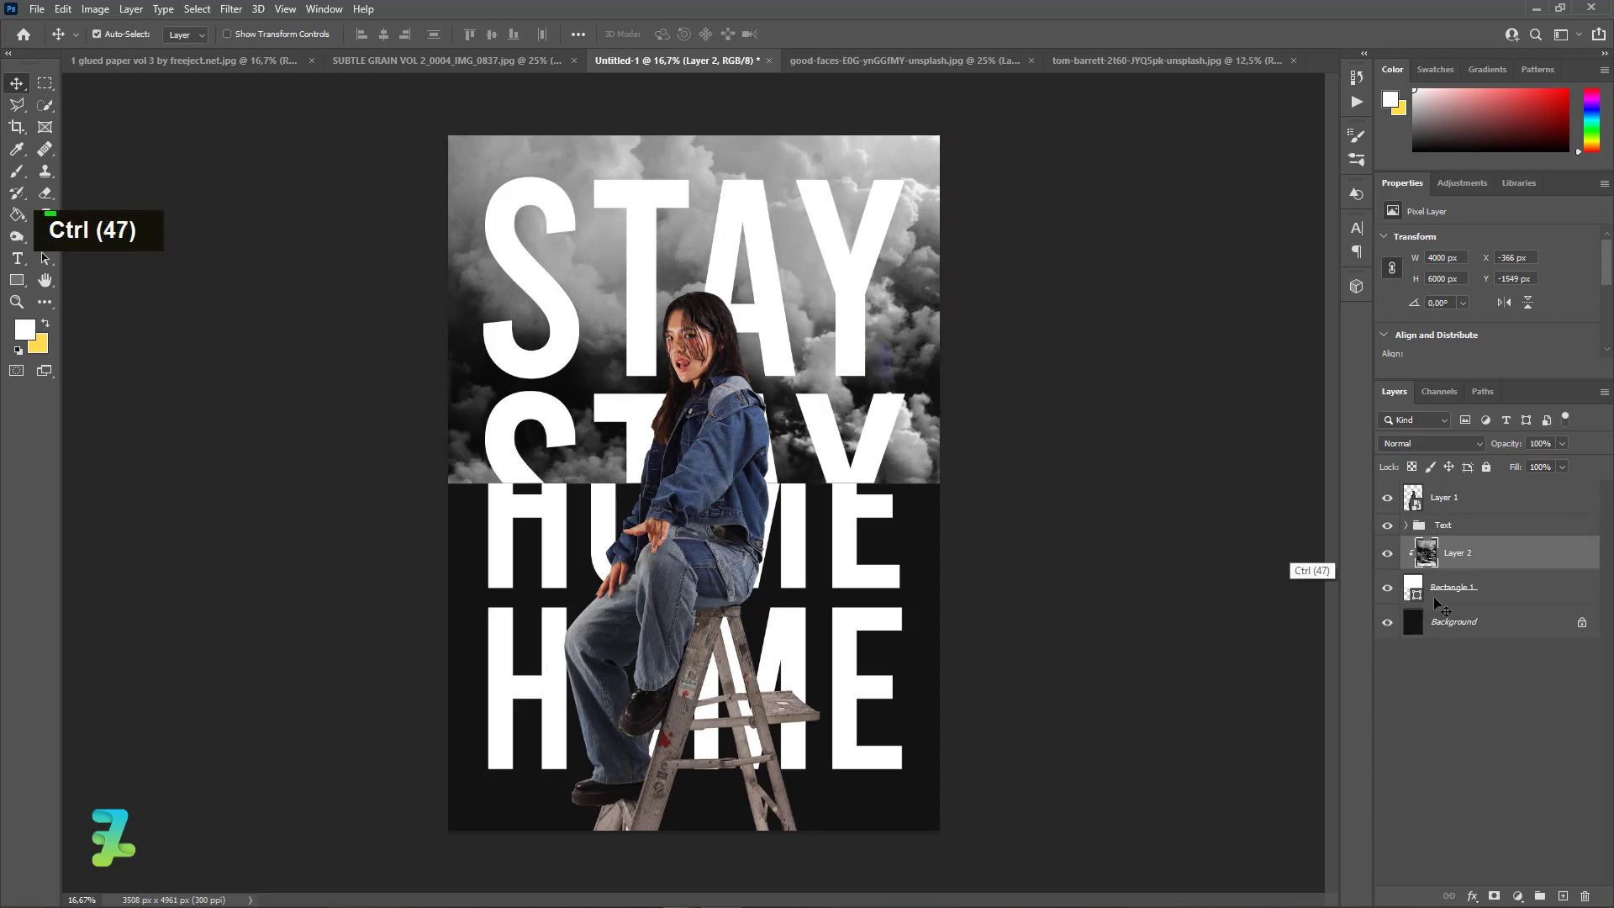
Apply a Color Overlay layer style in #ffba00 to the Text group at Normal blend mode and 100% opacity
double_click(1524, 534)
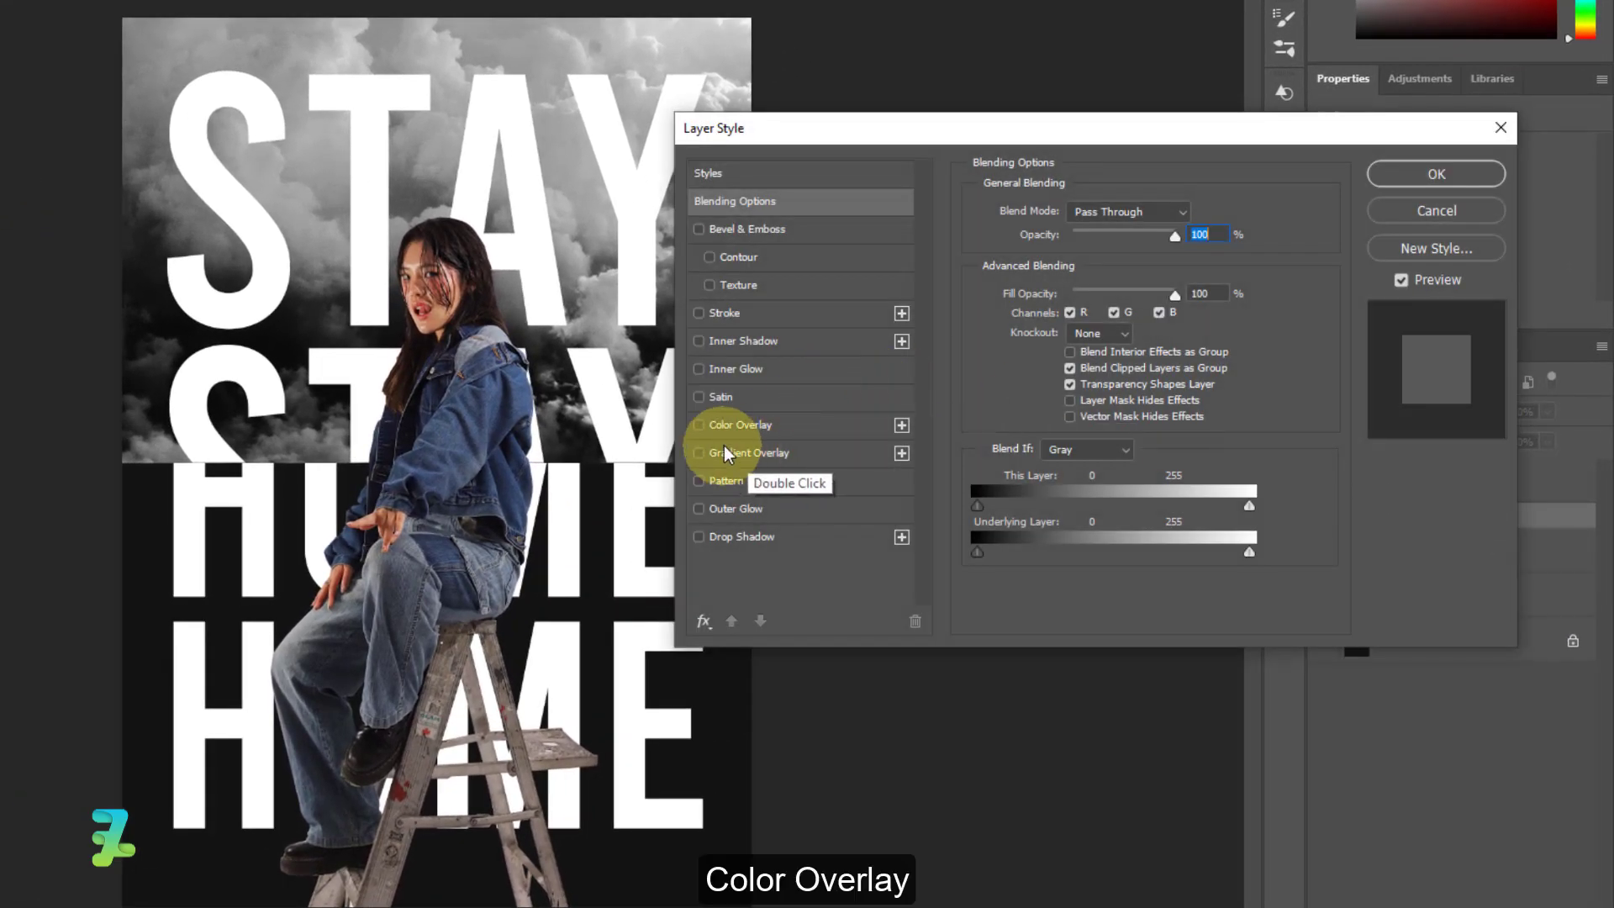
click(730, 425)
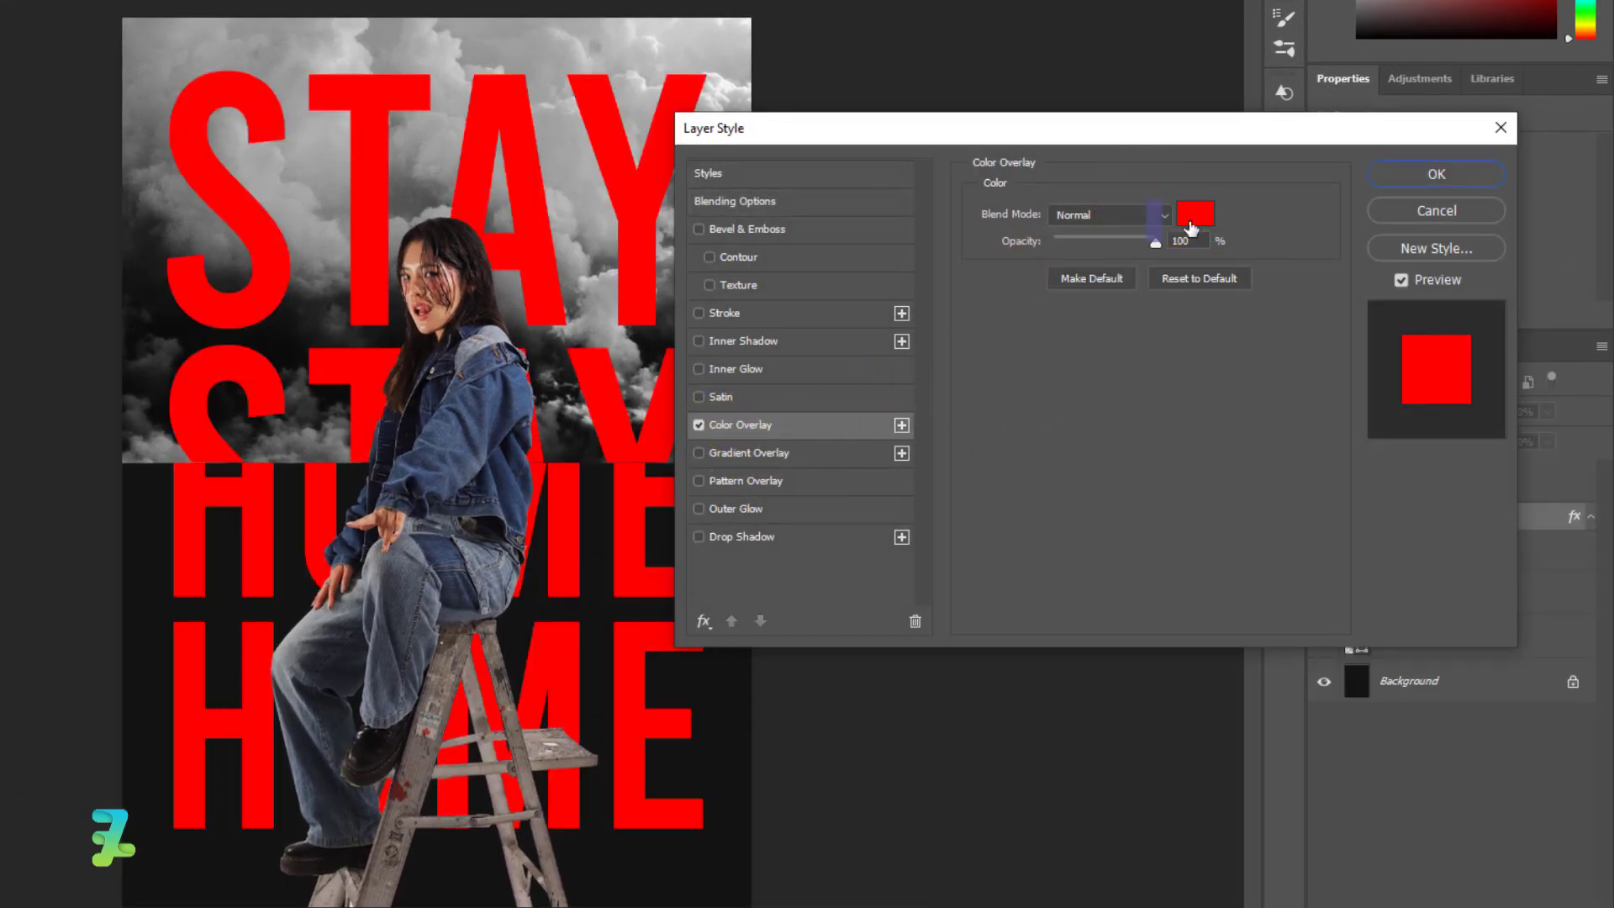
click(1191, 221)
mouse_move(903, 370)
mouse_down()
mouse_move(903, 395)
mouse_move(903, 378)
mouse_up()
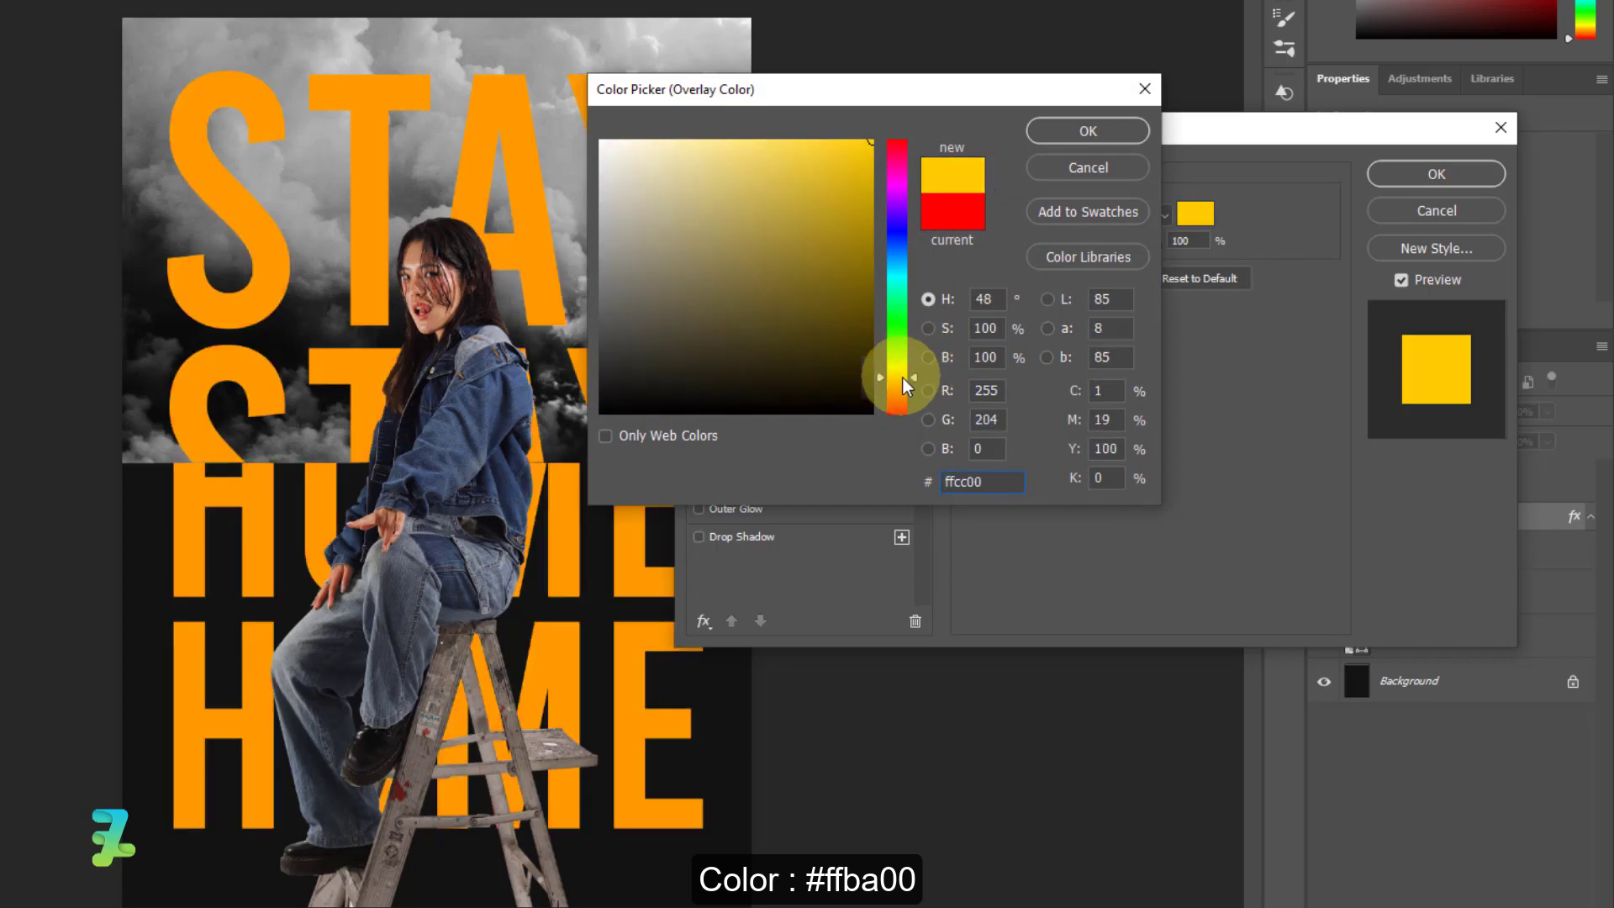
text(ffba00)
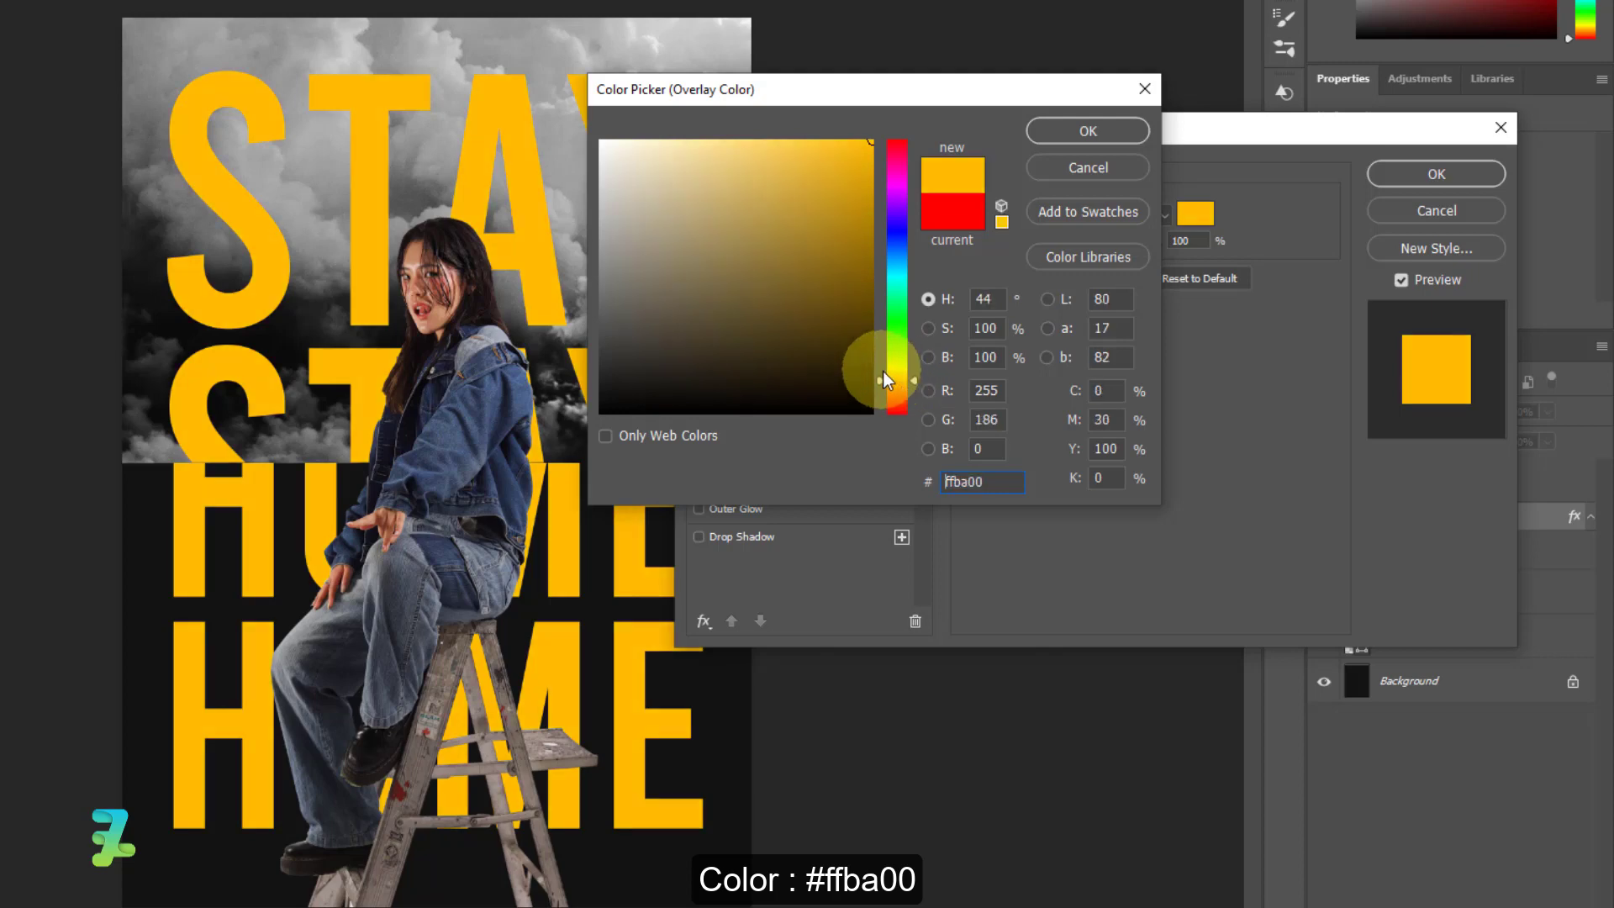
click(1065, 134)
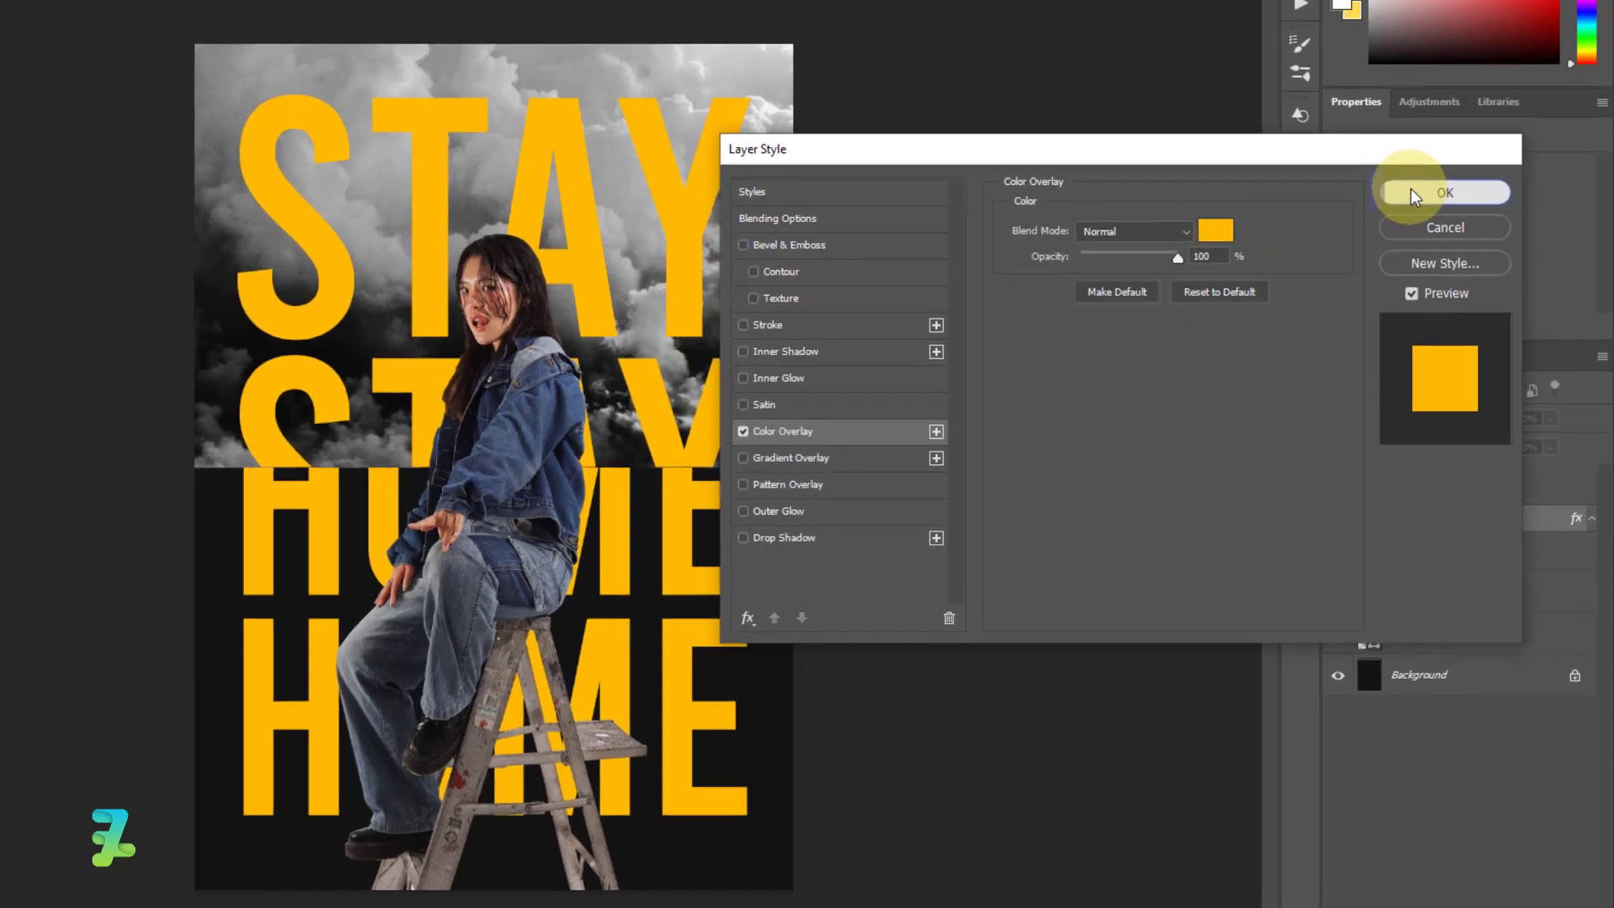
click(1405, 177)
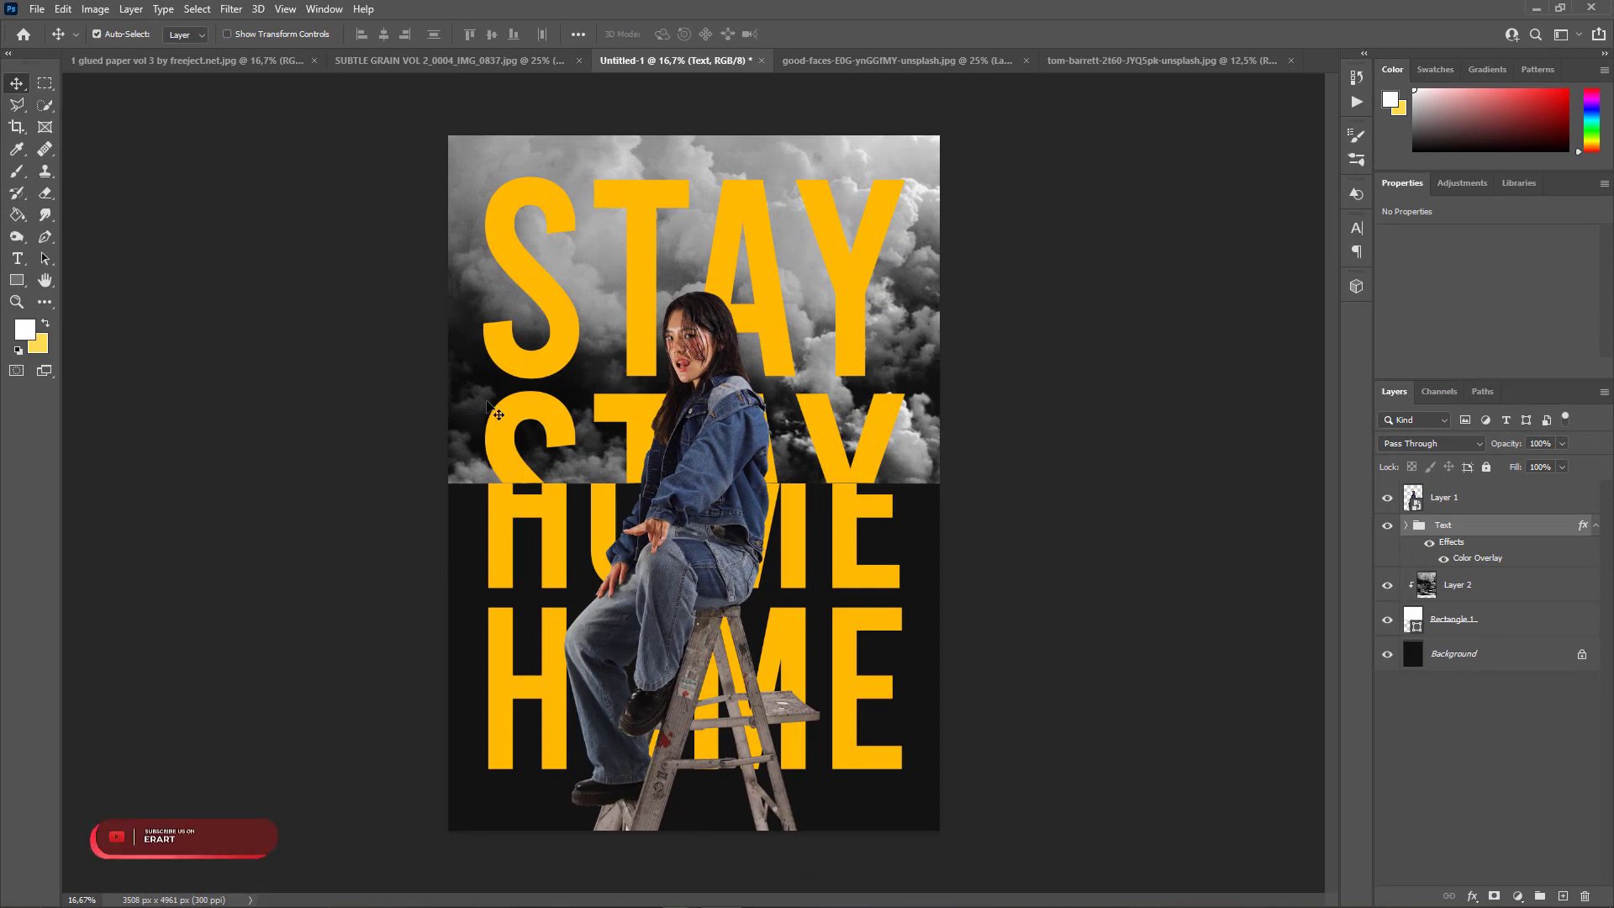
Draw a small vertical rectangle about 204 x 613 px over the poster's right edge at the STAY/HOME split, on a new layer above the Text group
click(32, 285)
click(14, 281)
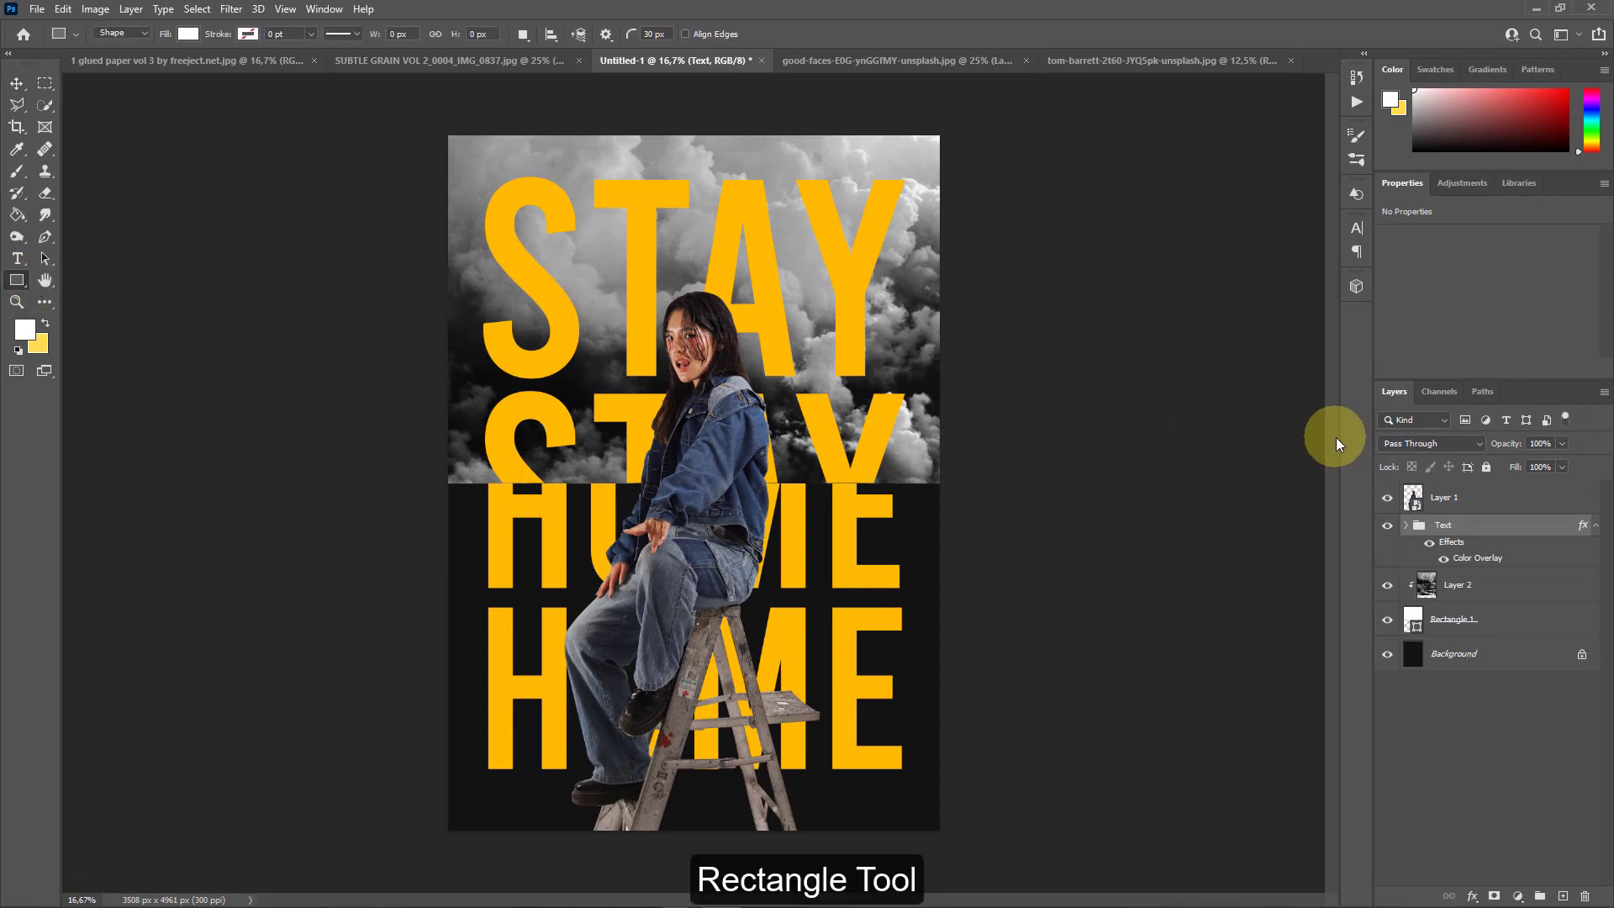
click(1562, 896)
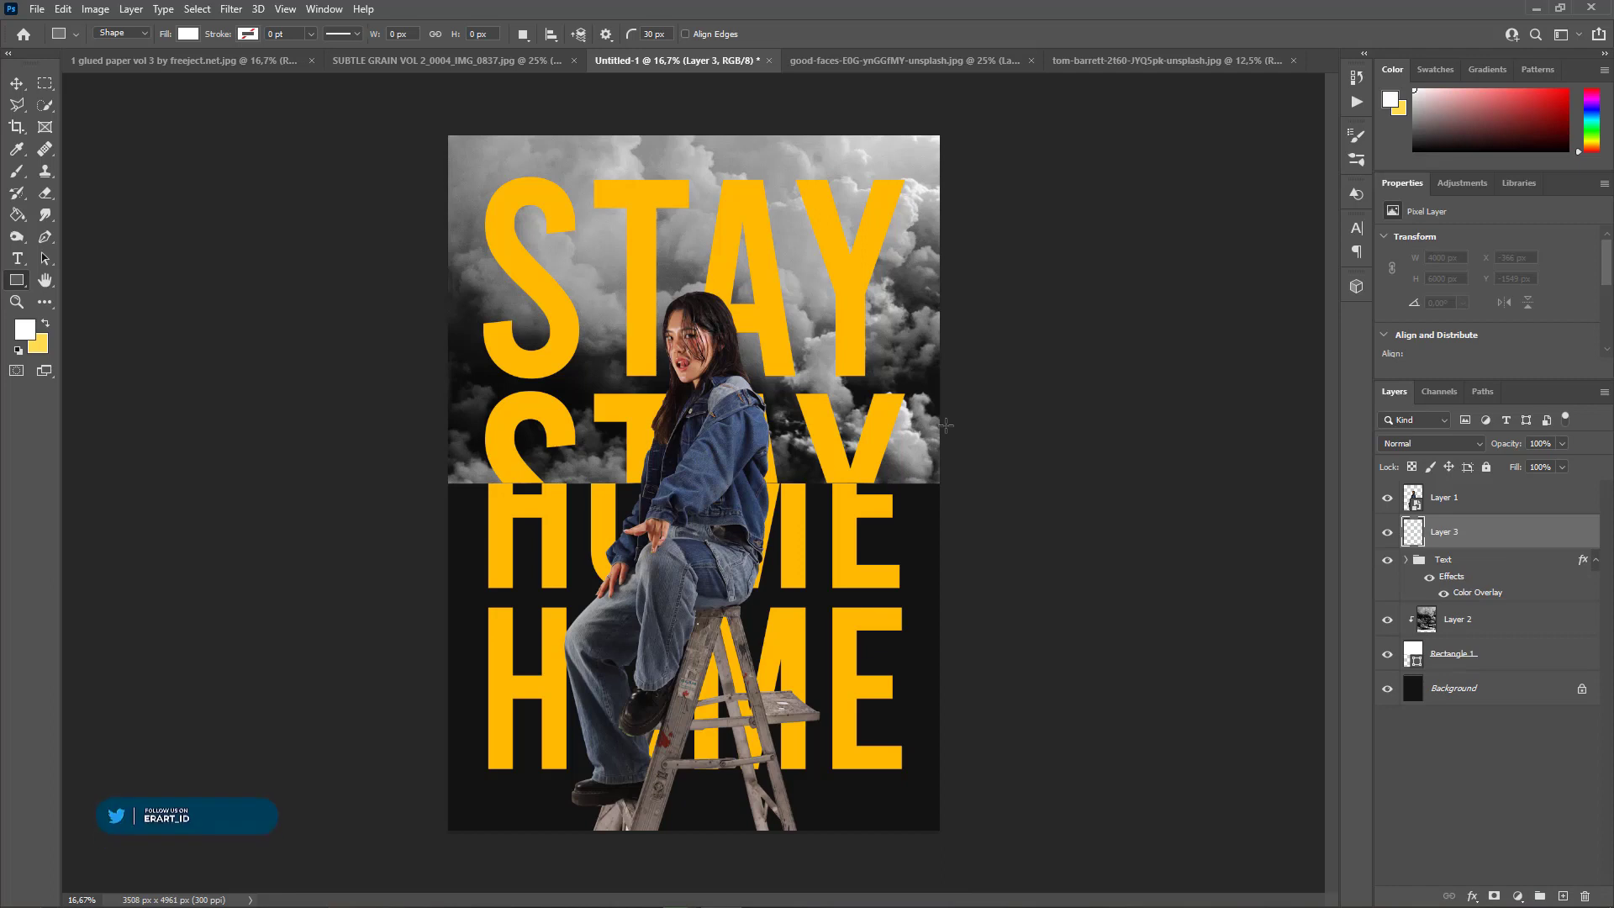
mouse_move(951, 440)
mouse_down()
mouse_move(925, 471)
mouse_move(924, 525)
mouse_up()
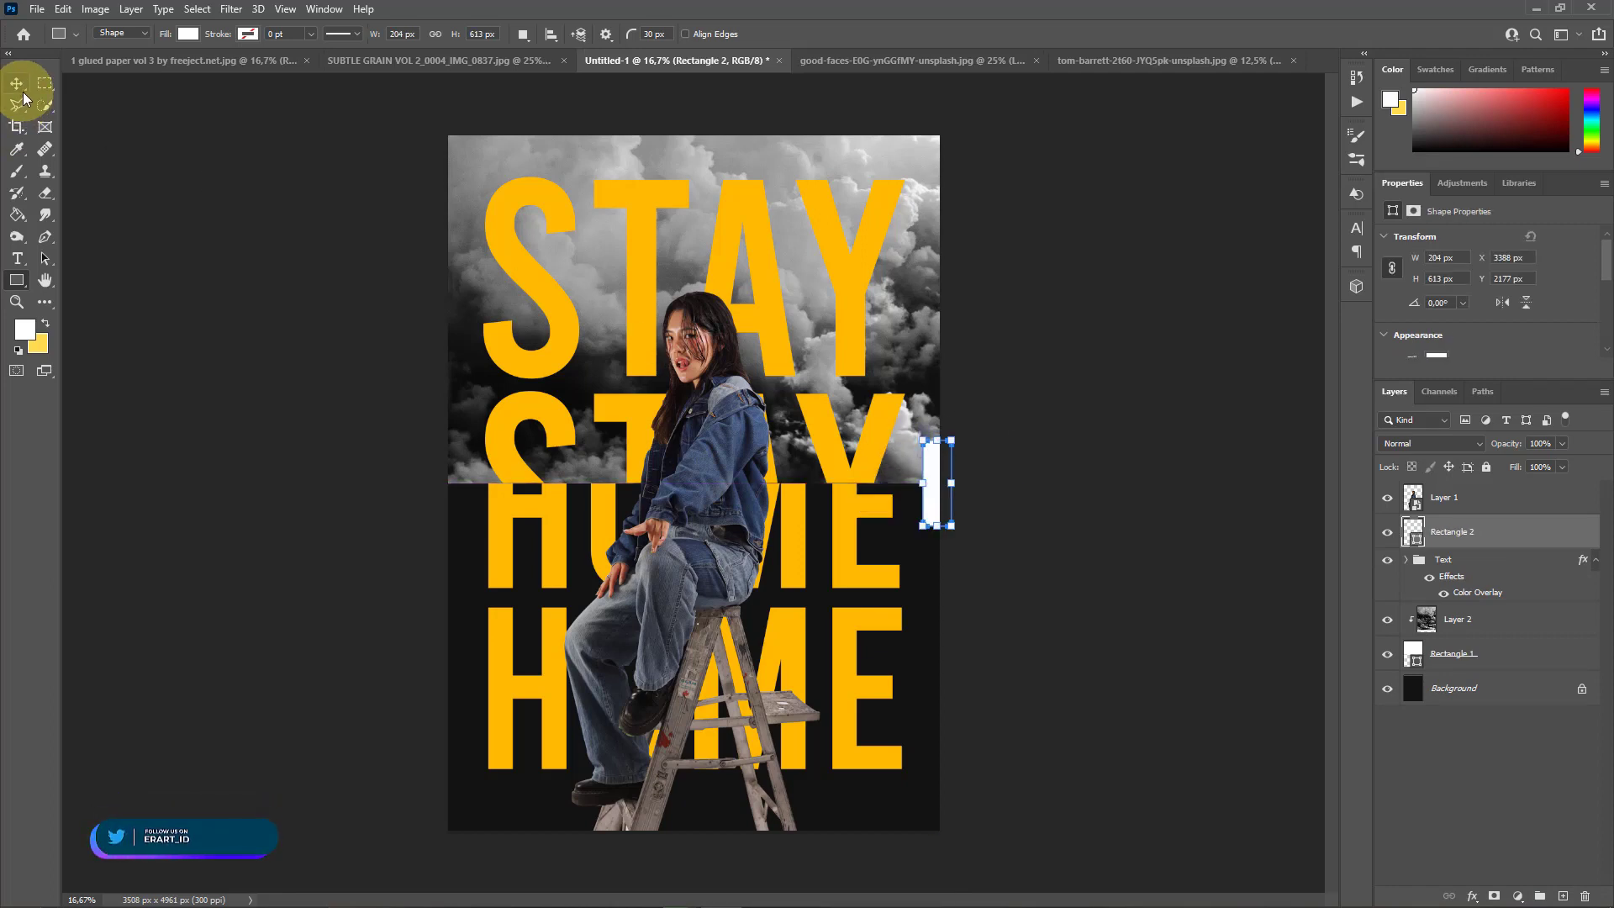
Recolor the small edge rectangle to #ffba00 by sampling the yellow lettering
double_click(1413, 533)
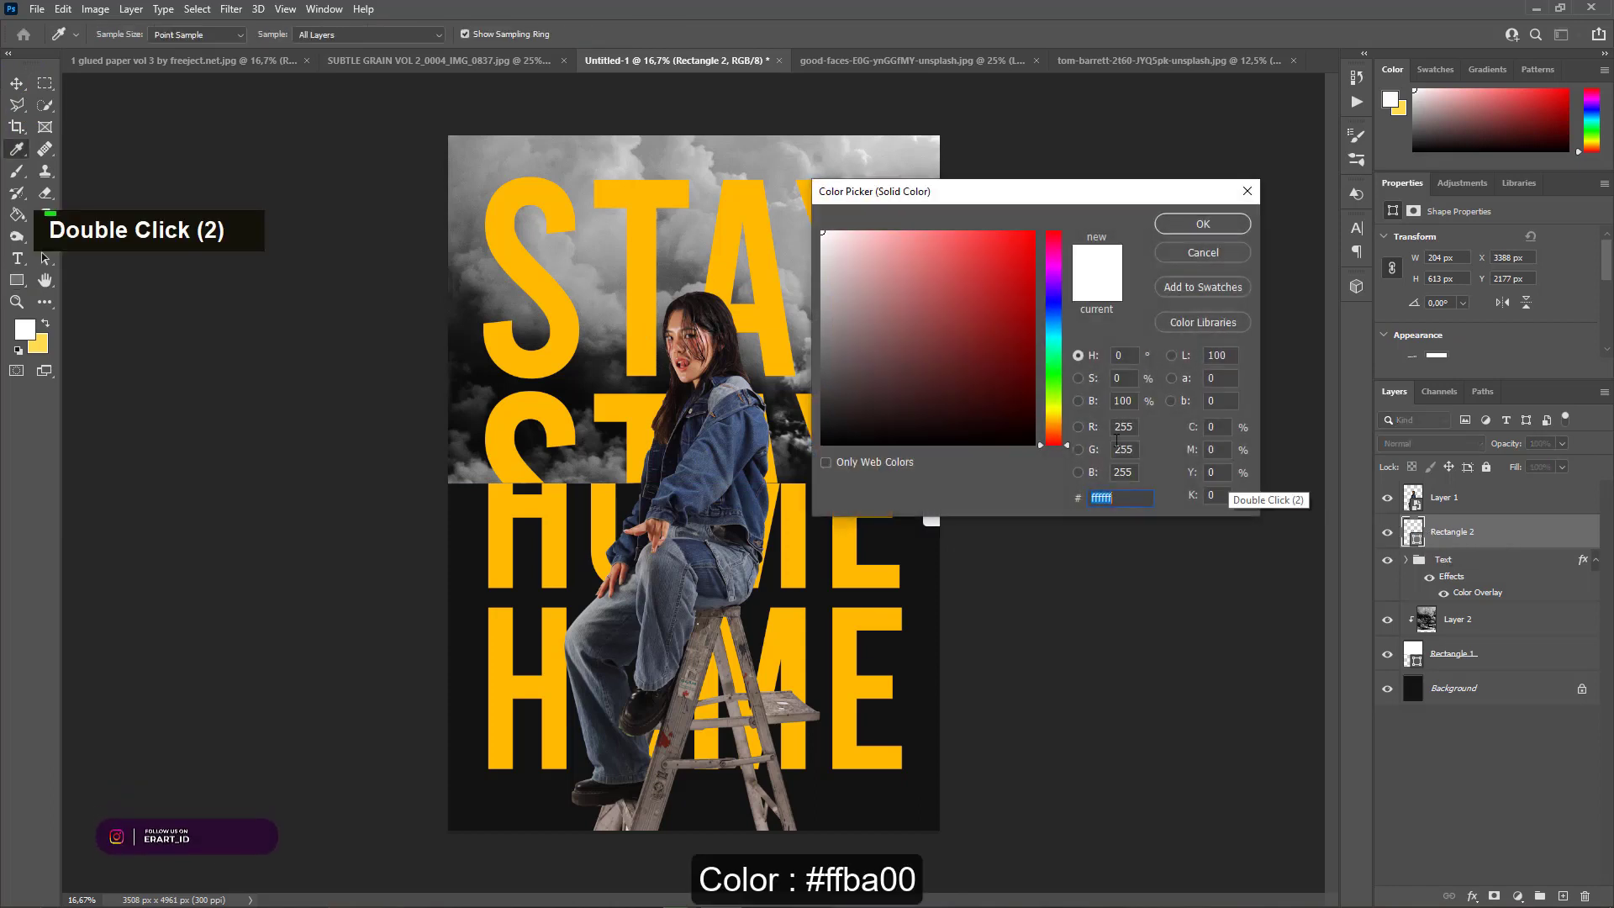
click(536, 402)
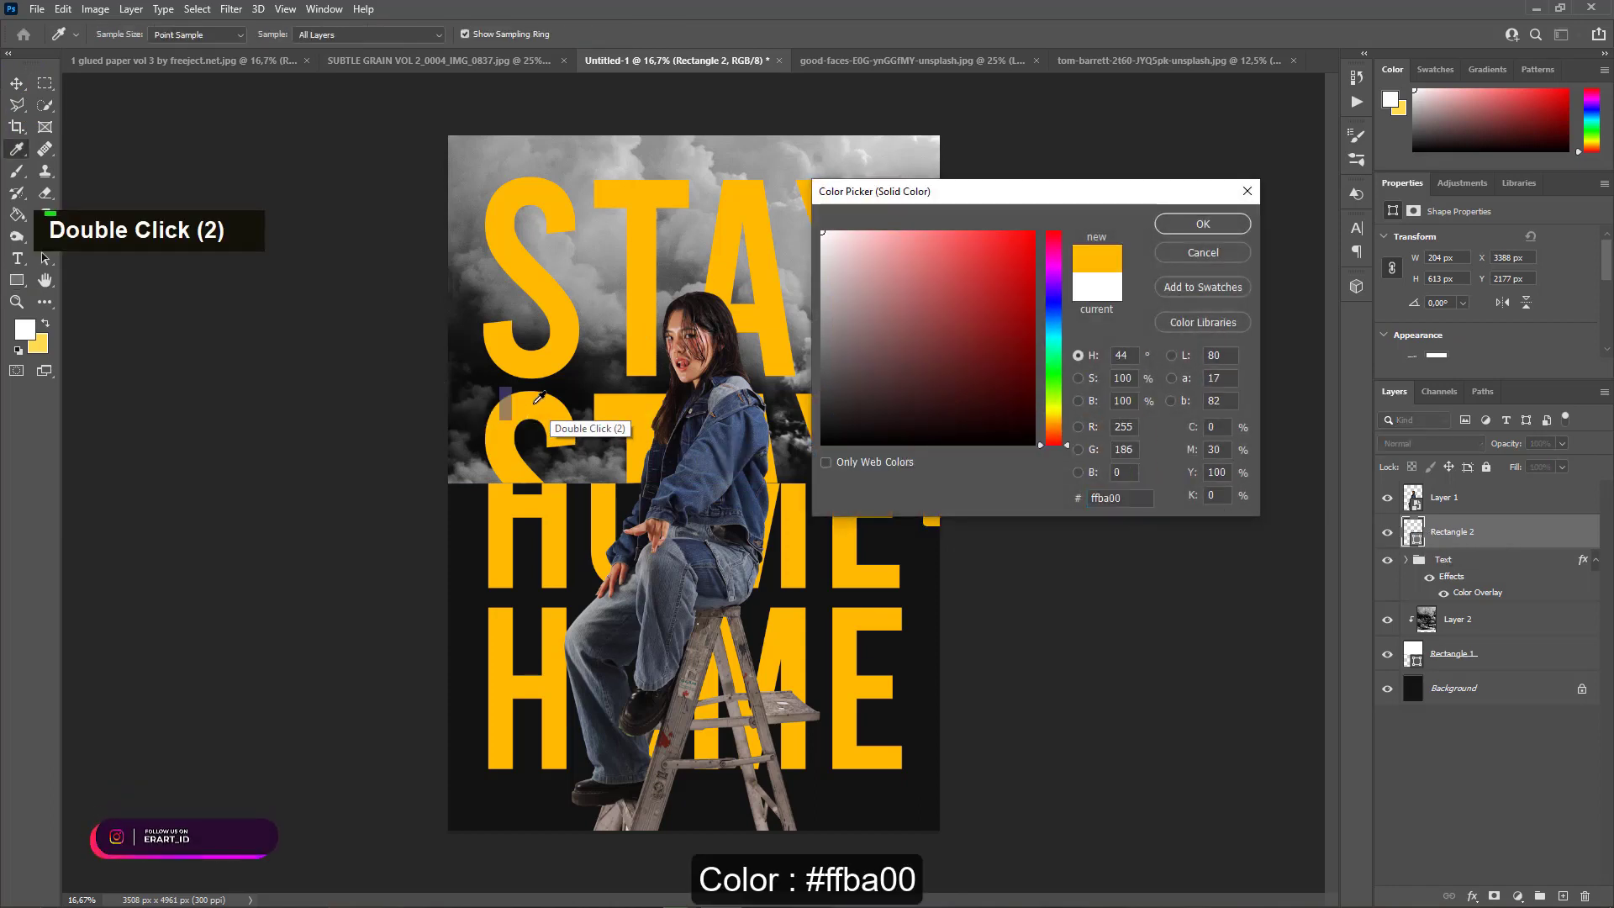
click(1187, 224)
click(16, 83)
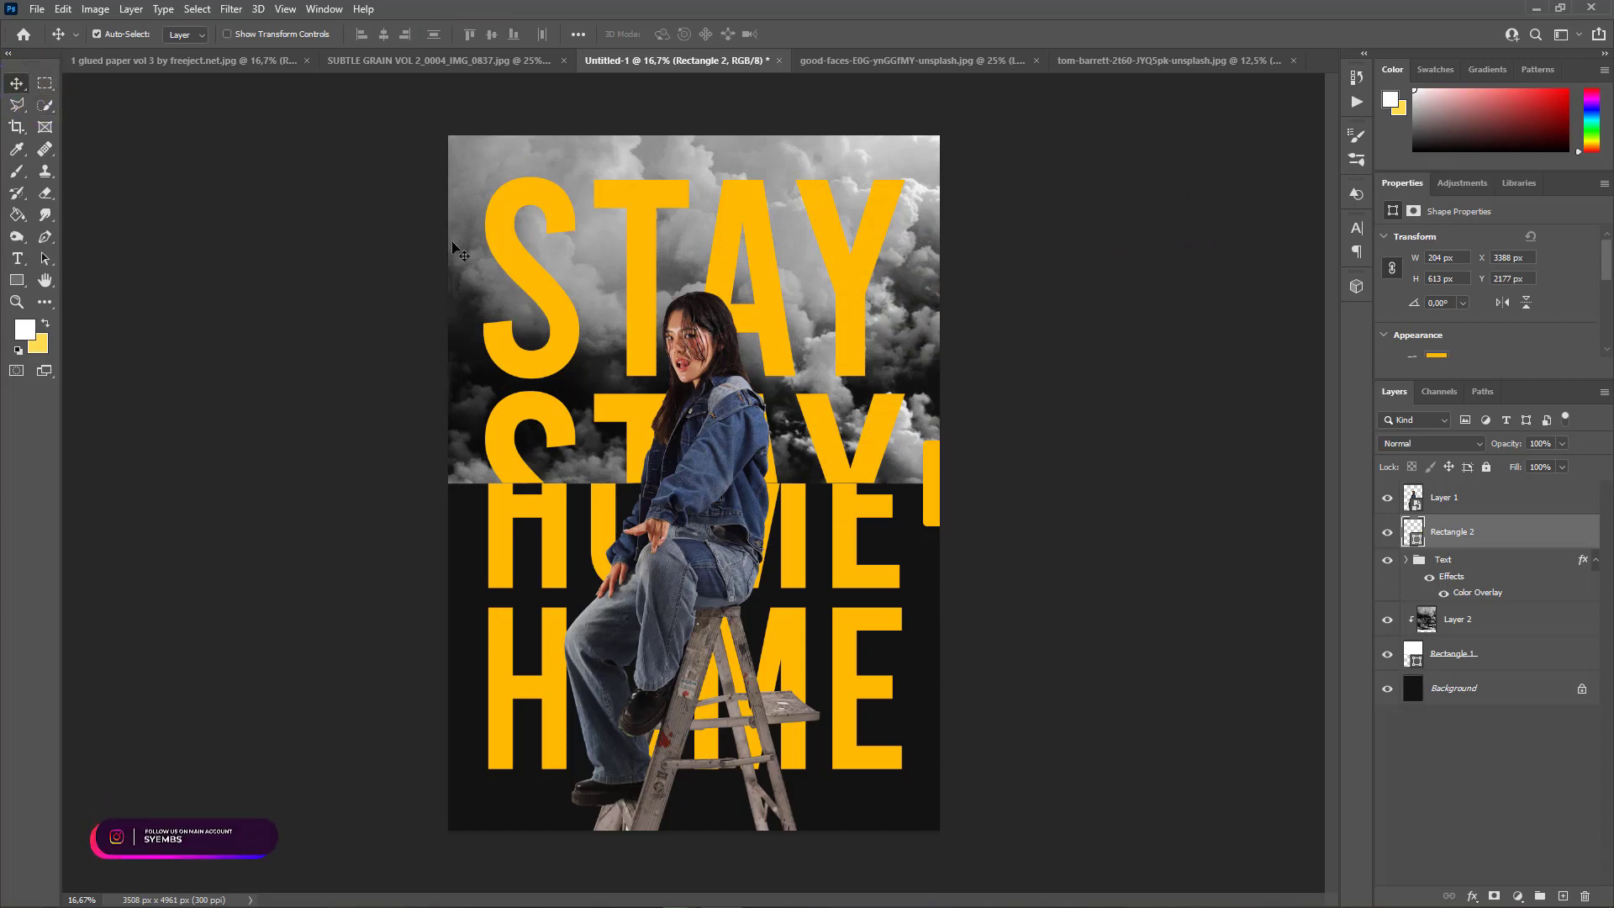
Center the small yellow rectangle vertically on the canvas by aligning it to a full-canvas selection, and clear the selection
key(ctrl+s)
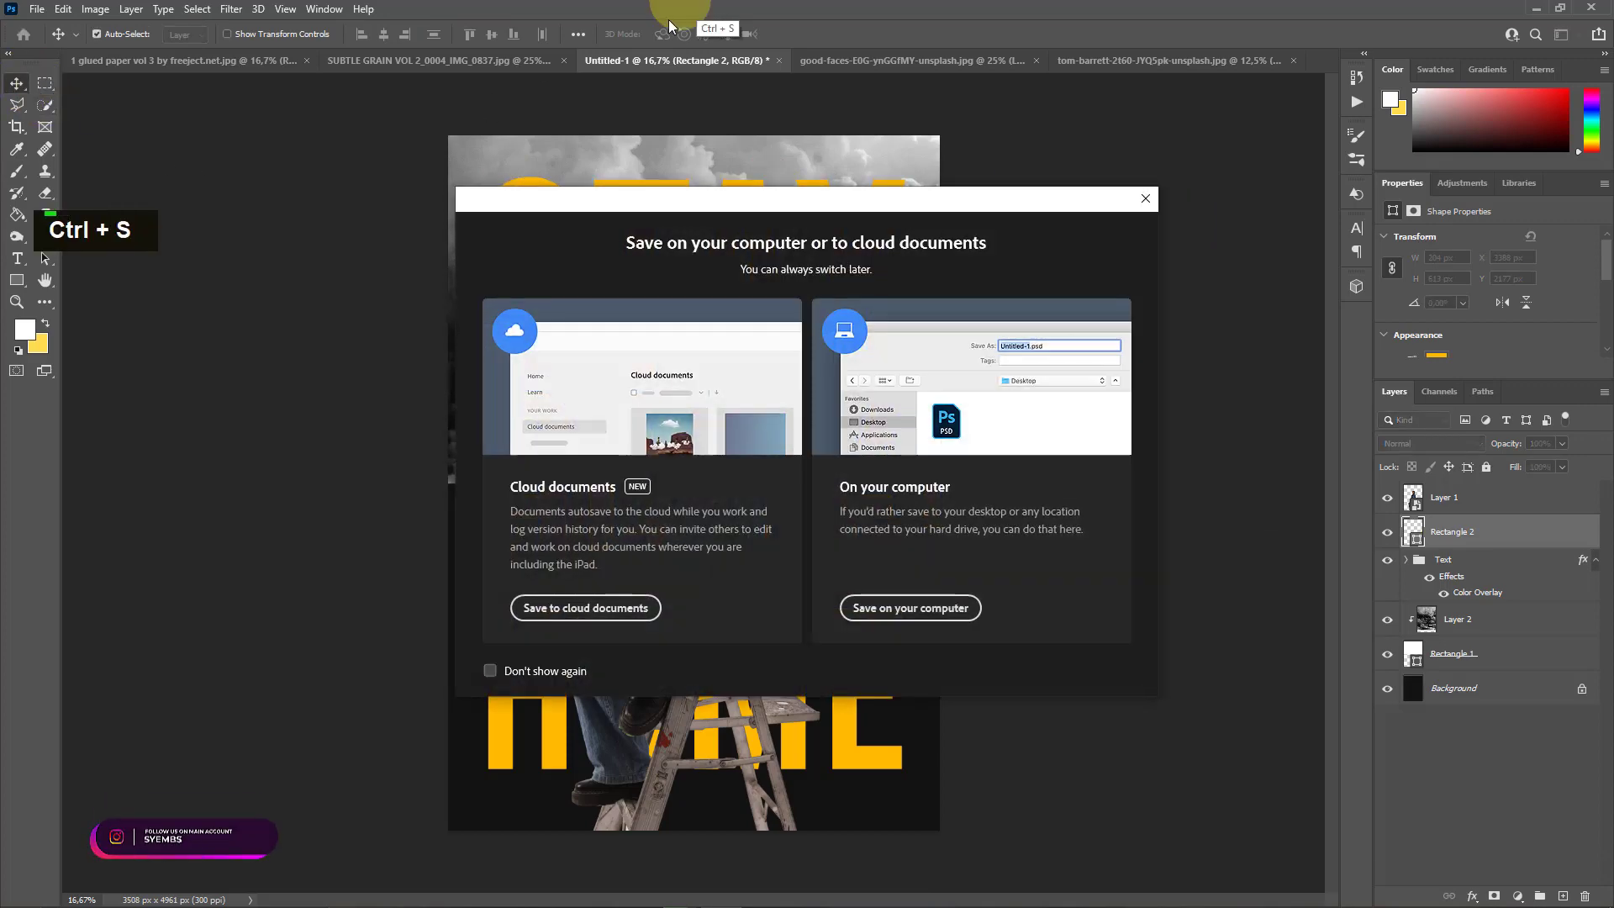
click(1145, 198)
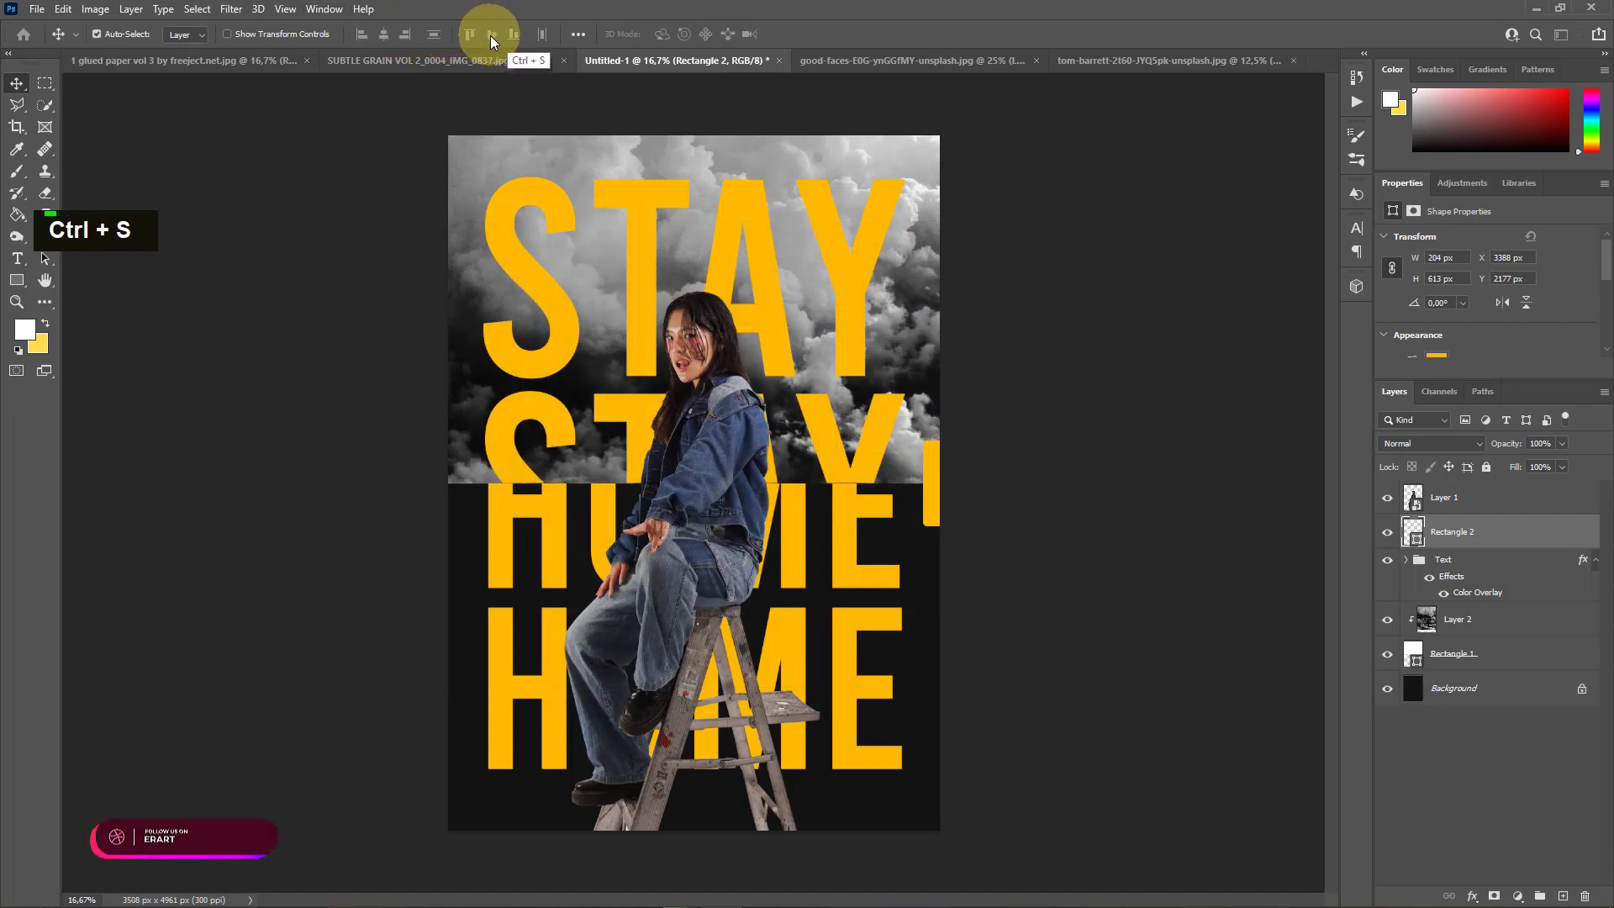
key(ctrl+a)
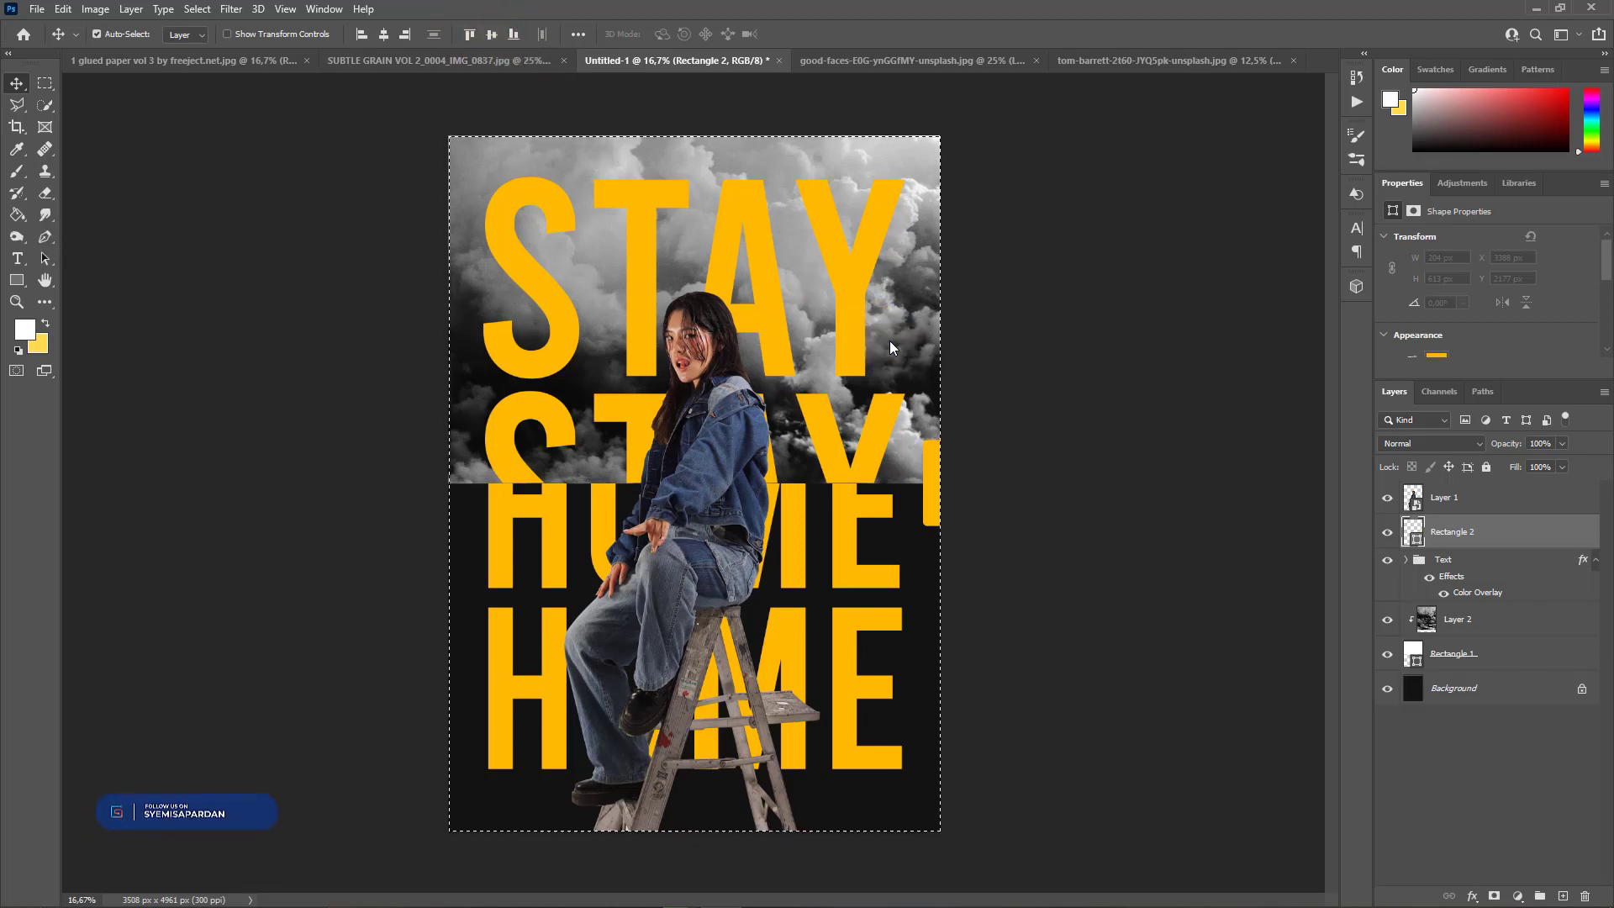
key(ctrl+d)
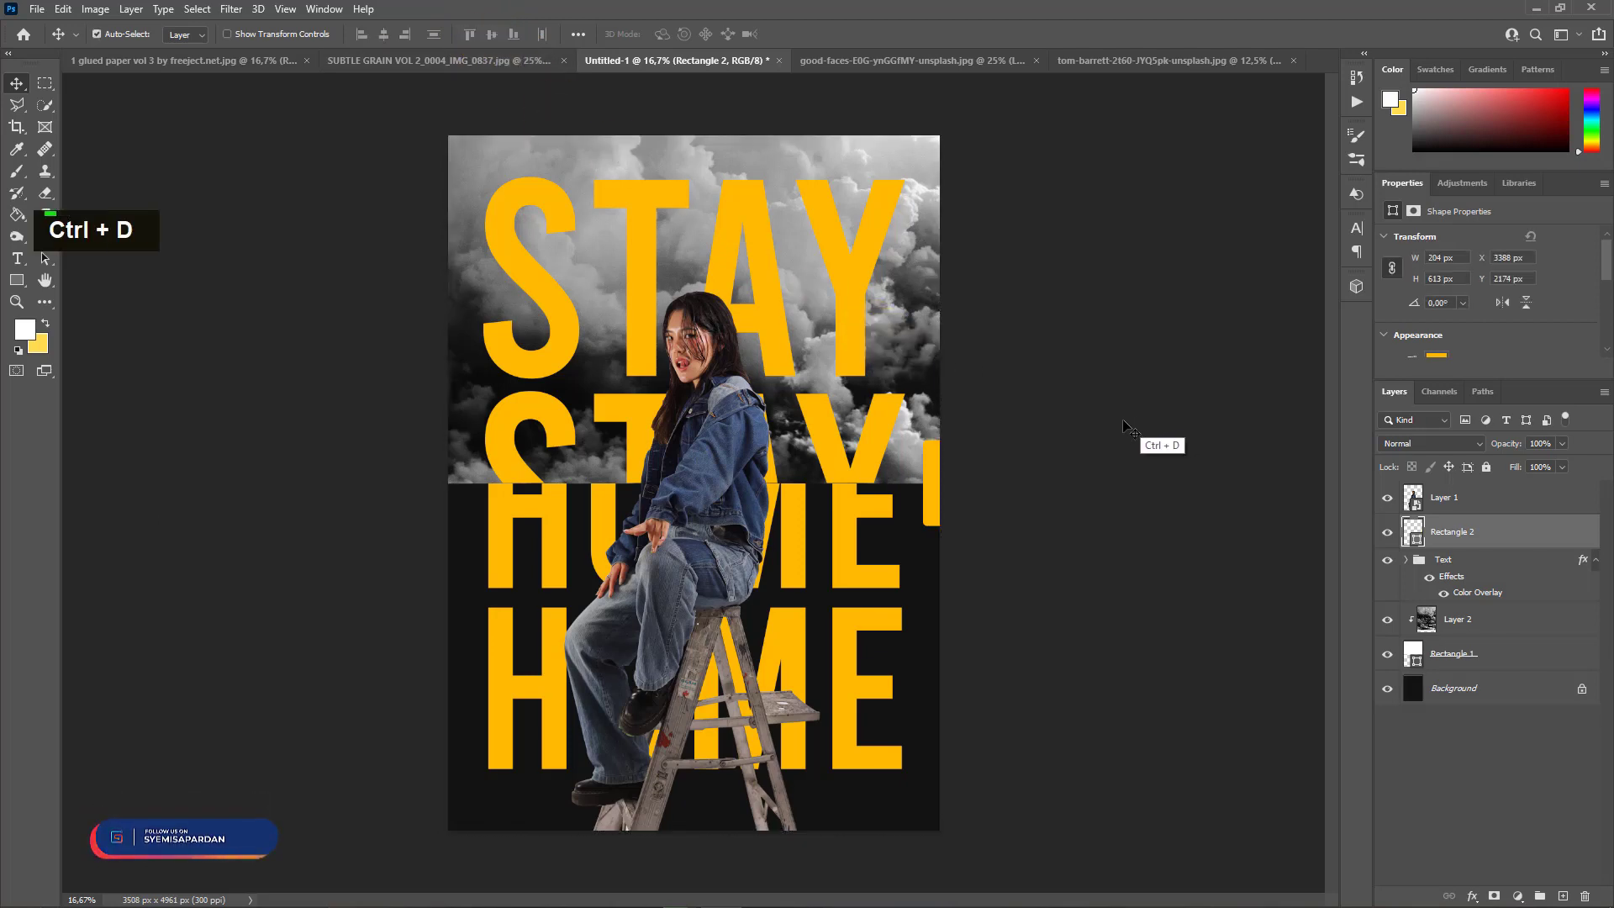
Draw a white 120 x 120 px circle on a new layer and place it between STAY's S and T, about X 995, Y 996 px
right_click(17, 280)
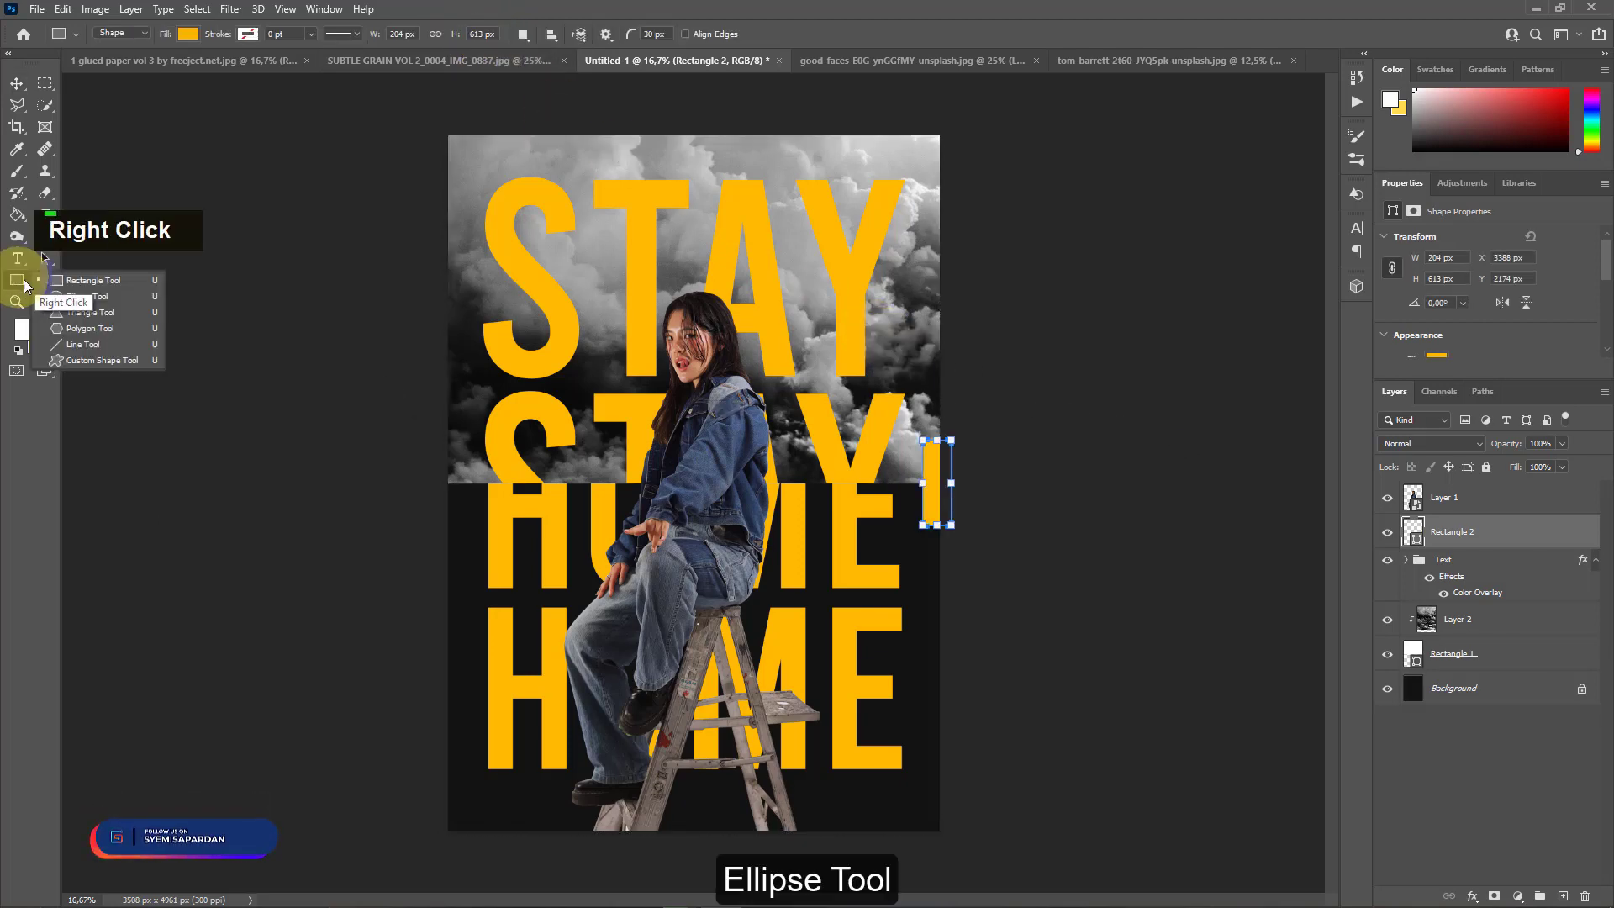
click(65, 299)
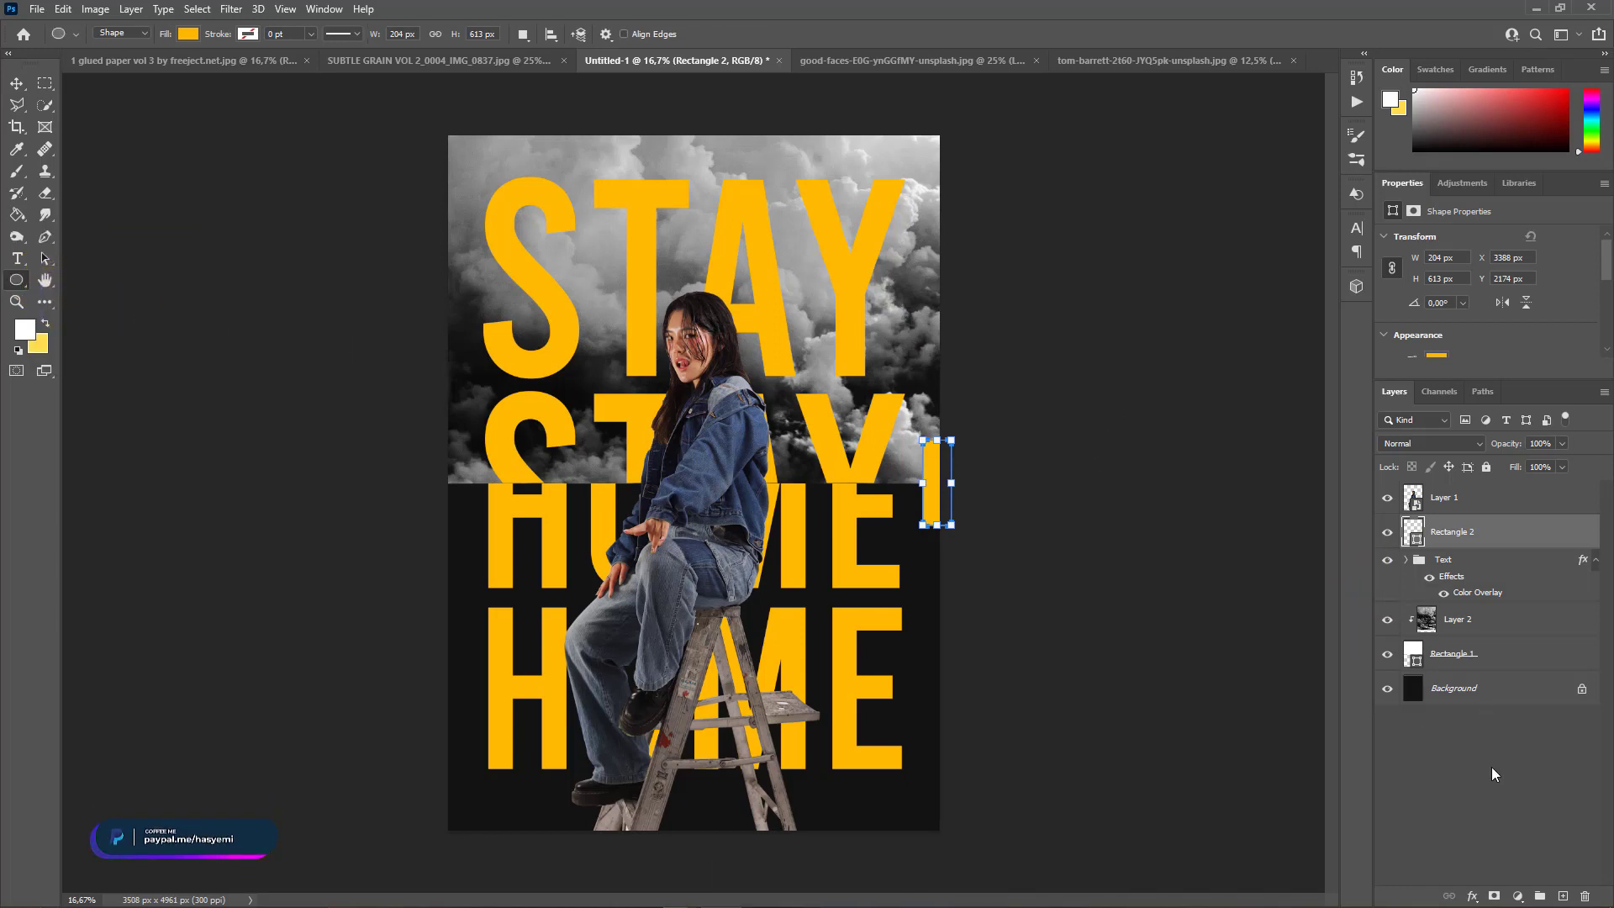
click(1563, 896)
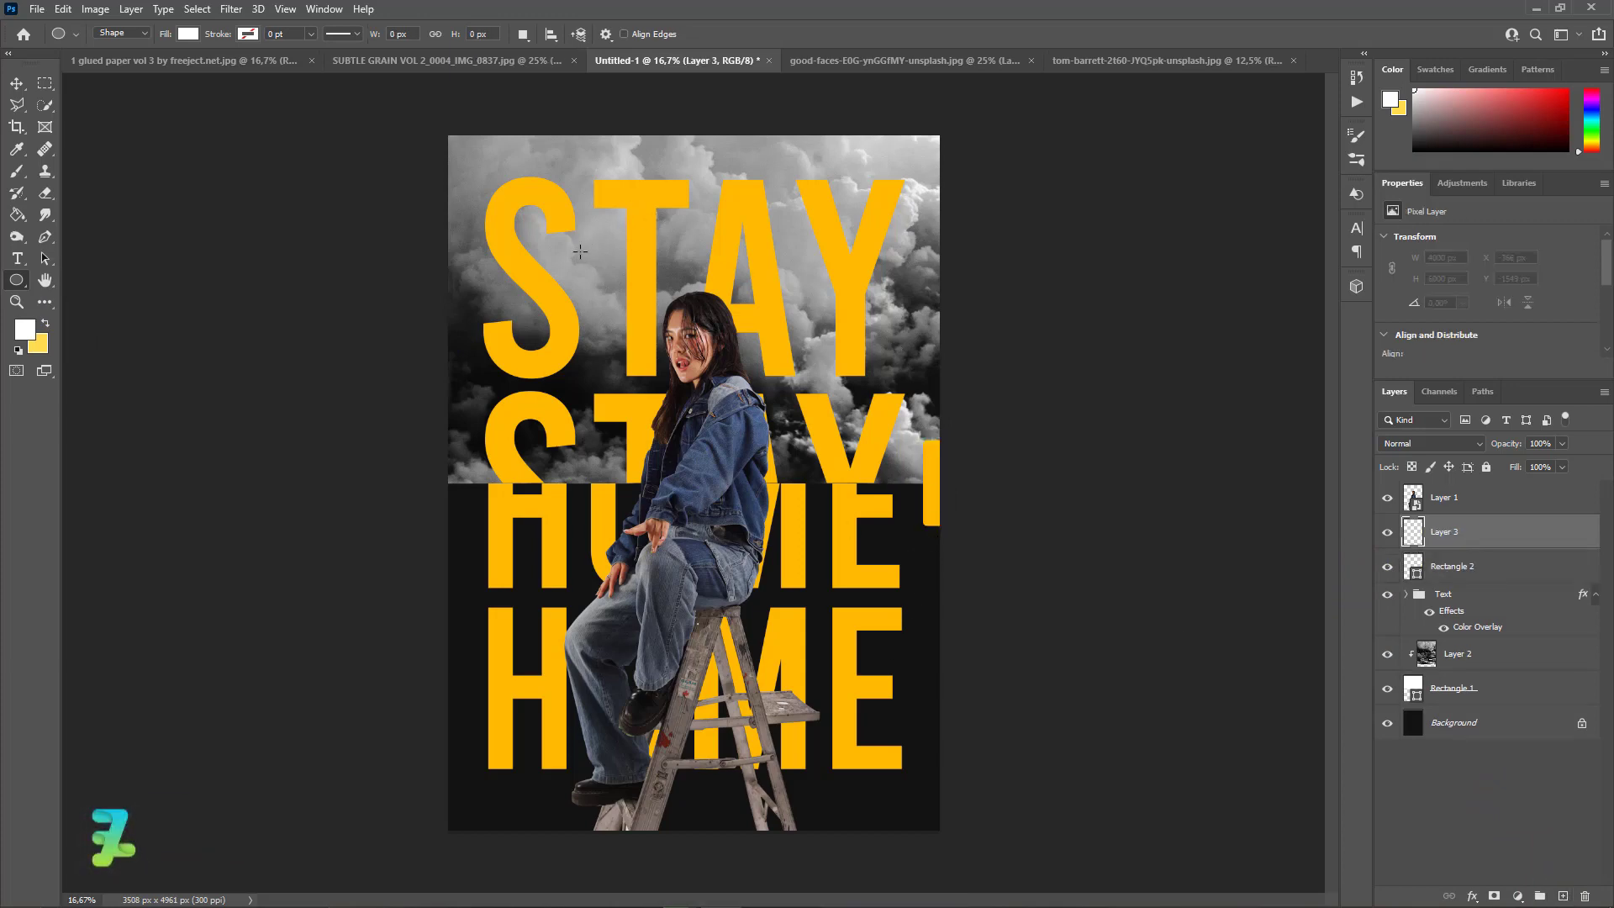
drag(588, 252, 605, 269)
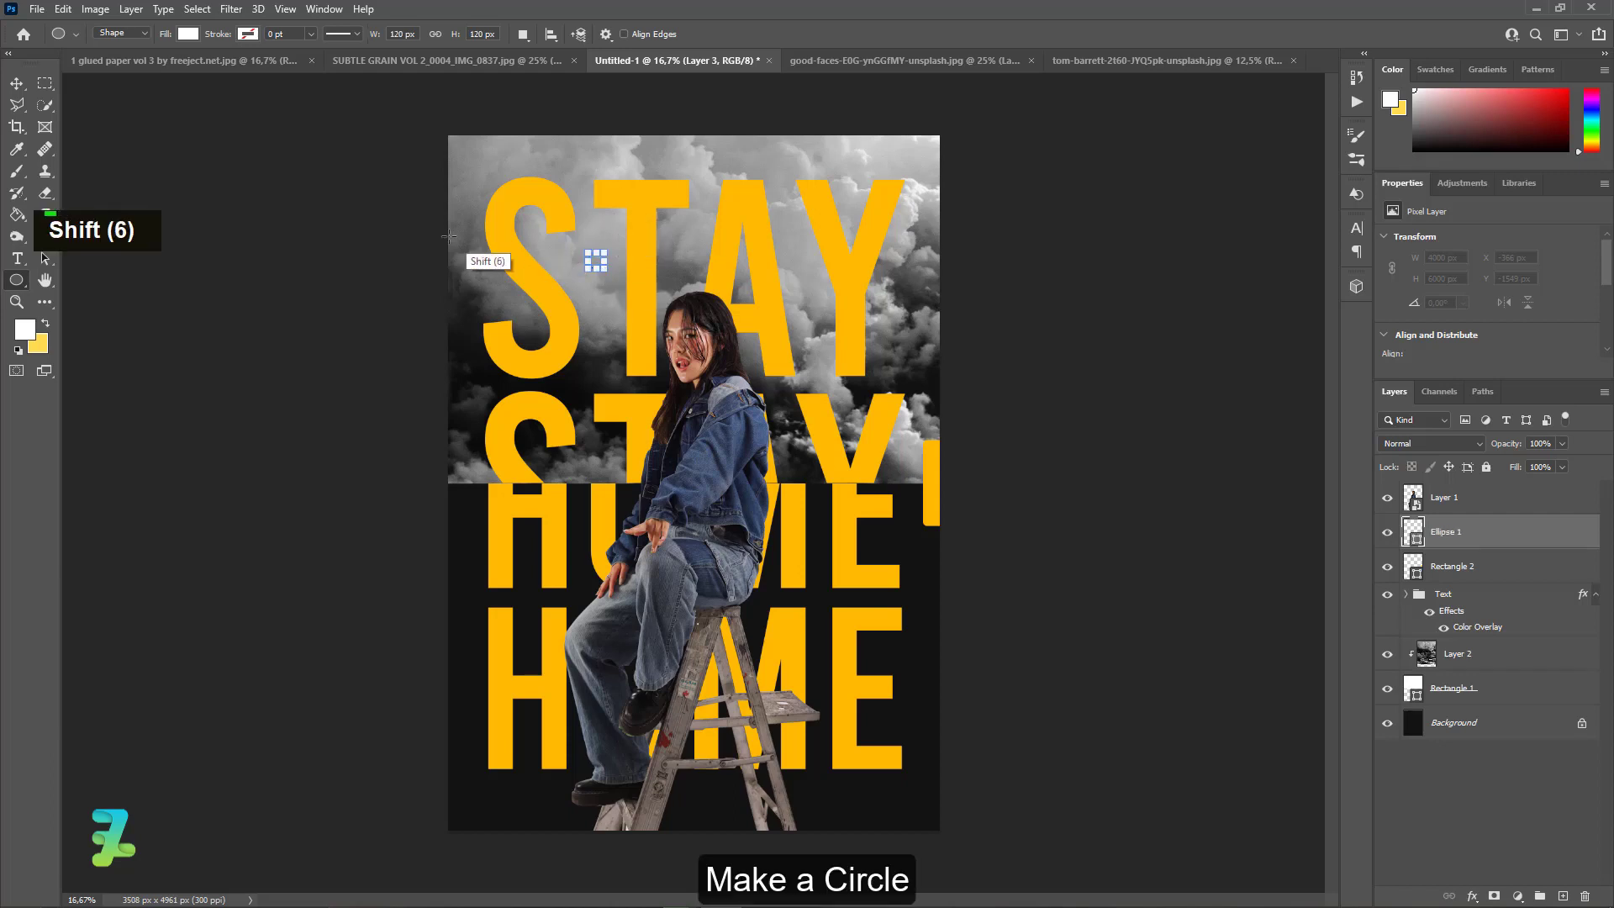
click(16, 83)
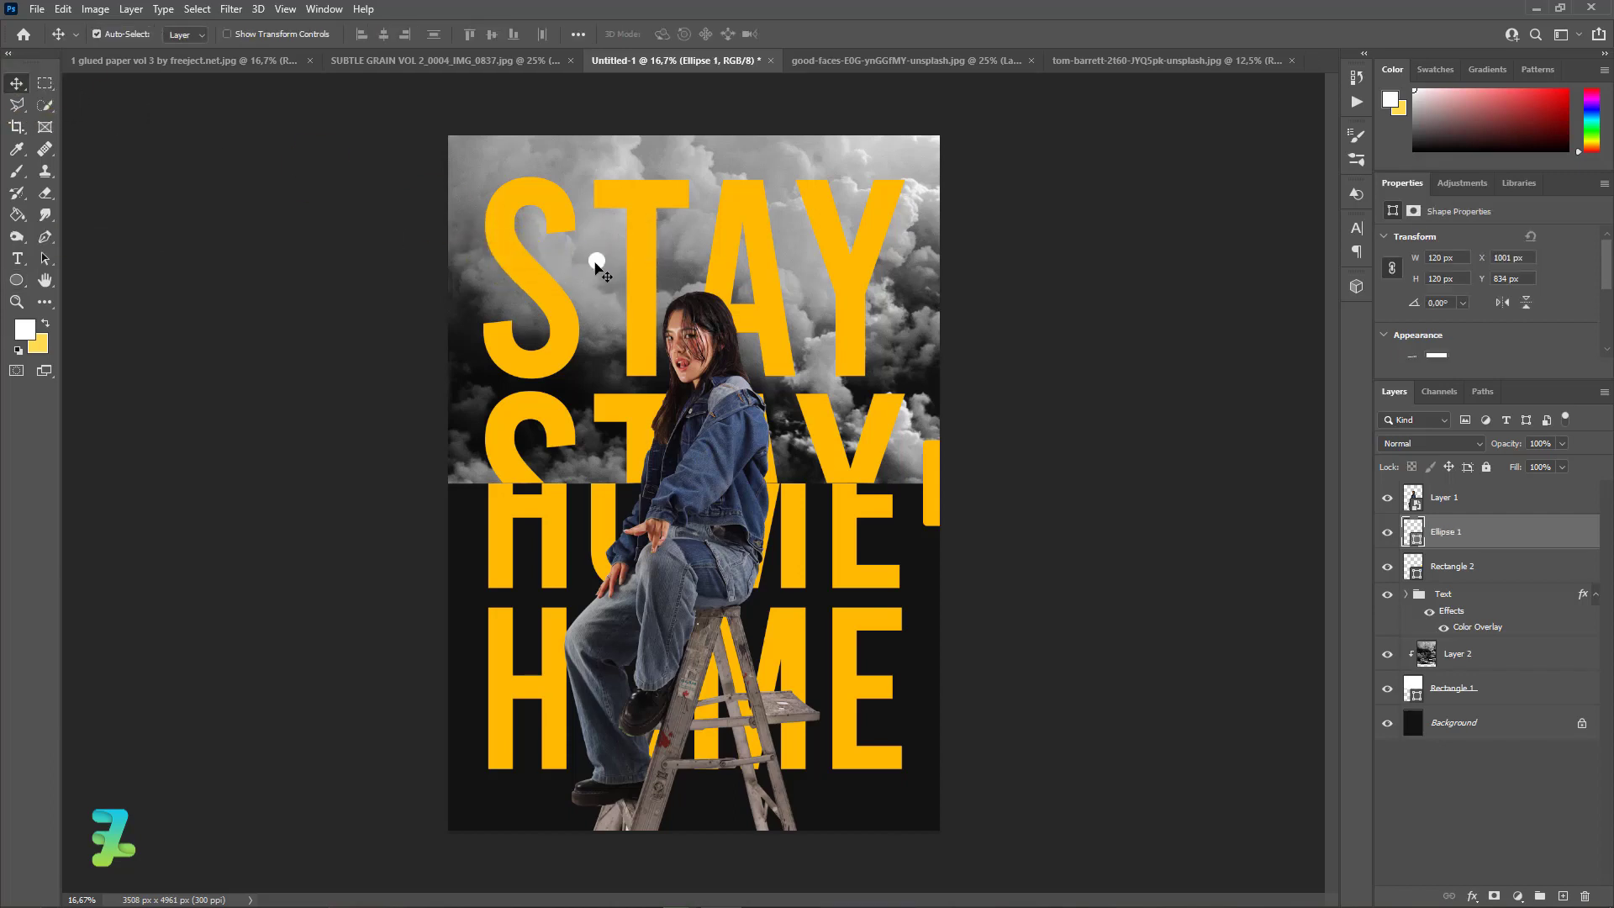
ctrl+click(593, 269)
drag(593, 269, 596, 285)
Duplicate the white circle and place the copy in the upper gap of the lower HOME's E, about X 3010 px, Y 3626 px
key(ctrl+j)
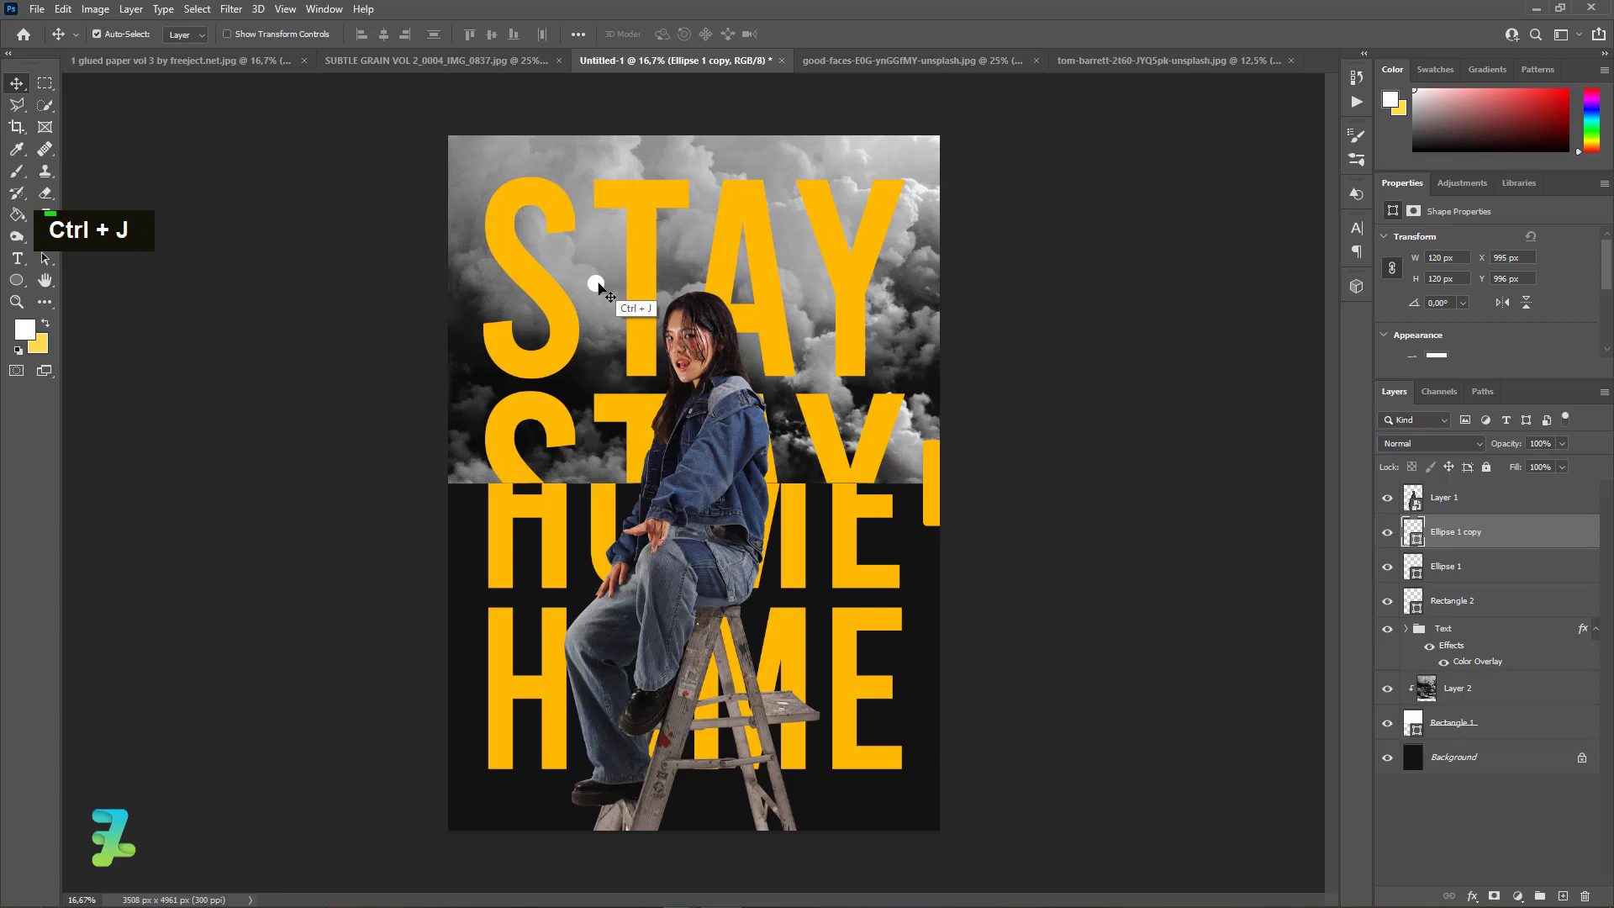
drag(599, 291, 880, 658)
key(Down)
key(Down)
key(Down)
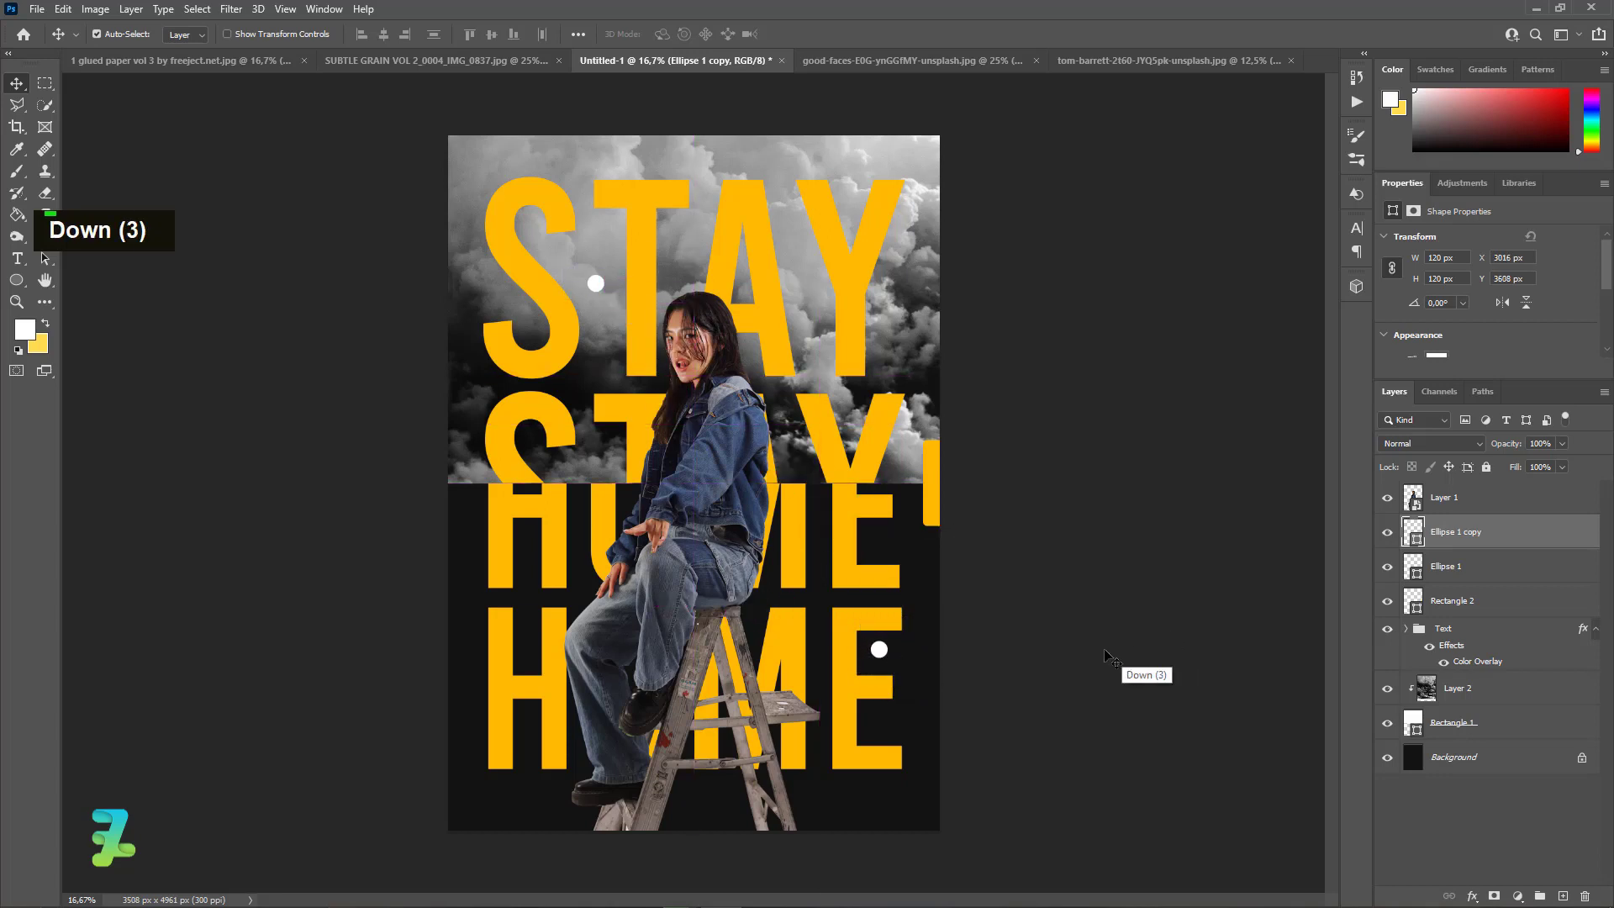
key(Left)
key(Down)
key(Down)
key(Right)
key(Left)
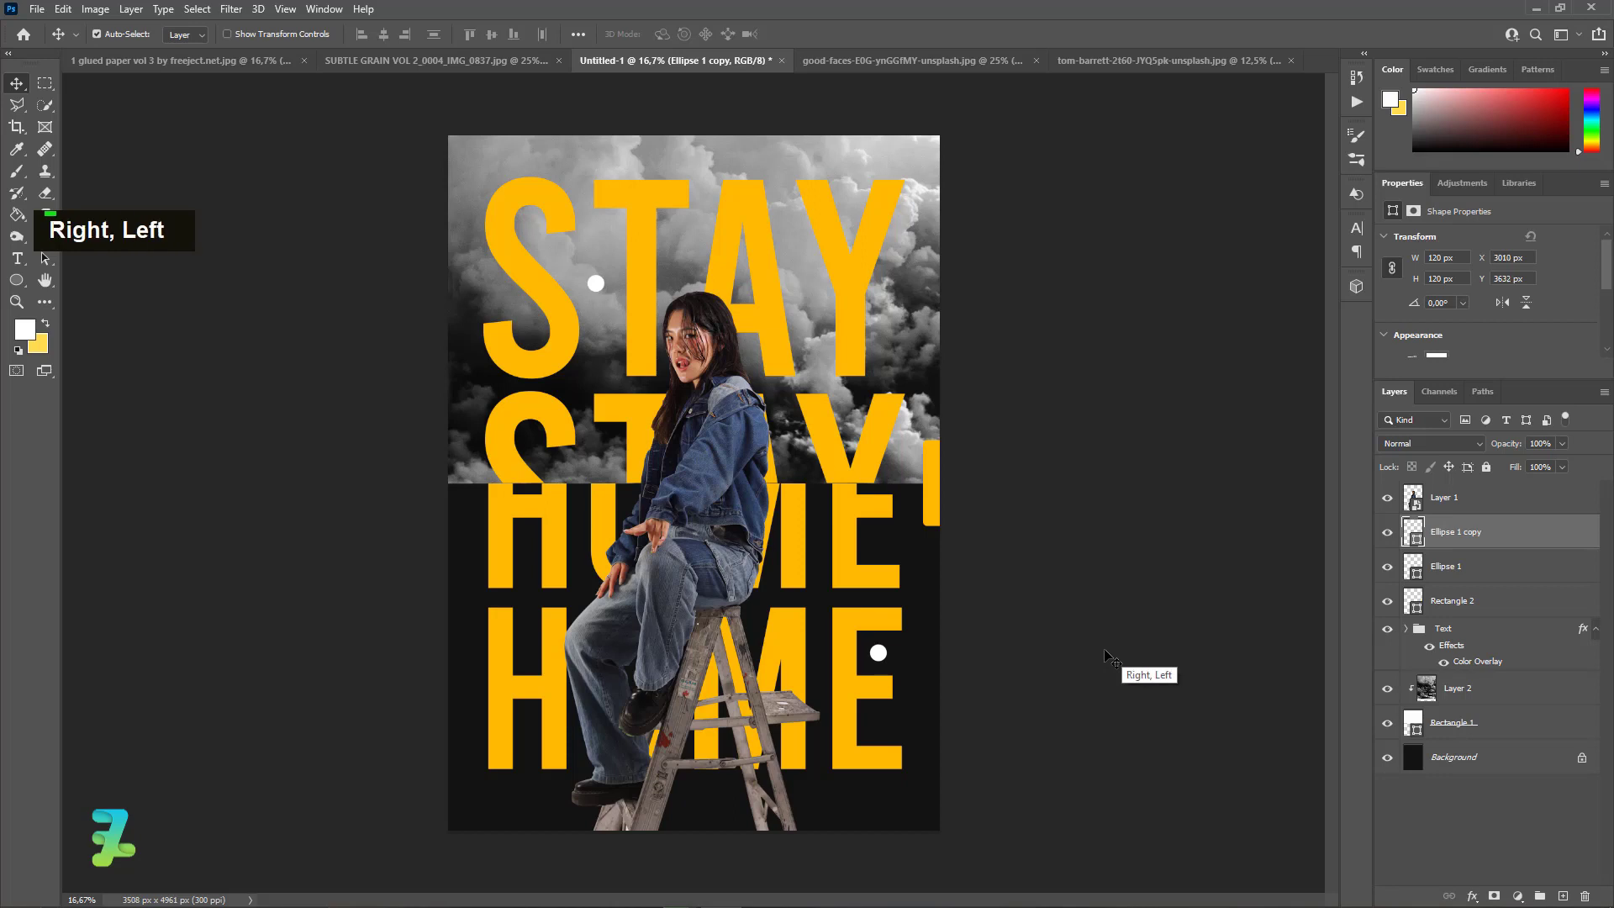
key(Up)
key(Right)
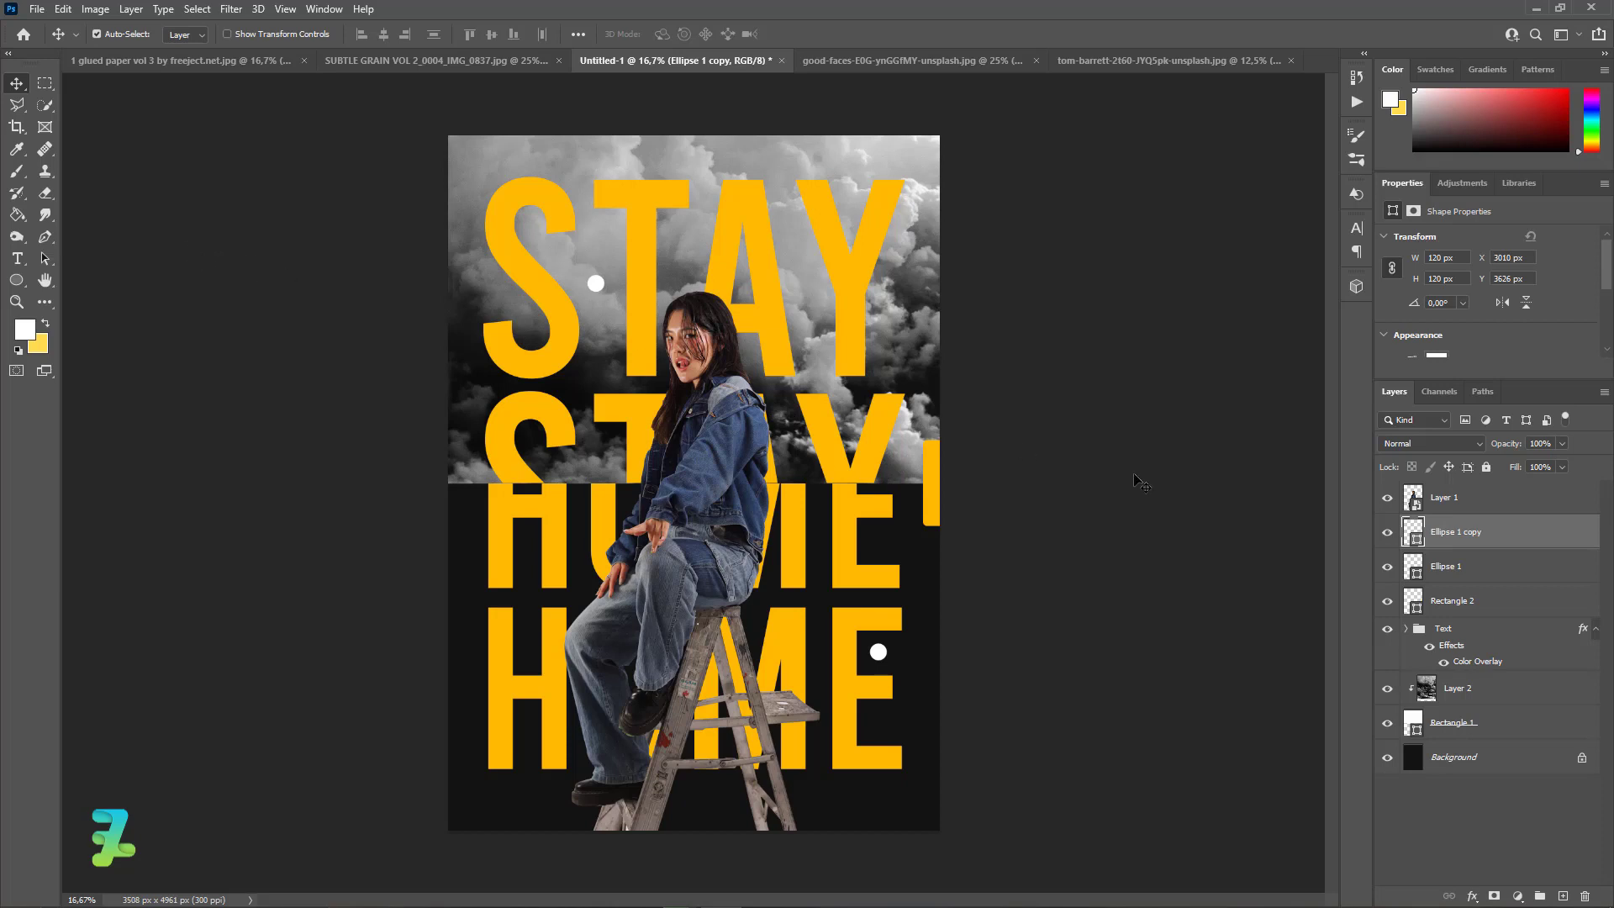
Add a Brightness/Contrast adjustment clipped to the woman's layer, with brightness 5 and contrast -20
click(1493, 498)
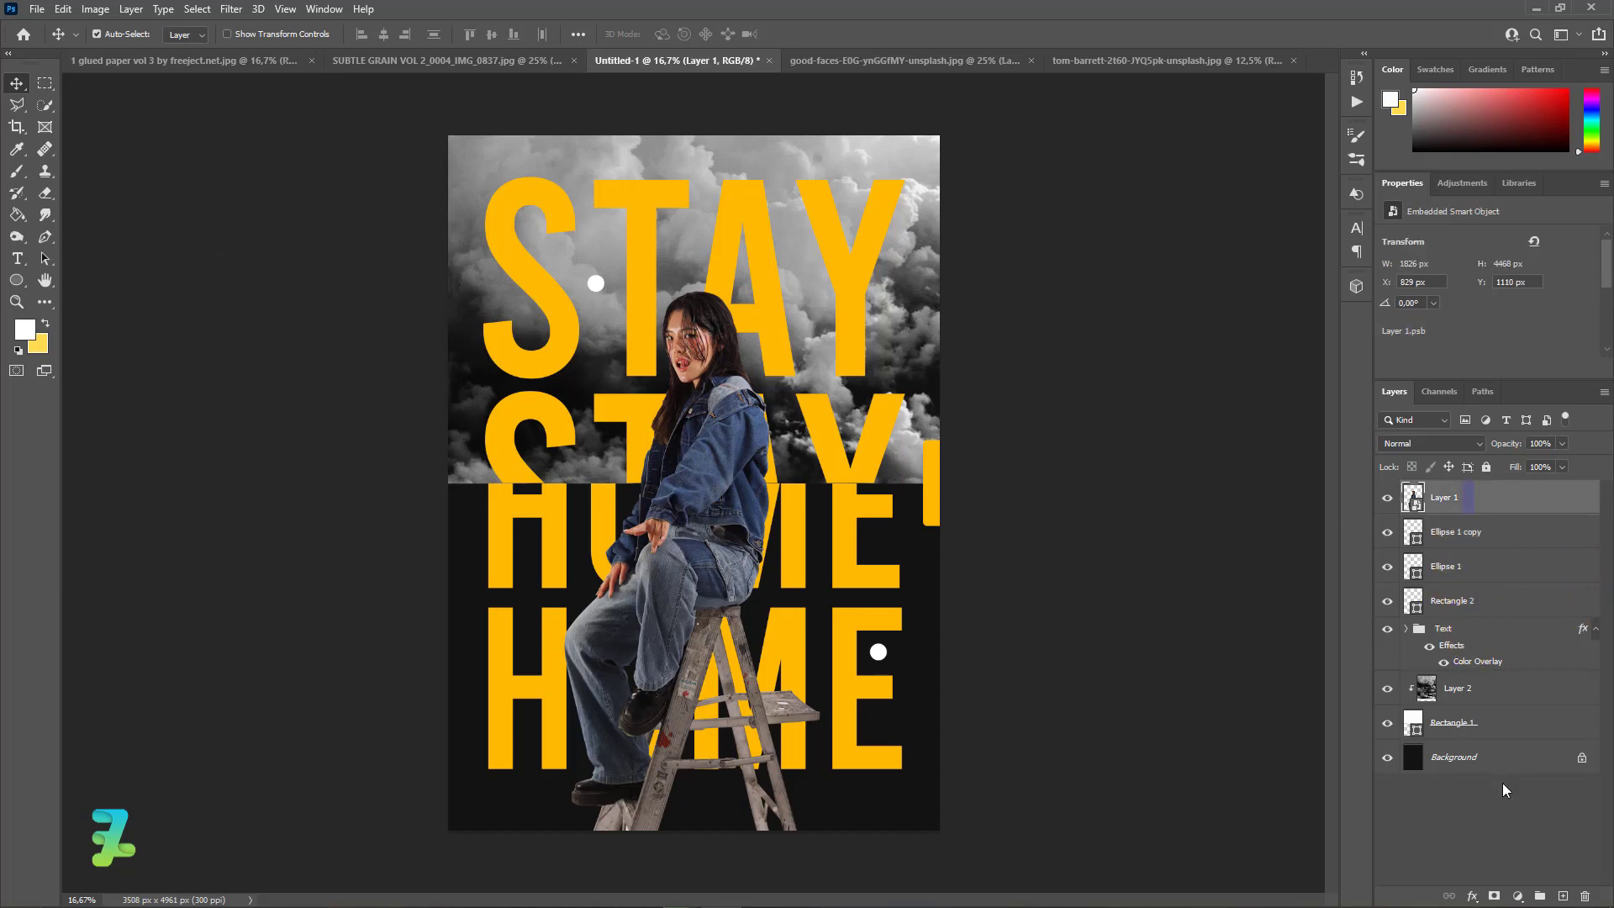
click(1522, 891)
click(1442, 653)
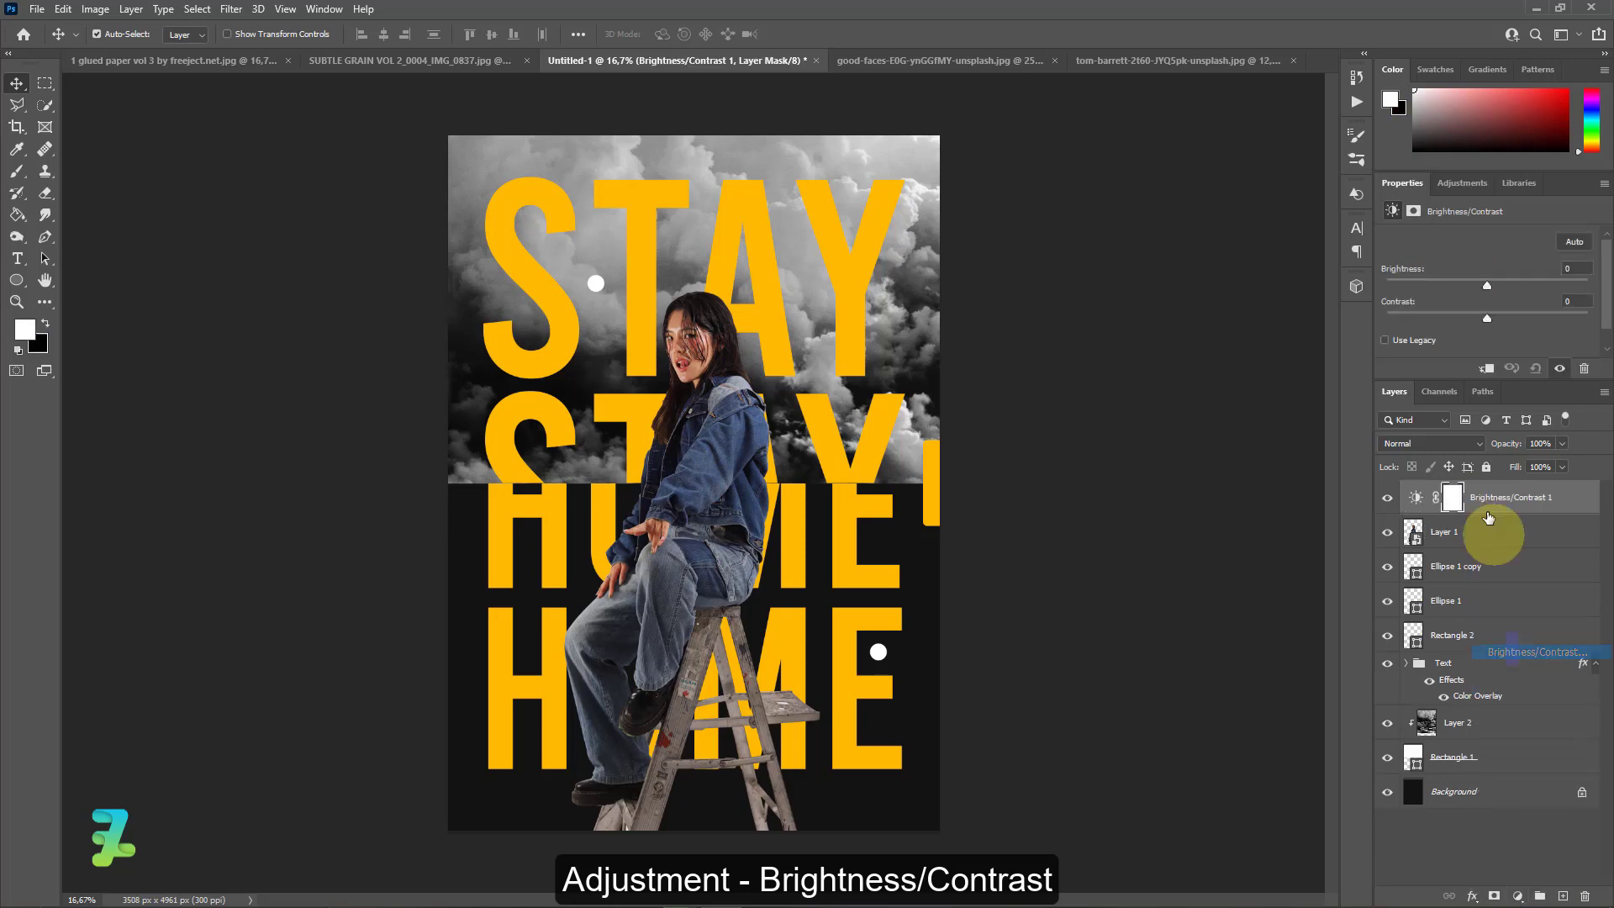
click(1484, 370)
mouse_move(1487, 286)
mouse_down()
mouse_move(1517, 321)
mouse_move(1439, 333)
mouse_move(1517, 289)
mouse_move(1498, 289)
mouse_up()
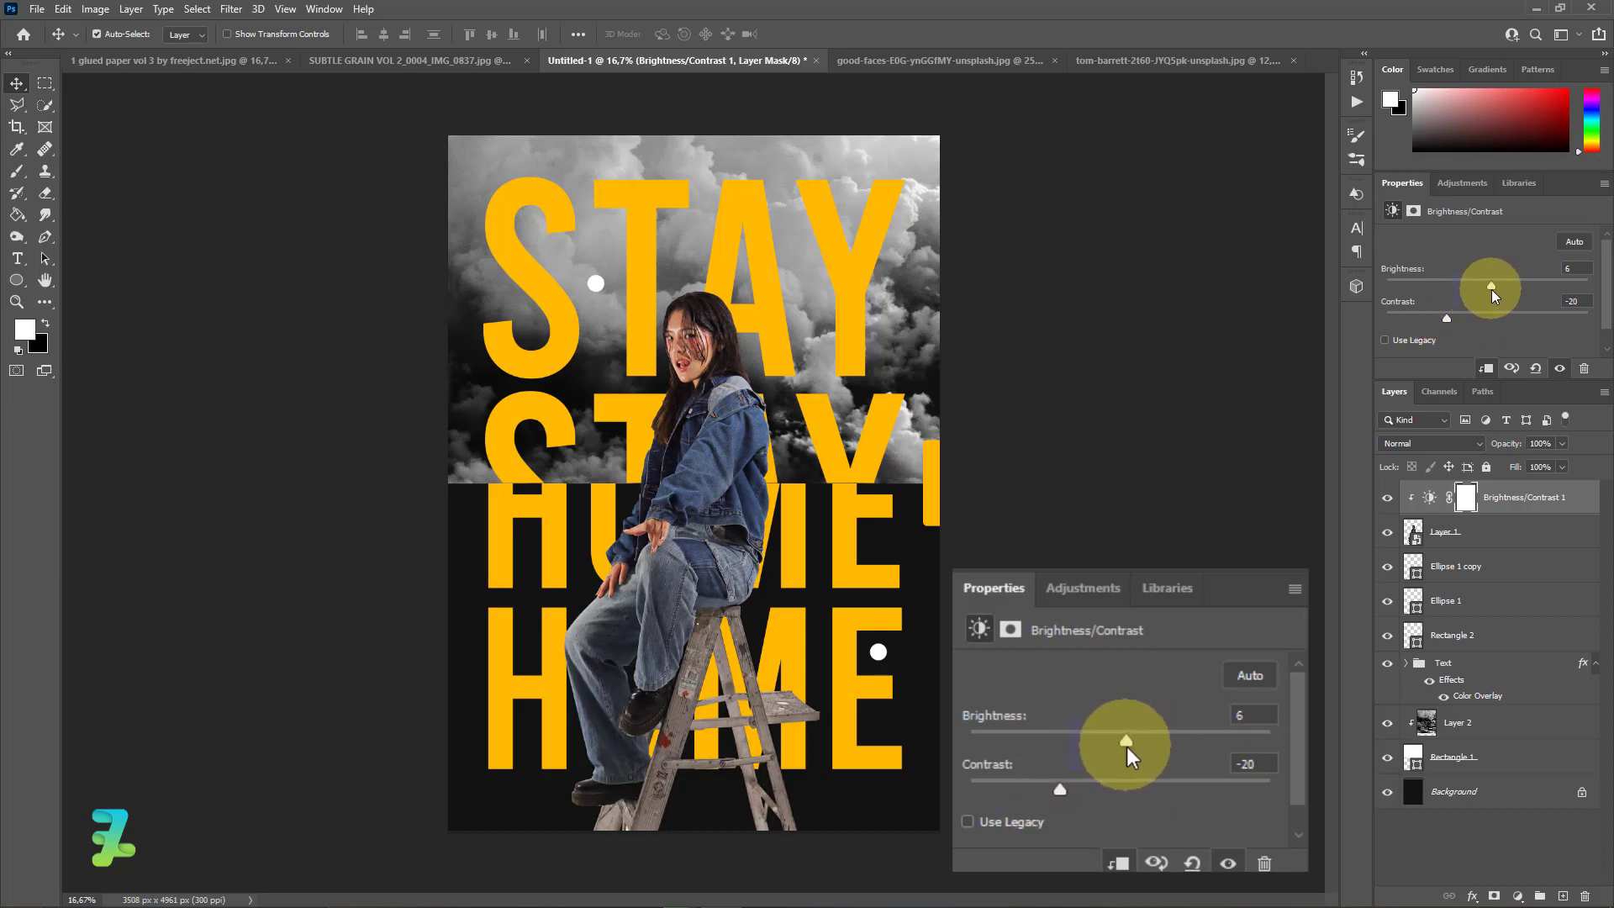
drag(1490, 289, 1488, 289)
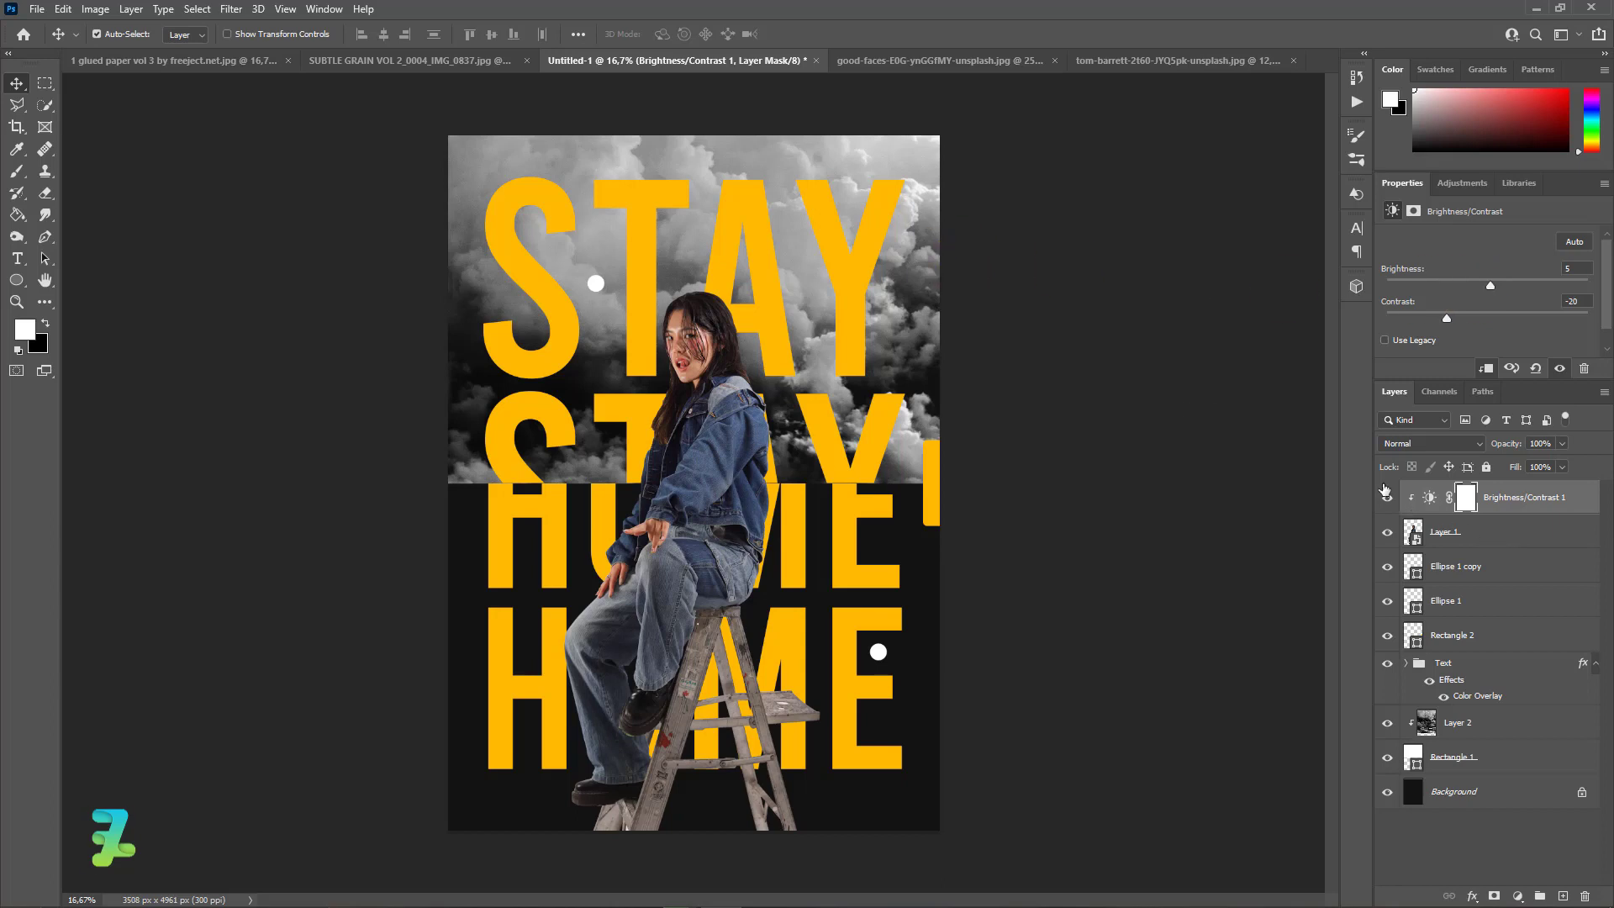
Copy the glued paper texture into the poster as the topmost layer, re-dock its window, and return to the poster
click(122, 66)
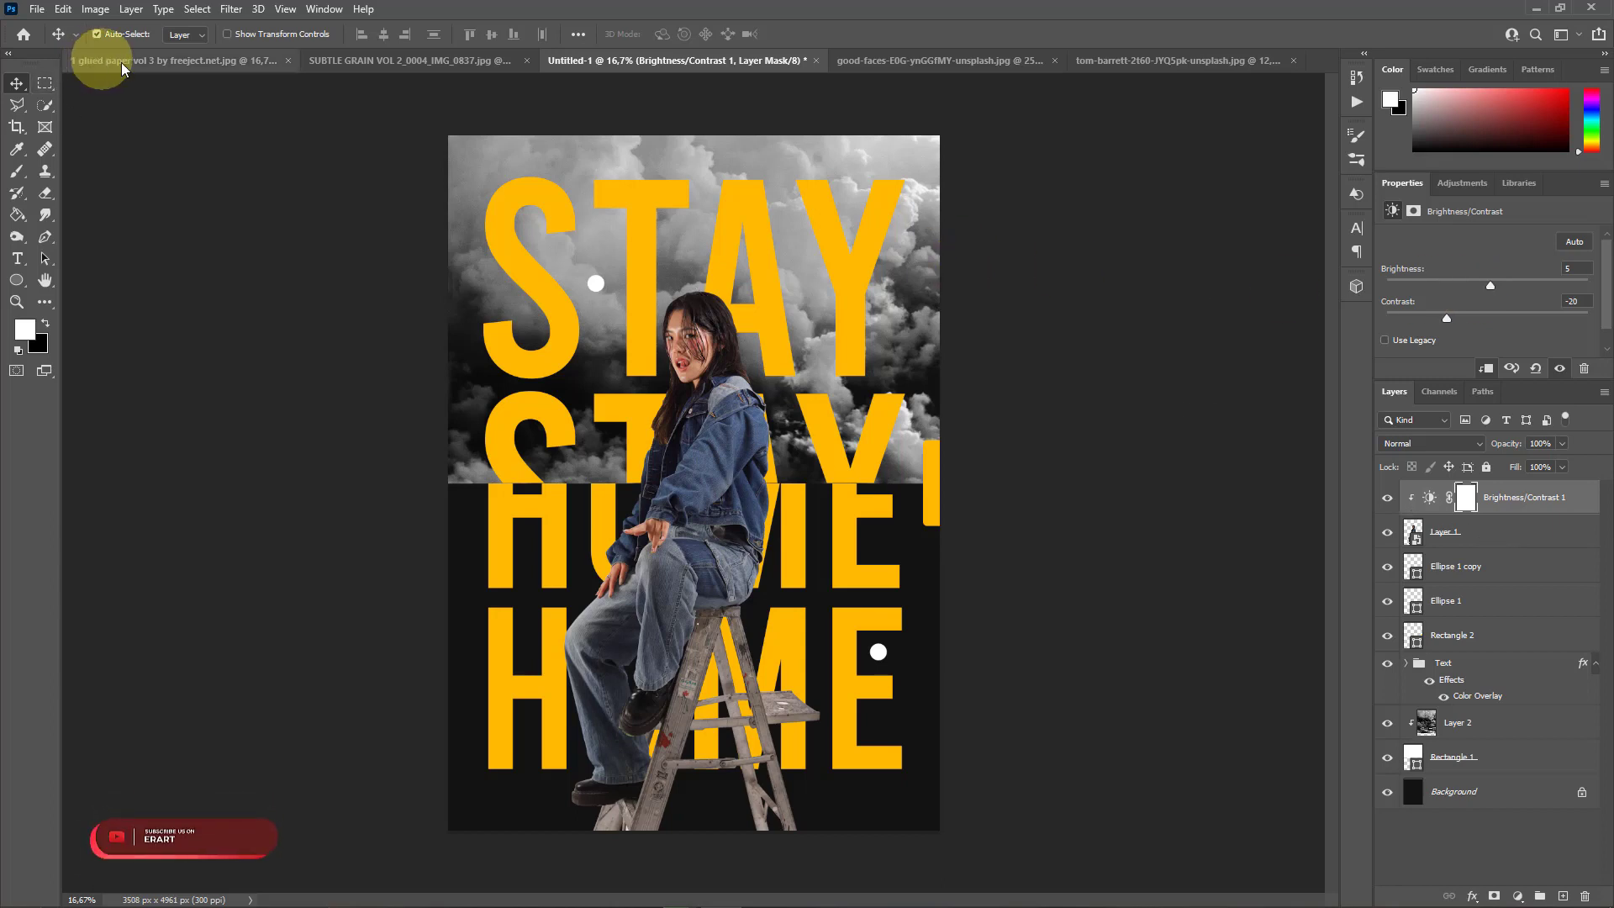
right_click(126, 63)
click(190, 149)
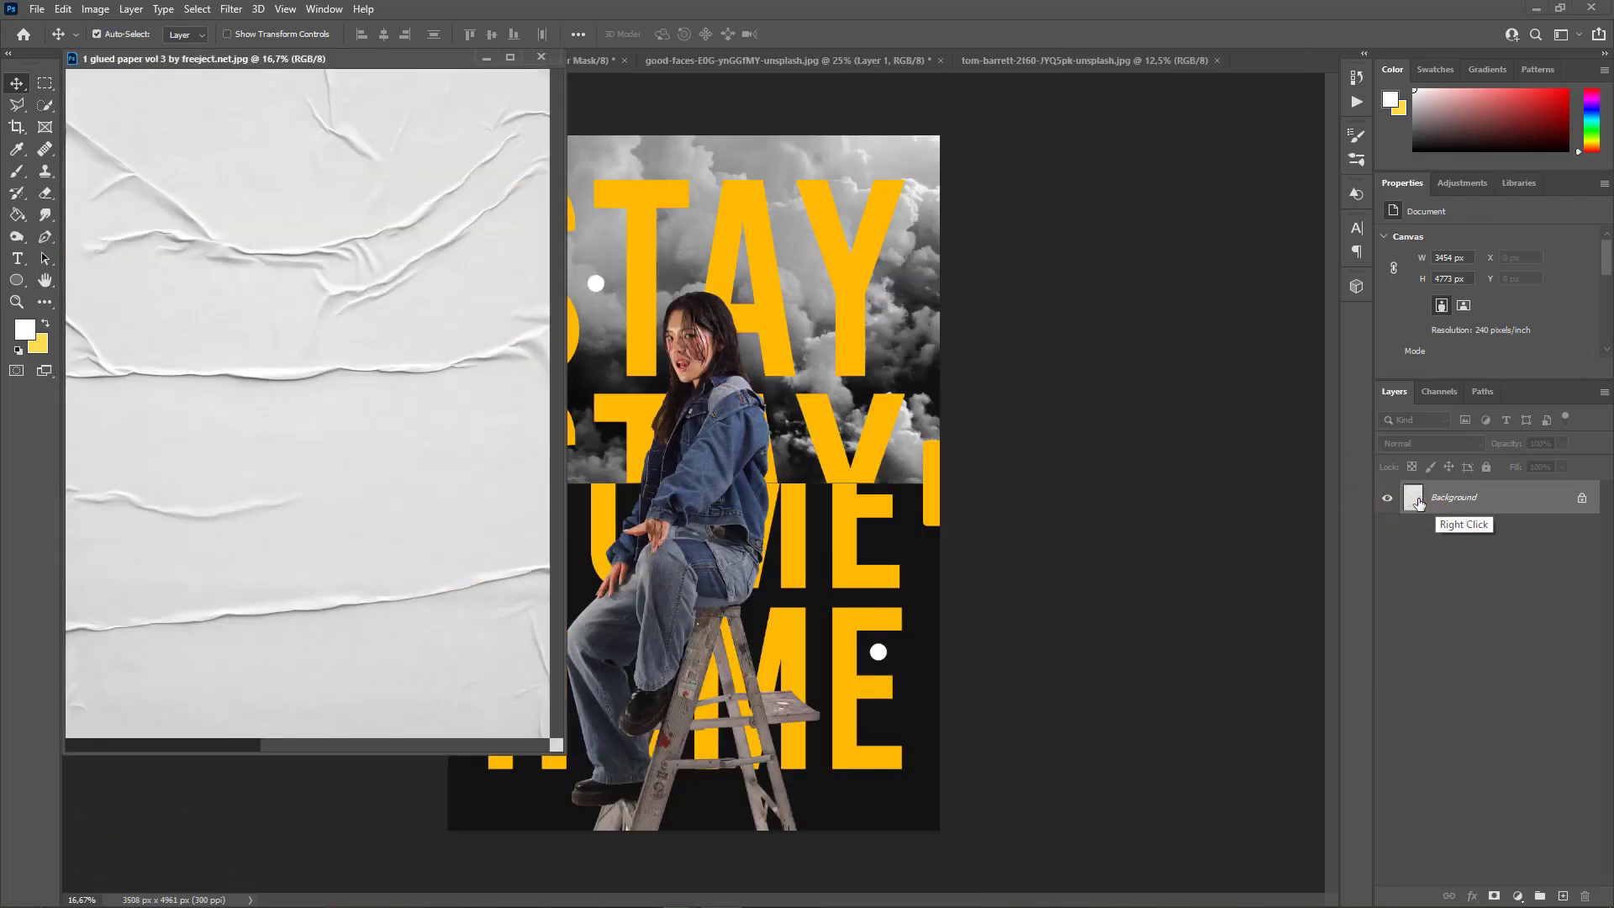
drag(1419, 503, 715, 391)
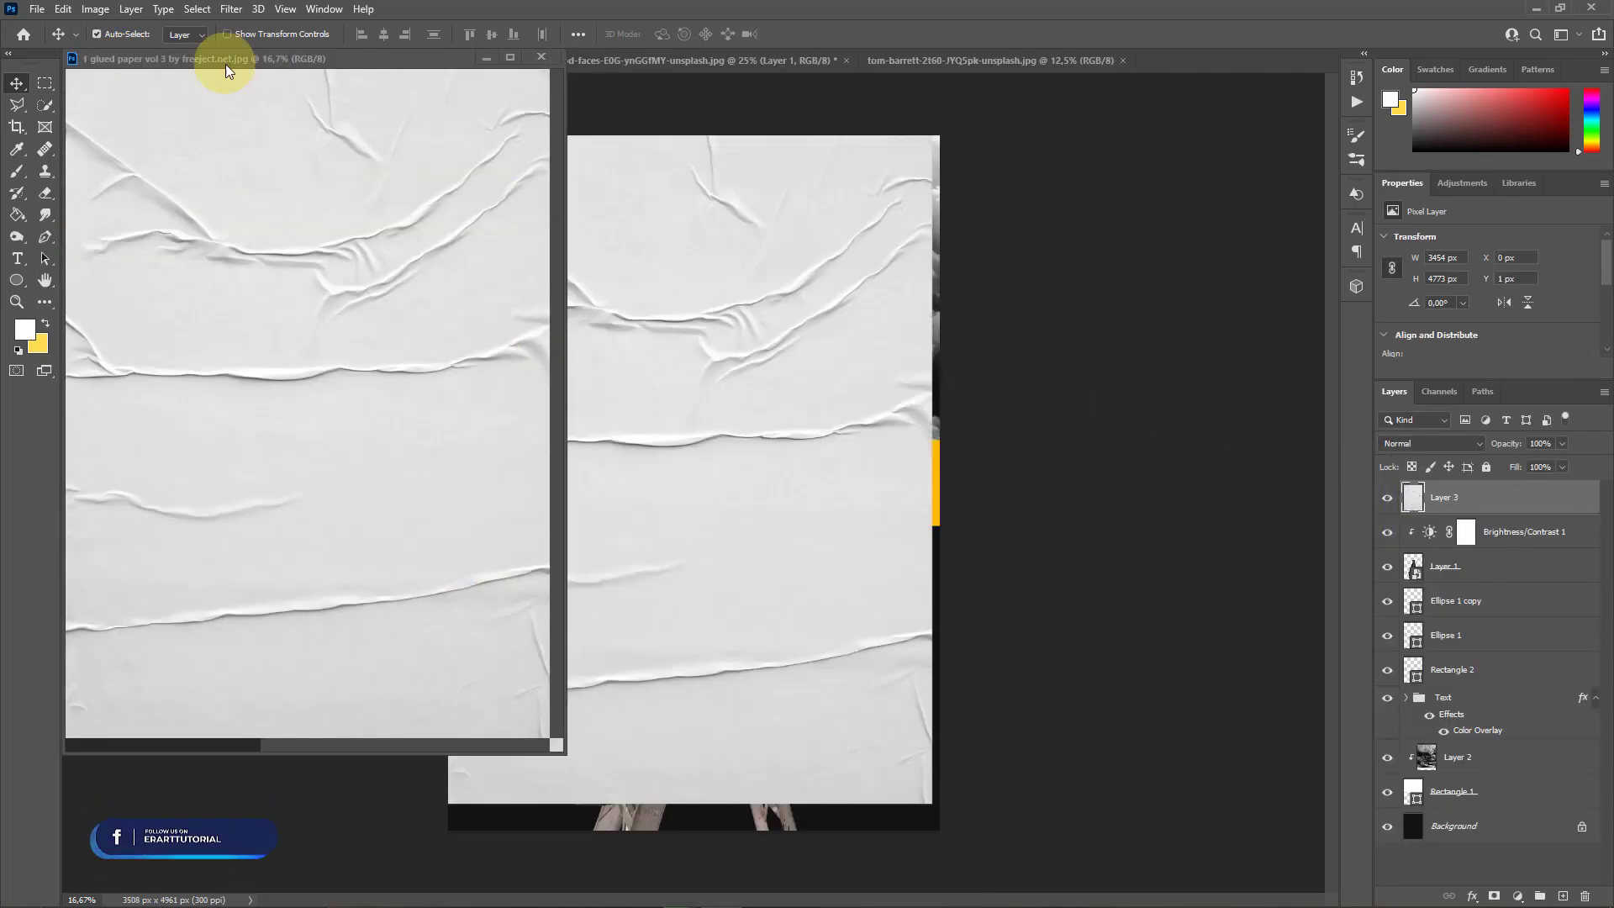
drag(226, 64, 1199, 63)
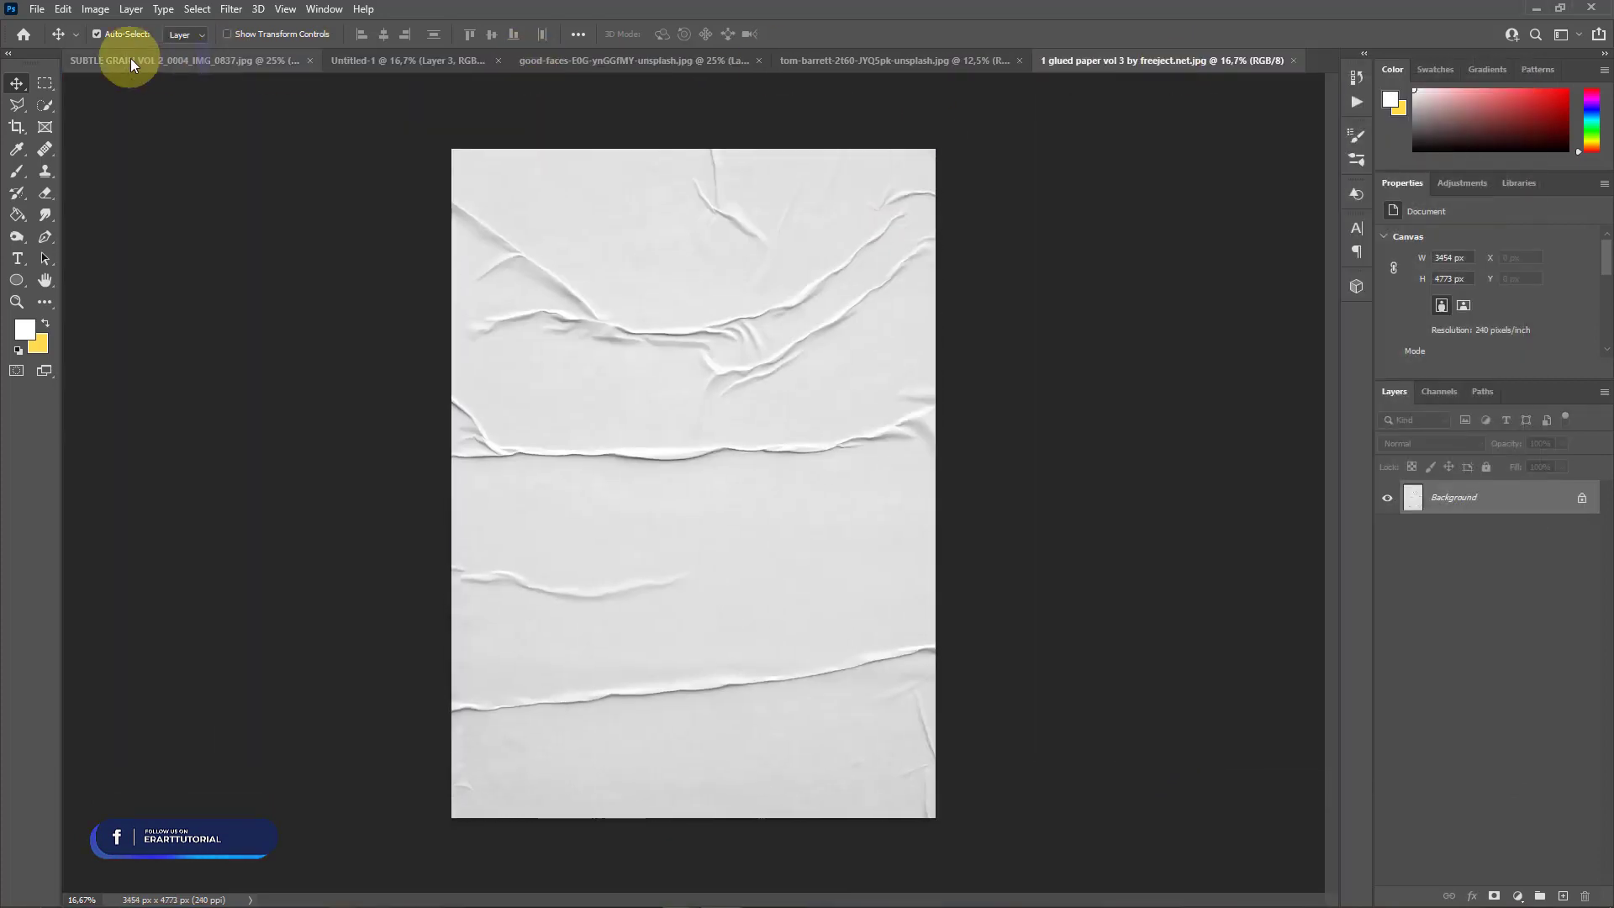
click(400, 62)
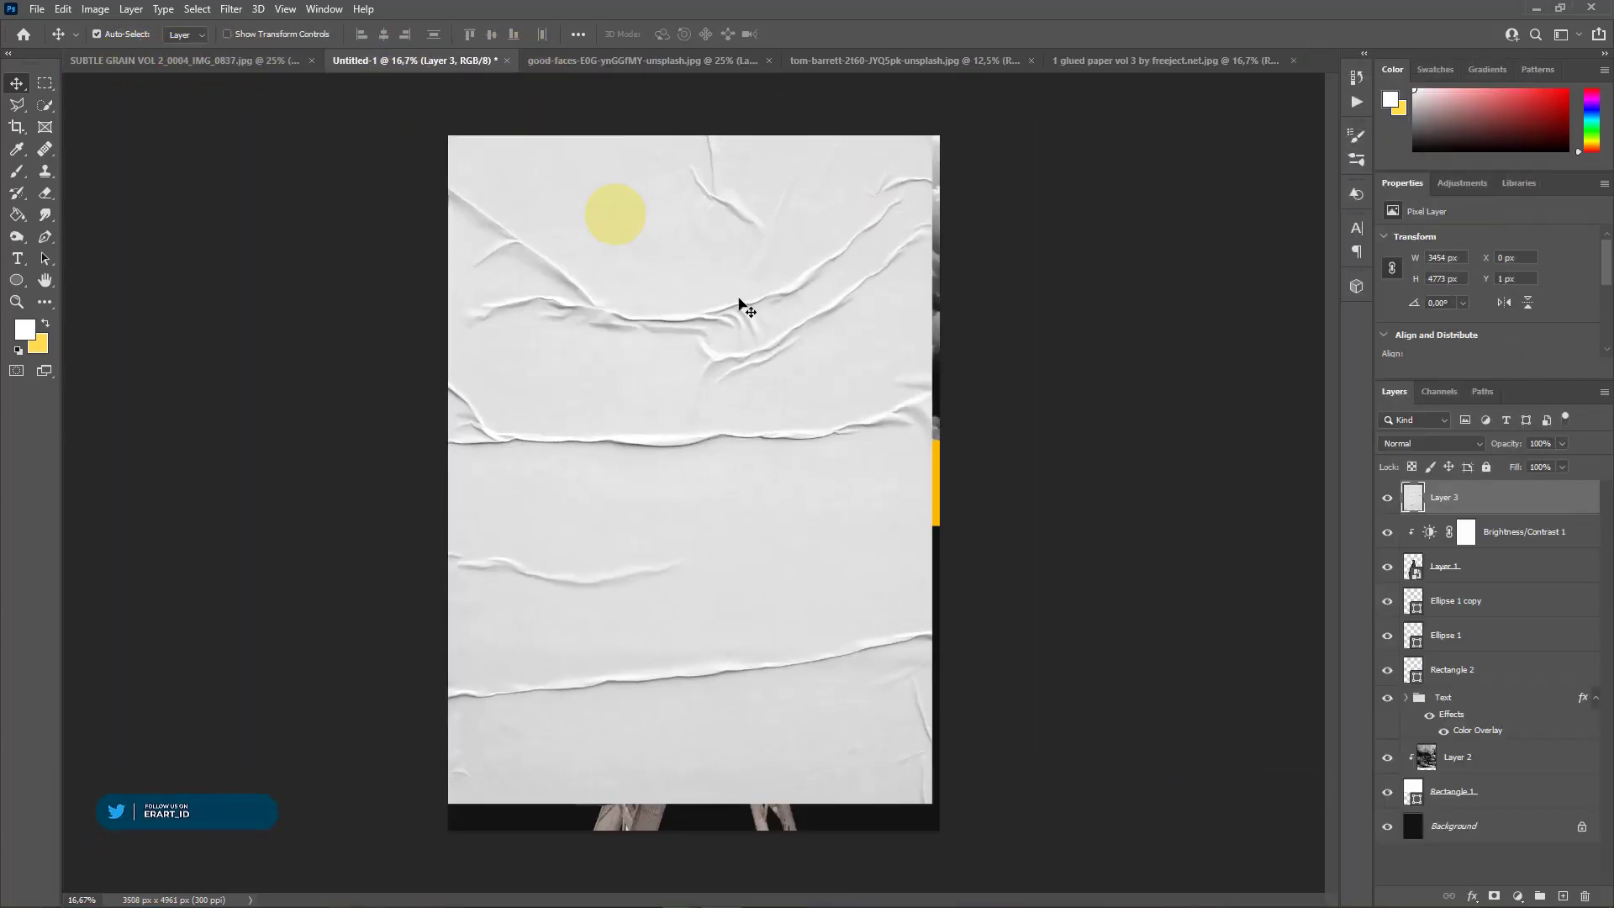
Scale the paper texture layer to 3600 x 4975 px so it covers the canvas, and set its blend mode to Multiply
key(ctrl+t)
drag(715, 296, 714, 298)
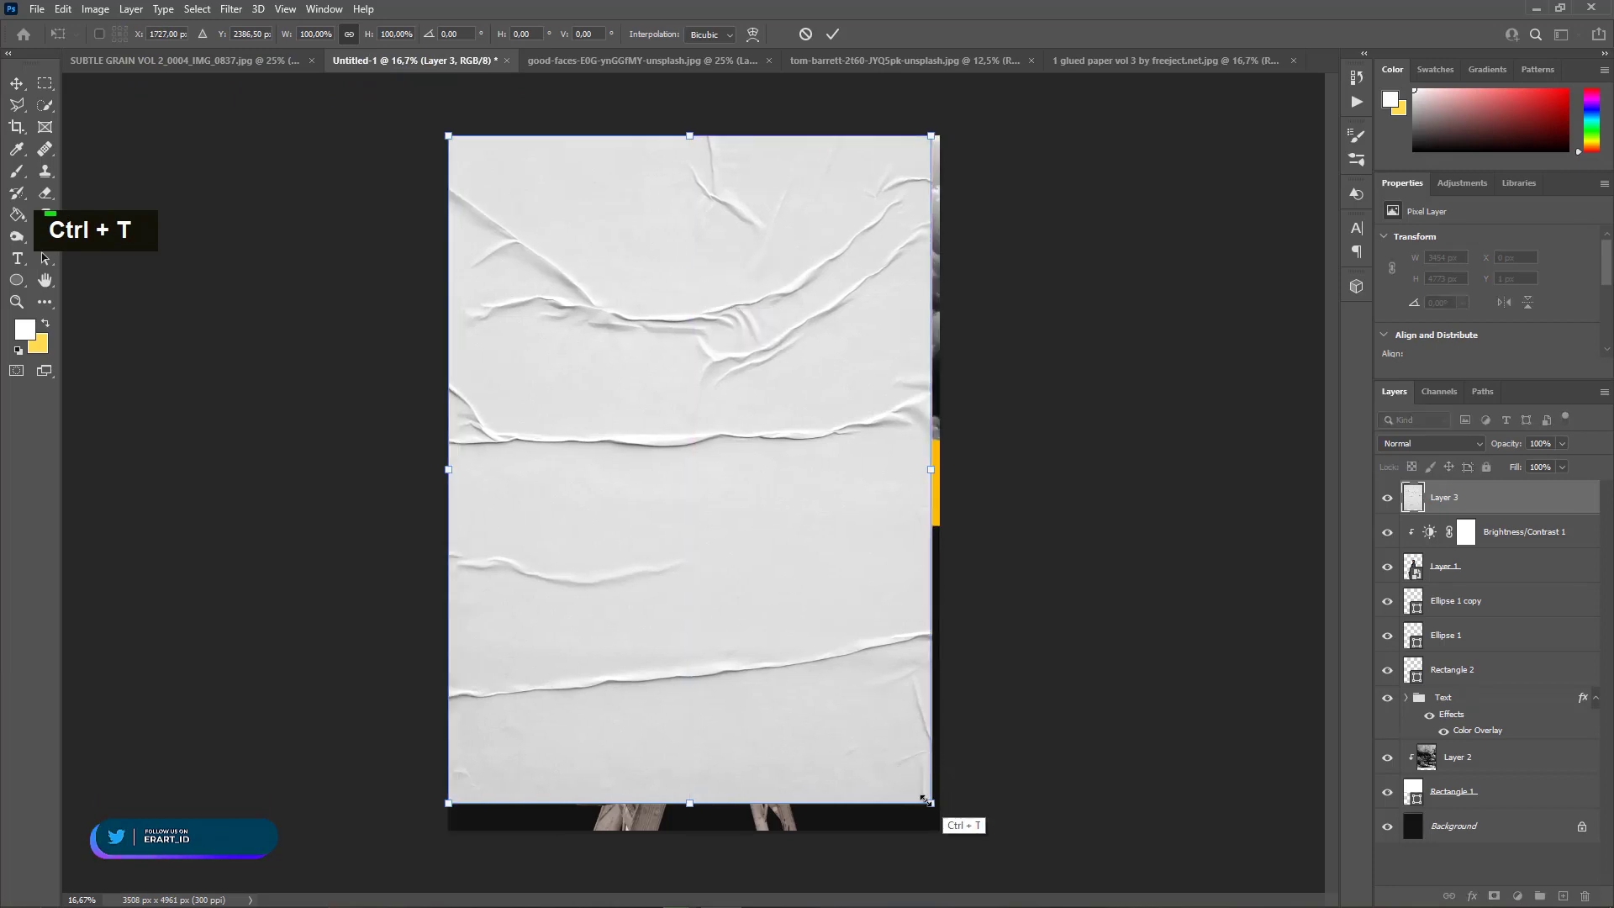
drag(926, 802, 952, 831)
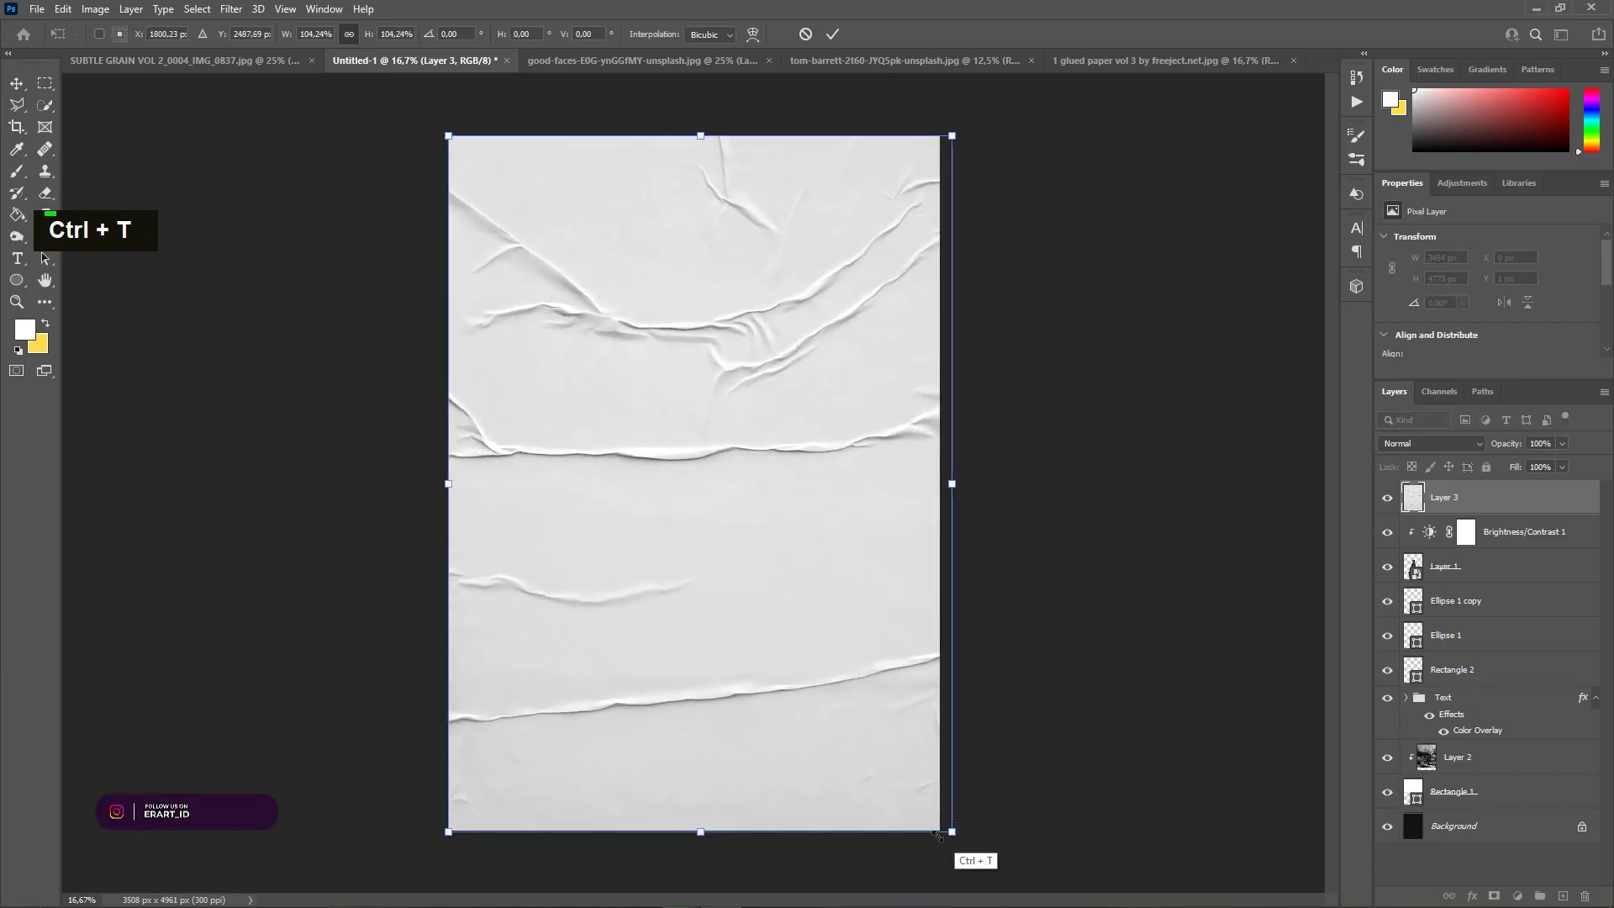
click(17, 83)
click(1415, 443)
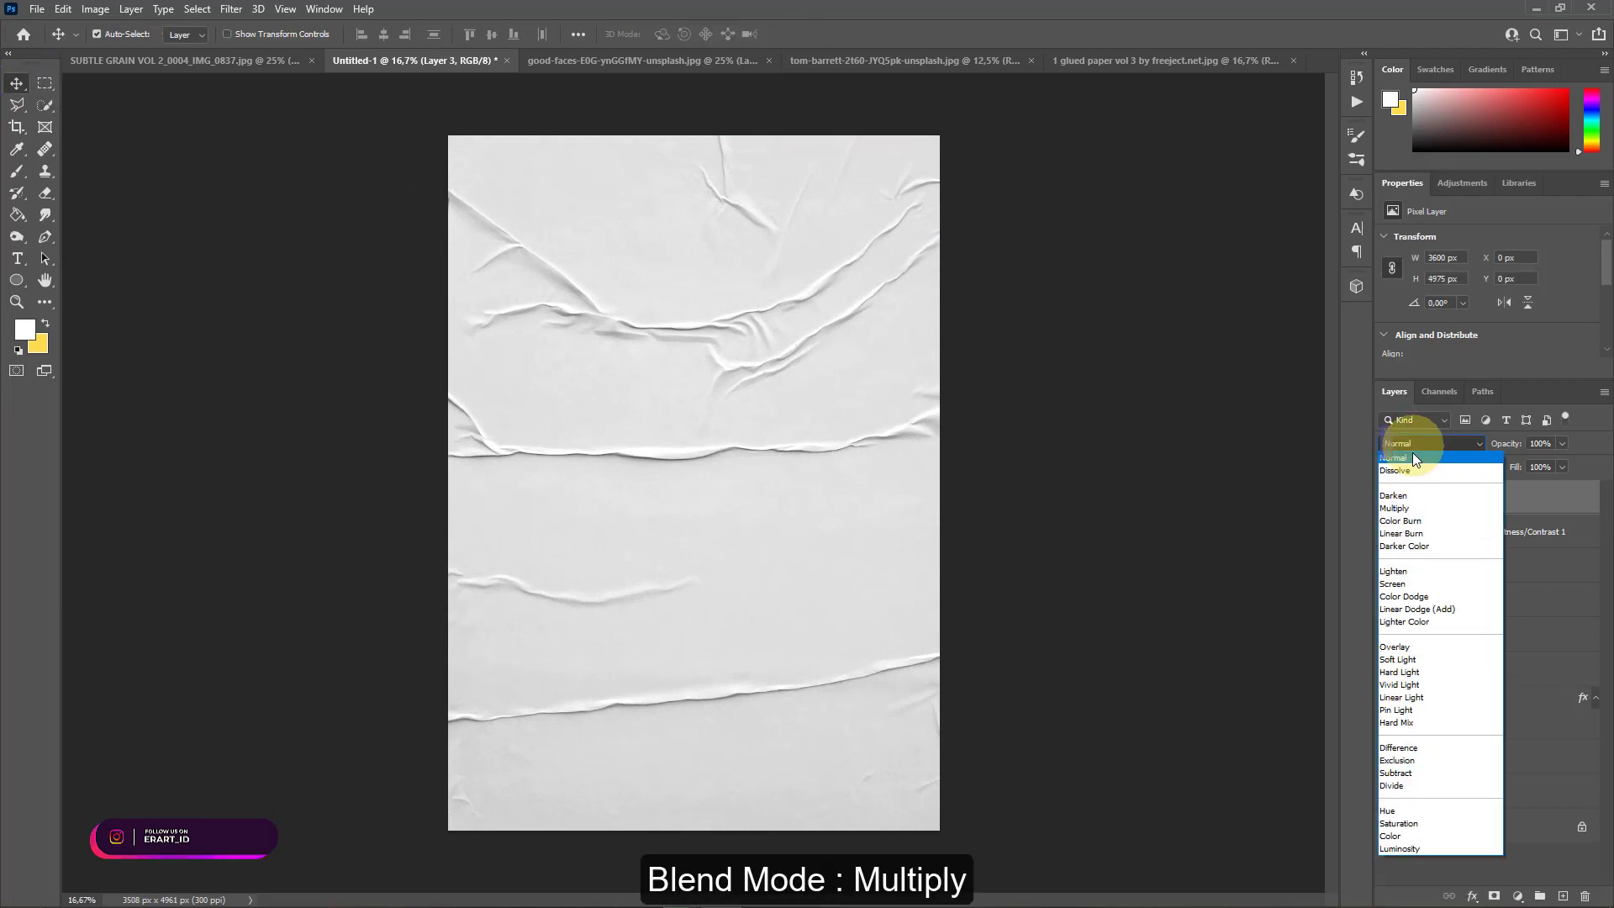
click(1403, 509)
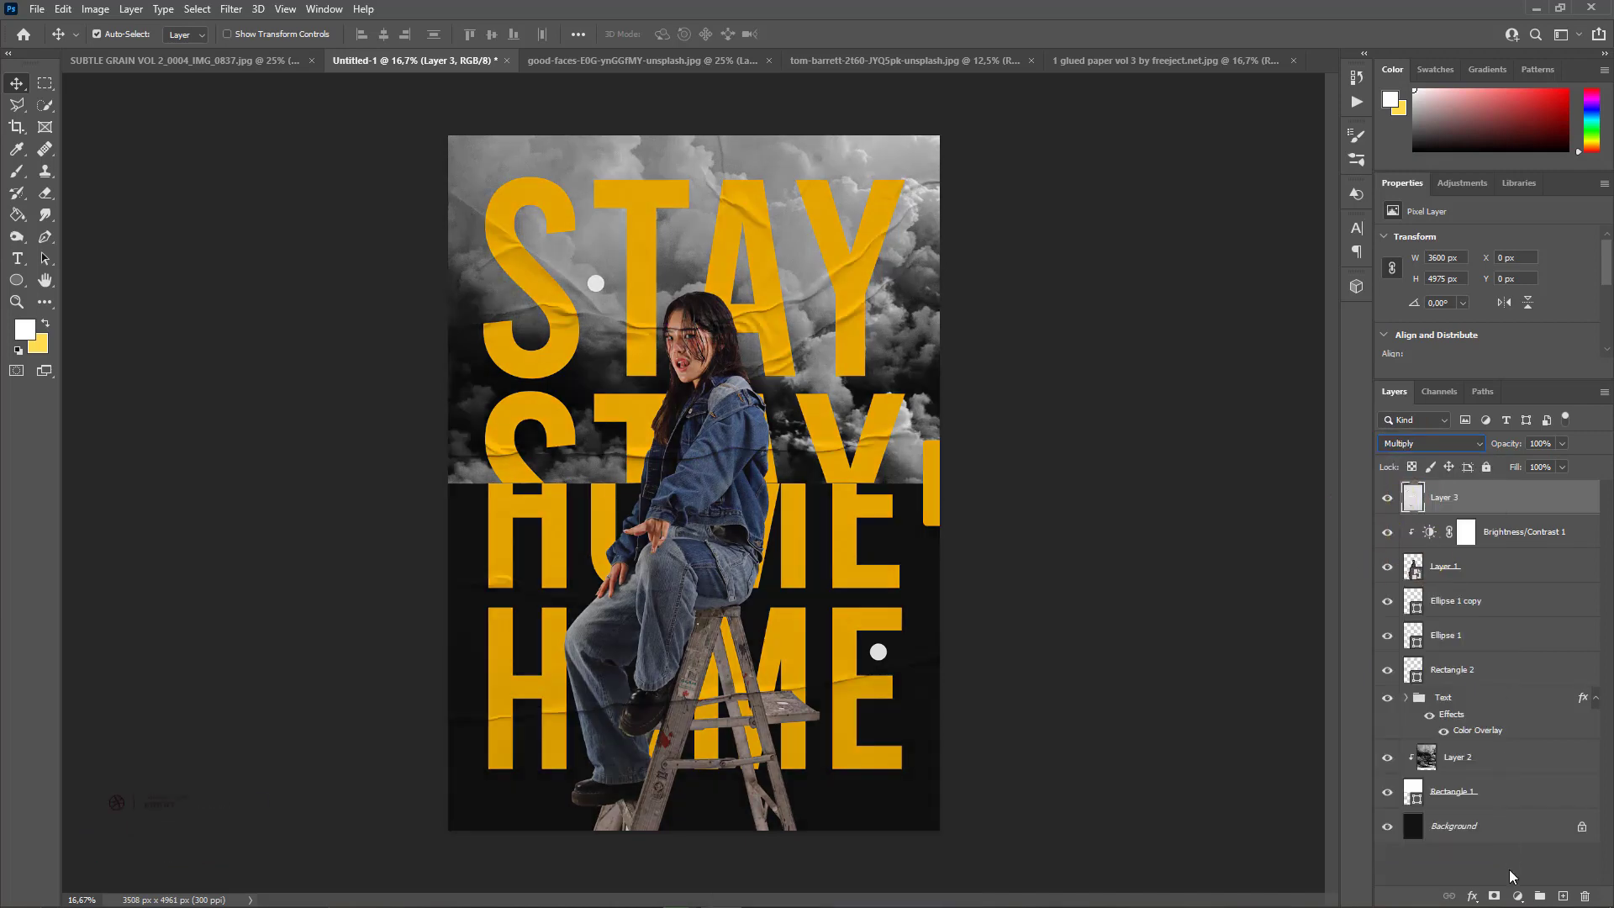
Add a Curves adjustment clipped to the paper texture, with the white point's output at 251 and the black point's input at 18
click(1518, 897)
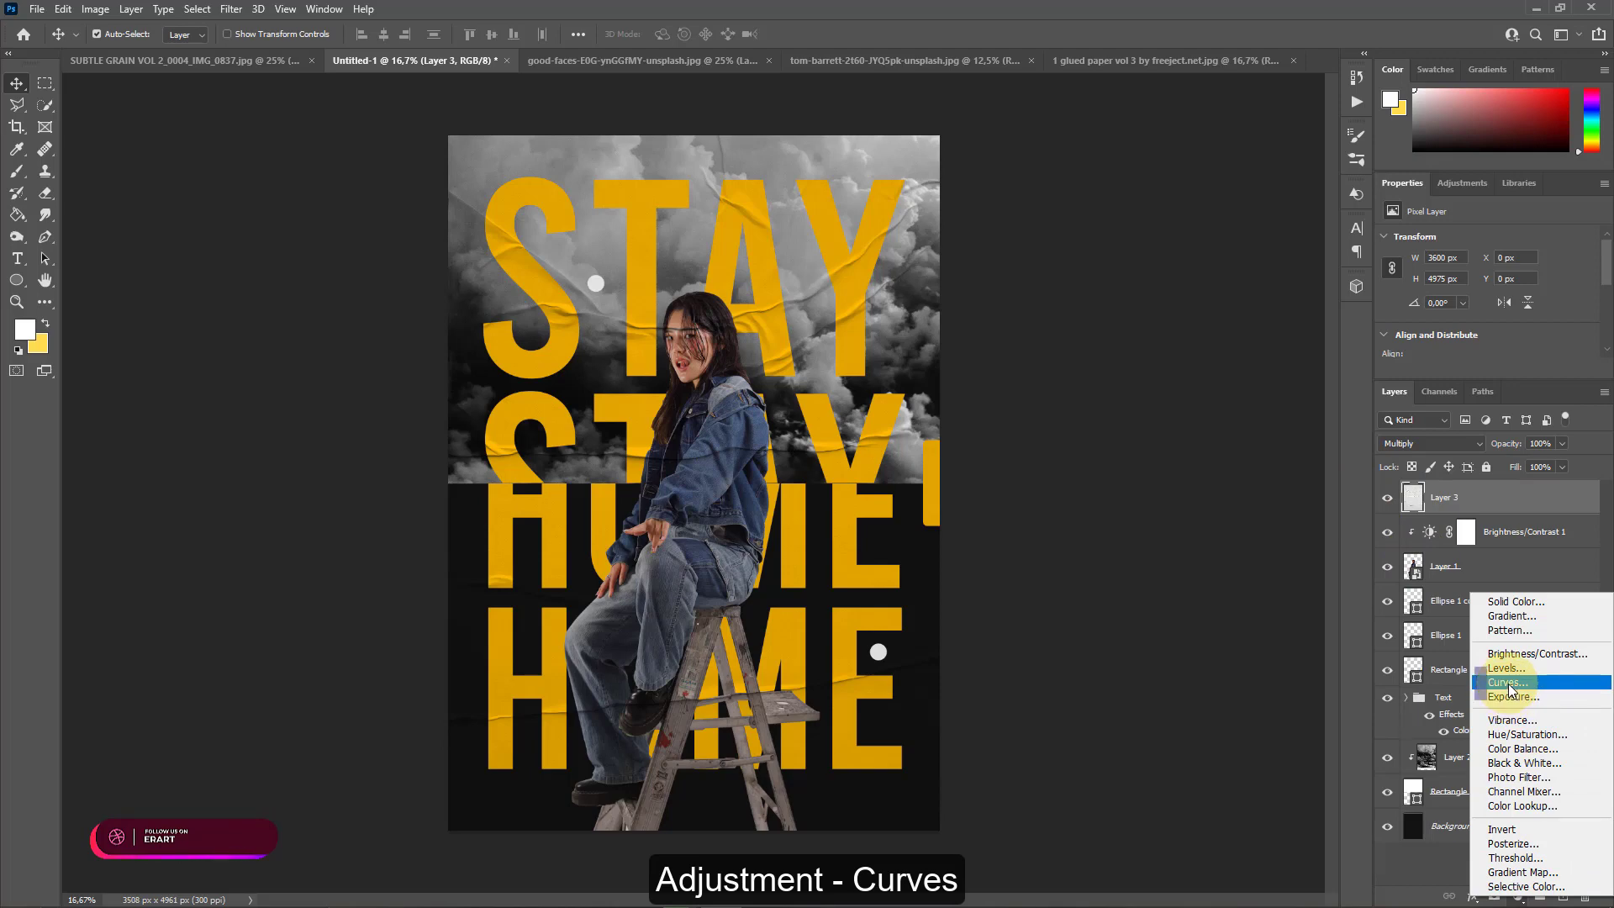
click(1508, 683)
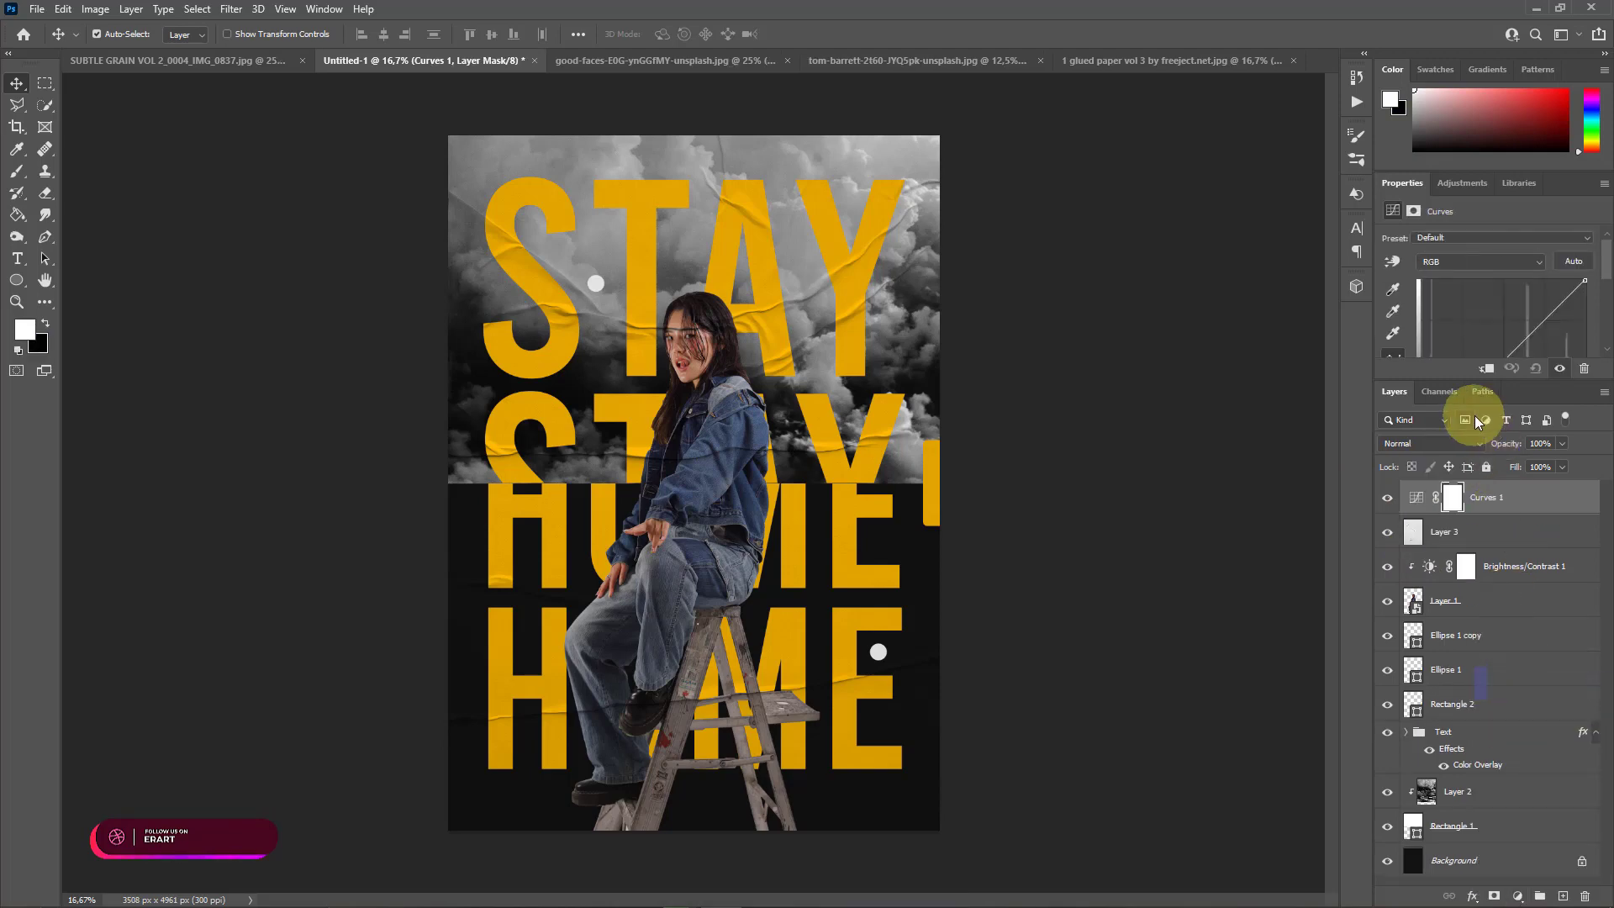
click(1487, 369)
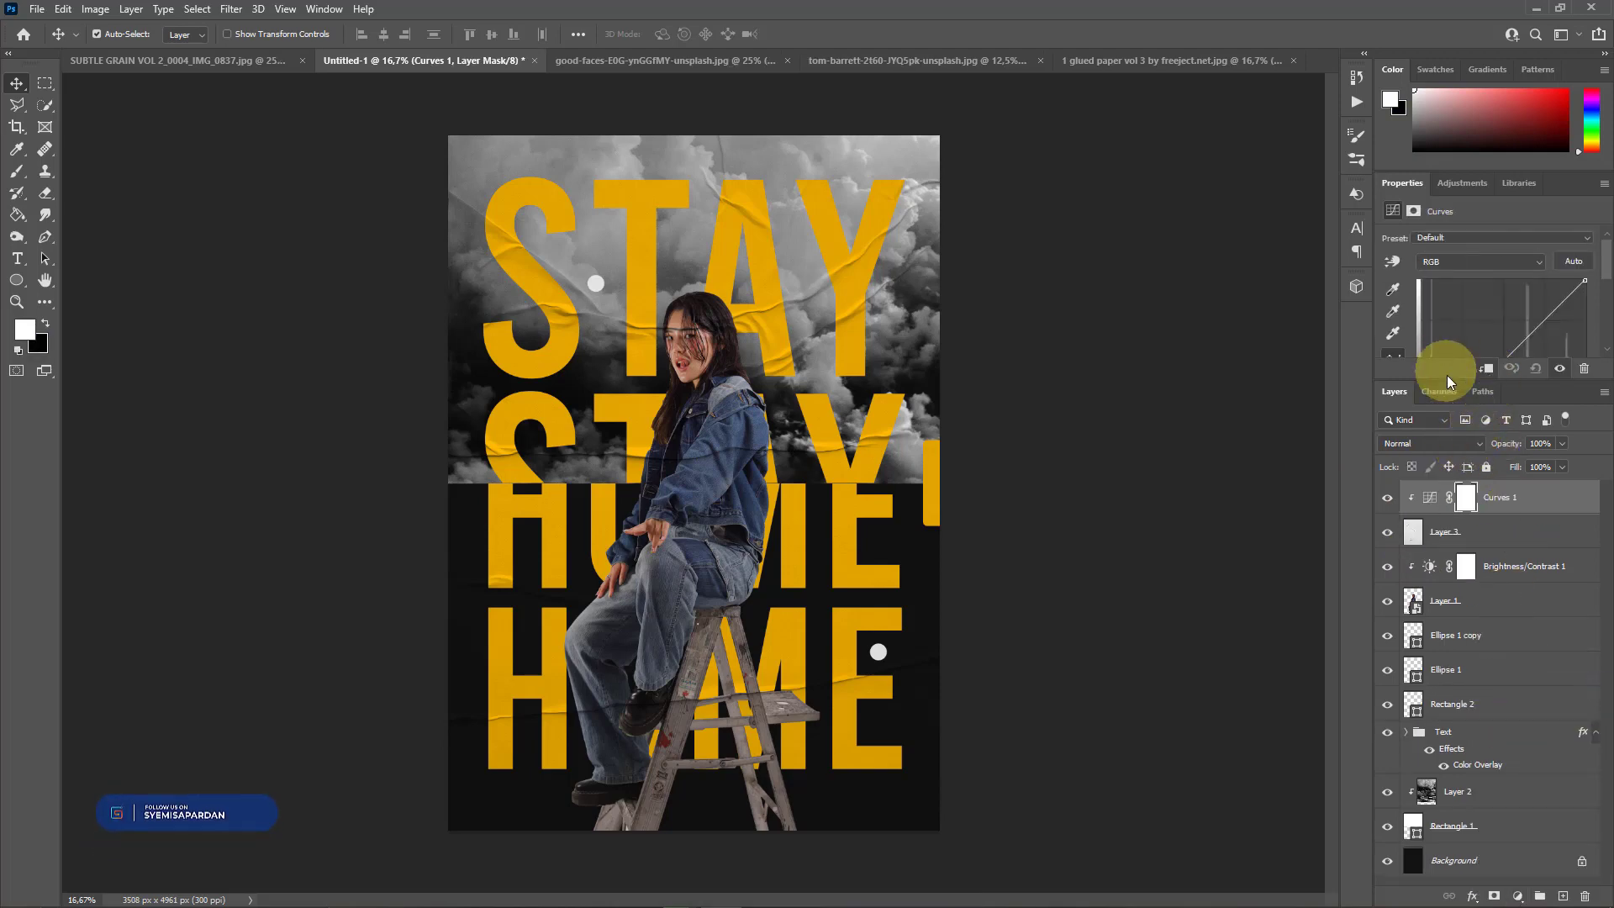
drag(1446, 376, 1430, 542)
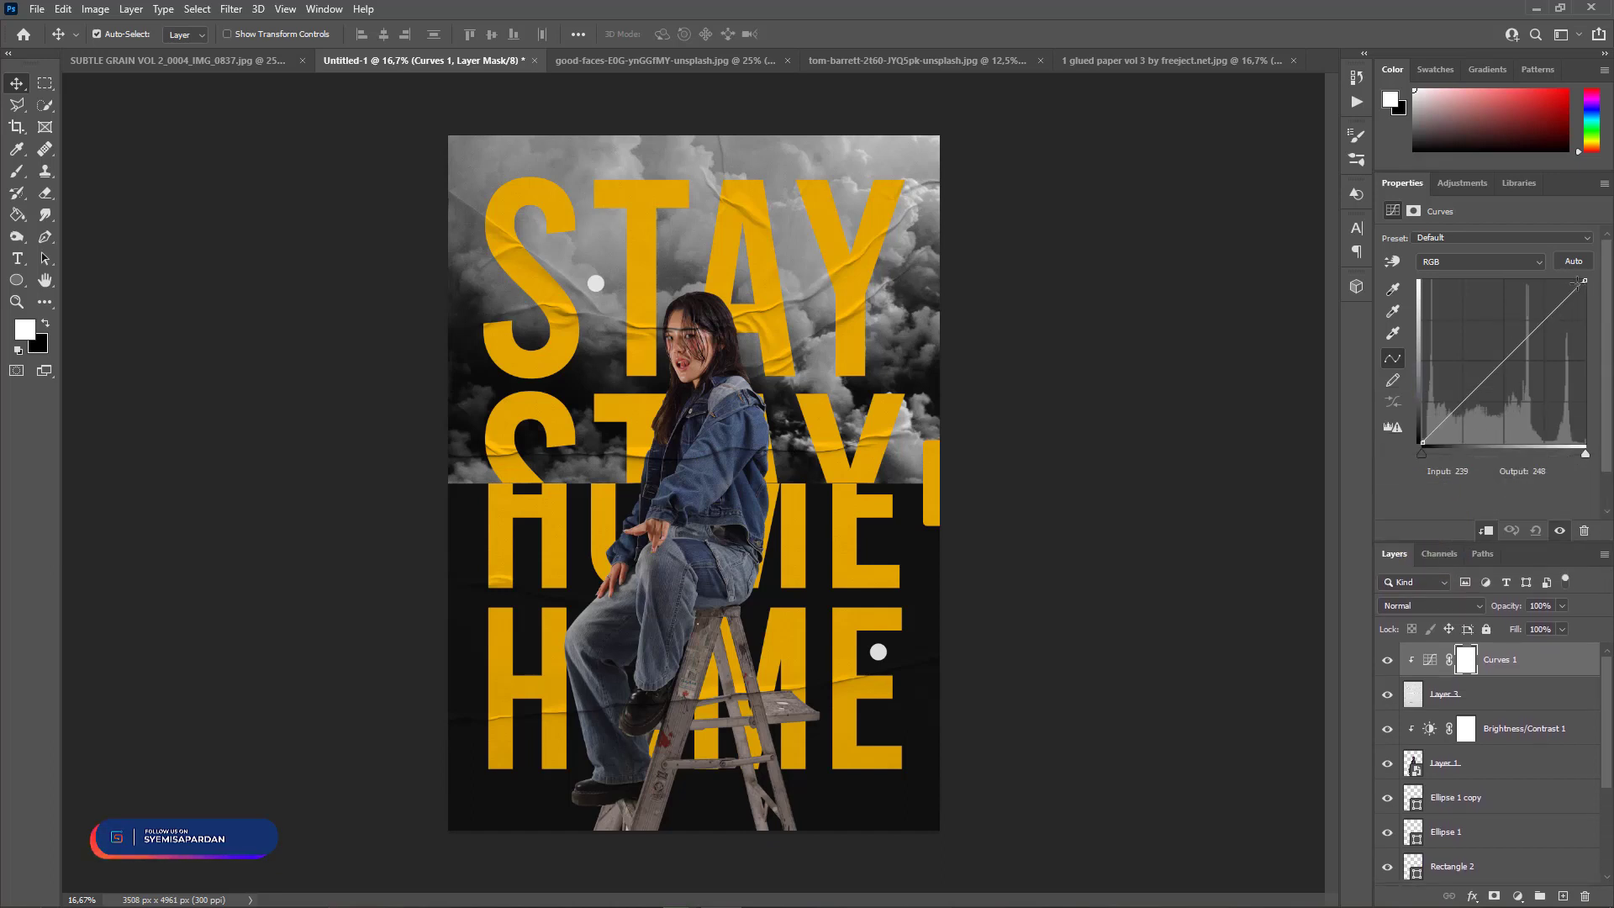
mouse_move(1584, 281)
mouse_down()
mouse_move(1554, 282)
mouse_move(1585, 283)
mouse_up()
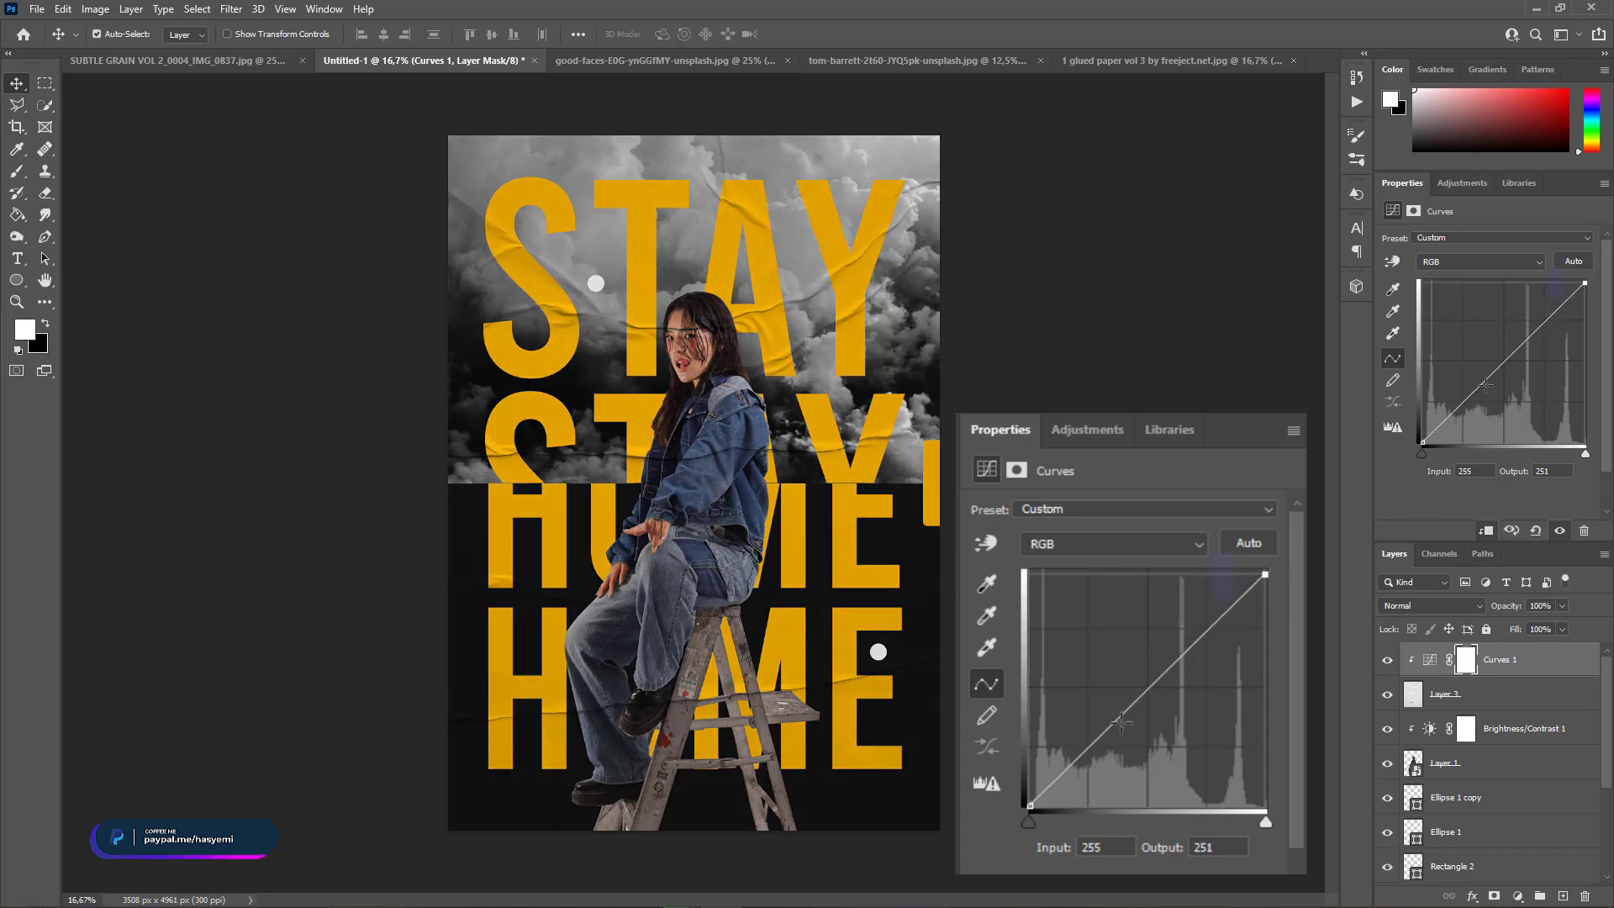
mouse_move(1423, 457)
mouse_down()
mouse_move(1497, 453)
mouse_move(1411, 456)
mouse_move(1434, 456)
mouse_up()
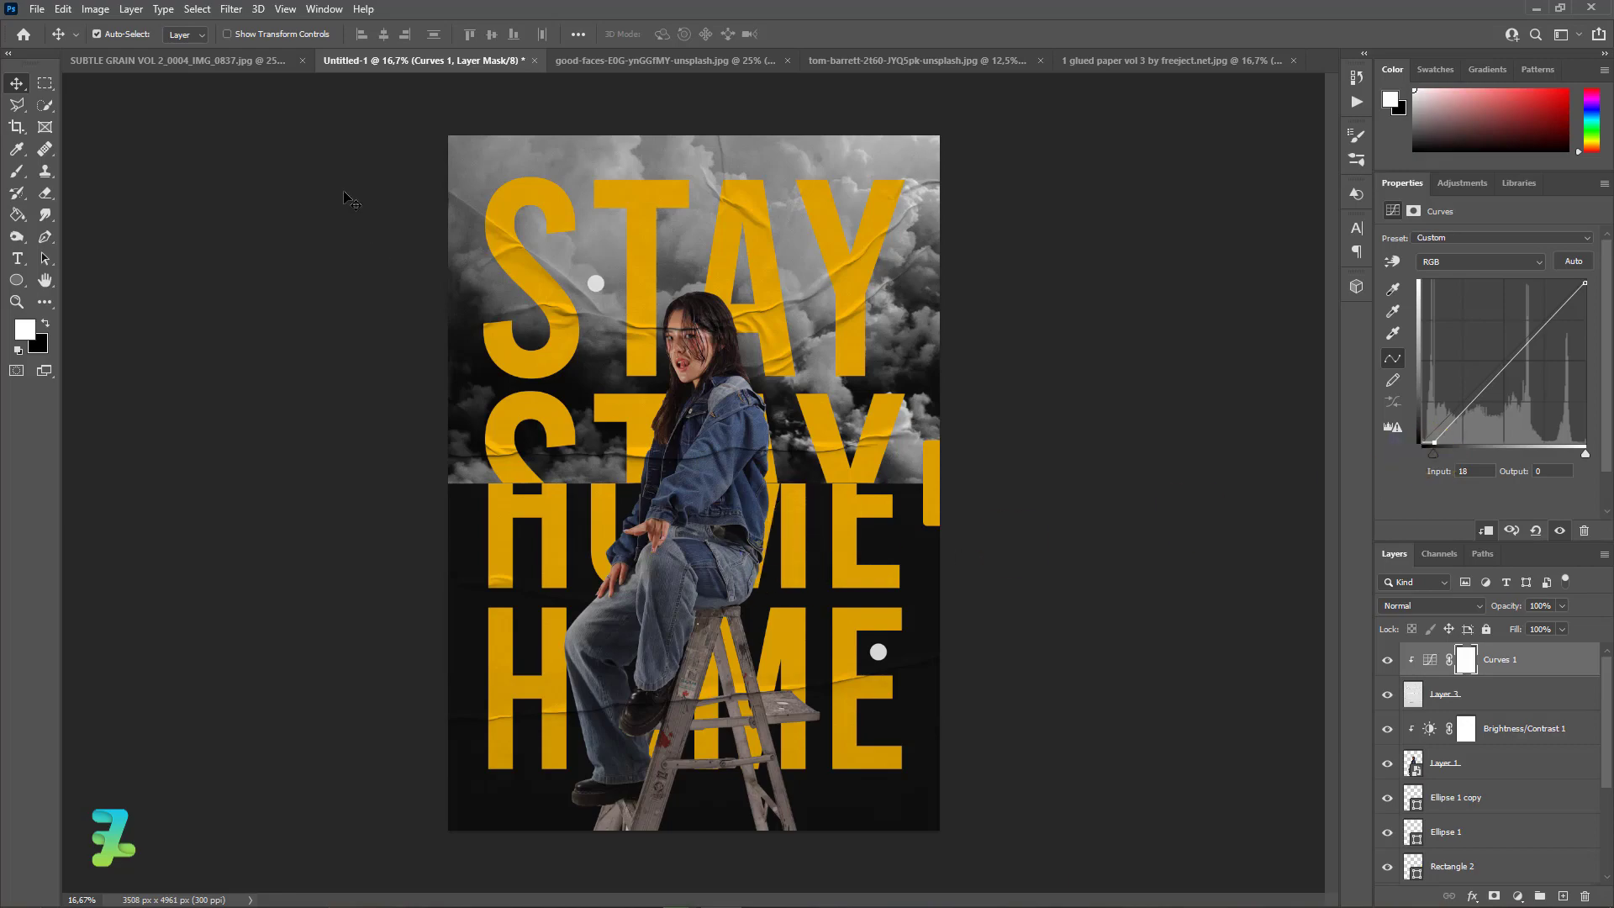
Copy the subtle grain texture into the poster as the topmost layer, re-dock its window, and return to the poster
click(204, 62)
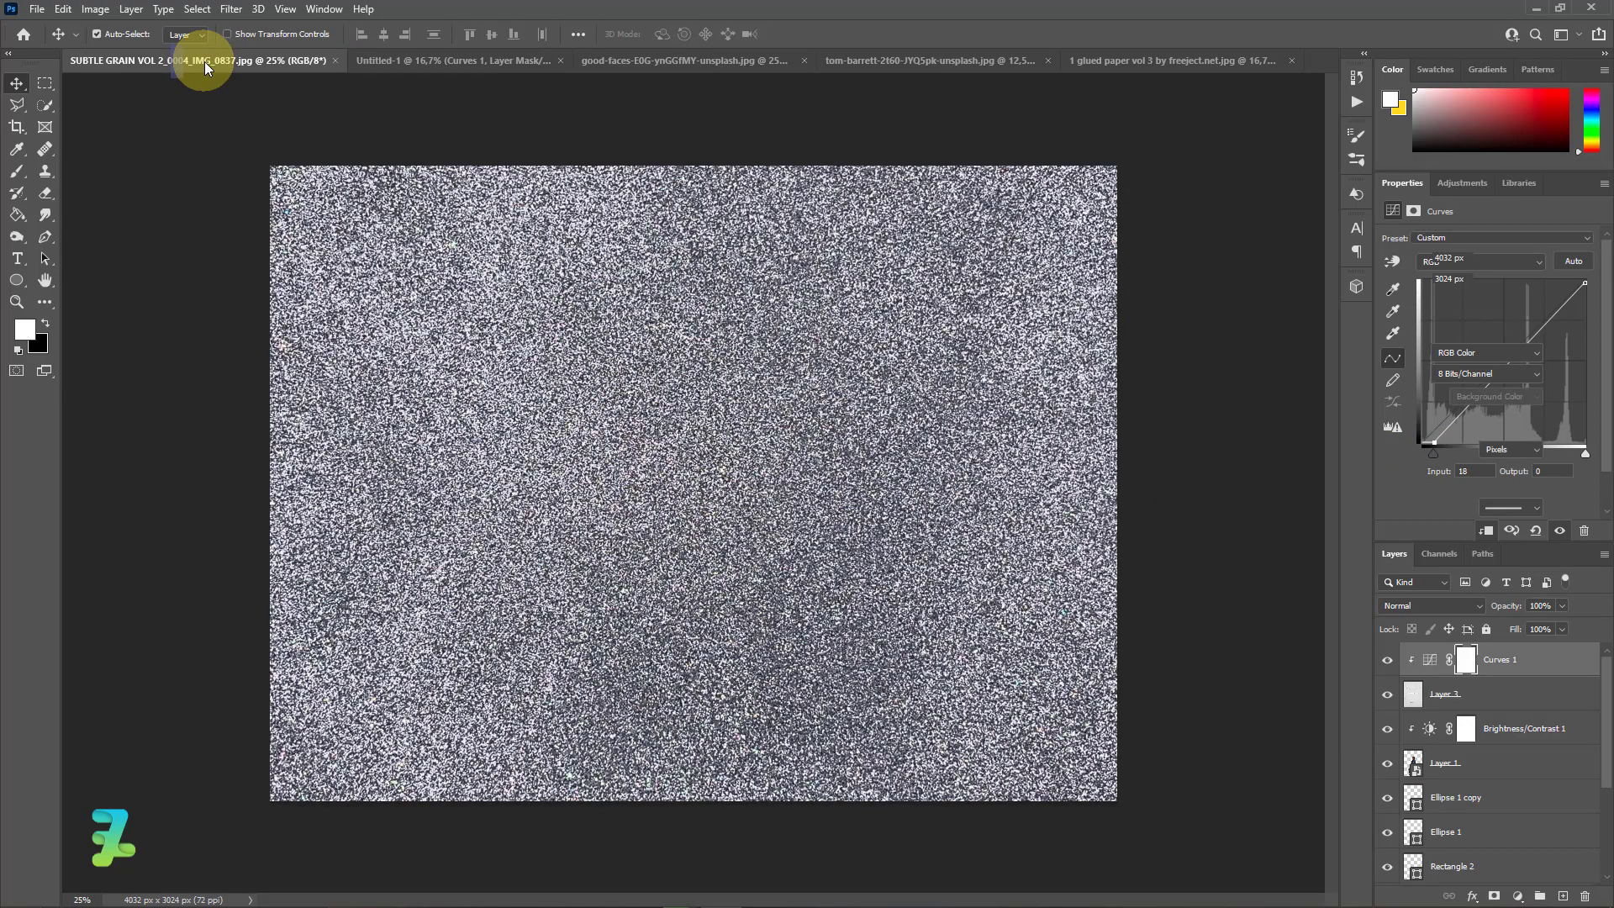
right_click(204, 62)
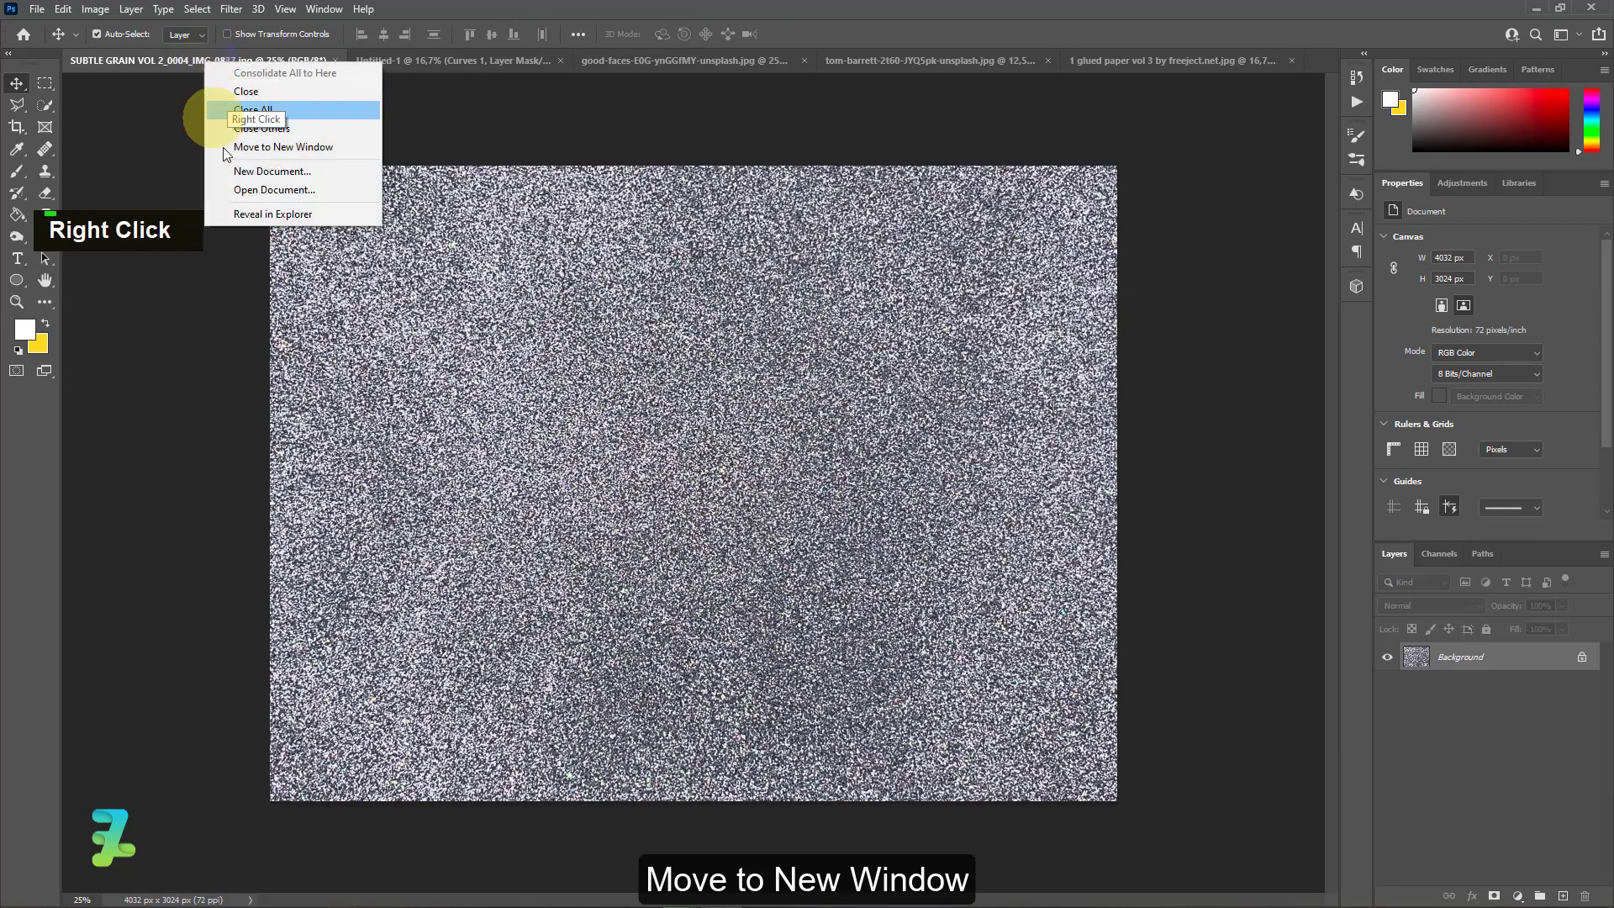
click(253, 148)
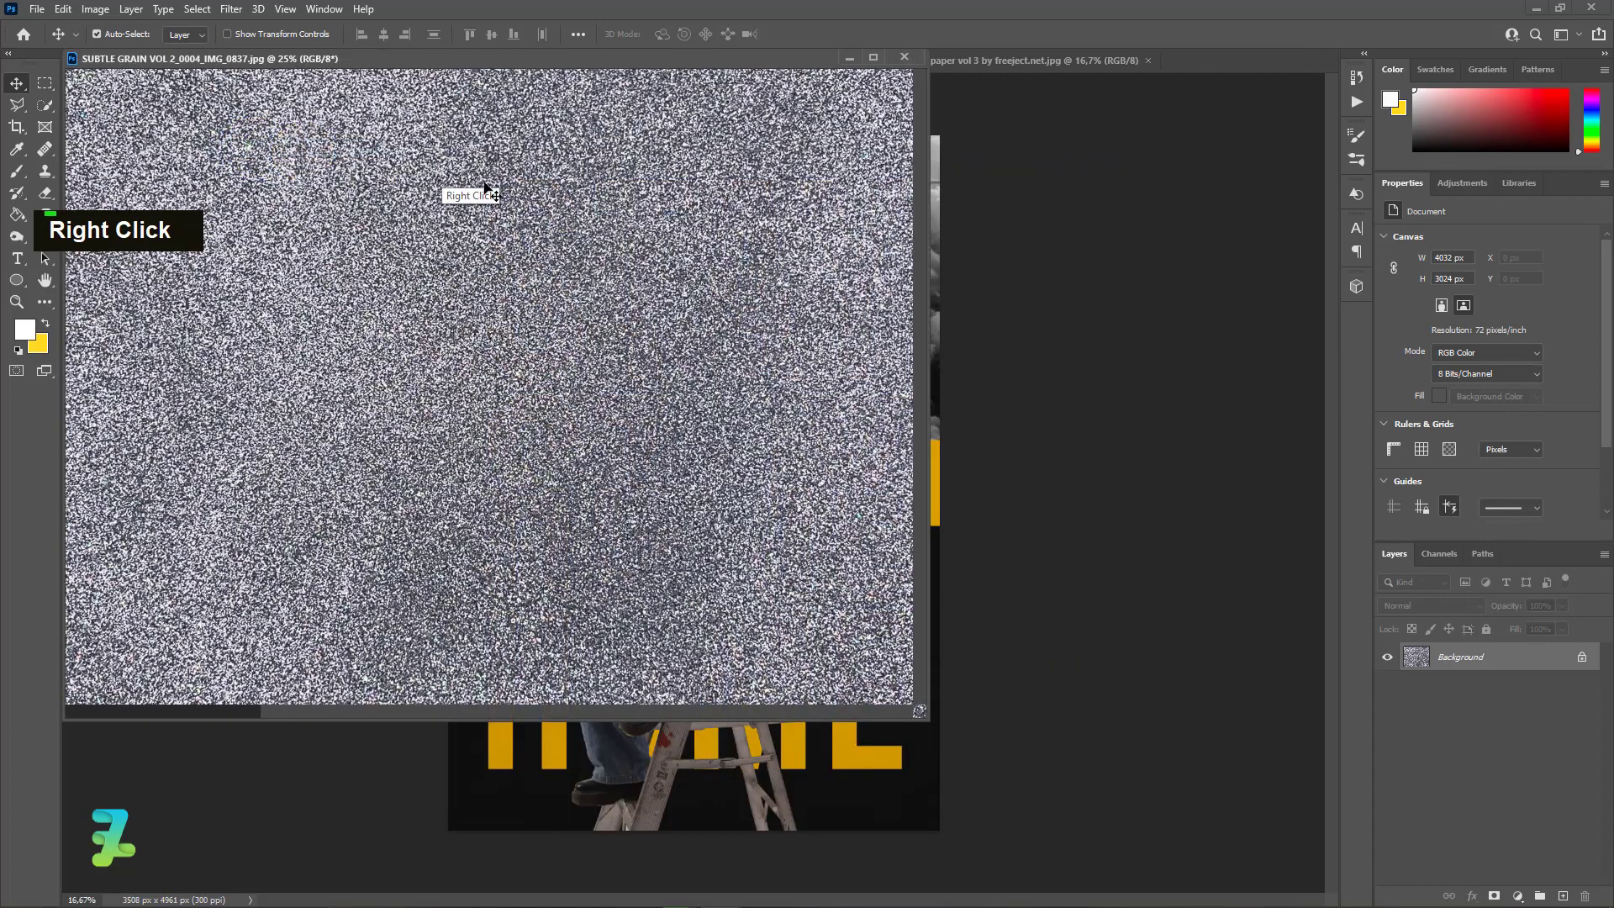
drag(553, 54, 545, 509)
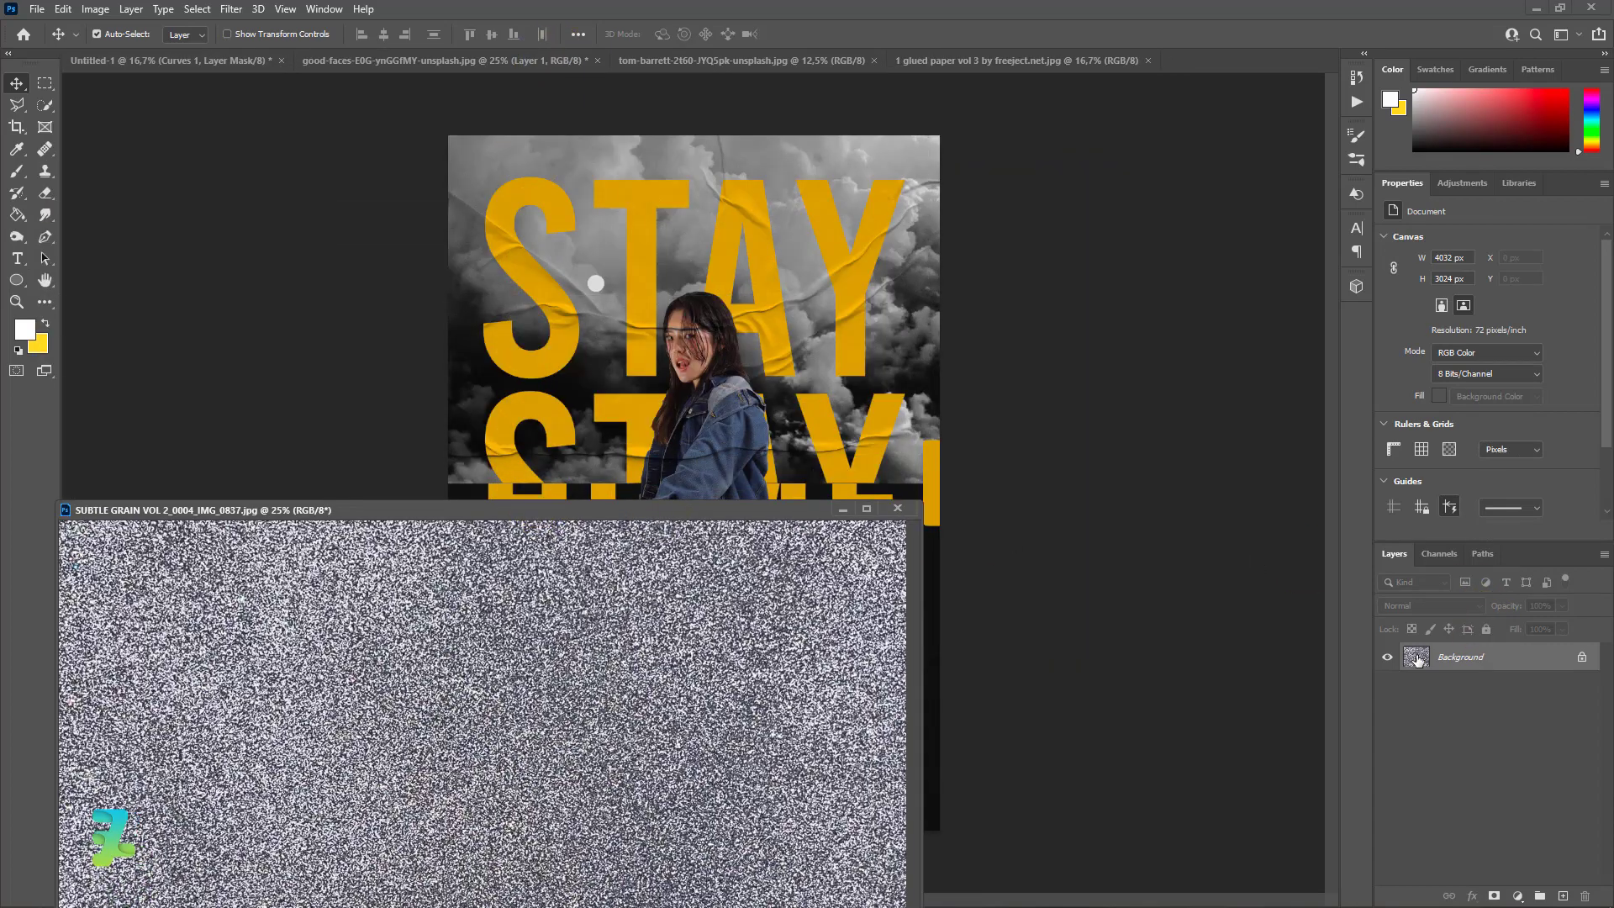
drag(1419, 660, 708, 444)
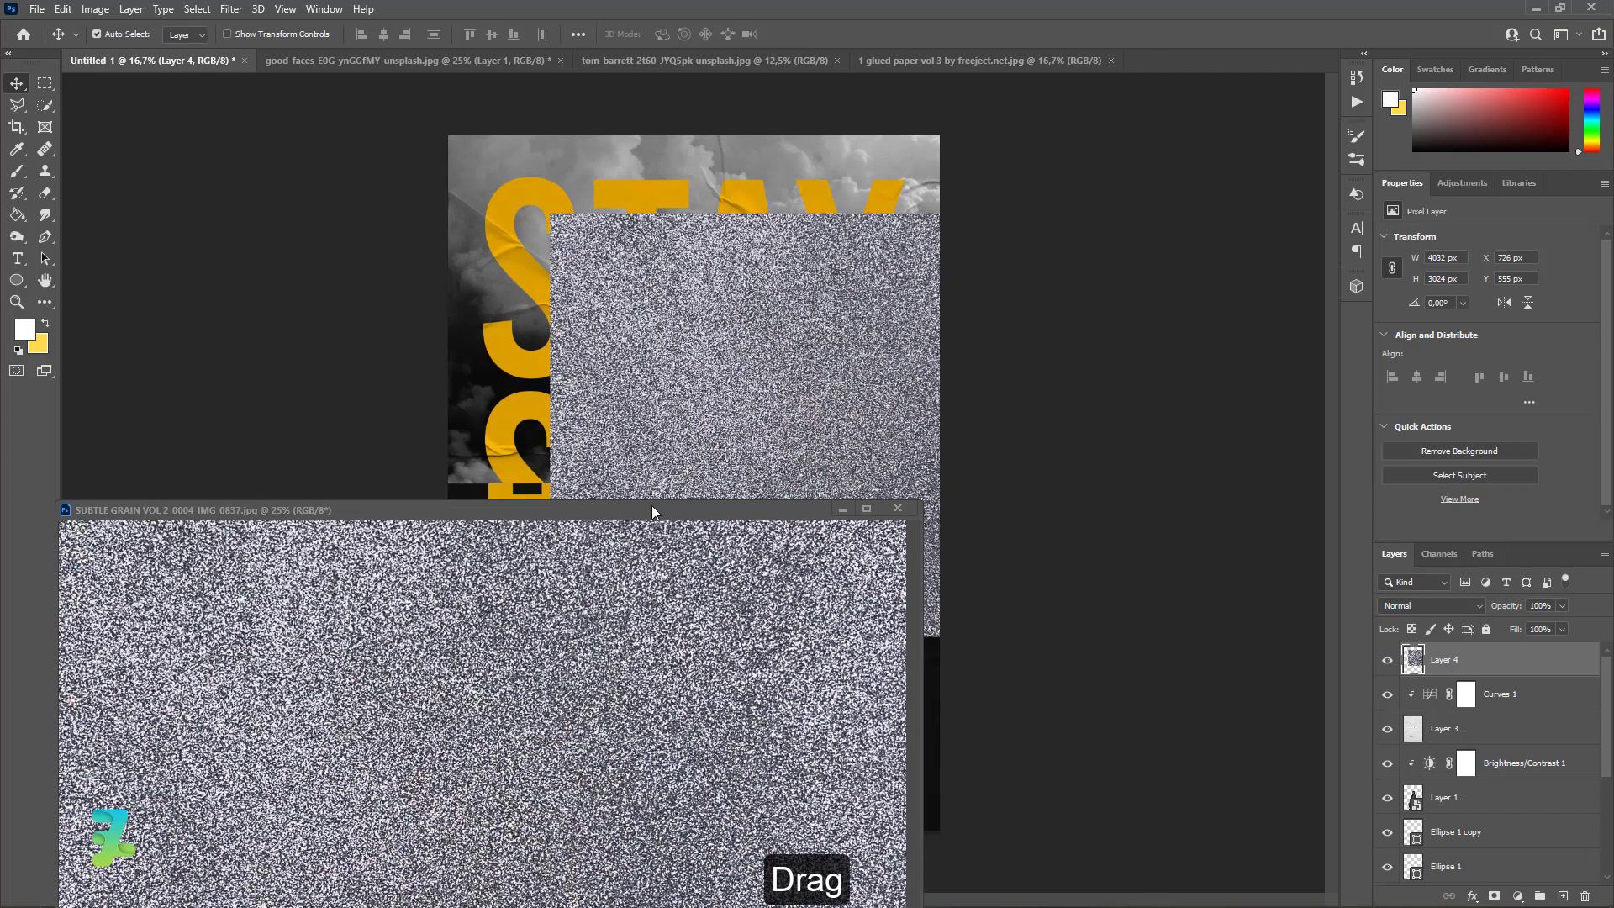
drag(649, 509, 1133, 56)
click(175, 60)
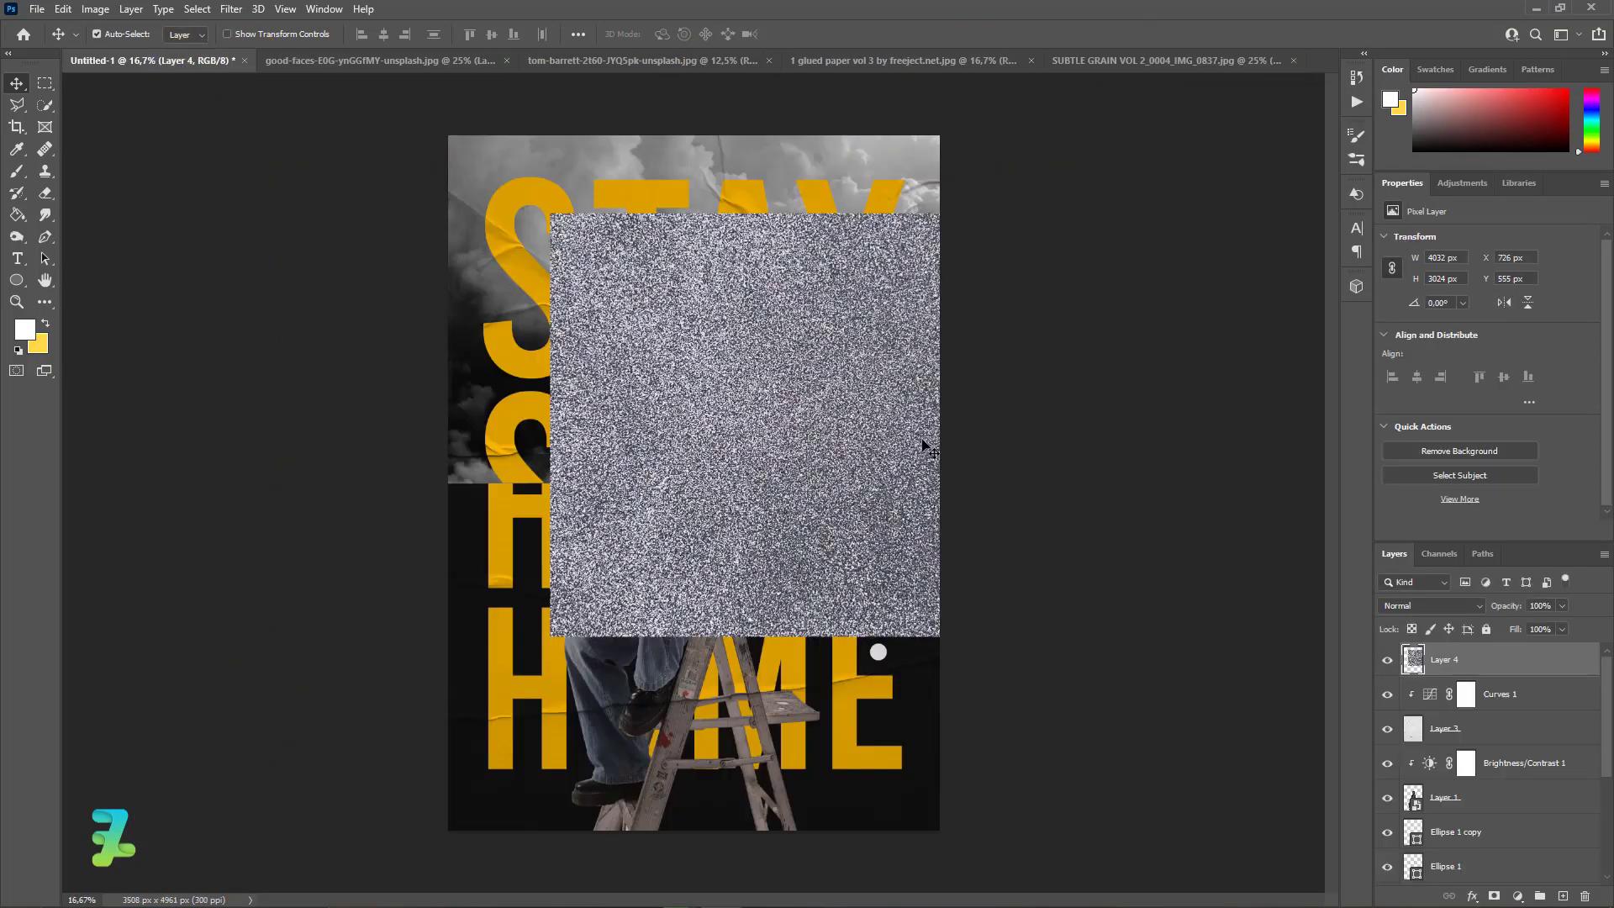
Rotate the grain layer by -90° and scale it to 124.21% so it covers the whole poster
key(ctrl+t)
drag(1181, 574, 916, 290)
drag(832, 320, 658, 313)
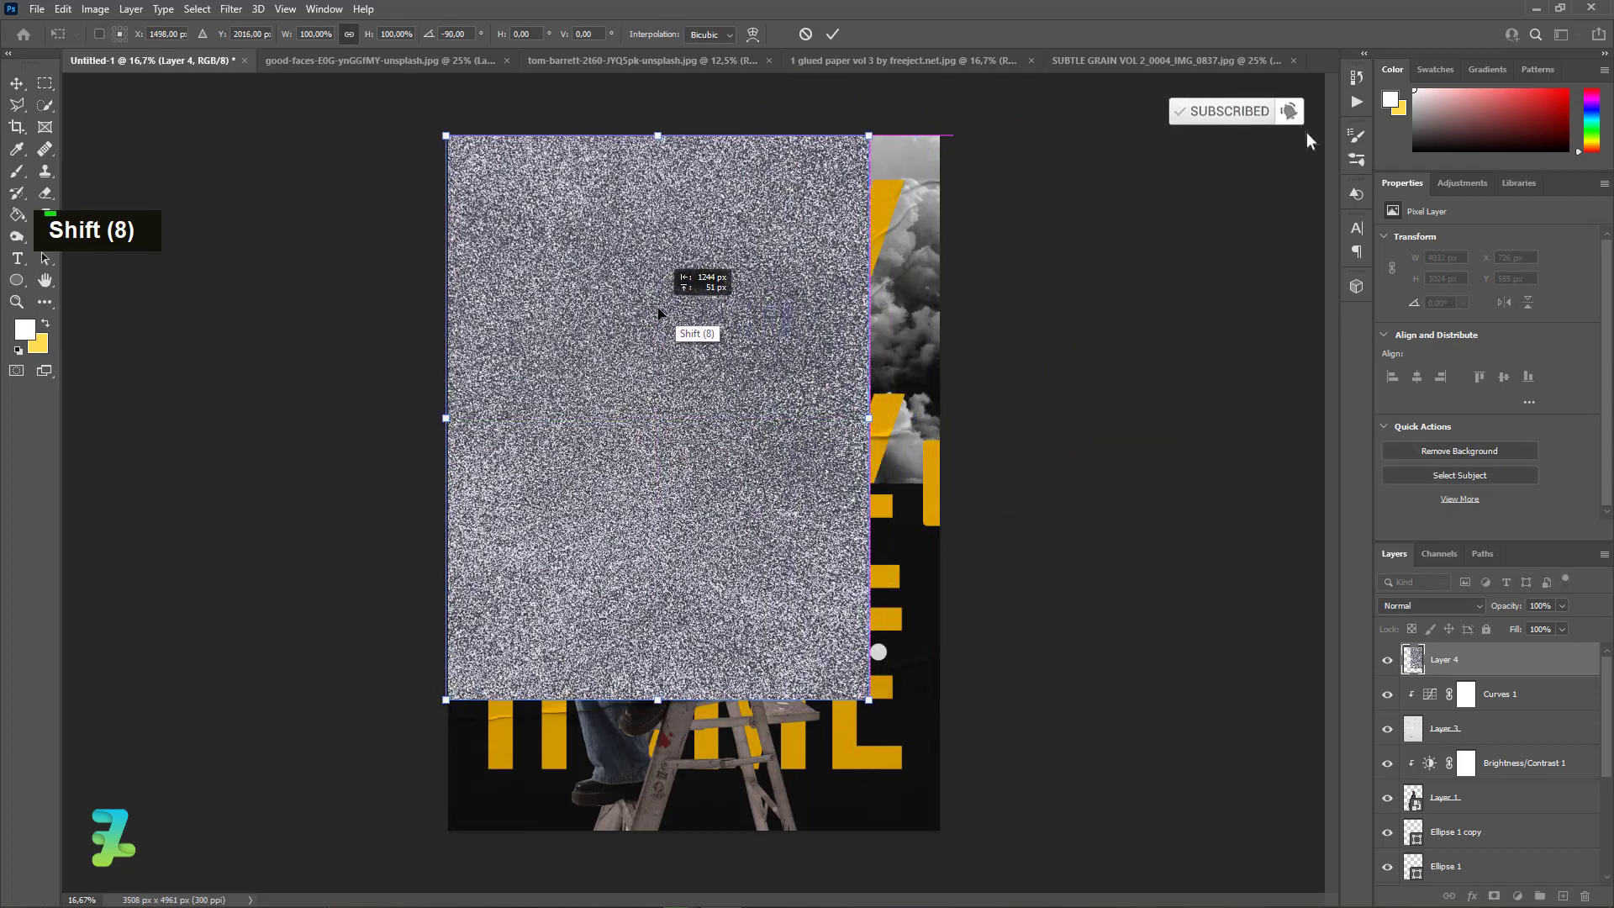
drag(870, 701, 972, 836)
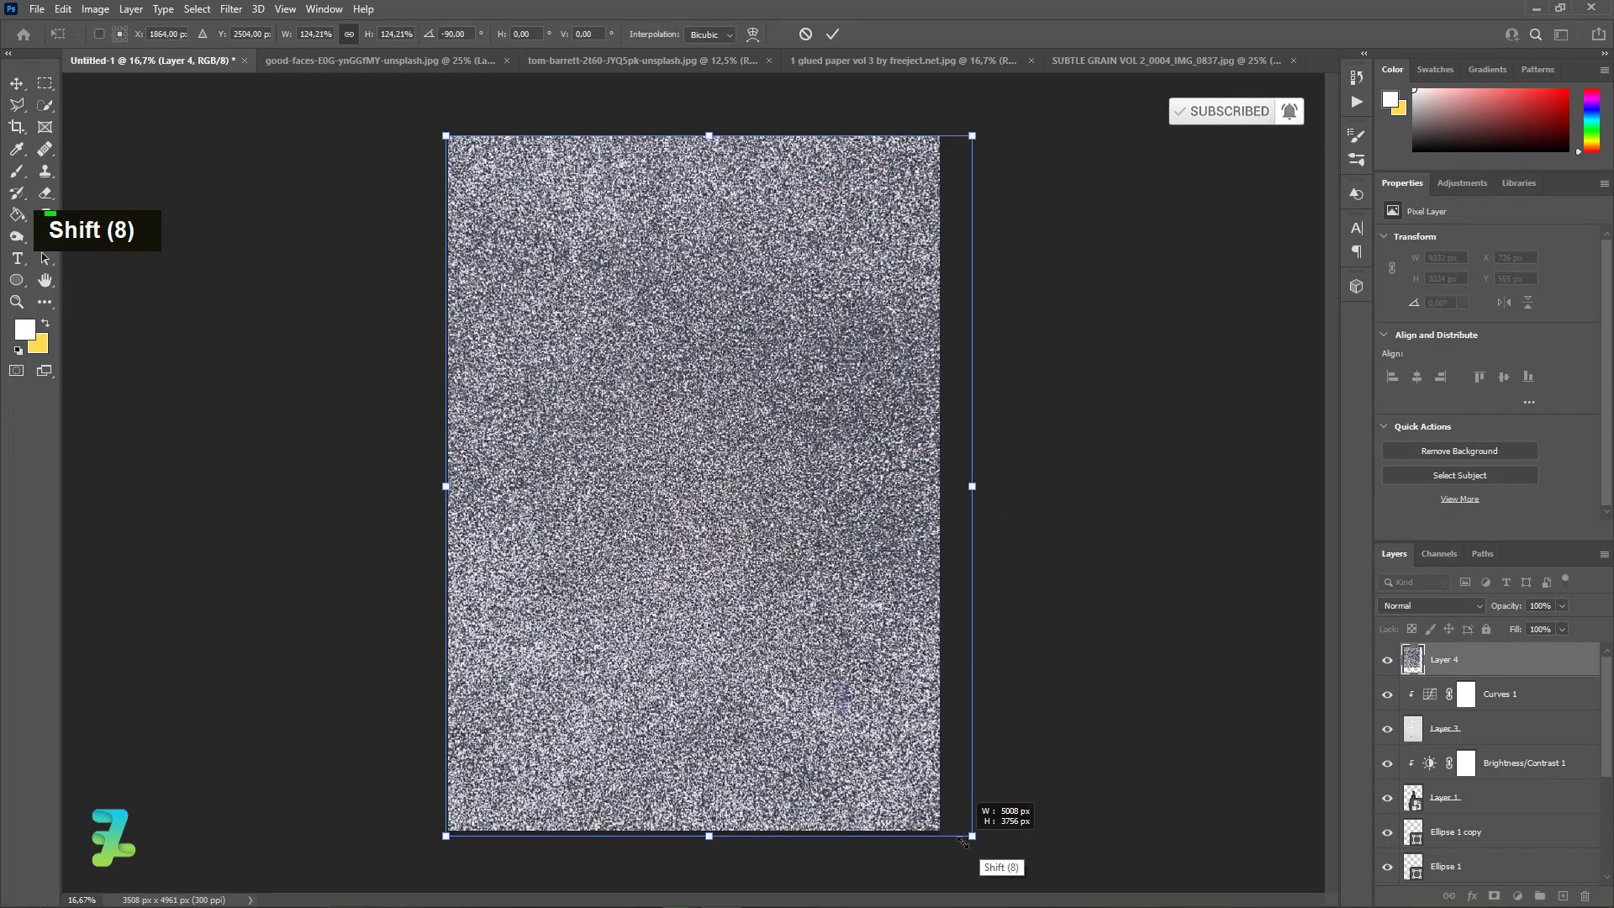
click(42, 84)
click(17, 83)
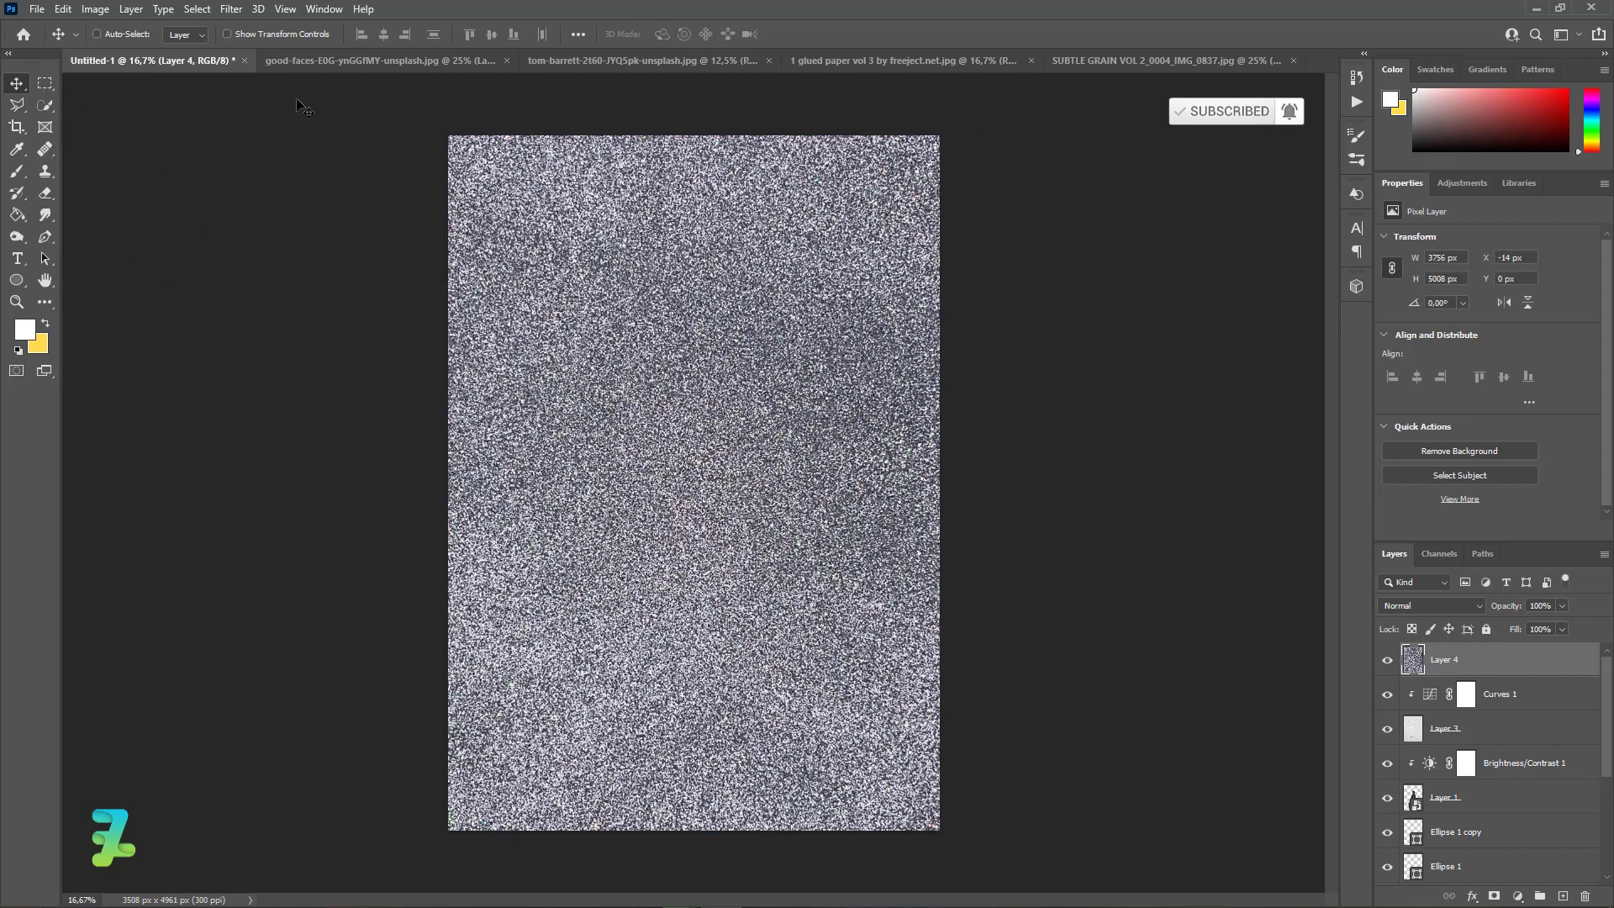
Centre the grain layer horizontally on the canvas and clear the selection
key(ctrl+a)
click(384, 35)
key(ctrl+d)
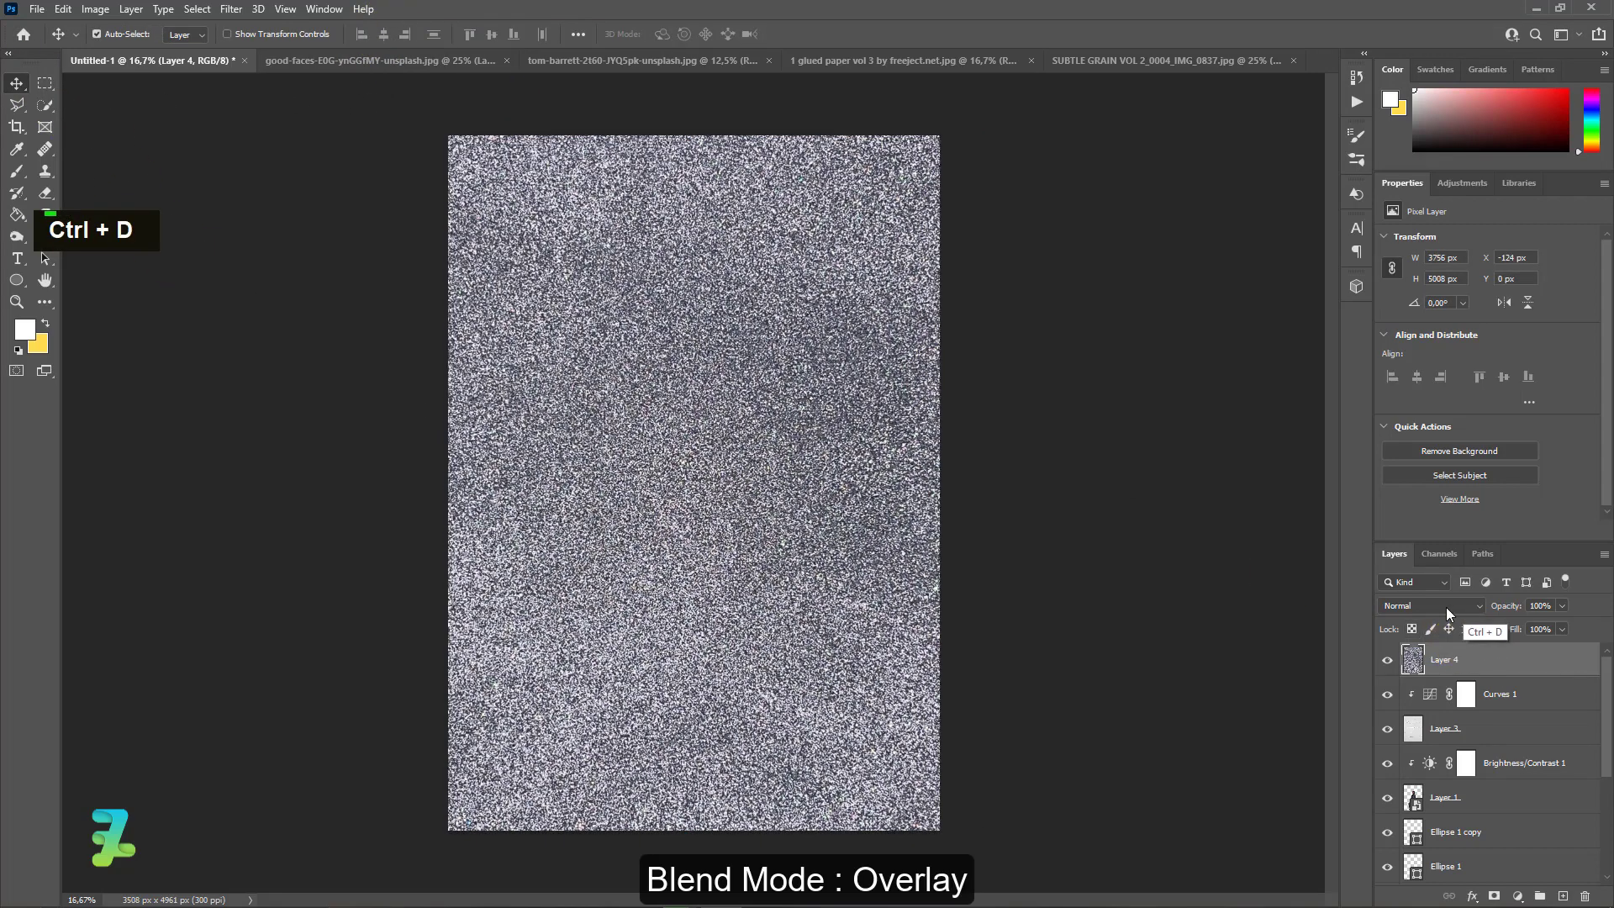
Set the grain layer's blend mode to Overlay and lower its opacity to 7%
click(1447, 607)
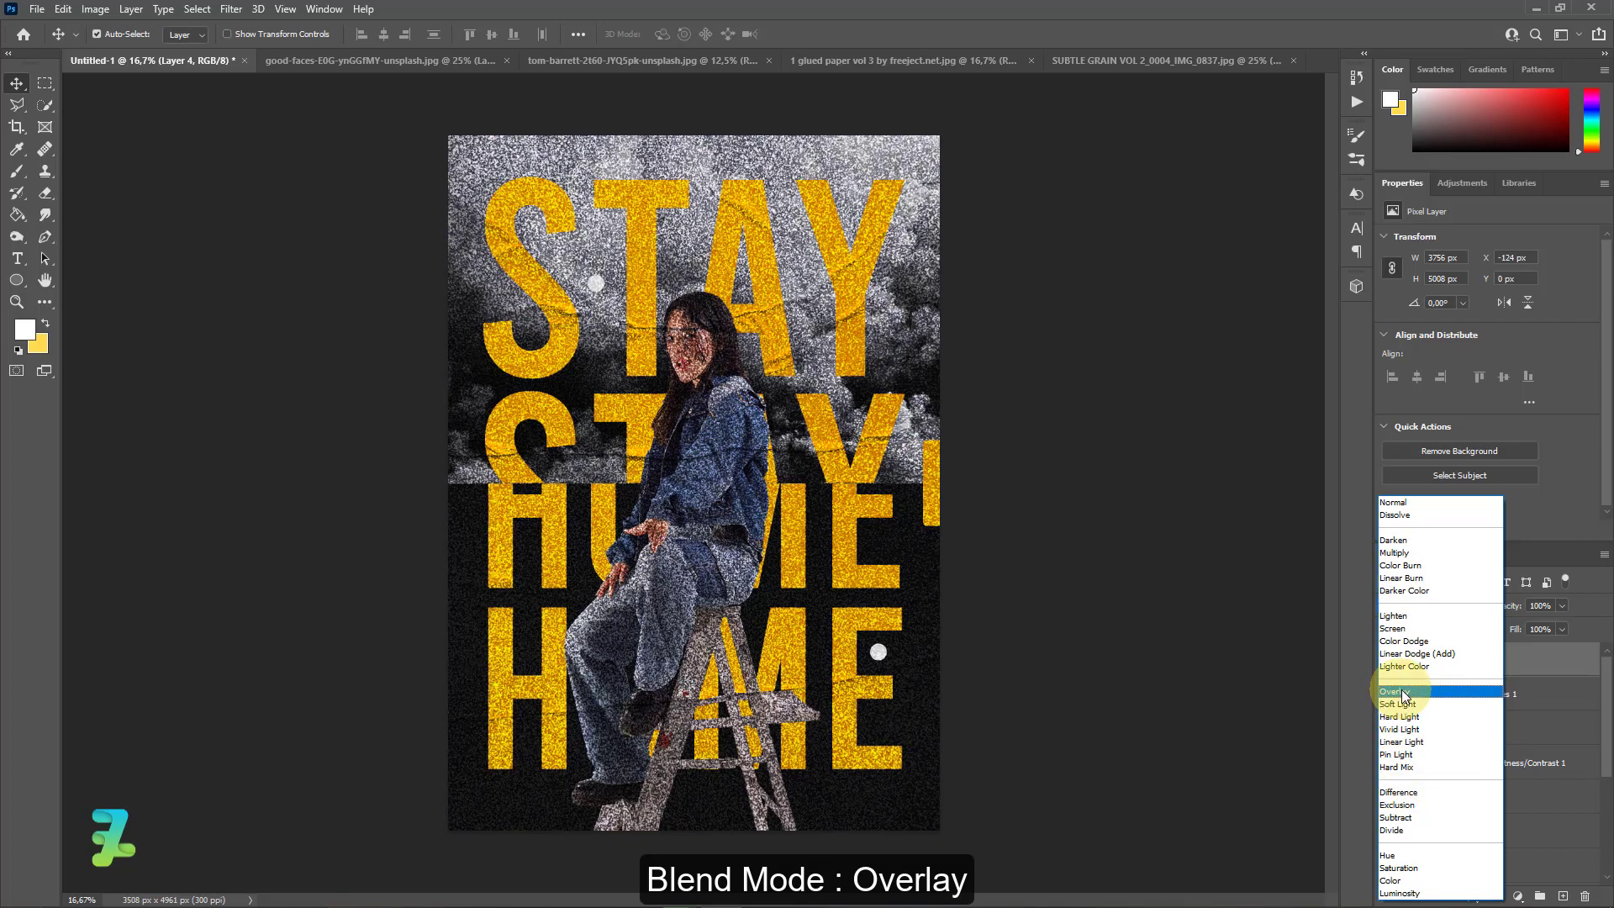
click(1403, 692)
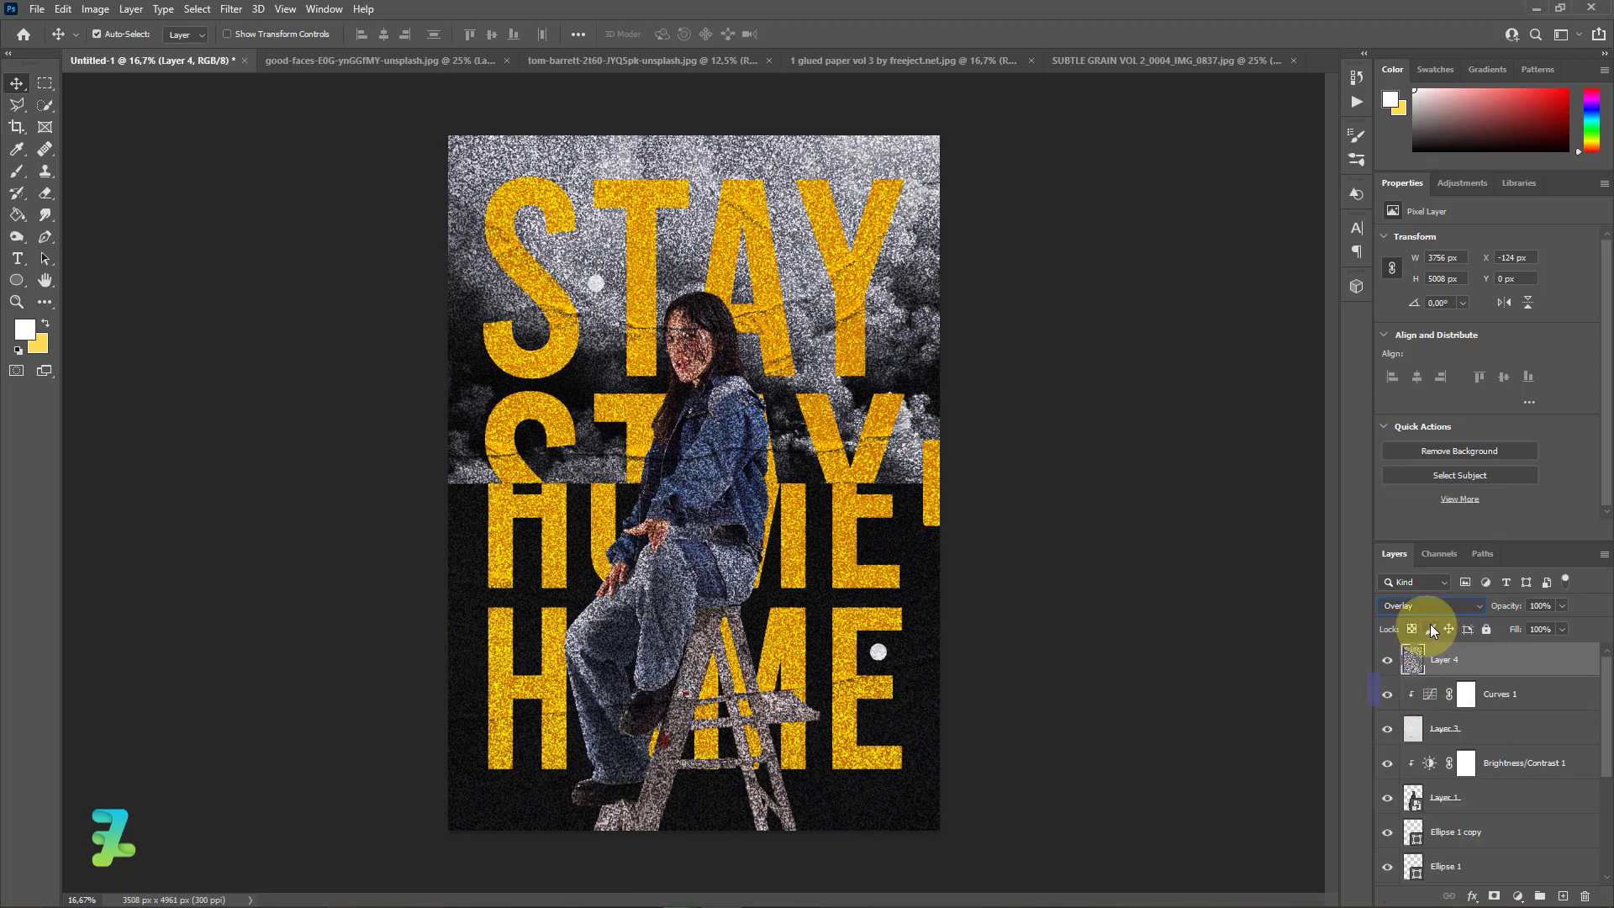
click(1561, 606)
drag(1553, 626, 1510, 628)
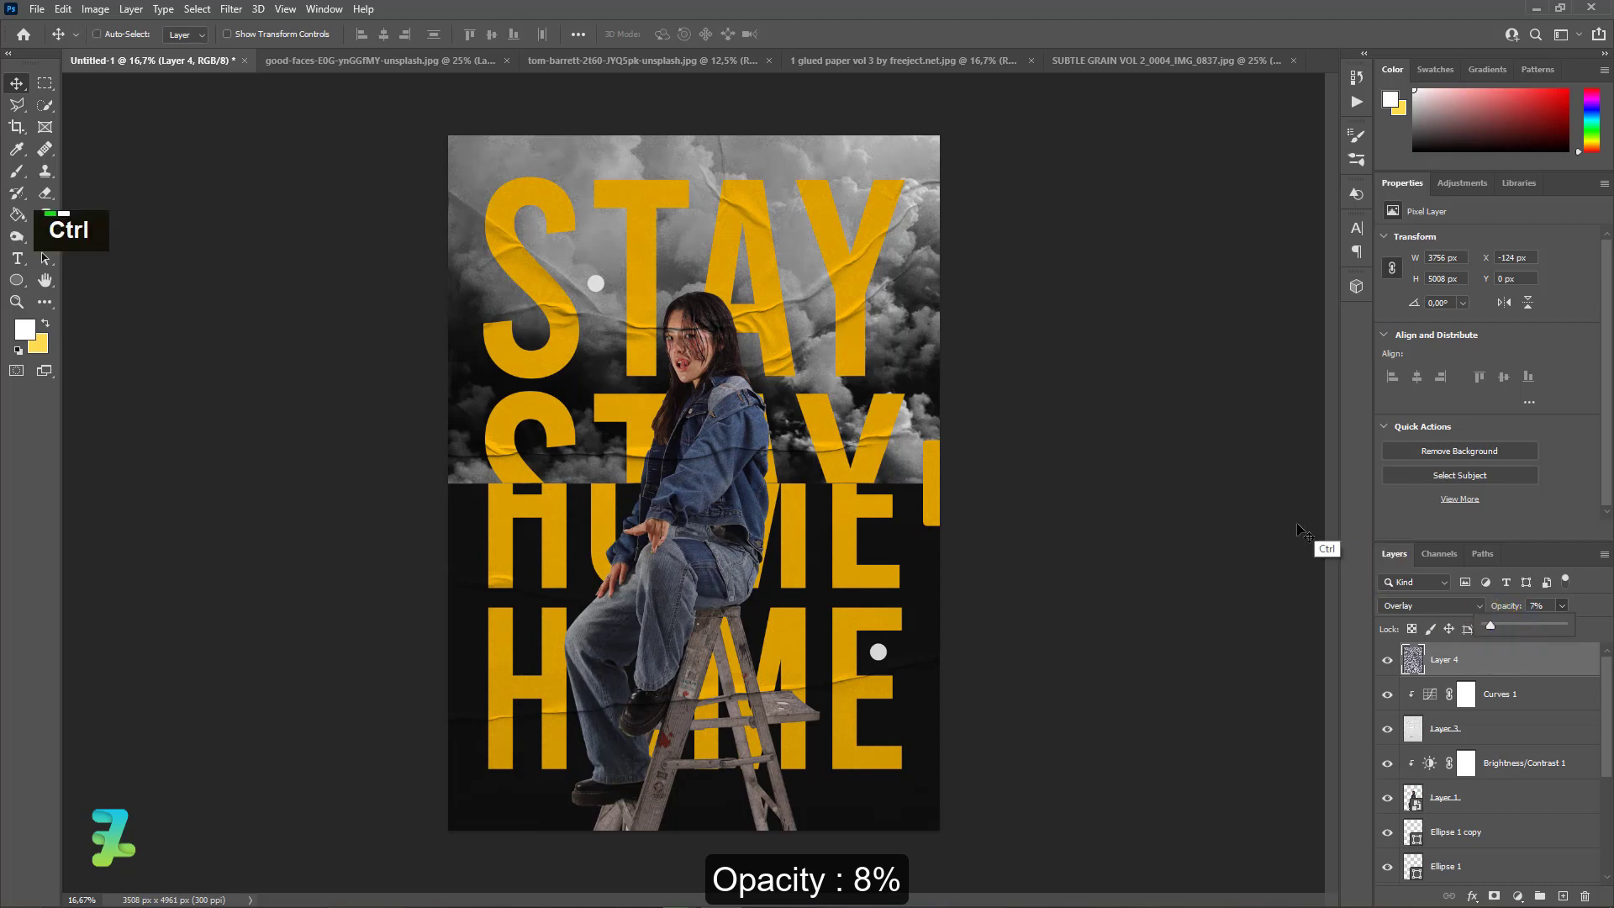
Check the grain close up on the woman and lettering, and set the grain layer's opacity to 8%
key(ctrl+equal)
key(ctrl+equal)
key(ctrl+equal)
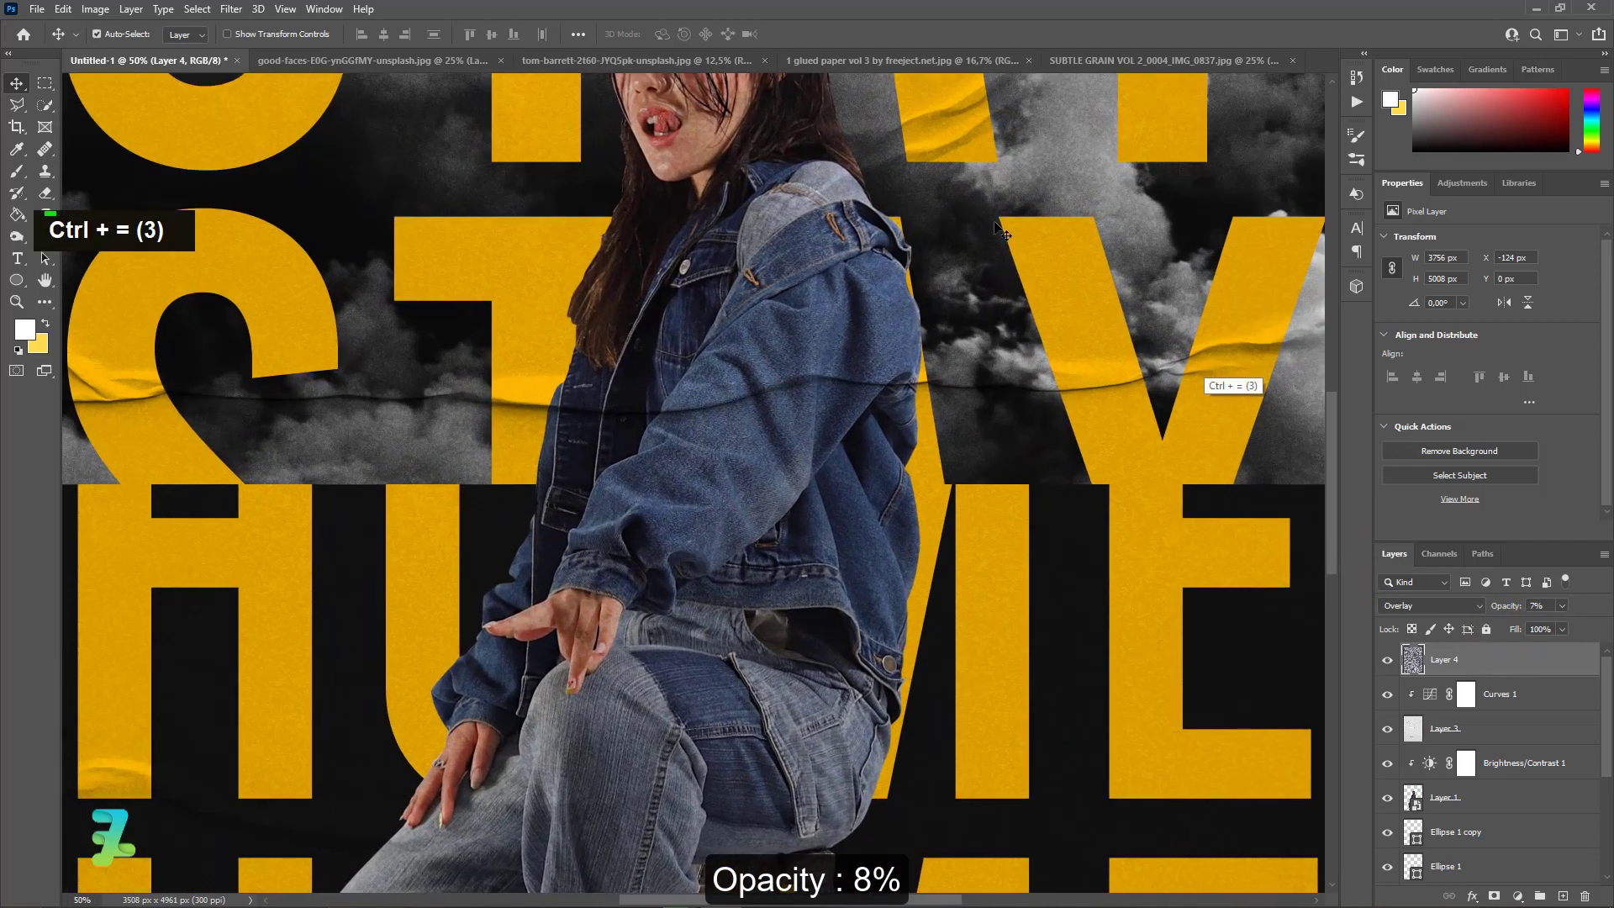
scroll(1022, 294, up, 2)
scroll(1025, 294, up, 9)
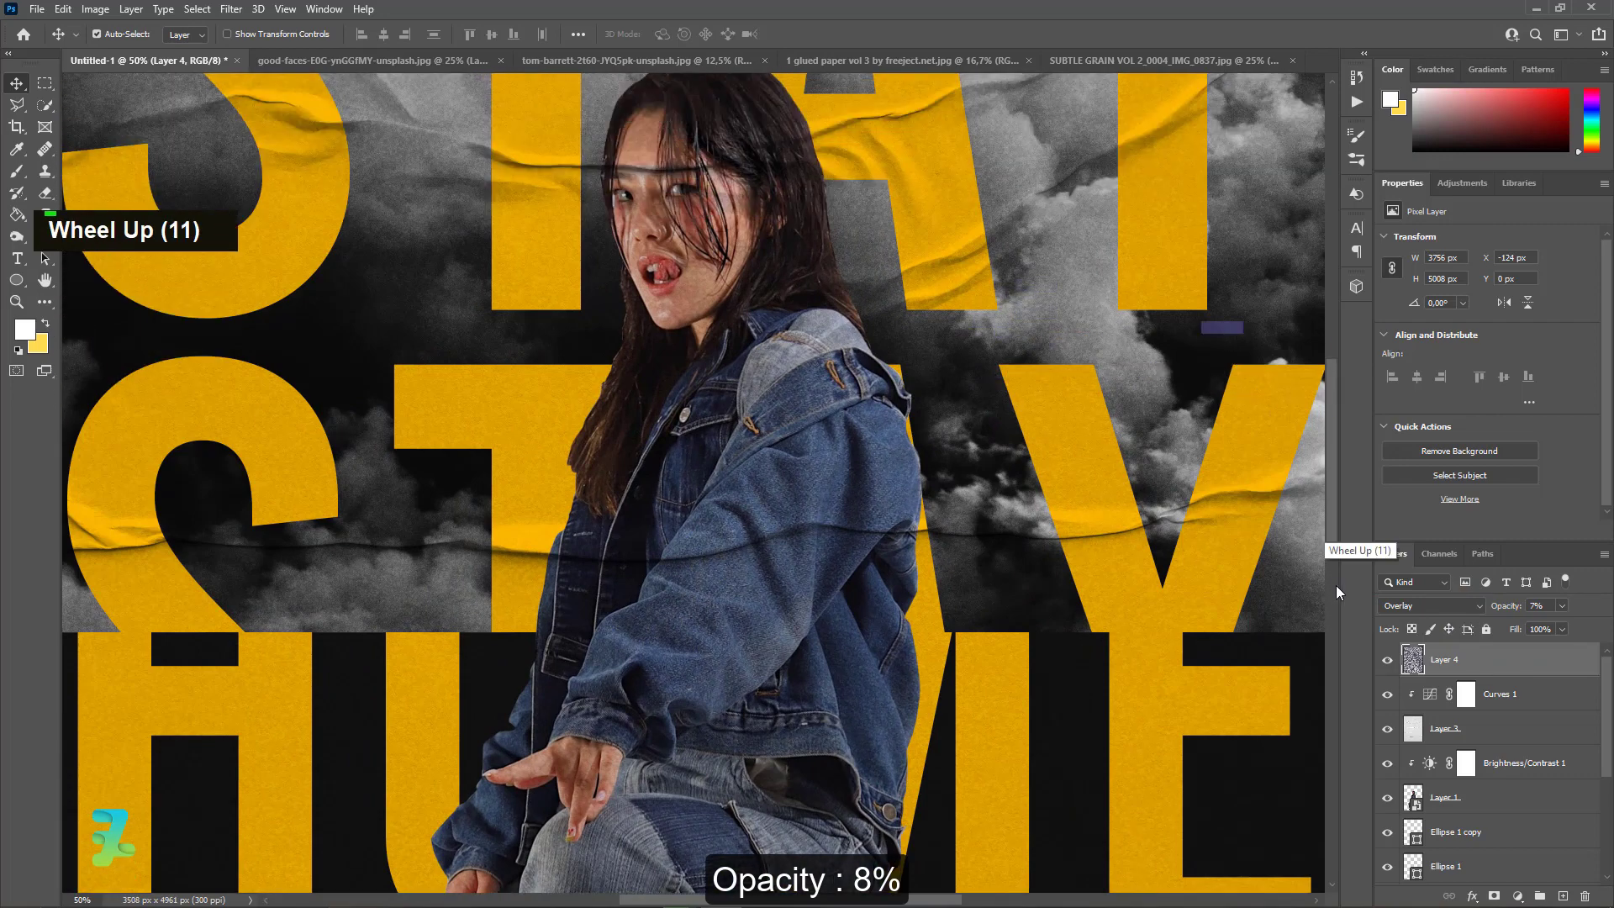
drag(1562, 607, 1527, 631)
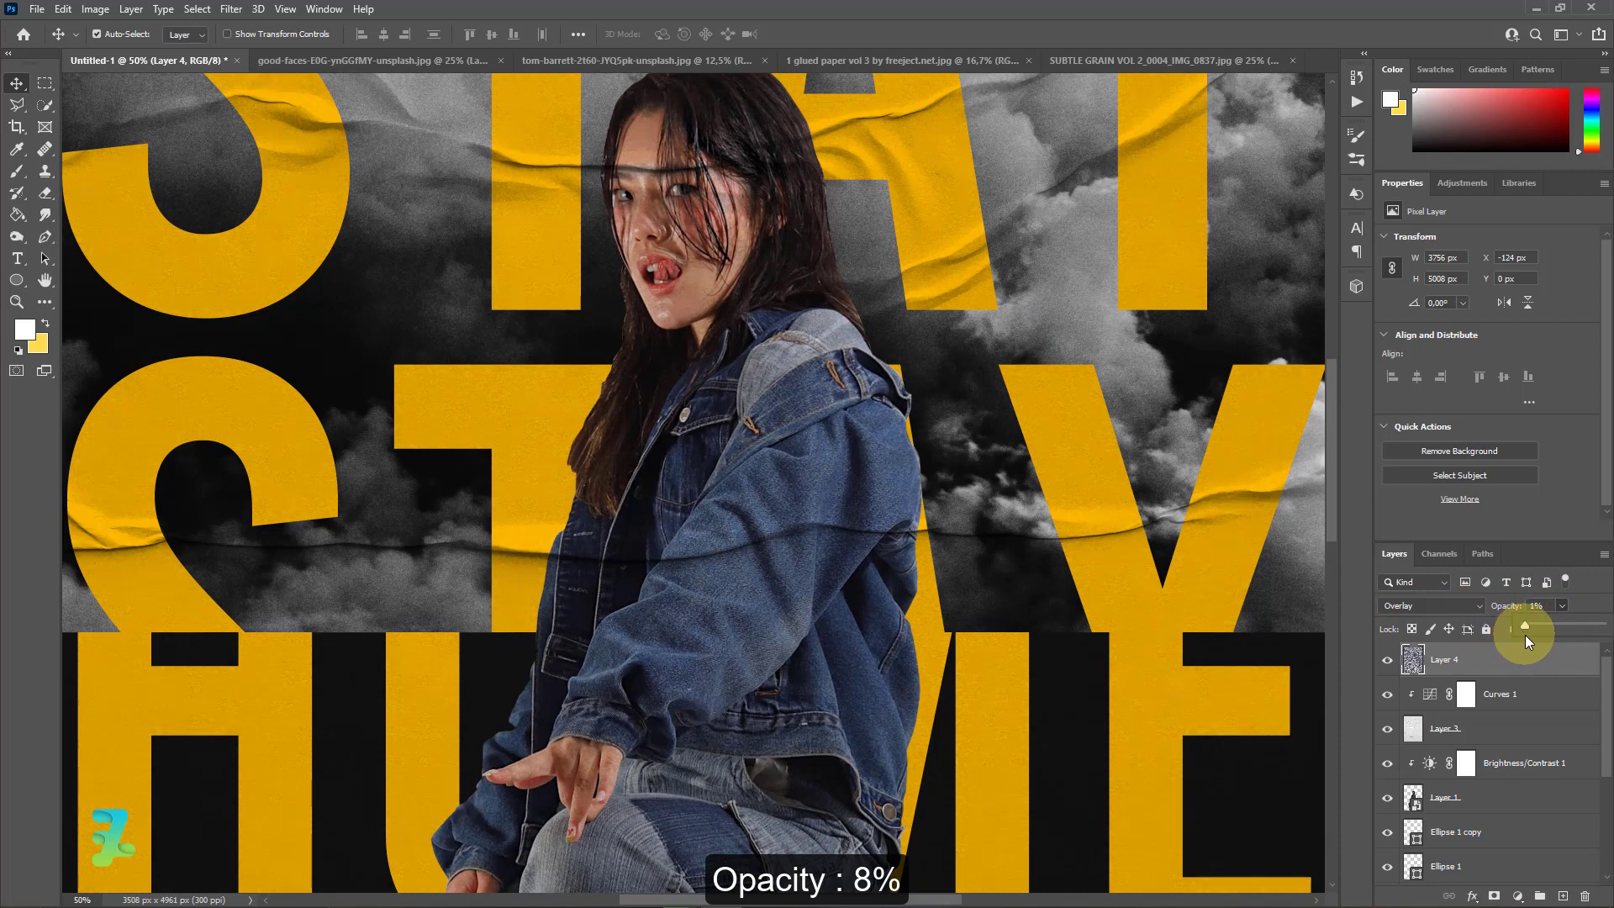
drag(1527, 634, 1530, 634)
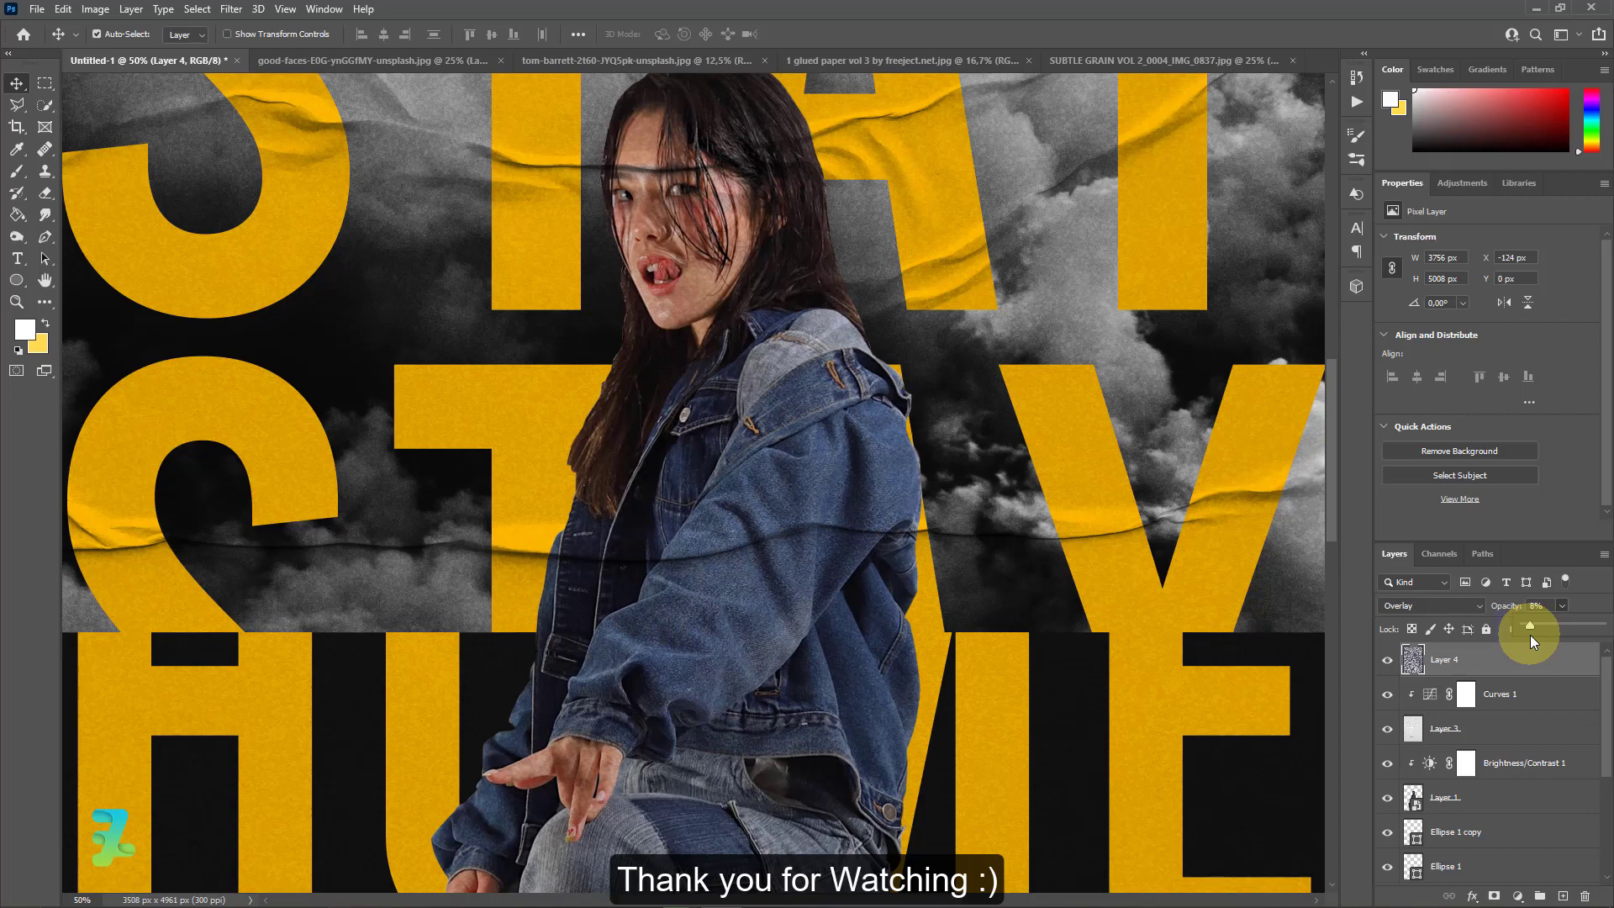
key(ctrl+minus)
key(ctrl+minus)
key(ctrl+minus)
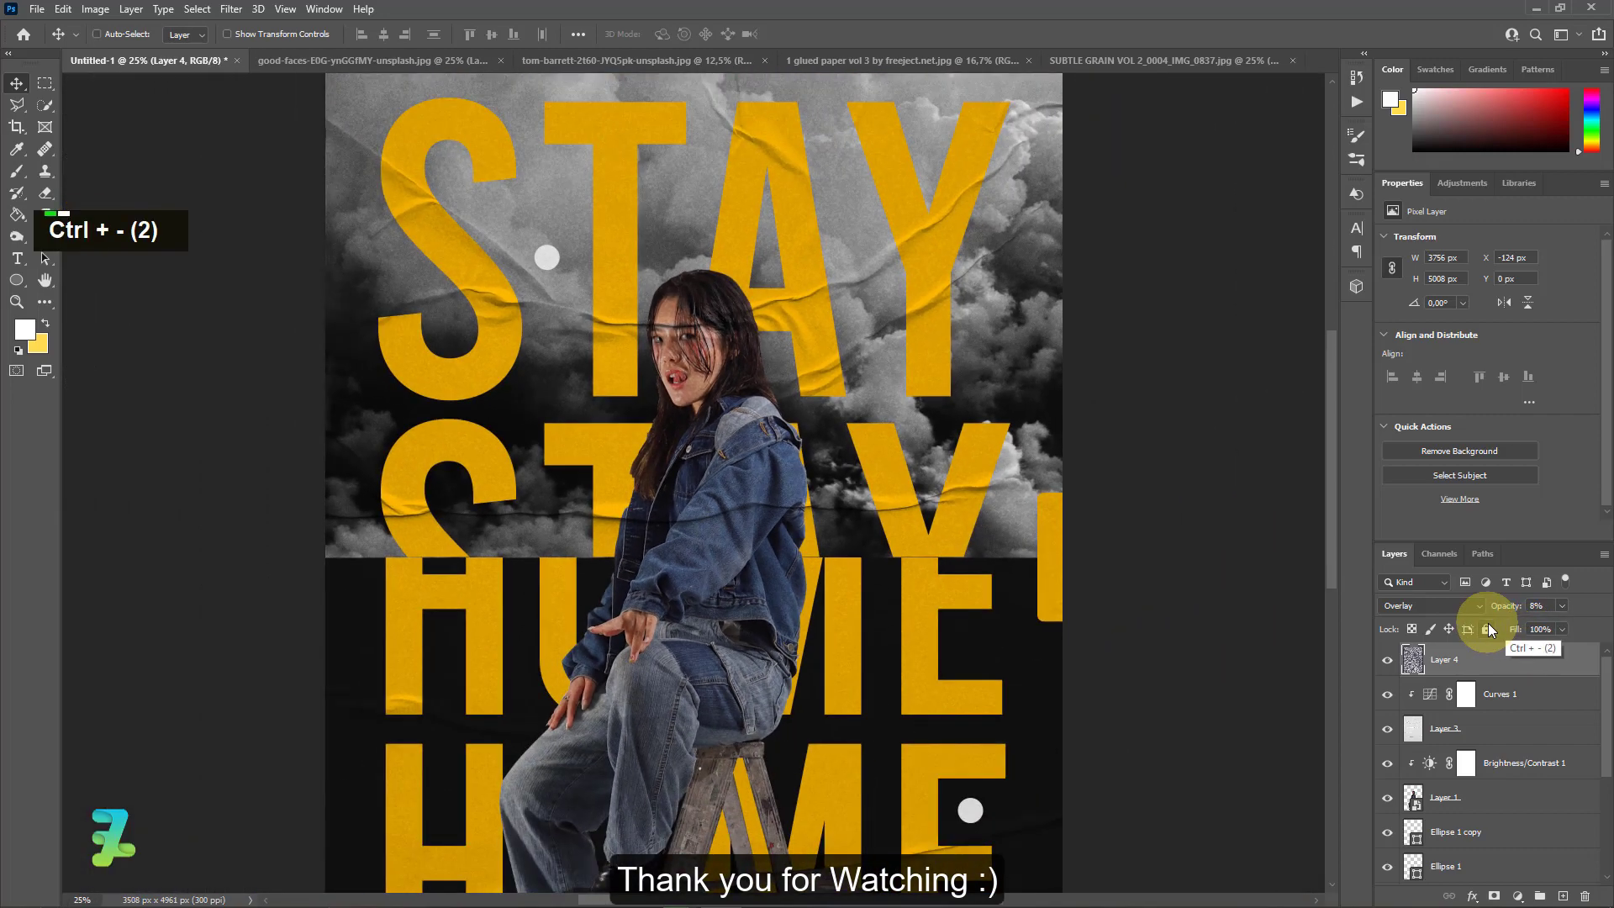